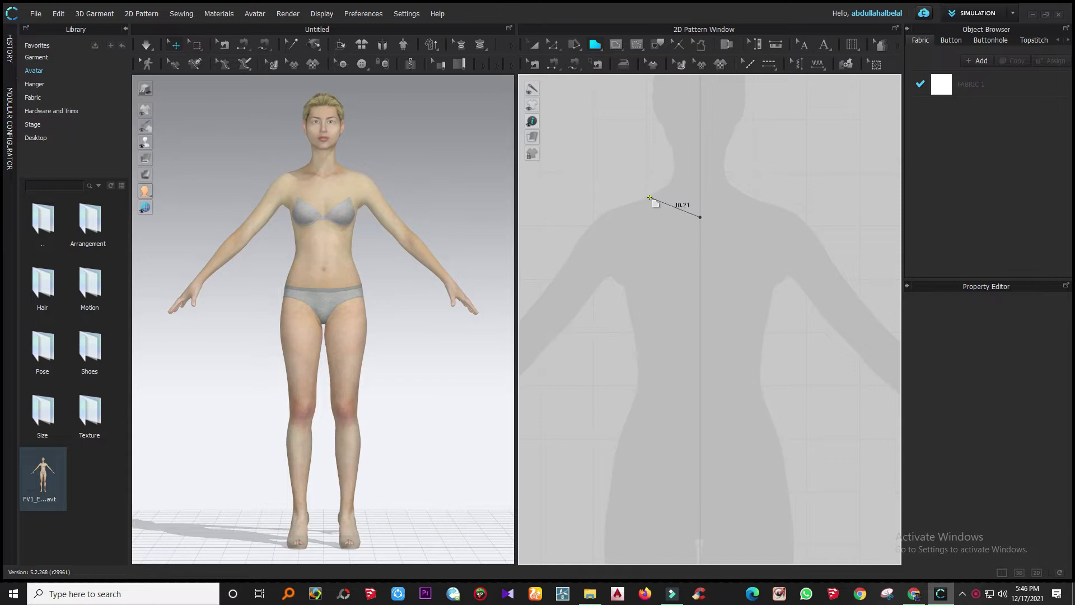
- Complete the half-bodice polygon with about 7.5 cm shoulder, 16.5 cm armhole, 29 cm side, 13.7 cm hem and 43.3 cm centre line
click(611, 207)
click(626, 448)
click(700, 448)
click(700, 218)
click(702, 219)
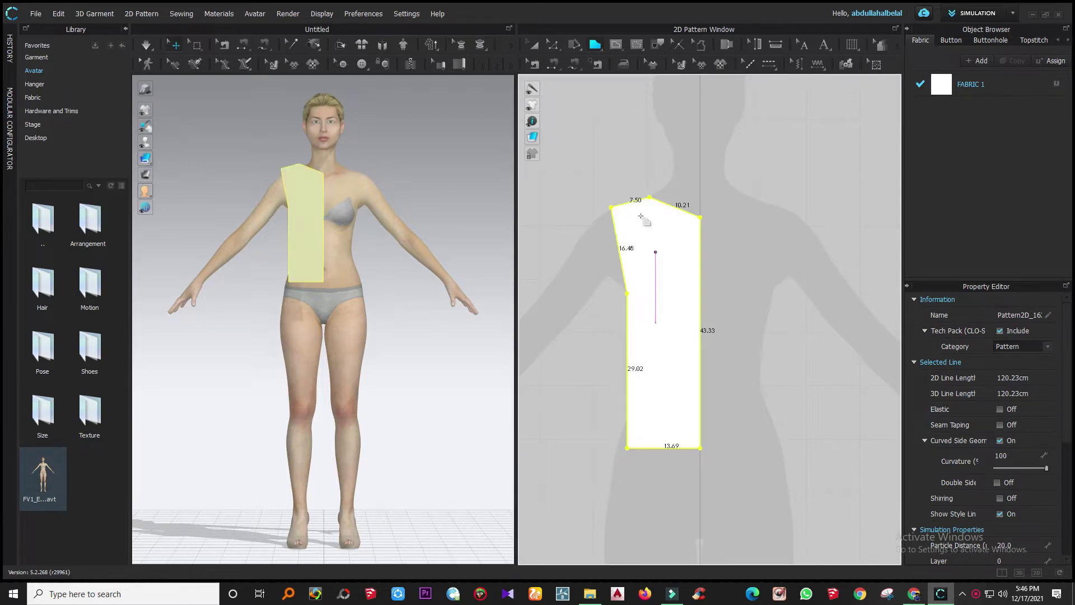
- Curve the half bodice's neckline inward to about 10.6 cm and its armhole inward to about 19.1 cm
click(551, 47)
click(561, 61)
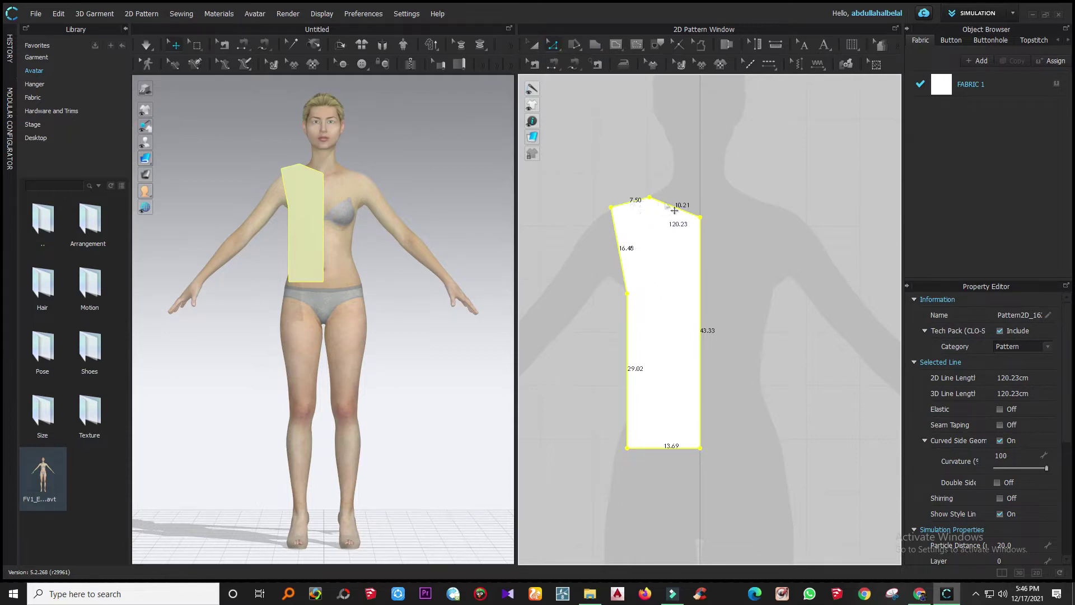
drag(675, 211, 678, 215)
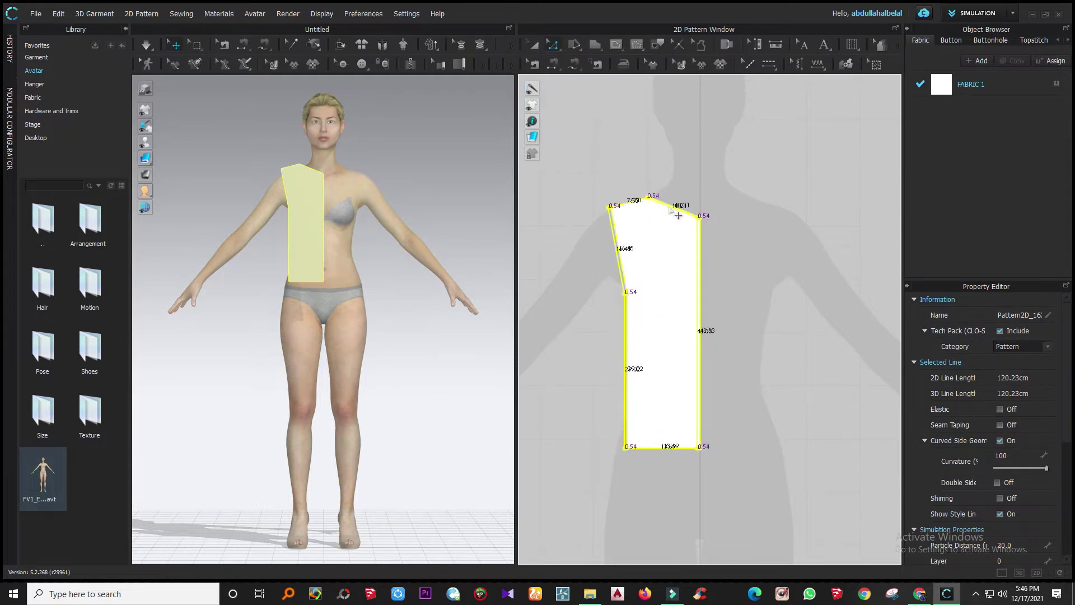
drag(637, 161, 637, 161)
click(552, 44)
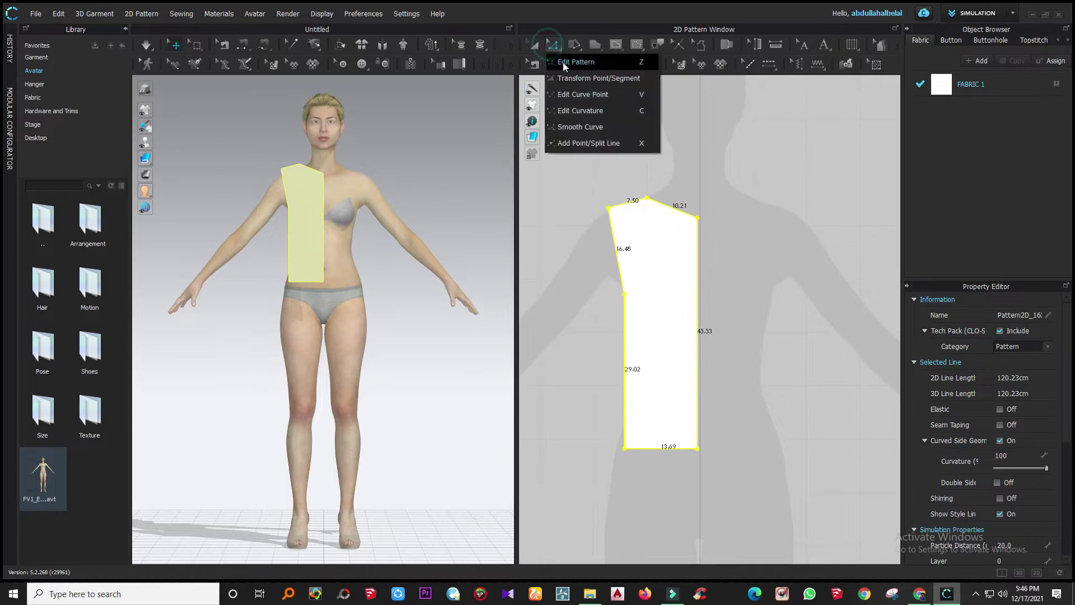
click(580, 112)
drag(672, 208, 667, 216)
scroll(644, 258, up, 1)
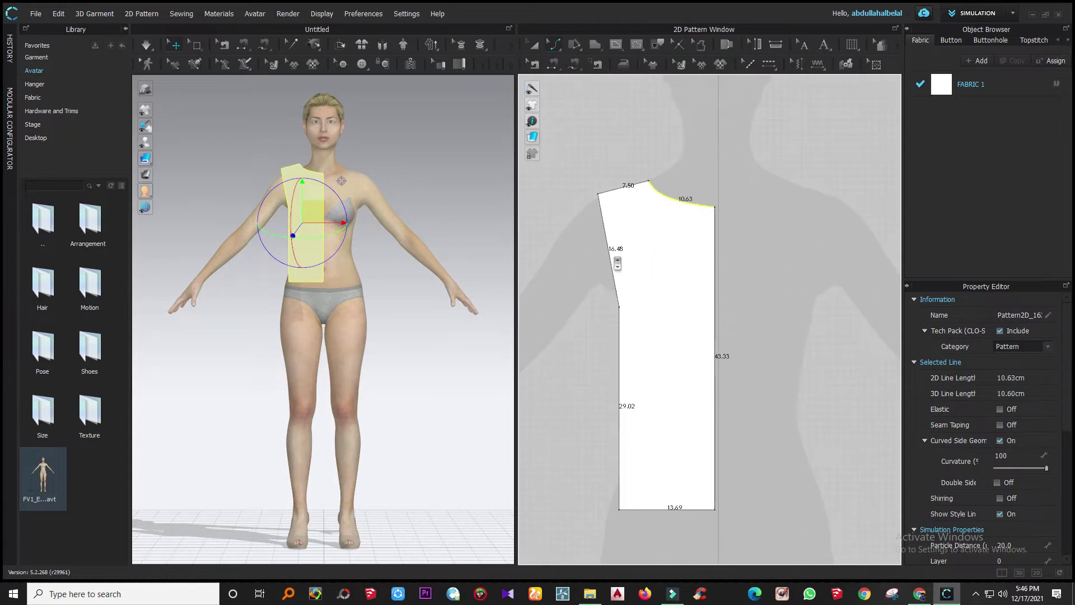
drag(611, 256, 638, 271)
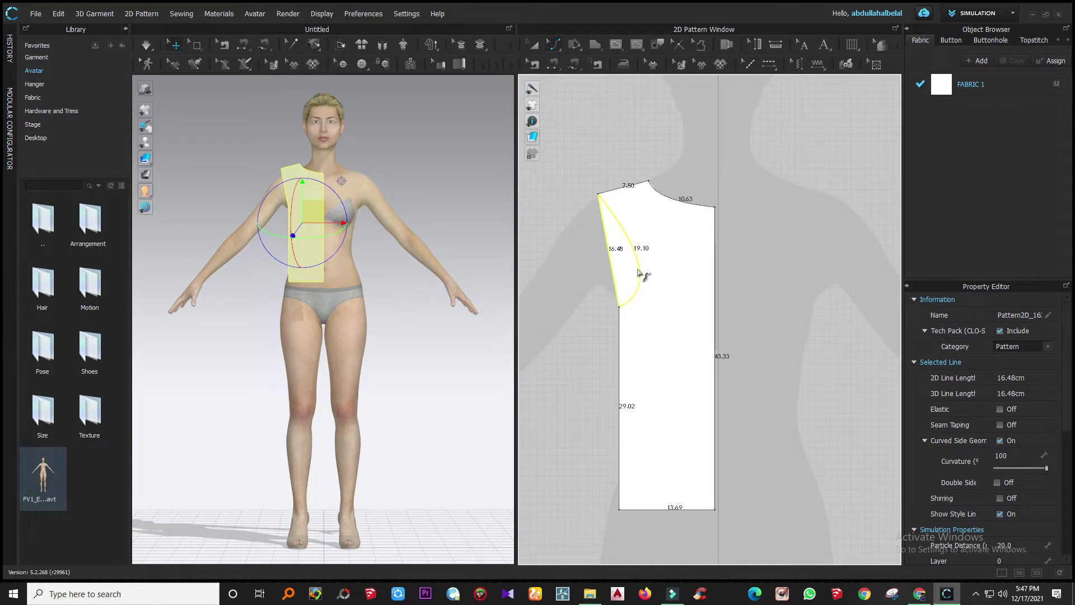
click(597, 298)
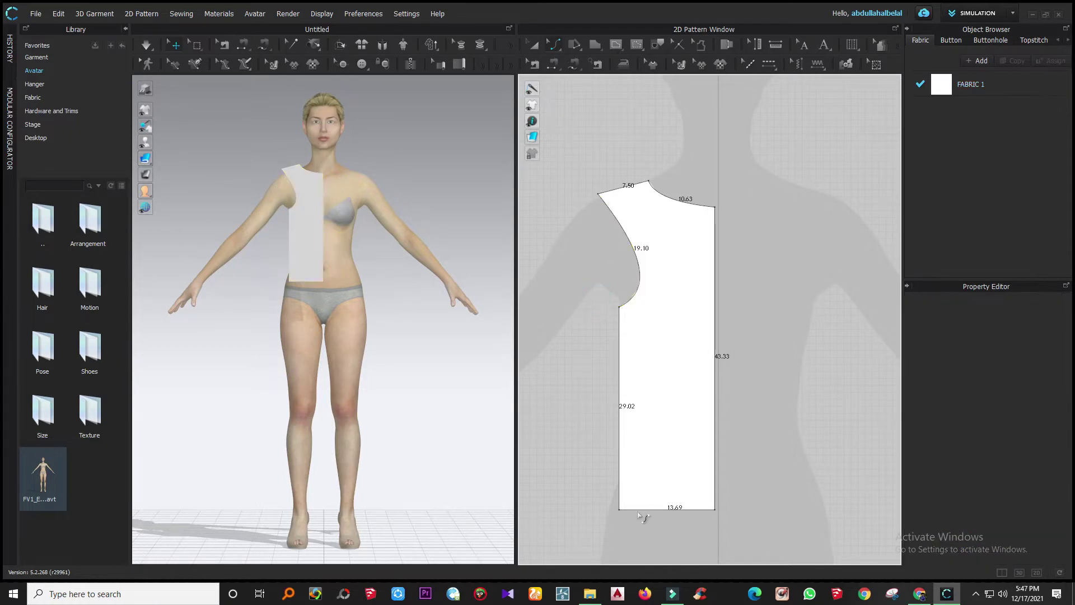
- Move the outer shoulder point inward so the shoulder line is about 5.9 cm long
click(591, 186)
click(599, 196)
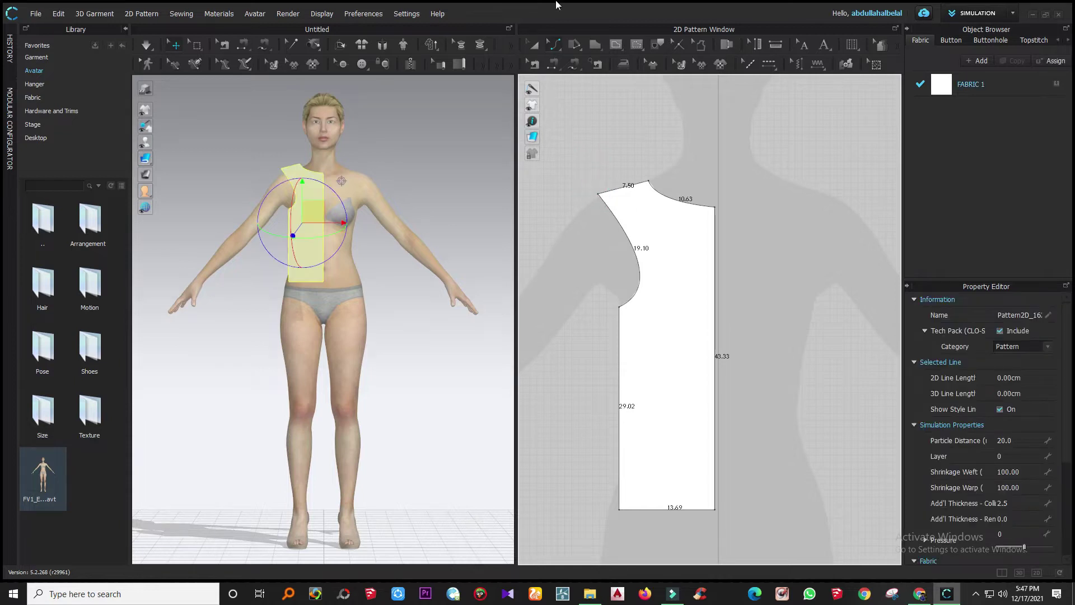
click(554, 45)
click(568, 63)
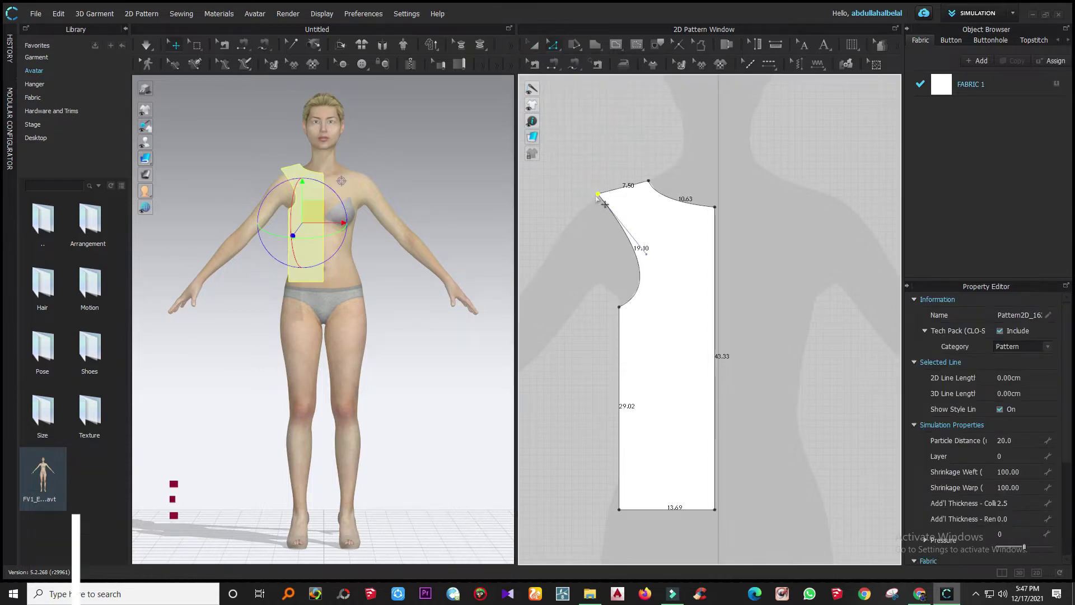
mouse_move(599, 193)
mouse_down()
mouse_move(613, 205)
mouse_move(610, 193)
mouse_up()
- Shift the side edge of the half bodice outward until the hem is 17.69 cm wide
drag(660, 256, 633, 552)
key(Left)
key(Left)
drag(618, 458, 615, 450)
click(746, 529)
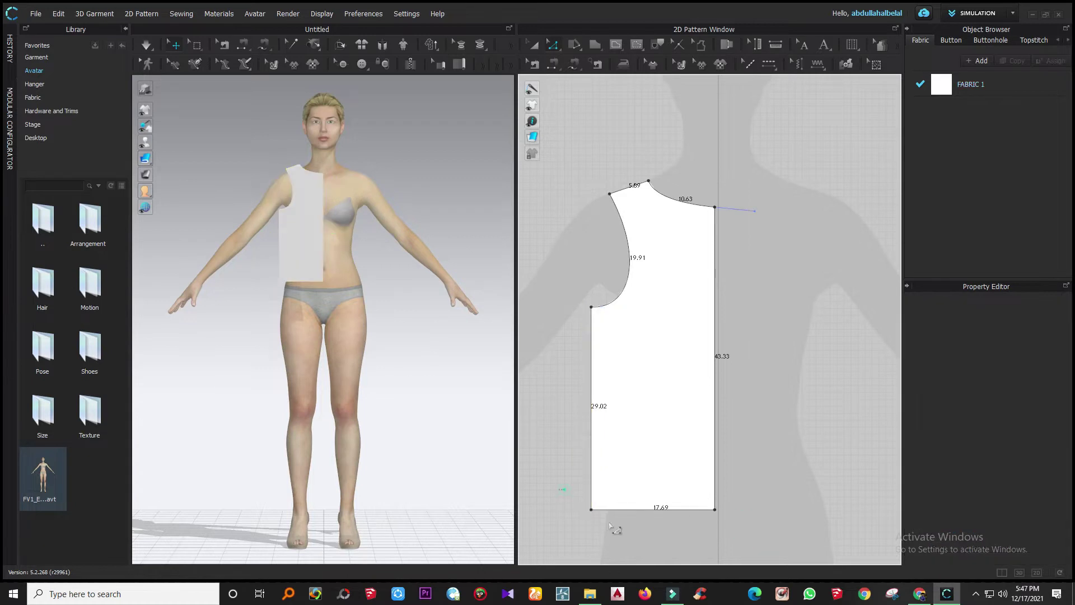
- Lower the hem edge until the side is 35.02 cm and the centre line 49.33 cm long
drag(536, 489, 565, 13)
drag(535, 45, 538, 46)
click(539, 46)
drag(566, 507, 742, 547)
key(Down)
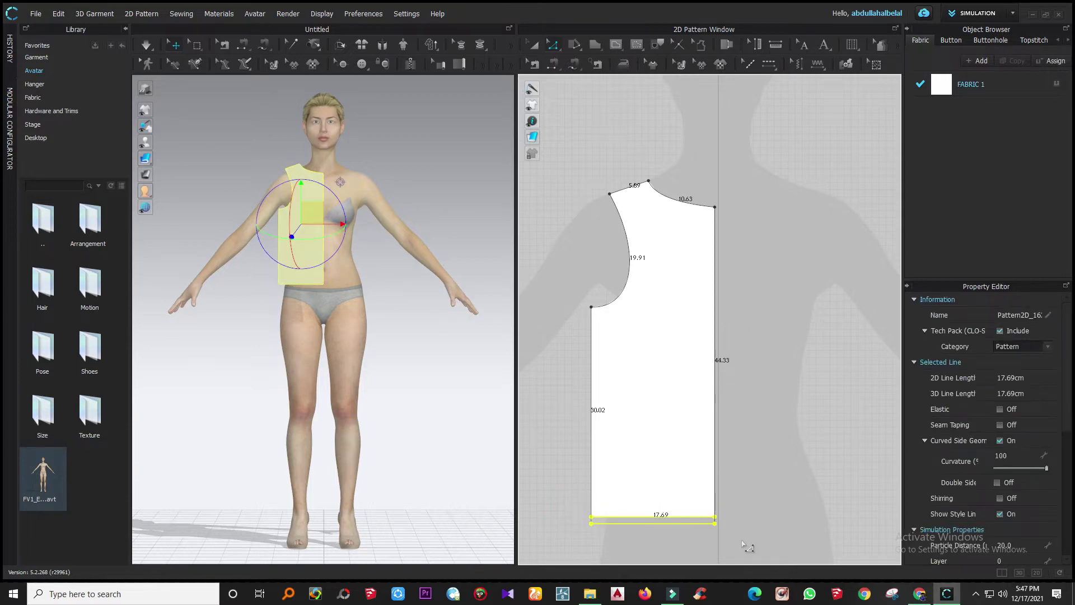
key(Down)
key(Down)
key(Down)
key(Down)
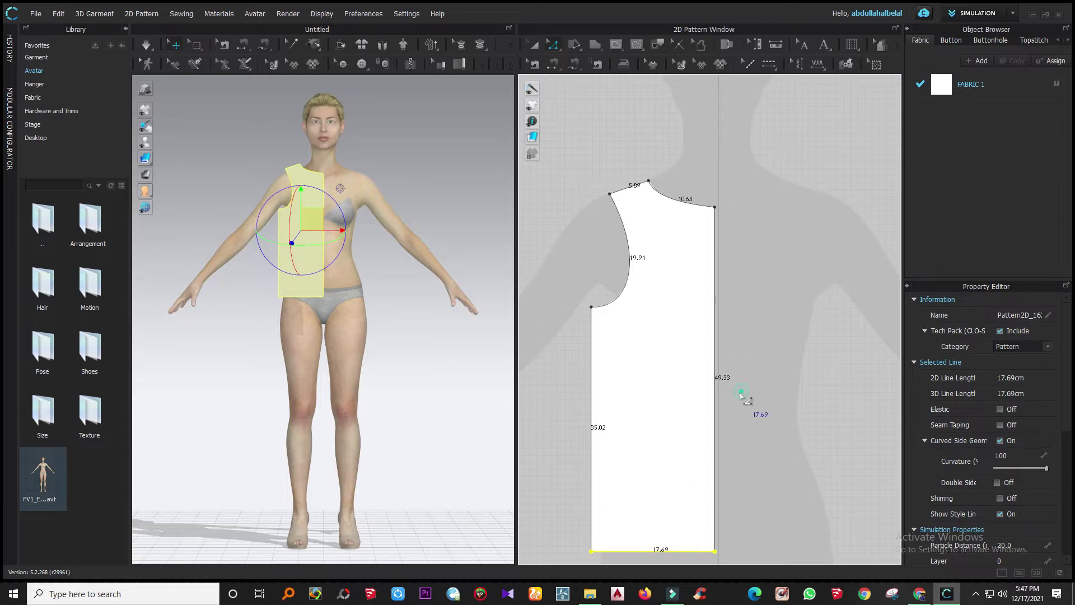
click(577, 289)
- Adjust both curve handles of the armhole to refine its shape to about 19.7 cm
scroll(623, 305, down, 4)
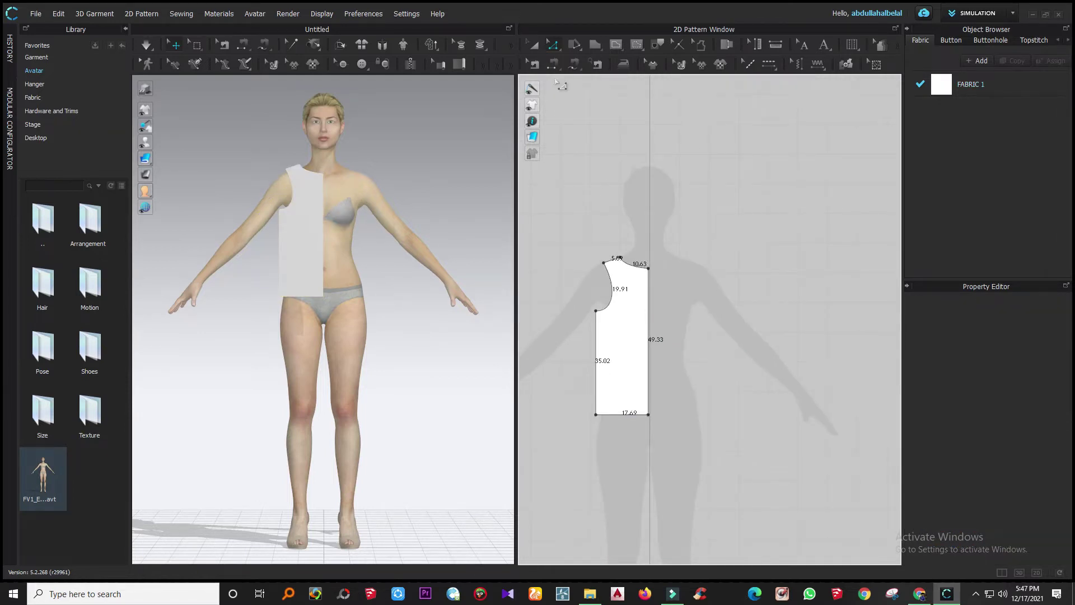
scroll(612, 318, up, 4)
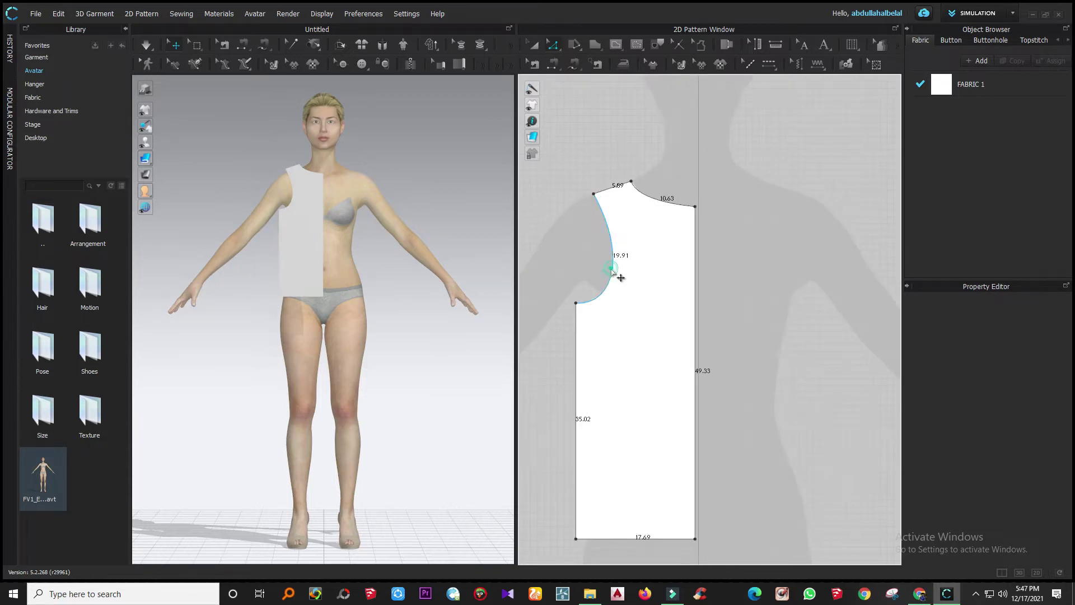
click(620, 278)
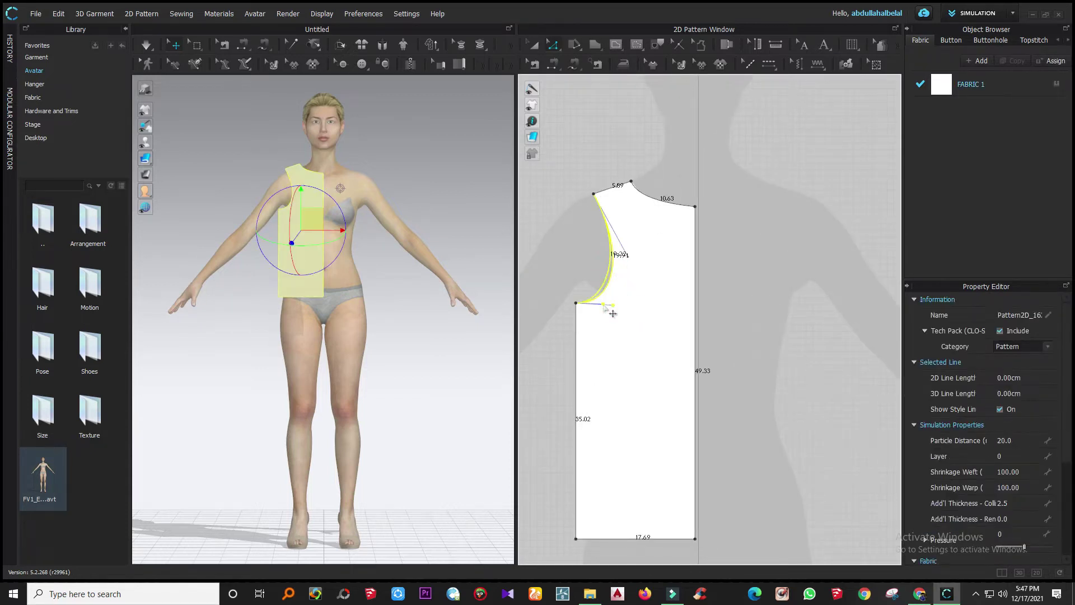
drag(610, 302, 603, 305)
drag(628, 257, 638, 291)
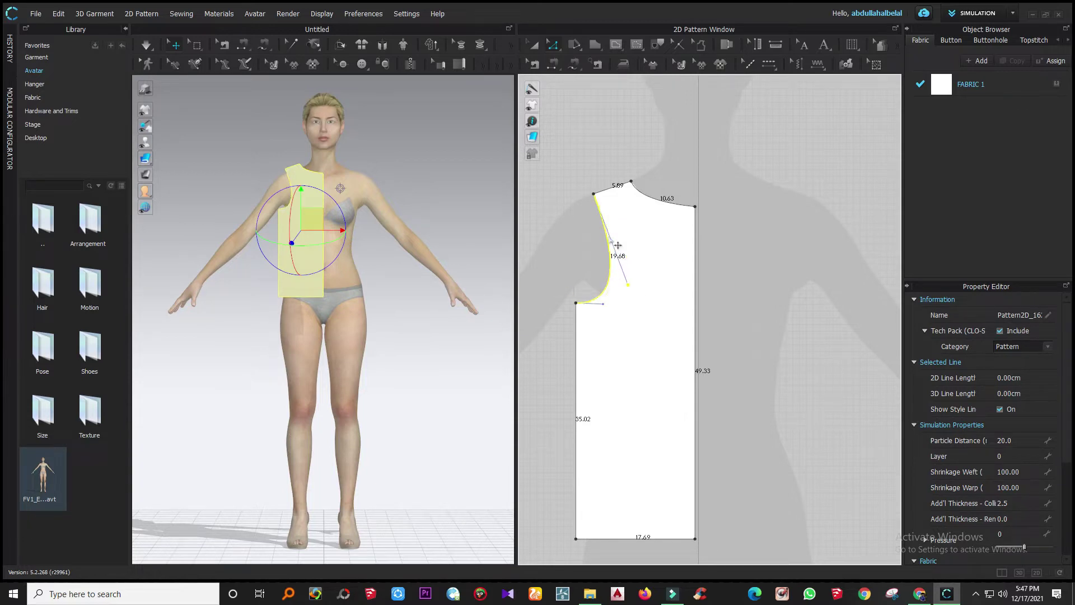
- Adjust the neckline's curve handles to deepen it into a smooth curve of about 10.9 cm
click(658, 196)
scroll(644, 195, up, 4)
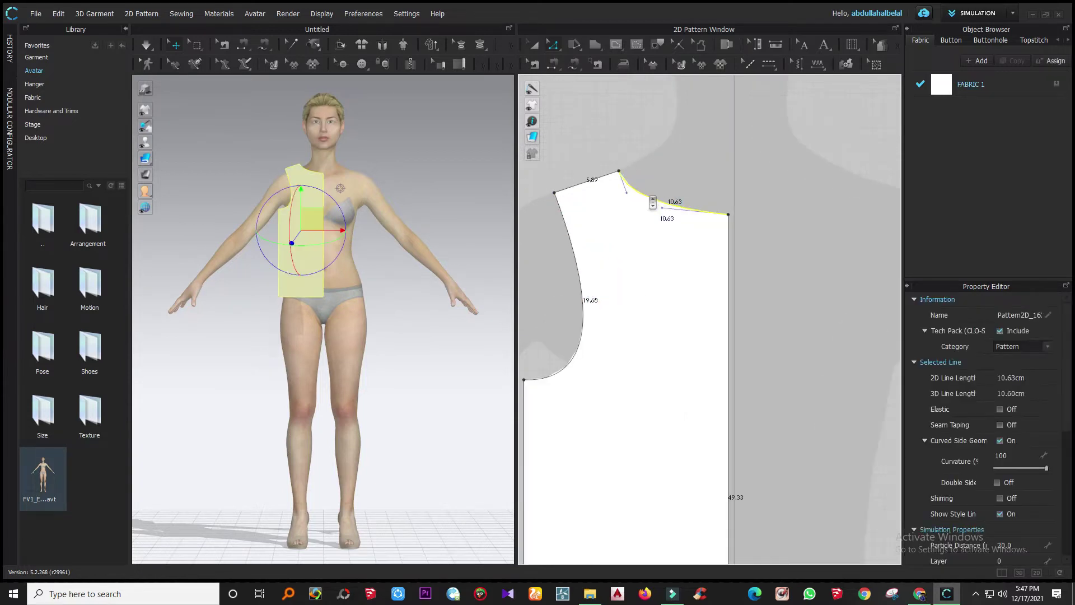
drag(636, 199, 644, 218)
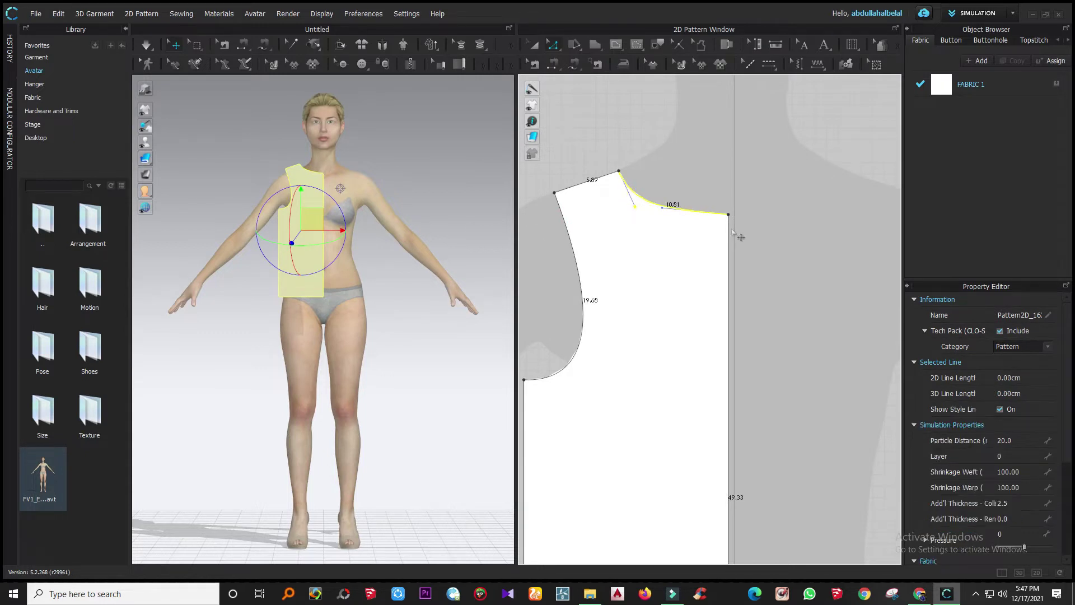
click(719, 194)
click(677, 210)
drag(670, 212, 670, 223)
click(684, 168)
- Duplicate the half-bodice pattern and place the copy level with the original, about 58.5 cm to its right
scroll(557, 255, down, 5)
key(a)
click(566, 297)
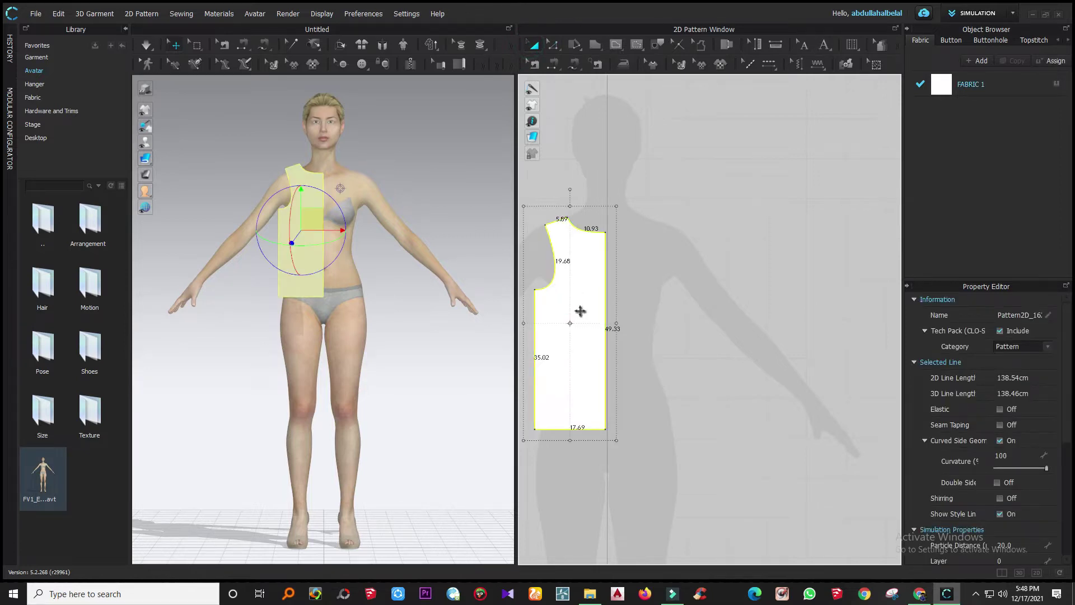
key(ctrl+v)
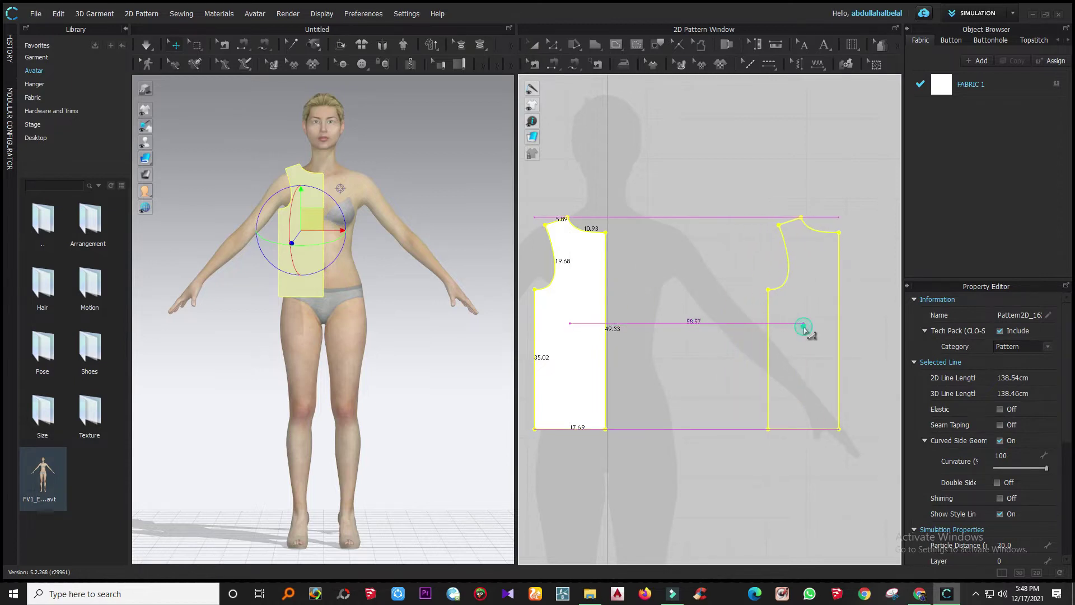
click(804, 326)
- Raise the centre neck point of the copied half bodice by 2 cm, making its centre line 51.33 cm long
scroll(655, 306, down, 3)
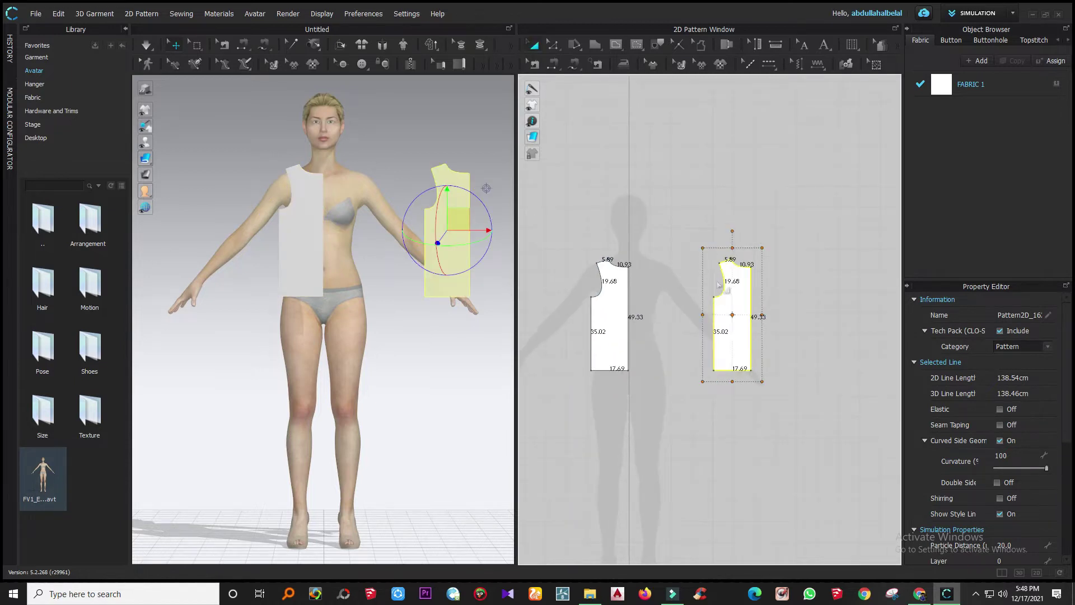
scroll(781, 262, up, 4)
scroll(697, 306, up, 2)
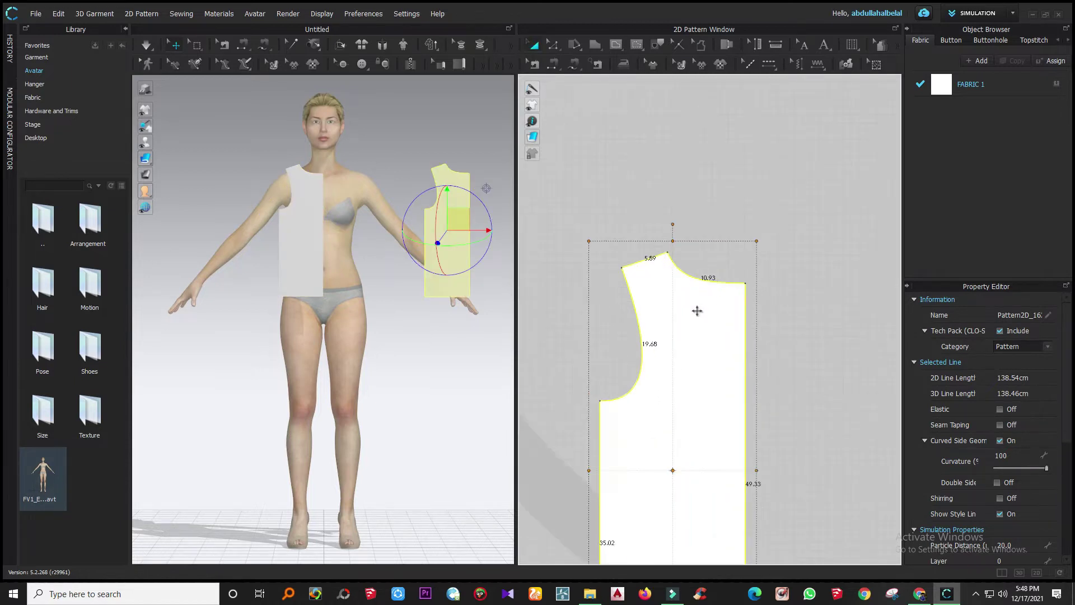
click(675, 201)
click(697, 278)
click(553, 45)
click(573, 62)
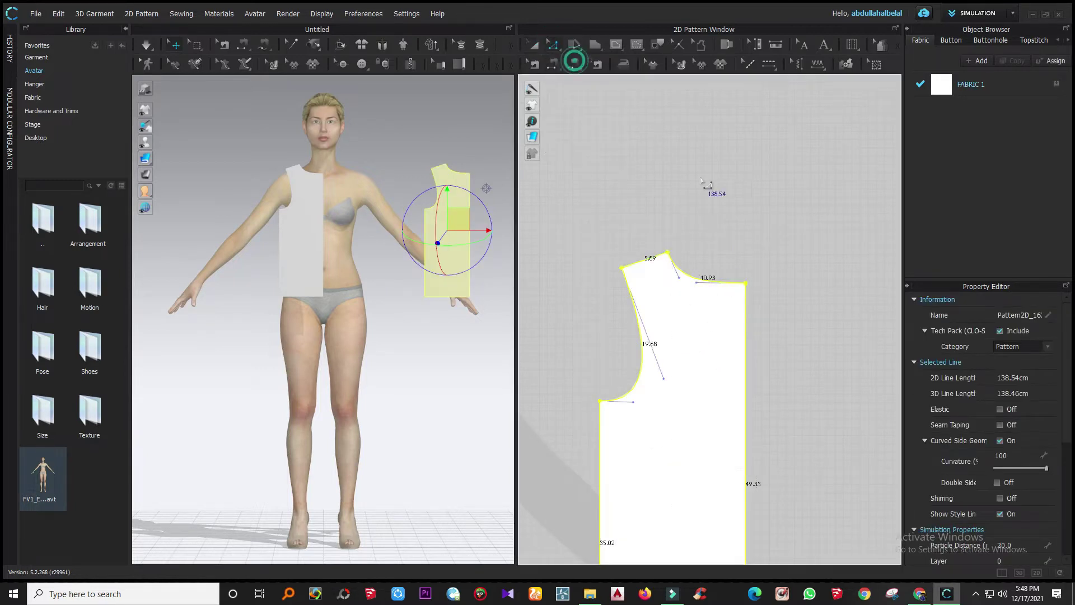
drag(735, 271, 765, 301)
key(Up)
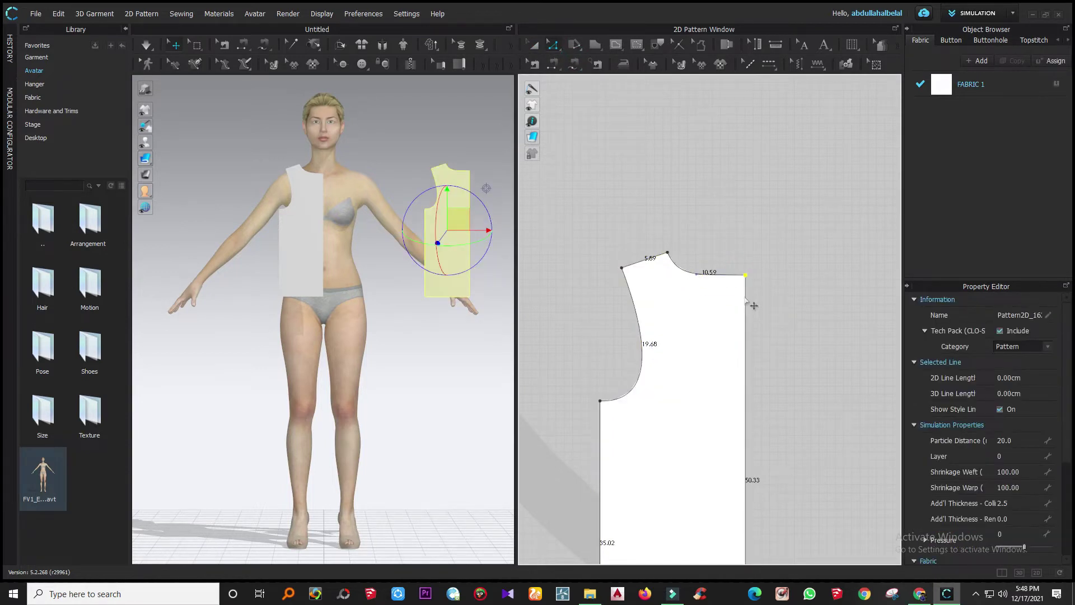
key(Up)
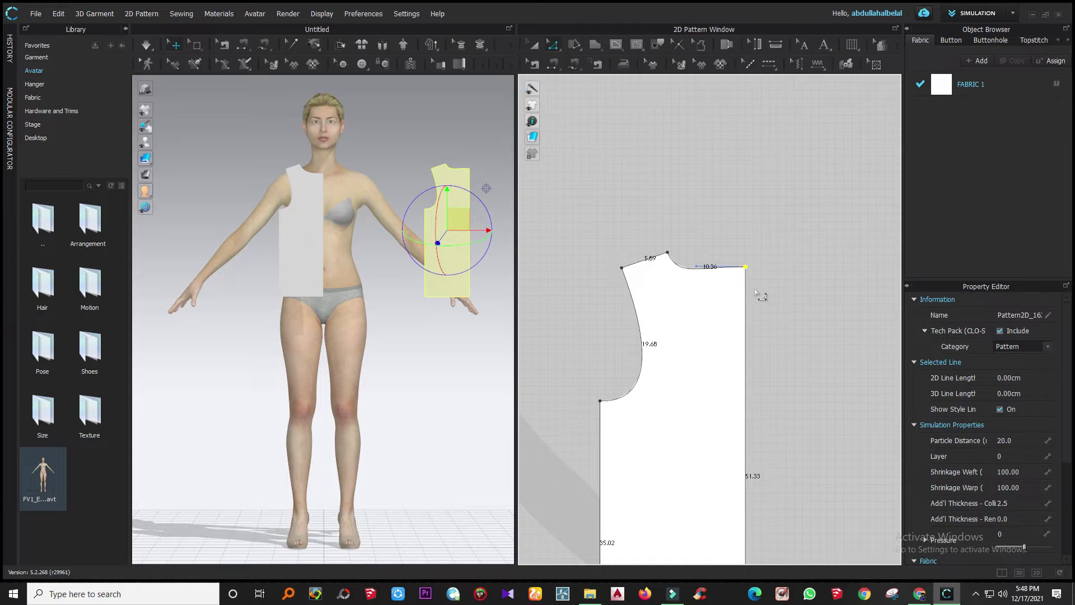
- Reshape the copied piece's neckline with its curve handles into a shallow curve of about 9.9 cm
click(671, 259)
drag(679, 277, 717, 279)
click(699, 269)
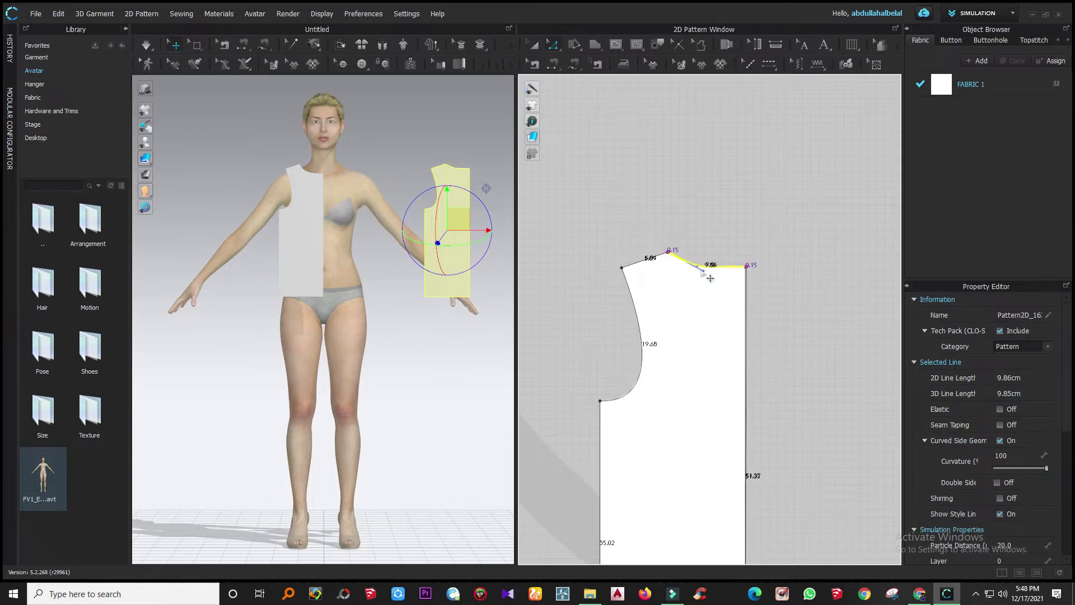
drag(715, 269, 714, 269)
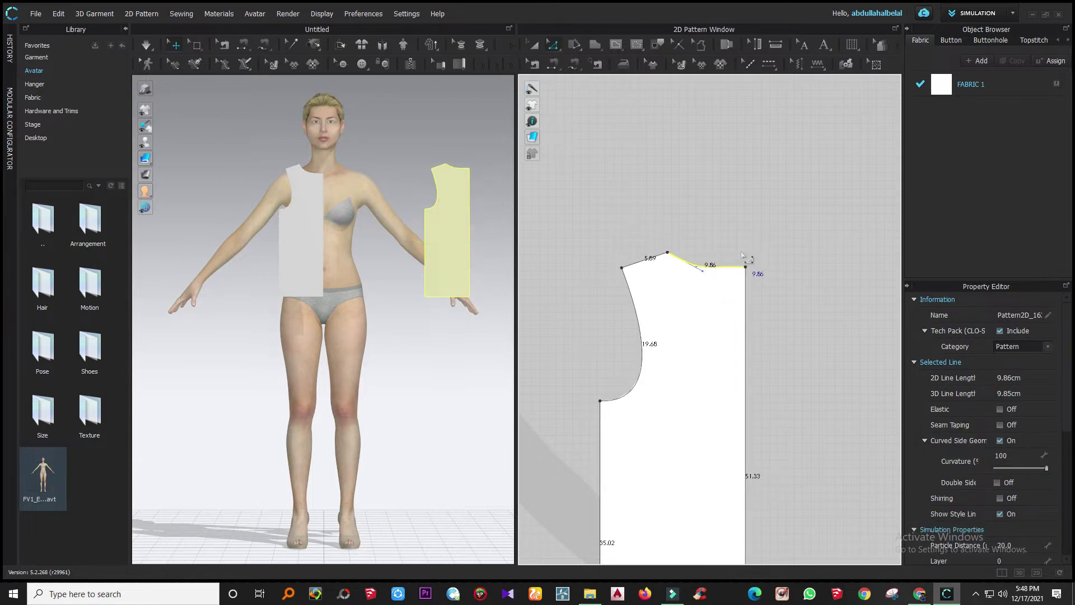
click(732, 264)
scroll(717, 277, up, 3)
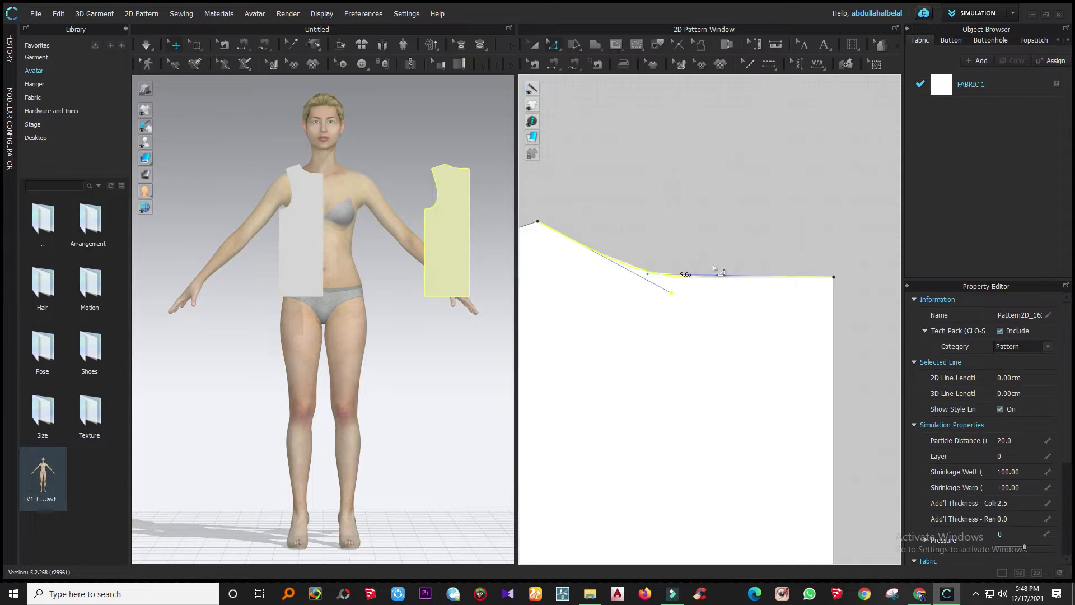
drag(678, 300, 607, 288)
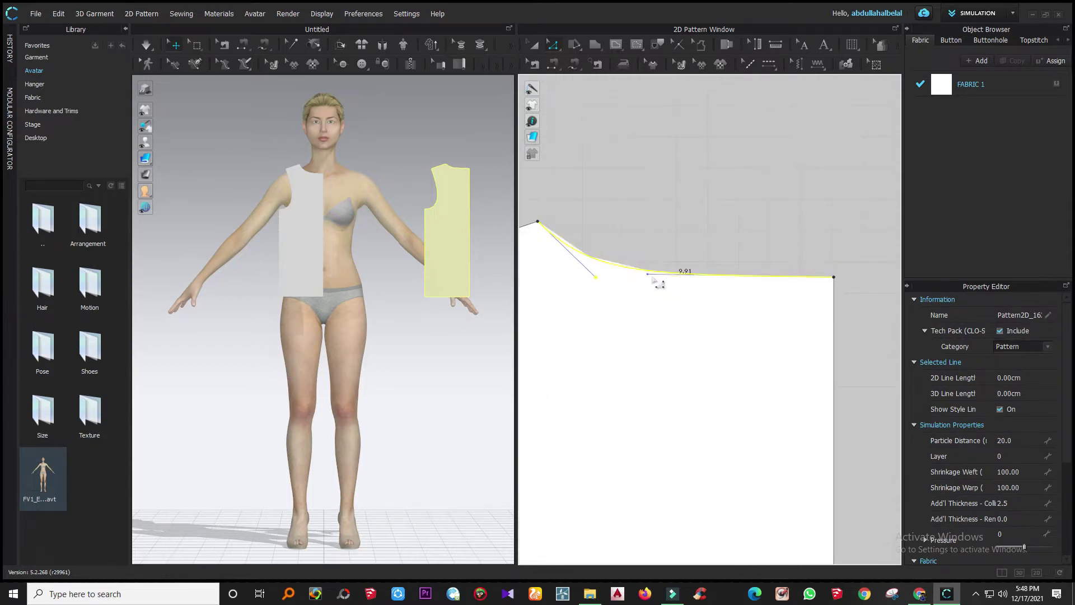
click(672, 231)
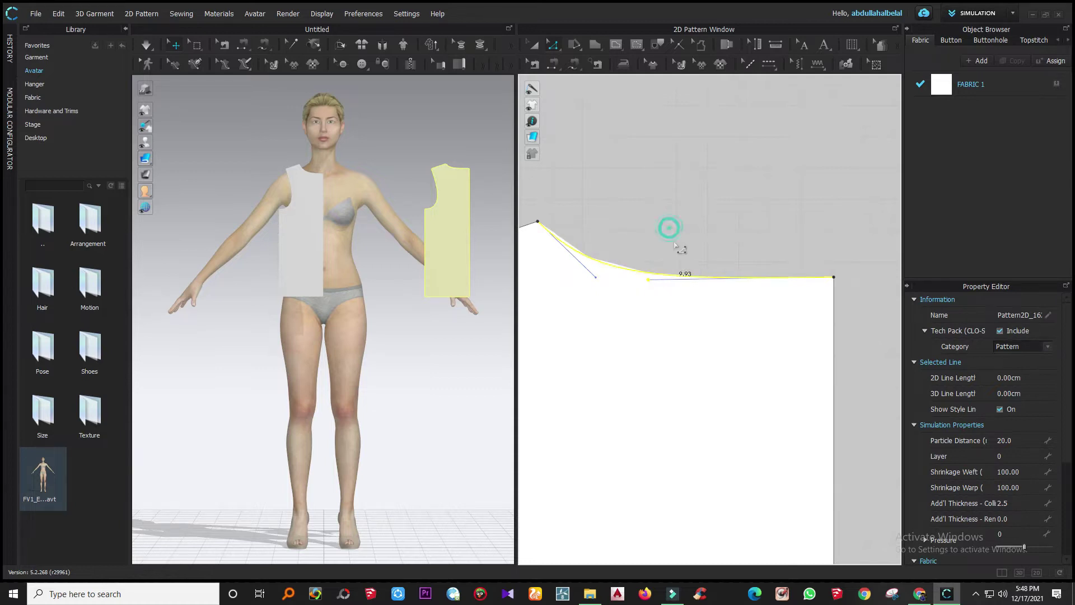
- Unfold the copied half bodice across its centre line using Unfold Symmetric Editing (with Sewing)
scroll(674, 298, down, 5)
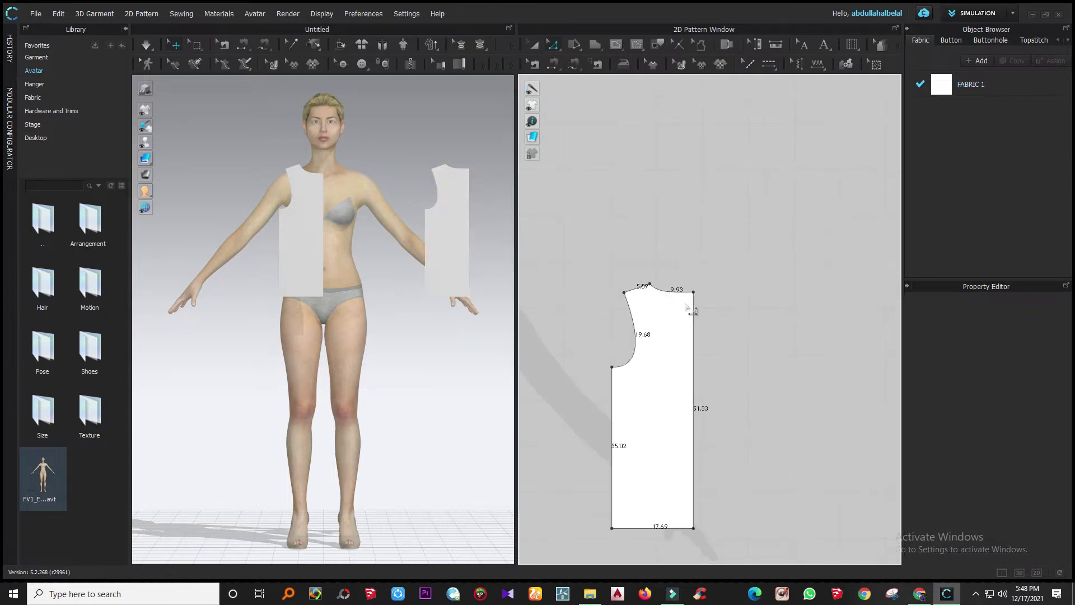
scroll(693, 294, down, 3)
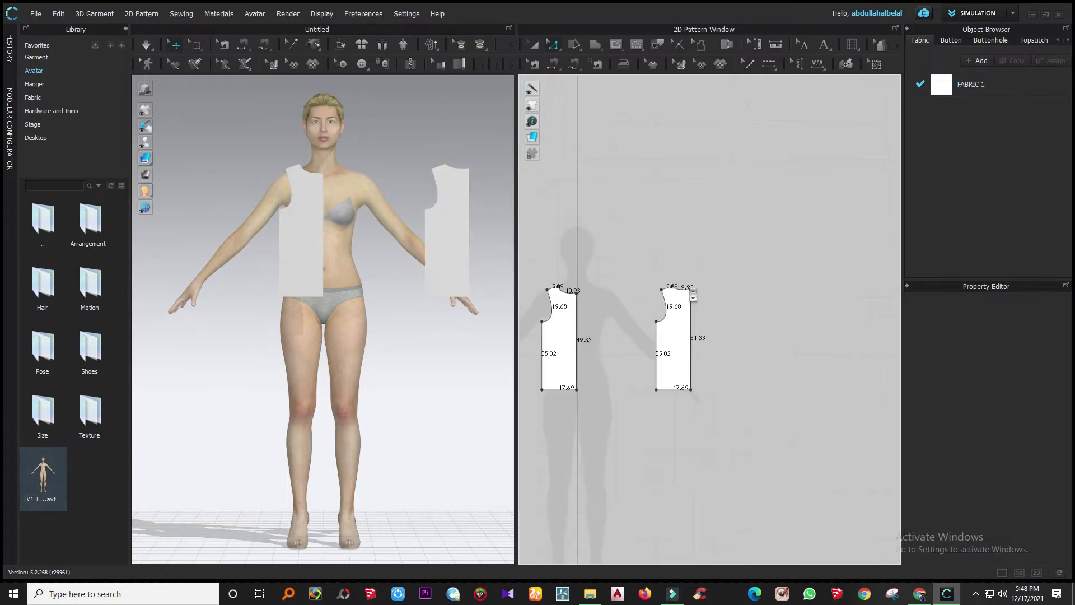
click(692, 324)
right_click(692, 323)
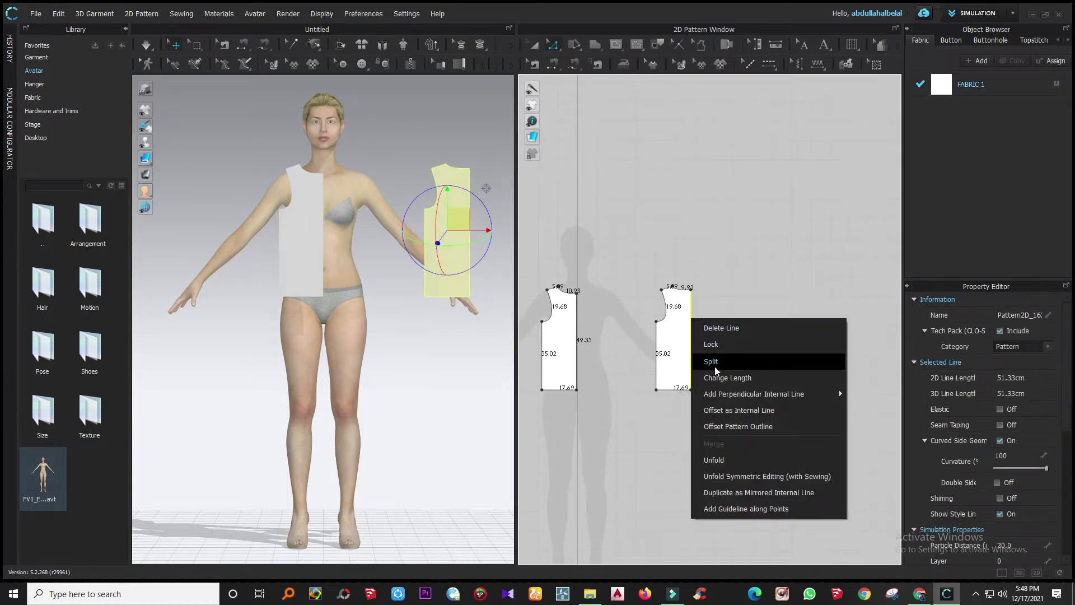
click(734, 475)
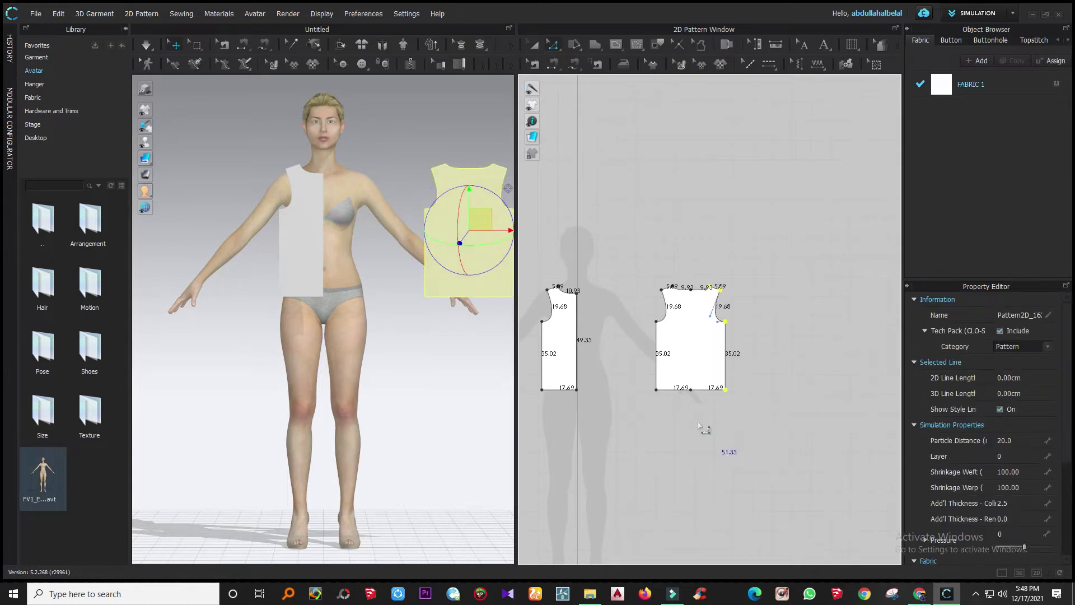
- Unfold the original half bodice across its 49.33 cm centre line into a full piece
click(577, 347)
right_click(577, 345)
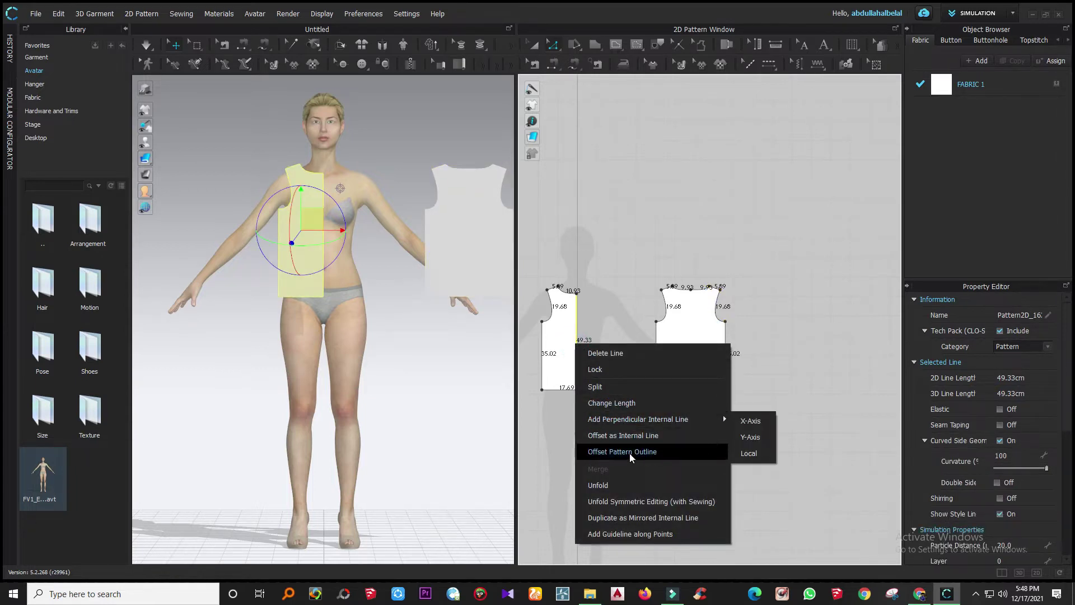
click(628, 485)
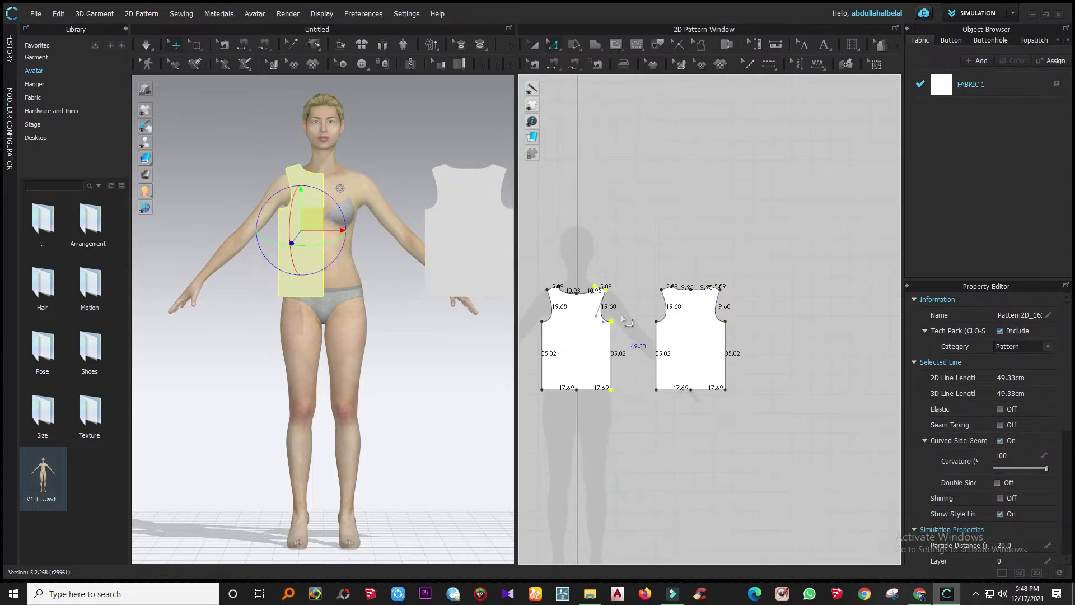
click(609, 217)
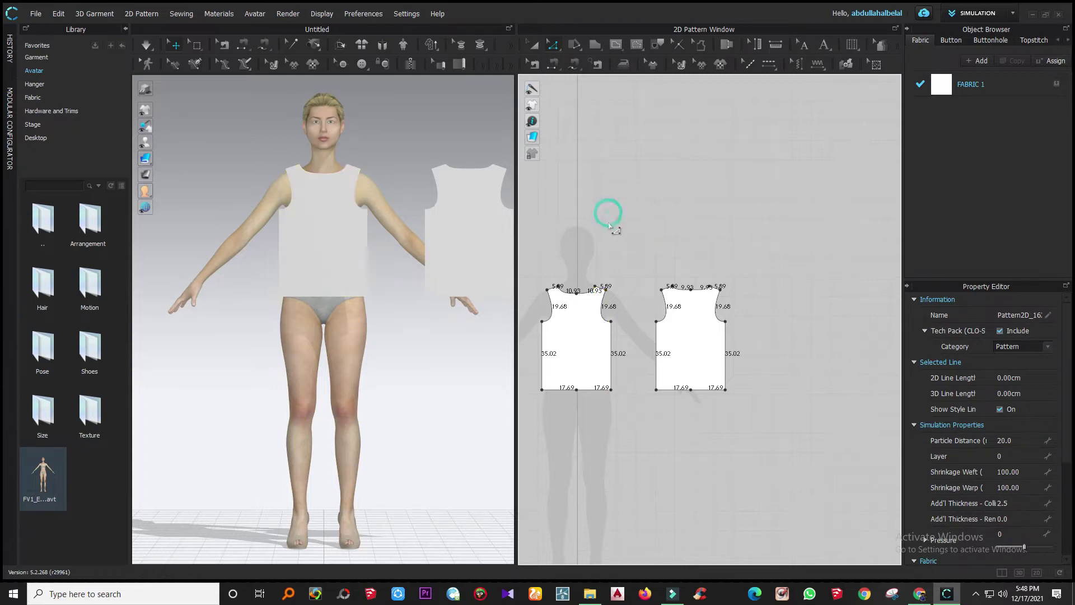
- Show the arrangement points around the avatar
scroll(678, 325, down, 4)
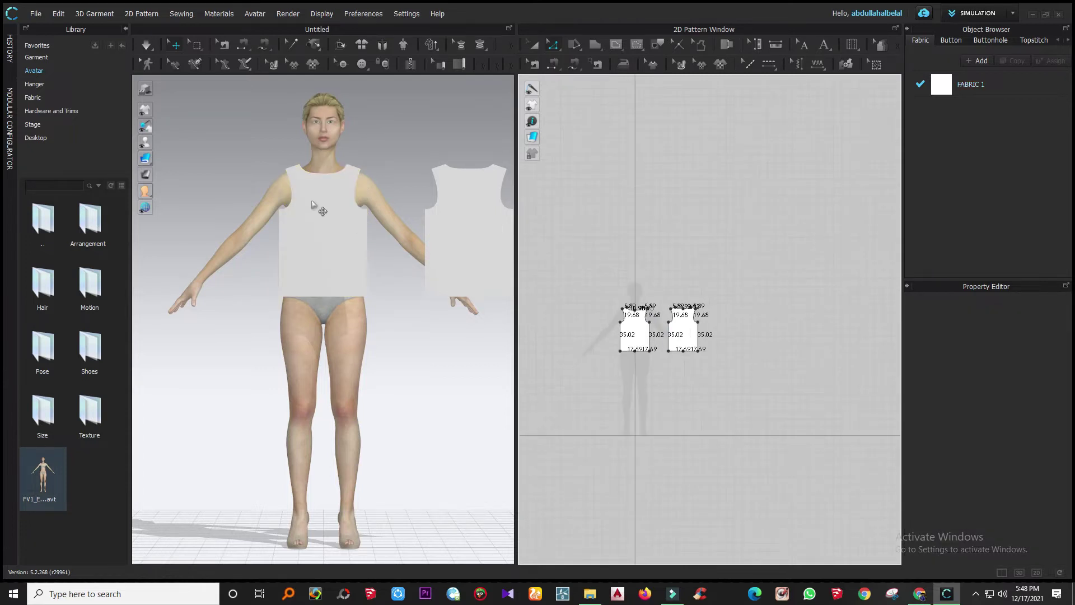
scroll(325, 204, up, 2)
scroll(339, 203, down, 2)
click(244, 62)
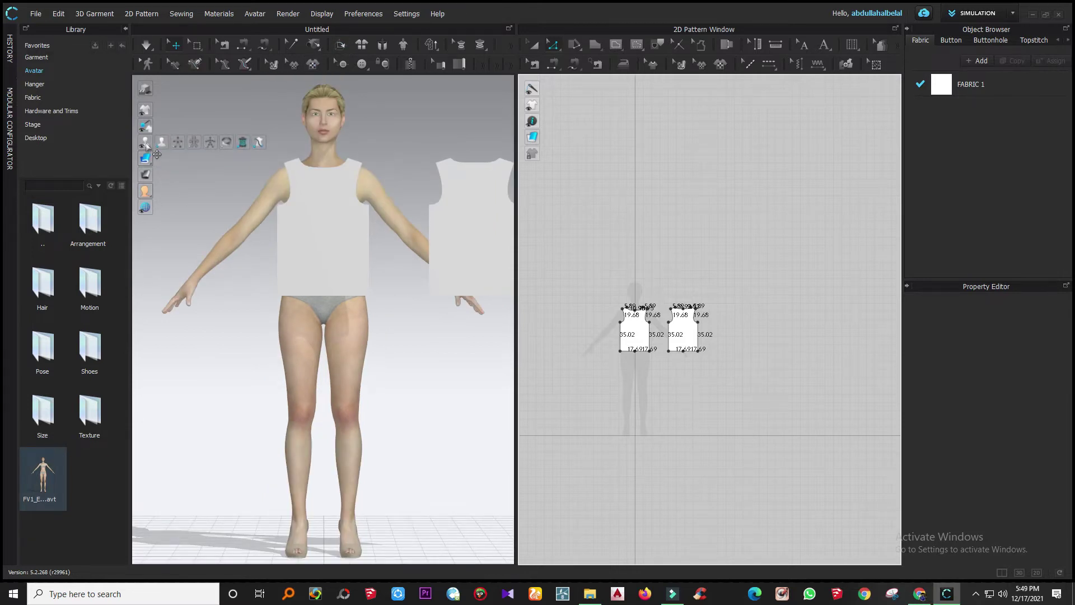
click(177, 142)
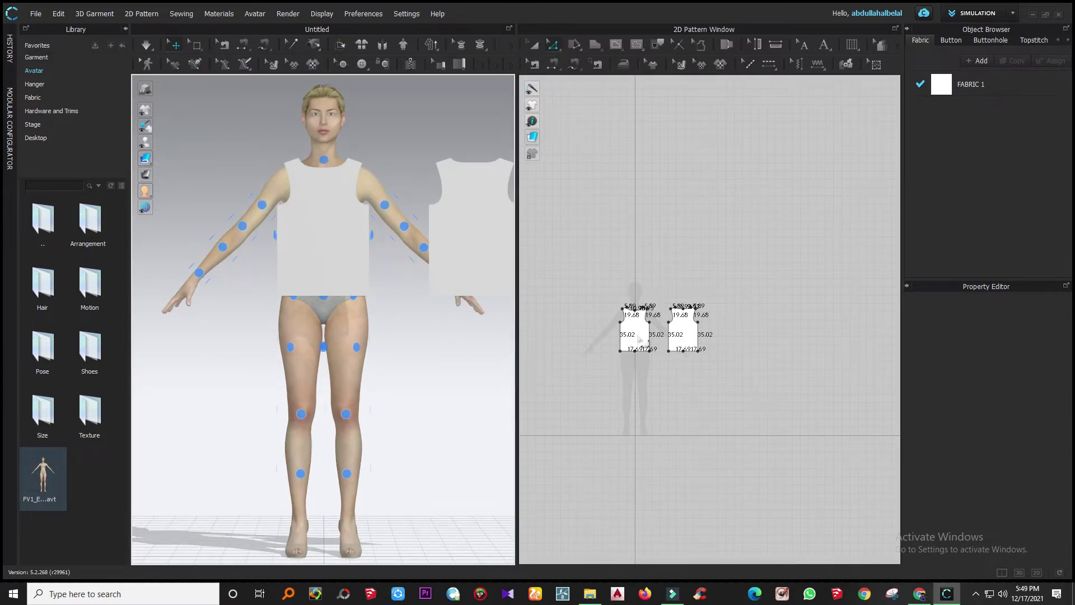
- Arrange the copied bodice piece behind the avatar on the centre-back body point at waist height
click(534, 45)
click(636, 338)
click(323, 226)
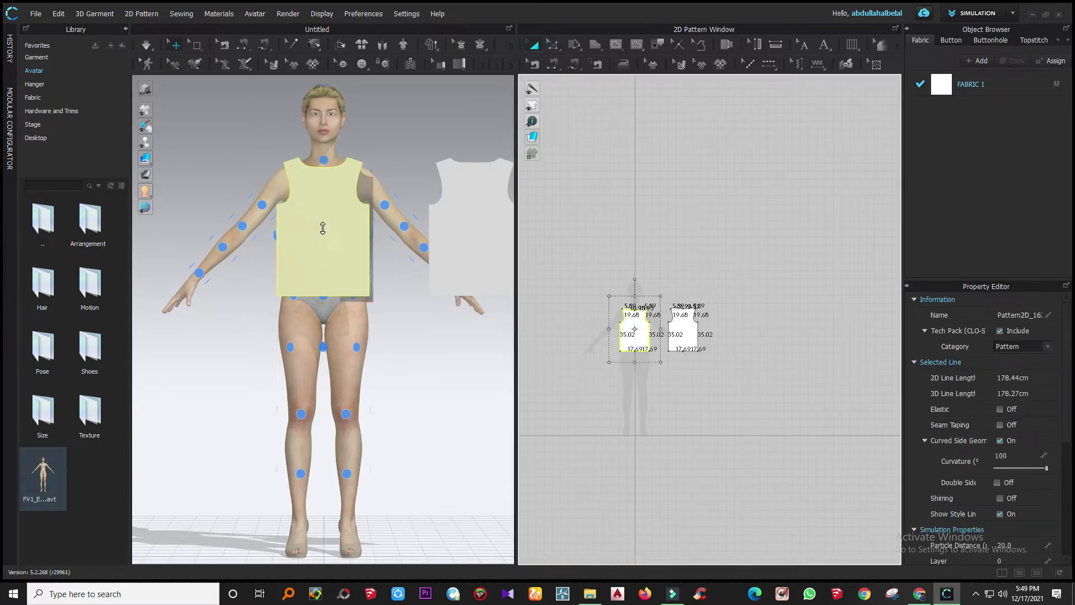
right_drag(424, 272, 168, 283)
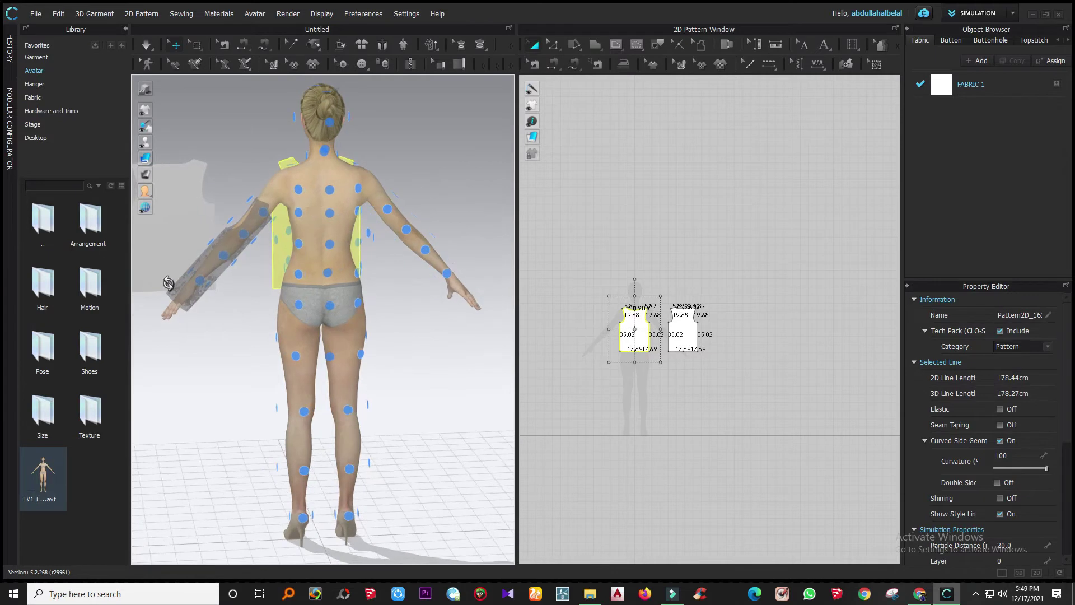
click(687, 332)
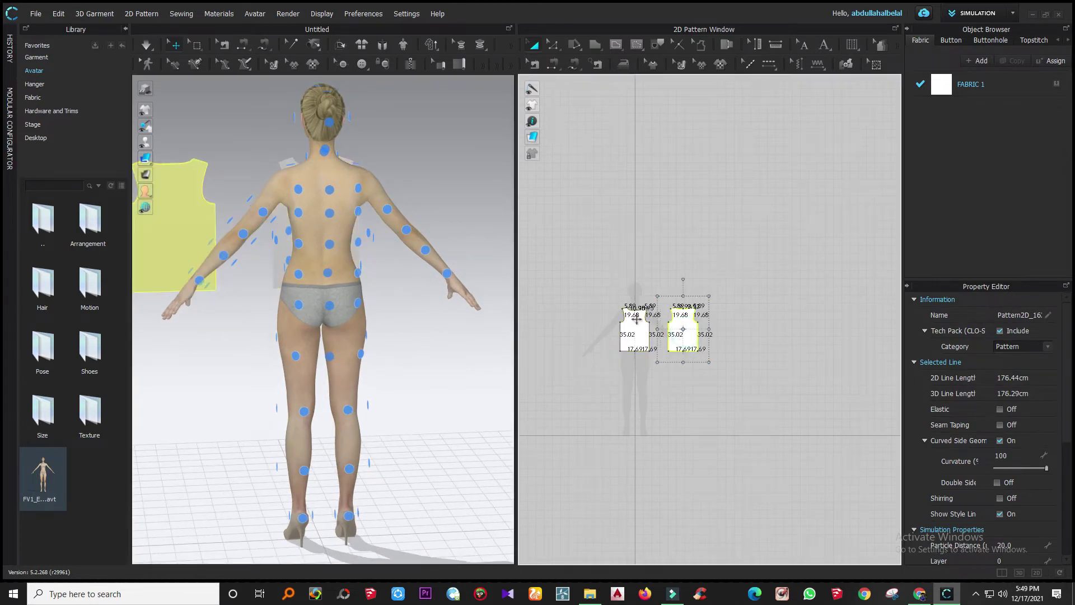
click(327, 241)
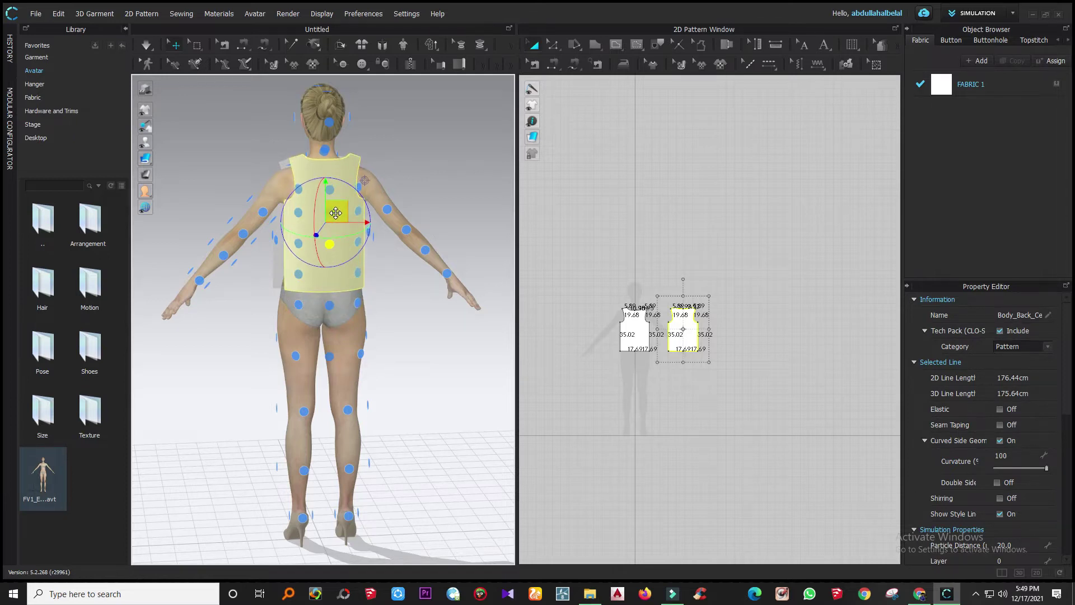
- Move the original bodice piece off the avatar's front and arrange it on the centre-front body point at waist height
right_drag(358, 224, 509, 240)
click(633, 331)
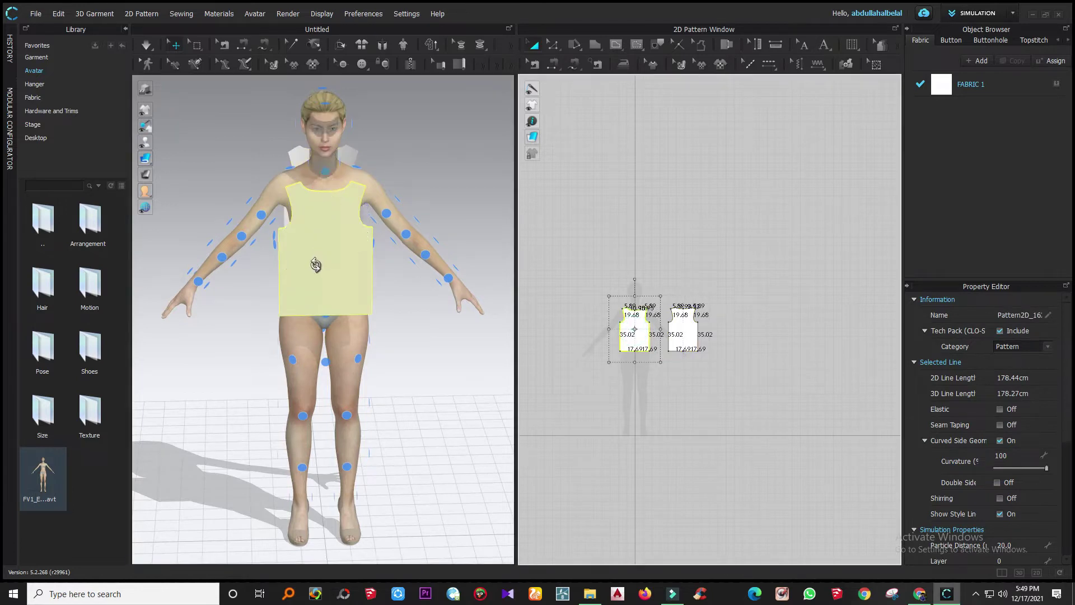
click(325, 327)
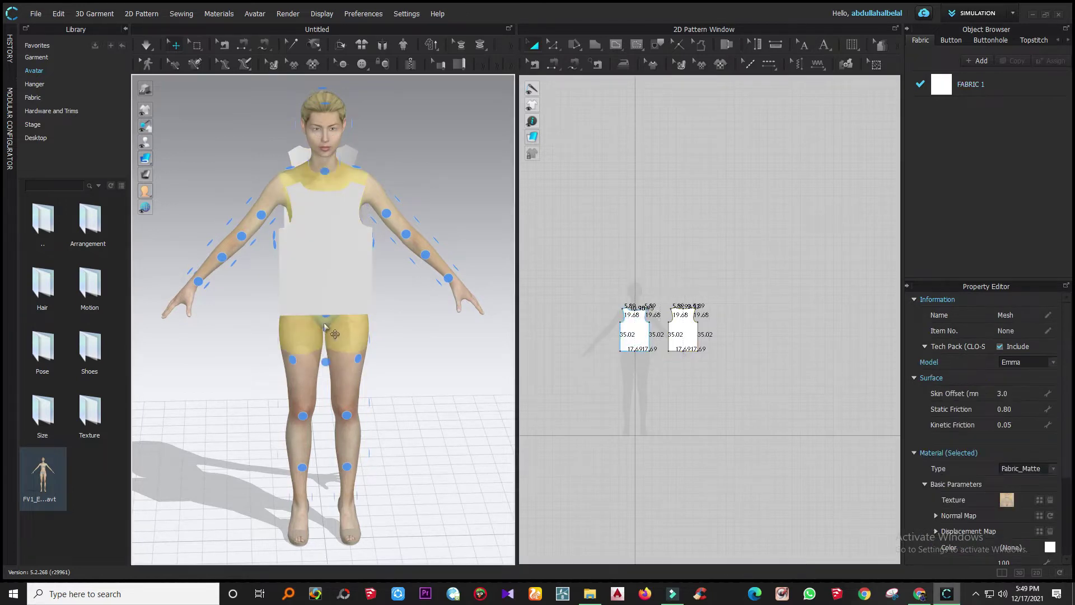
click(326, 317)
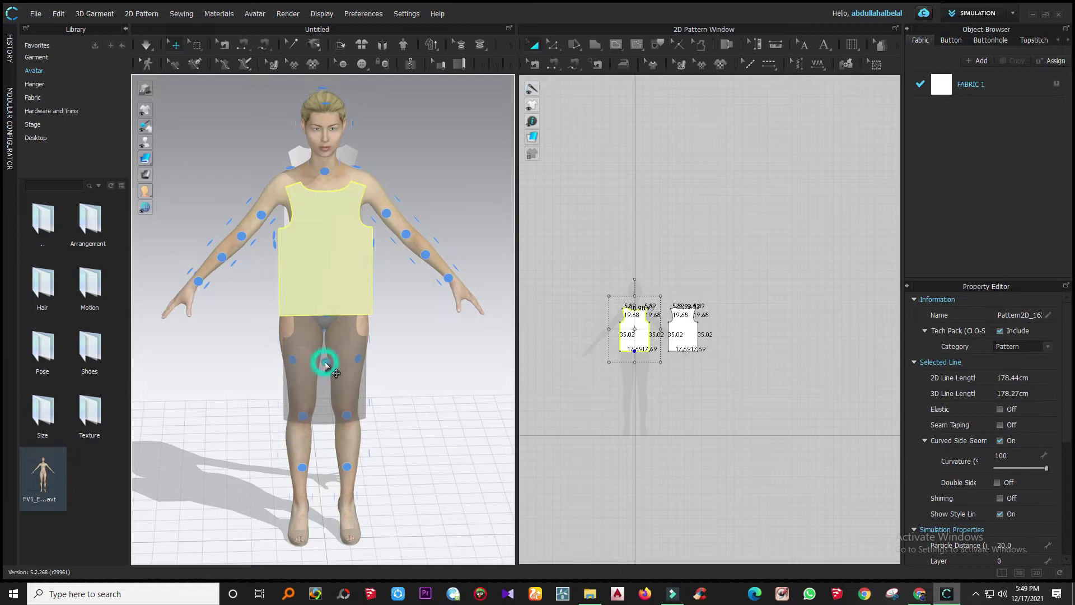
click(406, 337)
drag(348, 284, 471, 286)
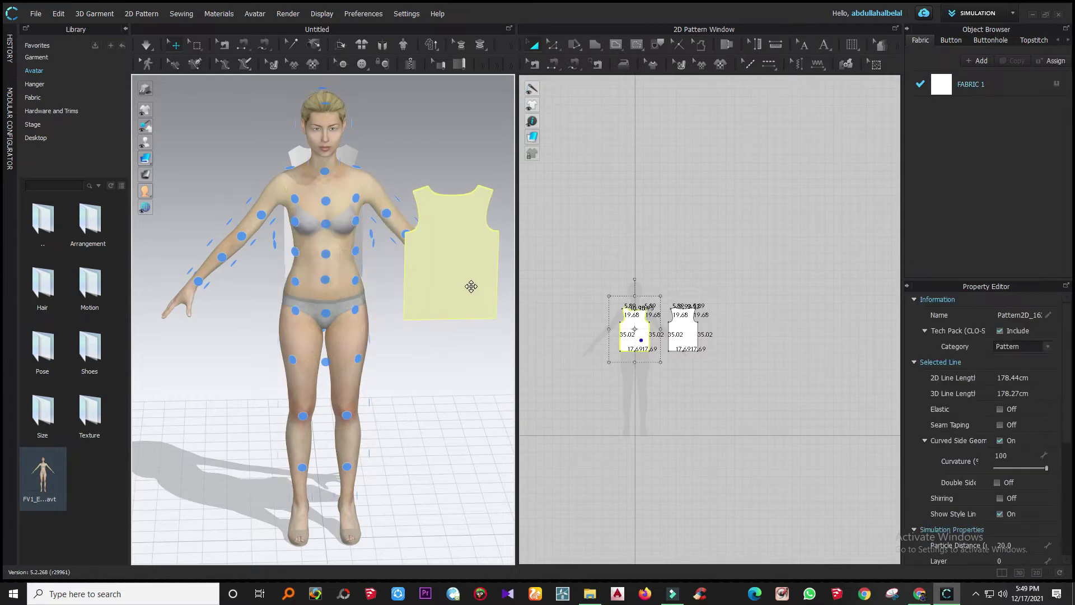
click(326, 254)
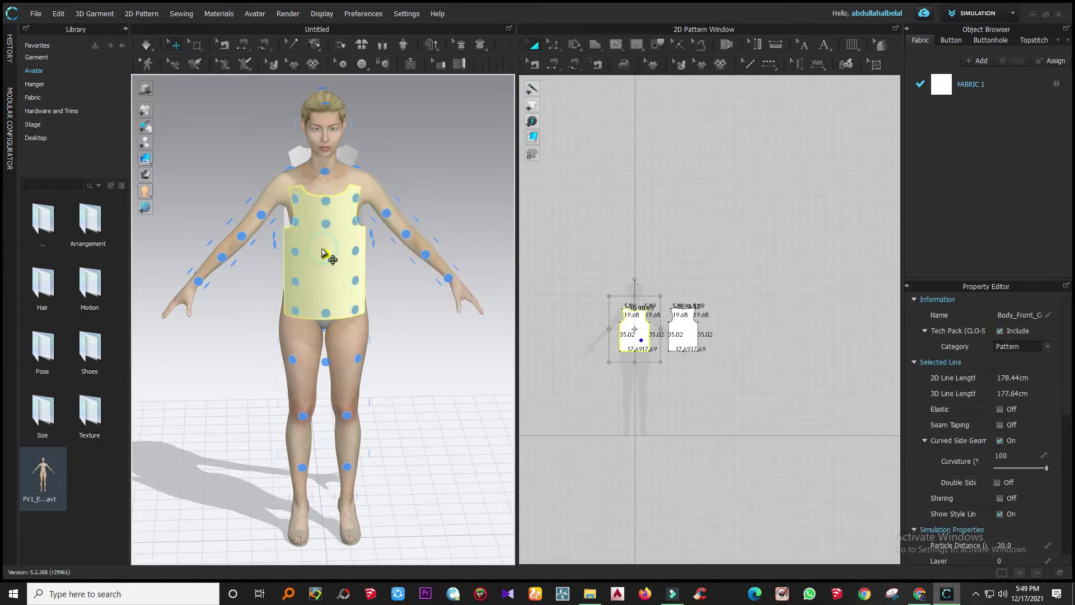
- Raise the front bodice vertically in 3D until its shoulders sit near the avatar's shoulder line
click(344, 243)
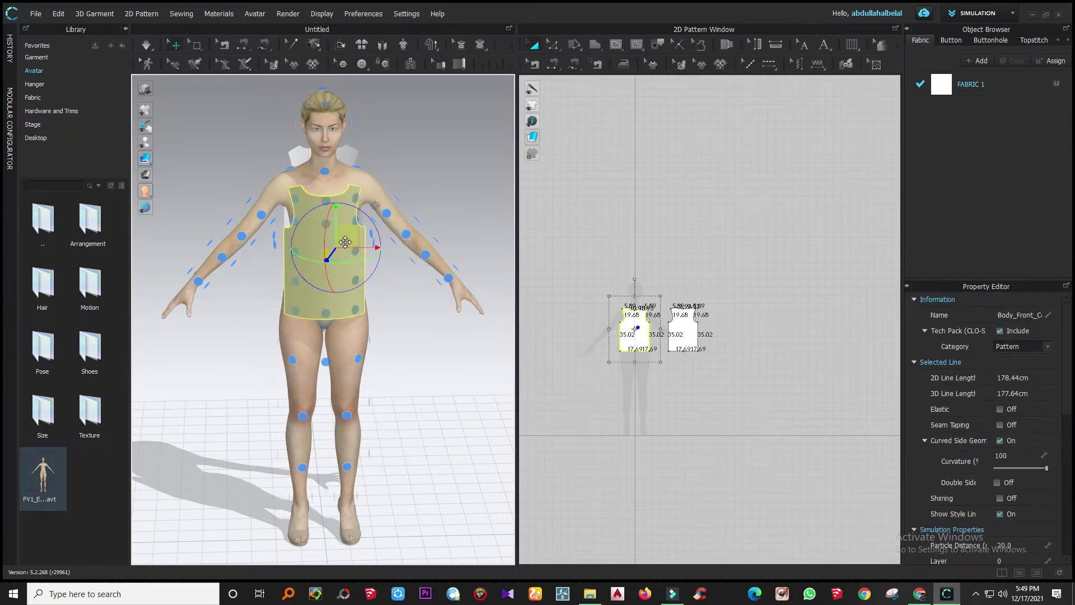
drag(342, 212, 343, 183)
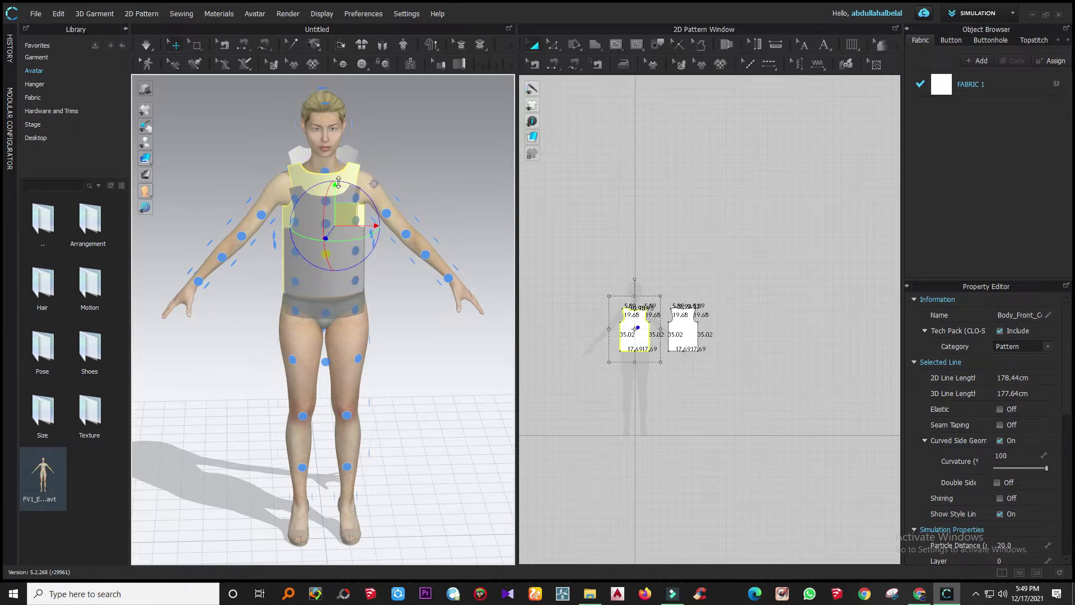
scroll(343, 183, up, 2)
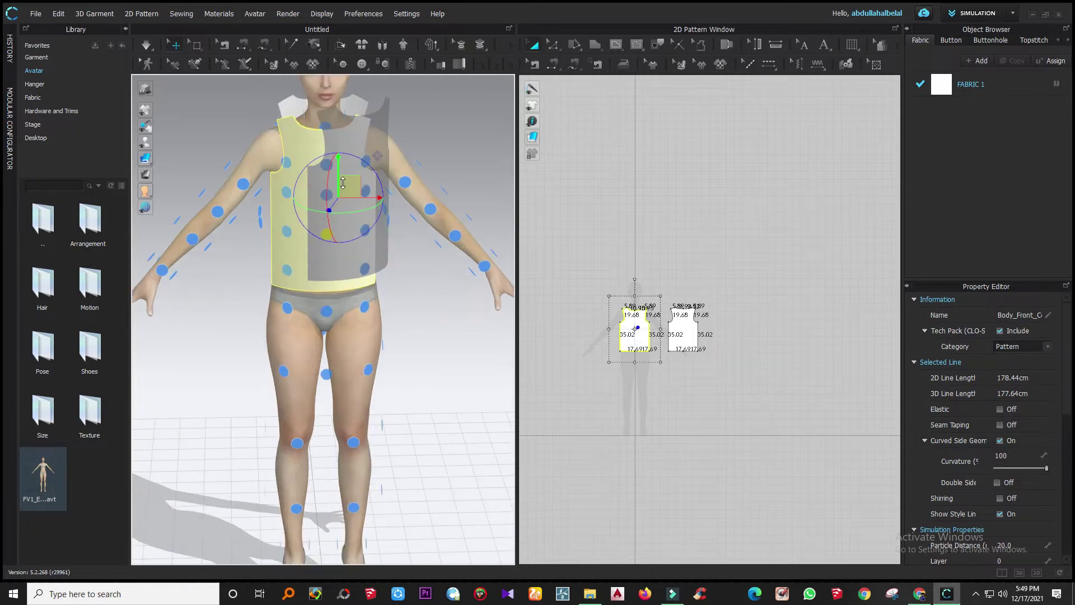
click(569, 379)
right_drag(342, 186, 465, 191)
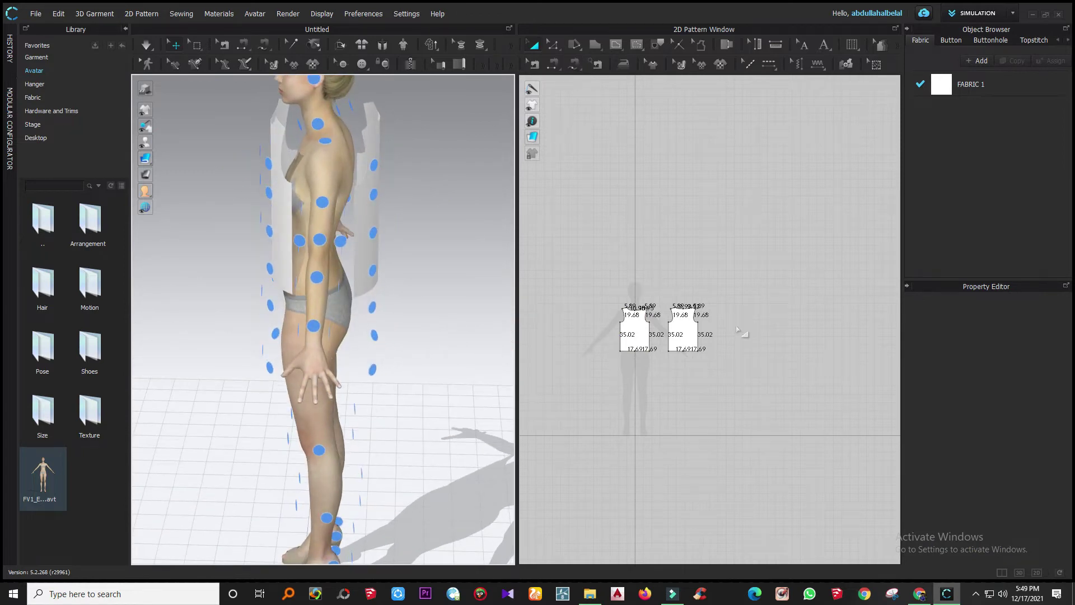
- Sew both 5.89 cm shoulder edges of the front bodice to the matching shoulder edges of the back bodice with Segment Sewing
scroll(660, 337, up, 3)
scroll(651, 332, down, 3)
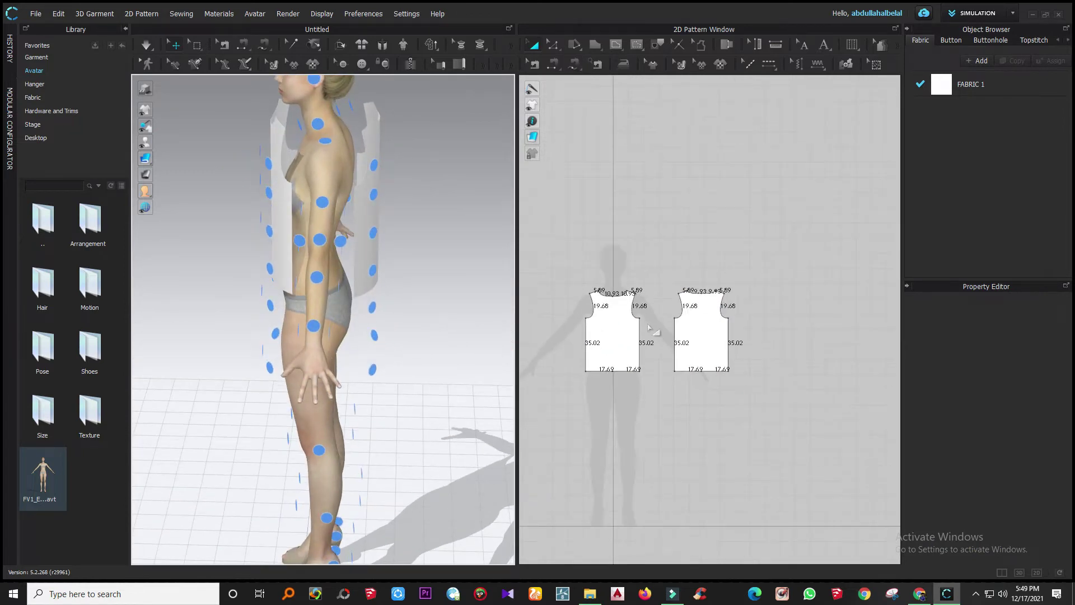
right_drag(389, 291, 440, 311)
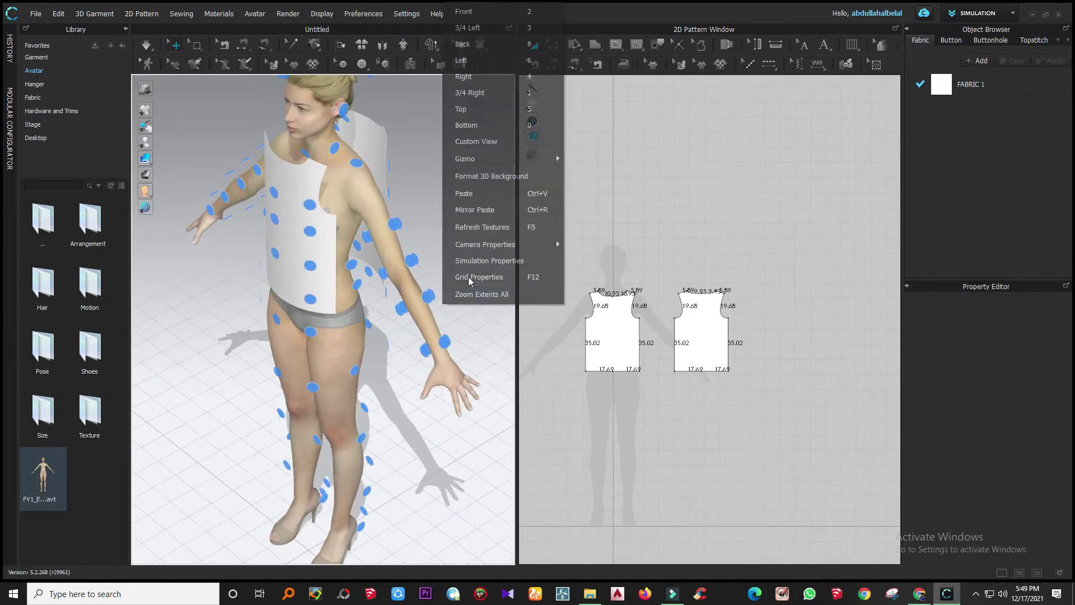
click(621, 118)
click(551, 66)
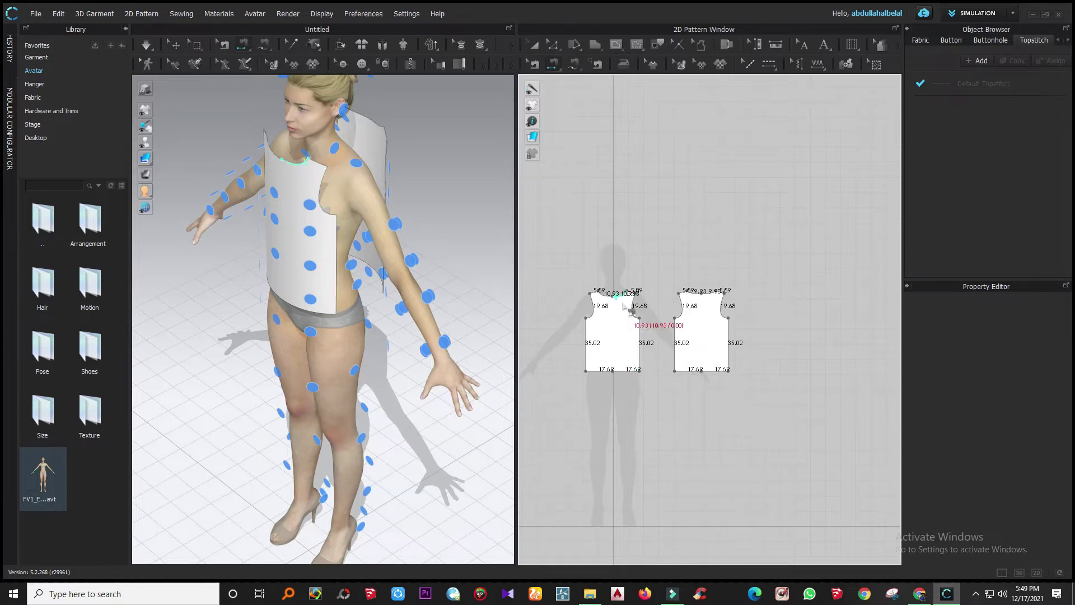
scroll(604, 302, up, 3)
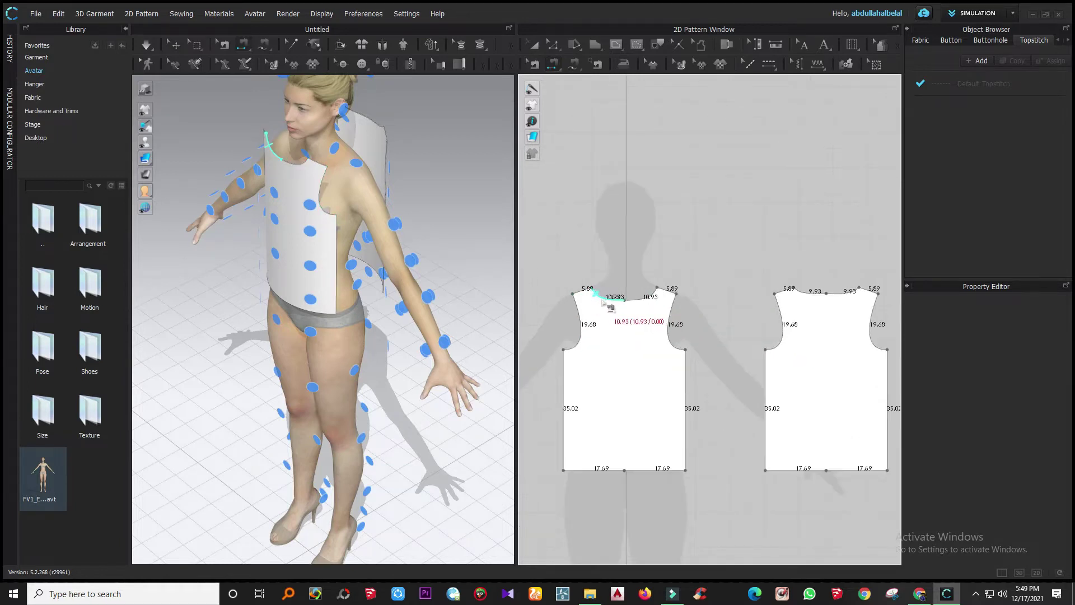
click(672, 295)
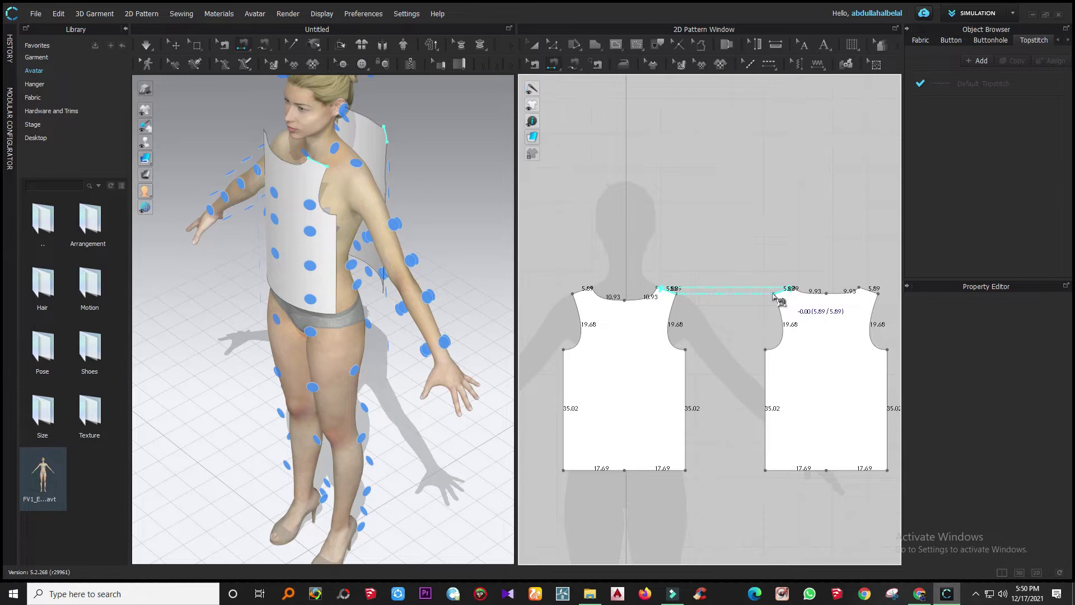
click(780, 300)
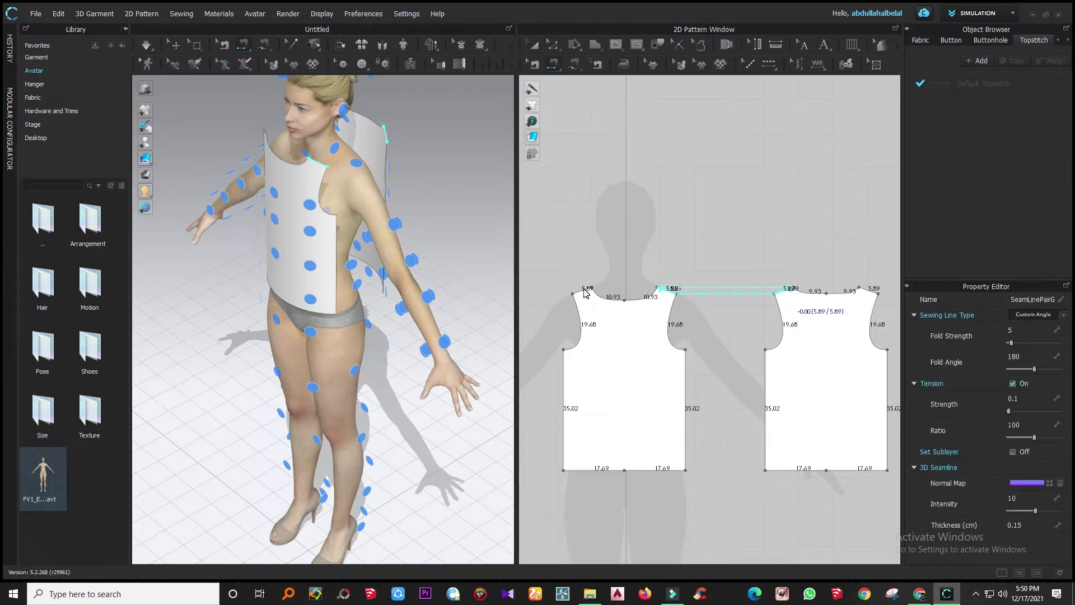
click(586, 292)
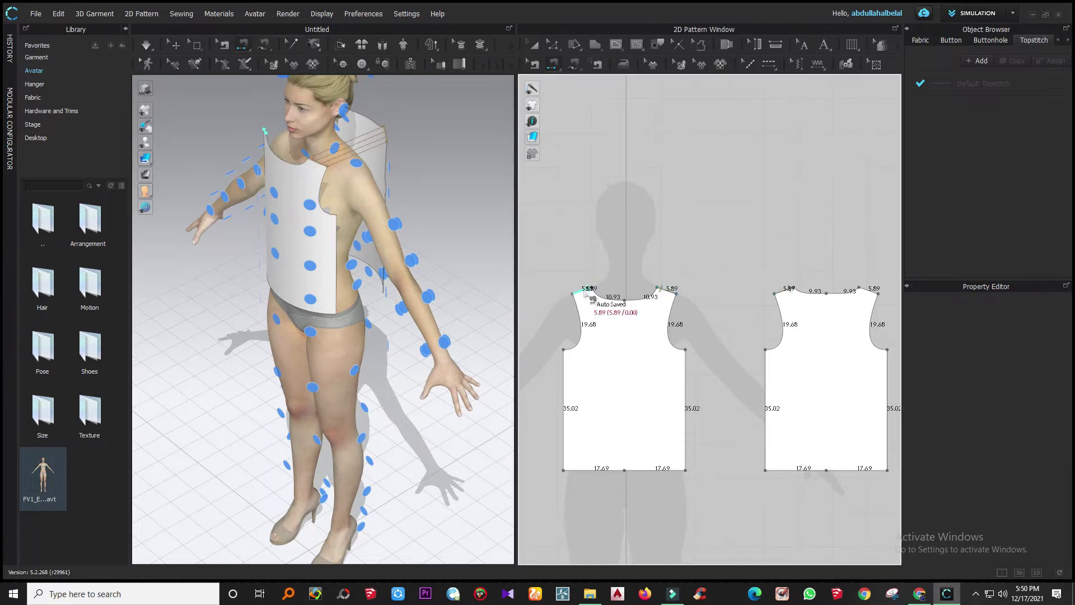
click(867, 289)
- Sew both 35.02 cm side edges of the front bodice to the back bodice's side edges
click(691, 413)
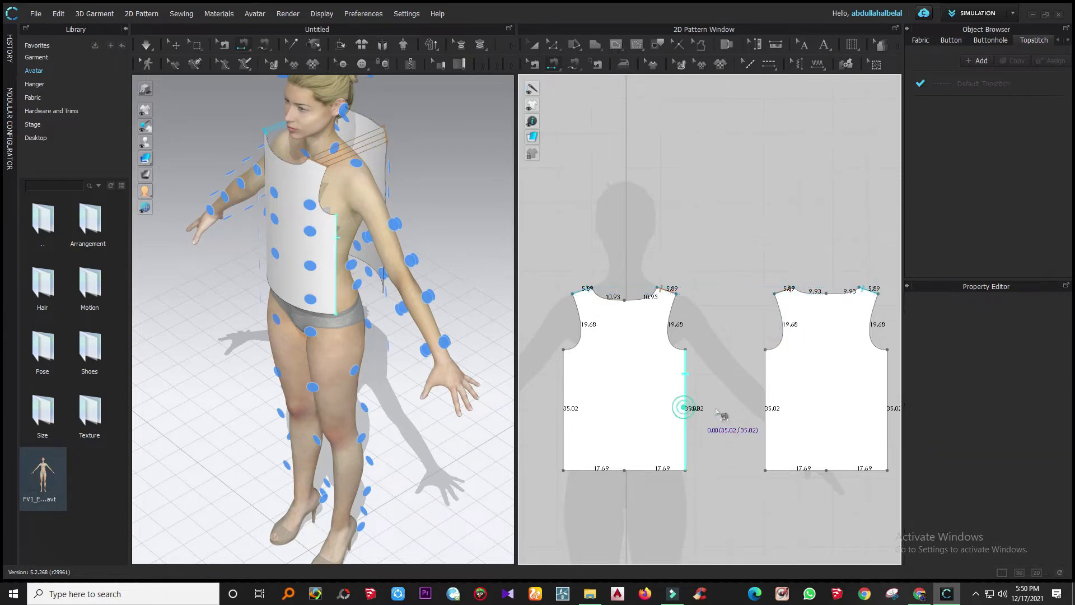
click(758, 405)
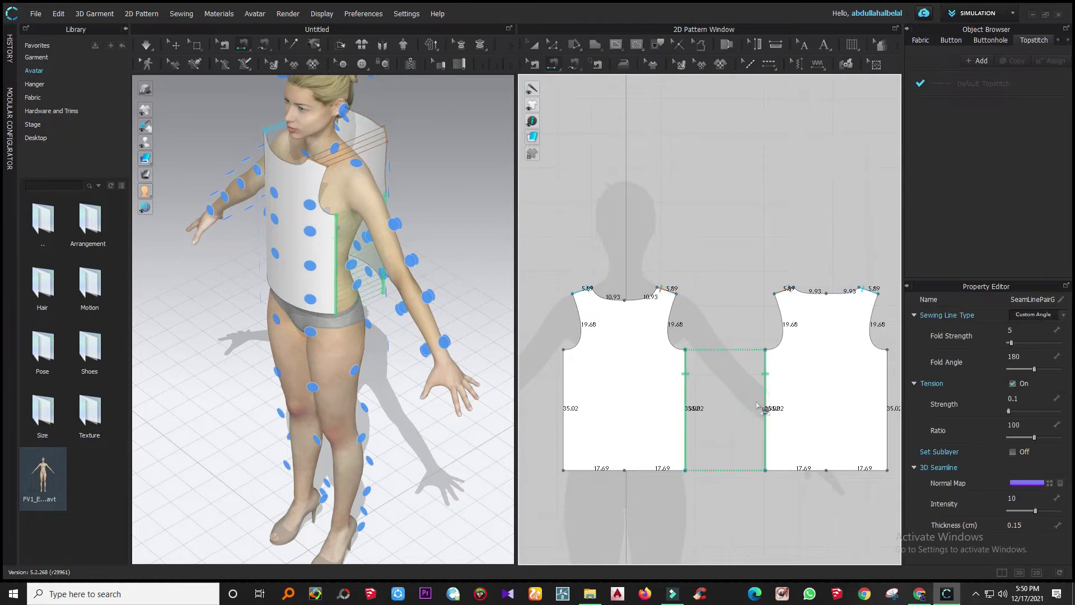
click(564, 419)
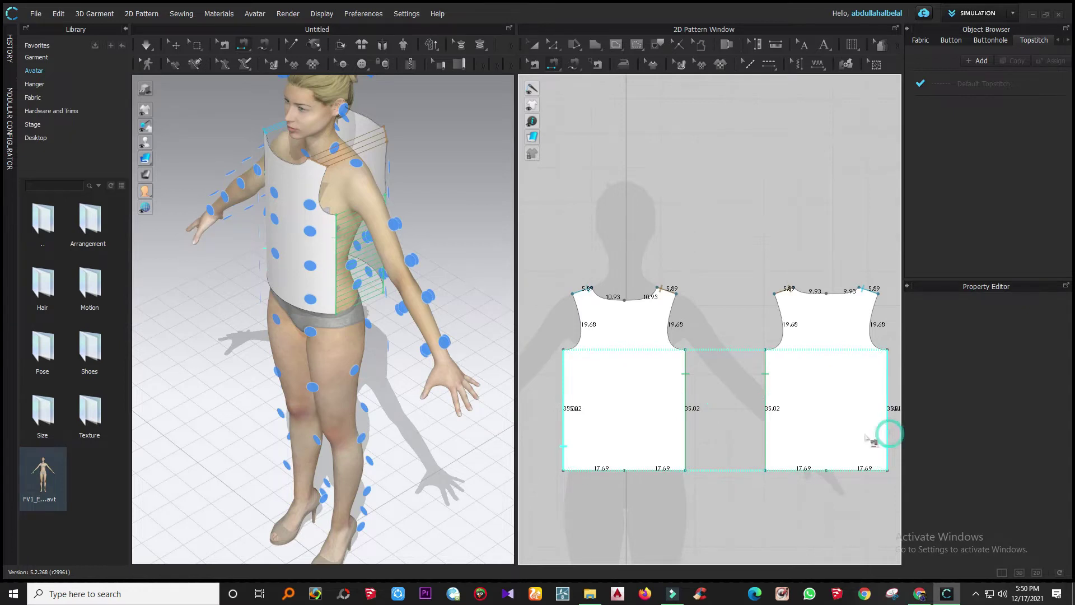
click(889, 436)
- Simulate the sewn top on the avatar and tug the back piece's lower edge to settle the fabric
click(146, 45)
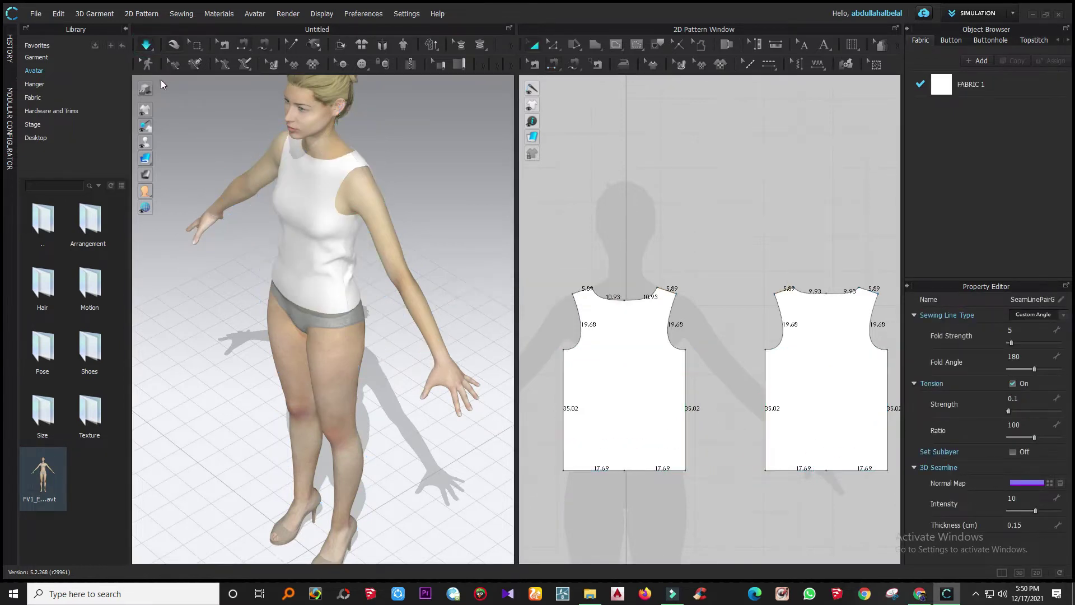
right_drag(439, 272, 250, 223)
drag(312, 265, 302, 294)
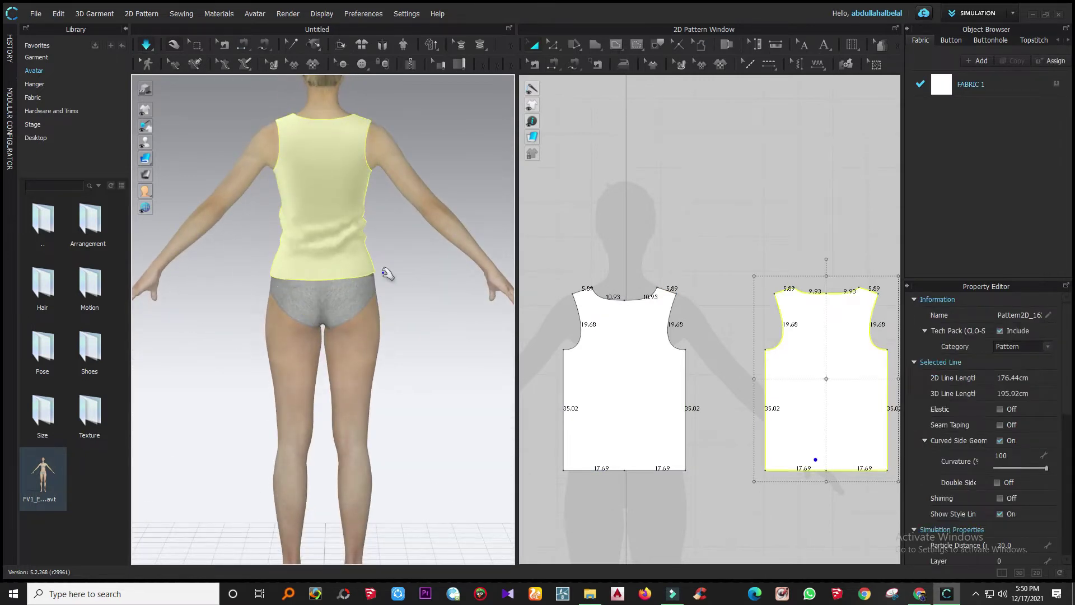
drag(372, 276, 344, 280)
right_drag(421, 275, 224, 283)
right_drag(426, 241, 373, 242)
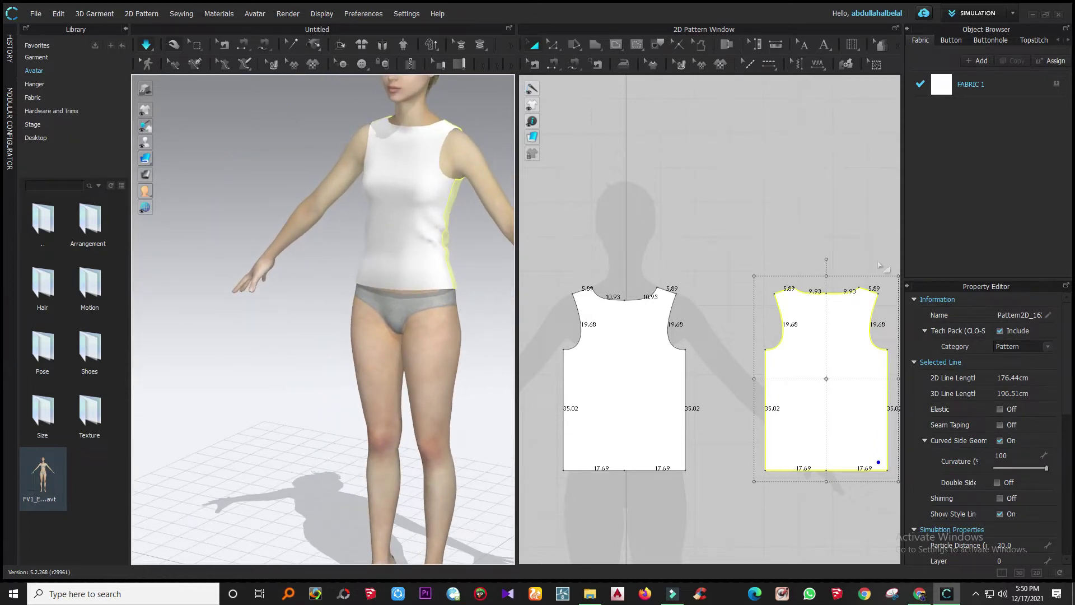
- Lower the front bodice's hem by 4 cm with Edit Pattern, making its side edges 39.02 cm long
click(690, 296)
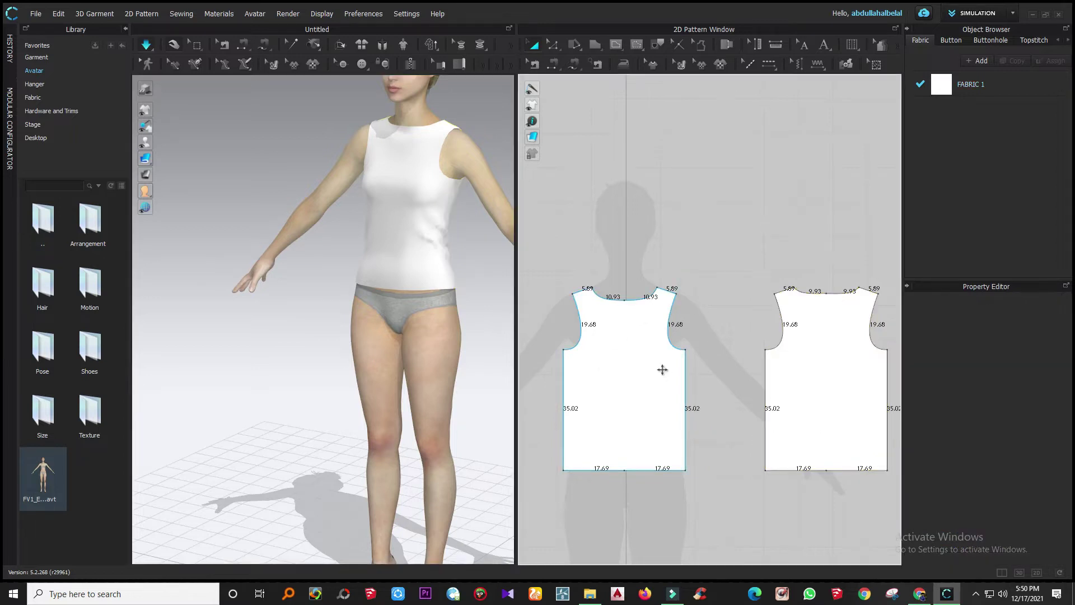
drag(549, 460, 518, 221)
key(z)
drag(560, 469, 683, 510)
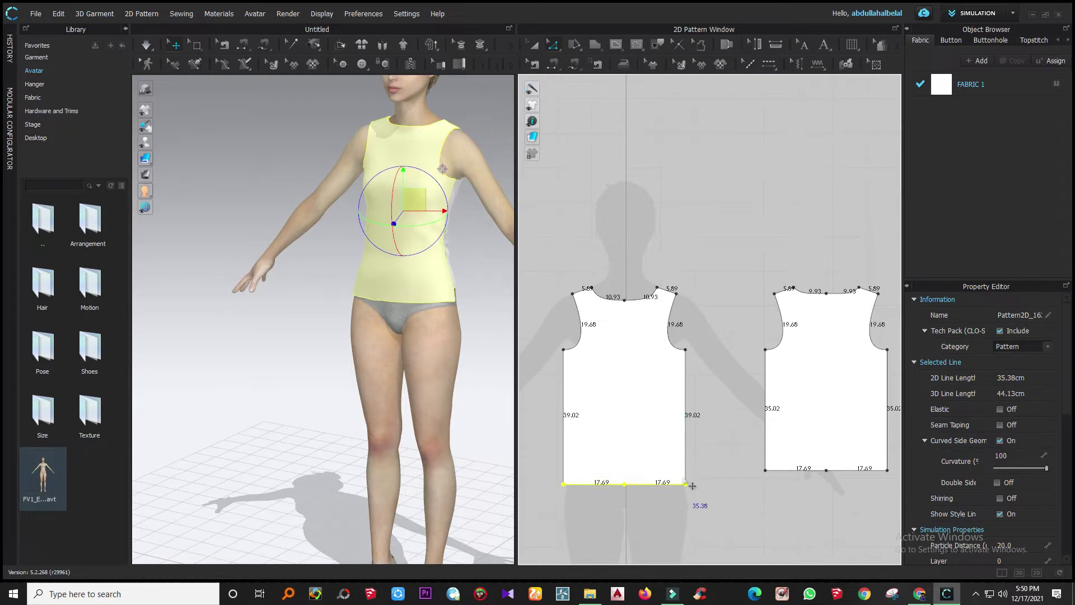
click(717, 517)
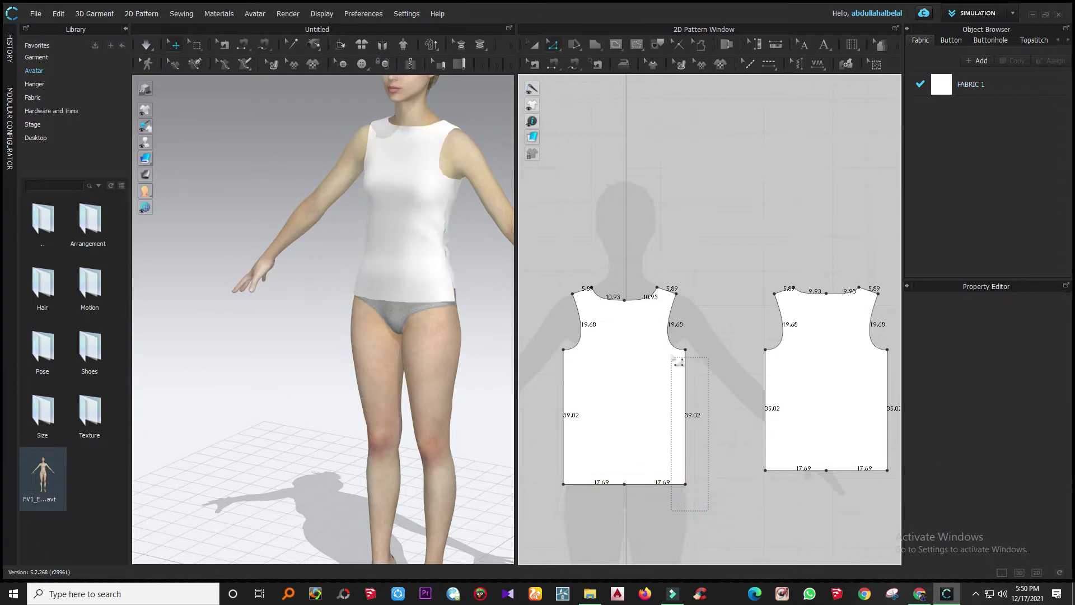
- Move both side edges of the front bodice outward by 2 cm, making each hem half 19.69 cm, and simulate the top
click(686, 366)
drag(689, 368, 692, 367)
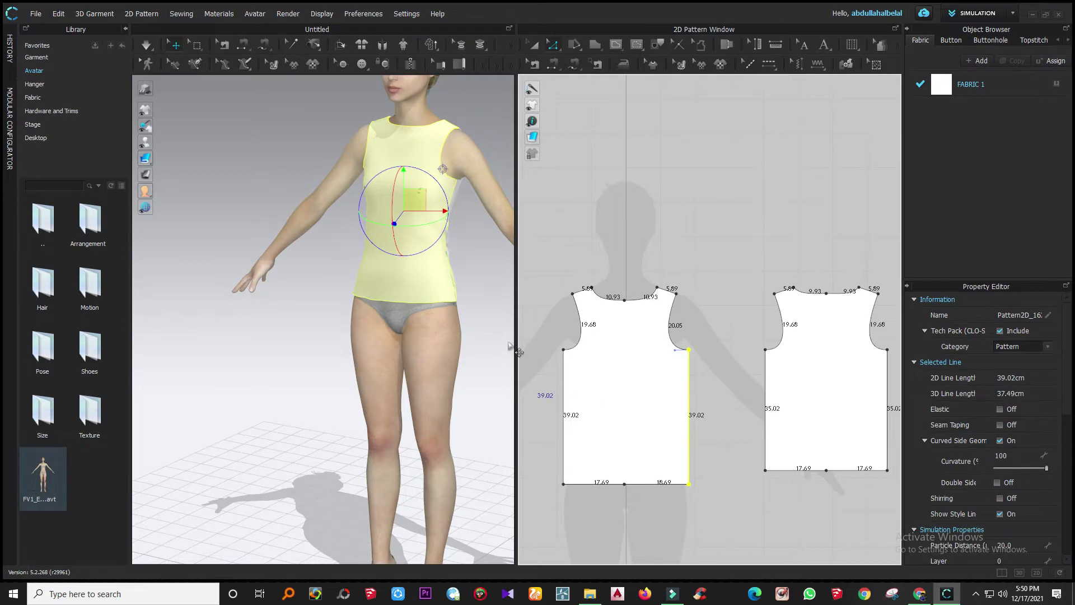
drag(550, 336, 587, 498)
key(Left)
key(Left)
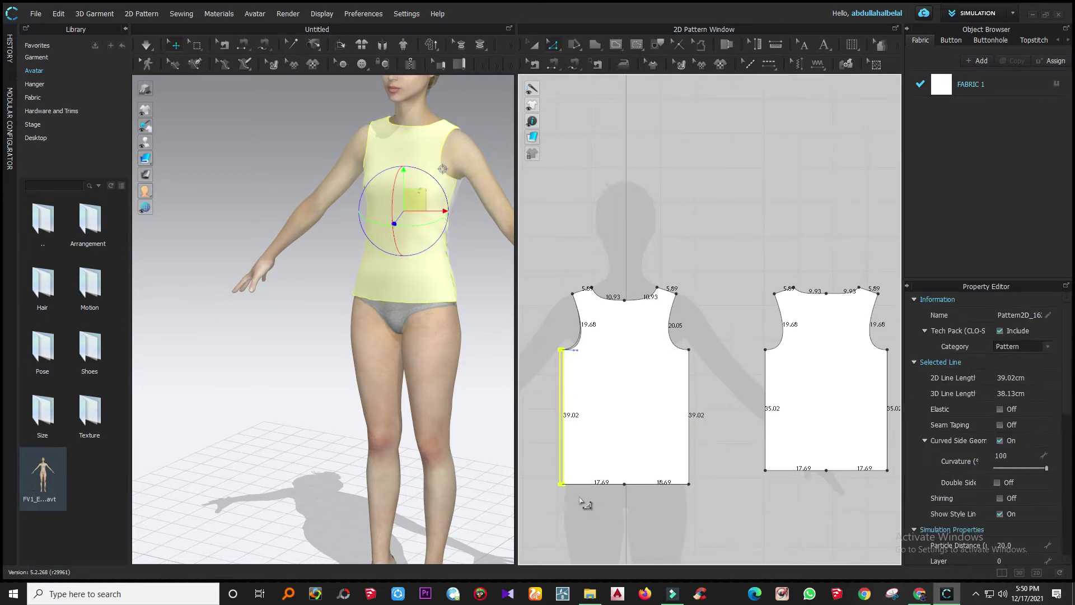
key(Left)
drag(701, 498, 686, 344)
key(Right)
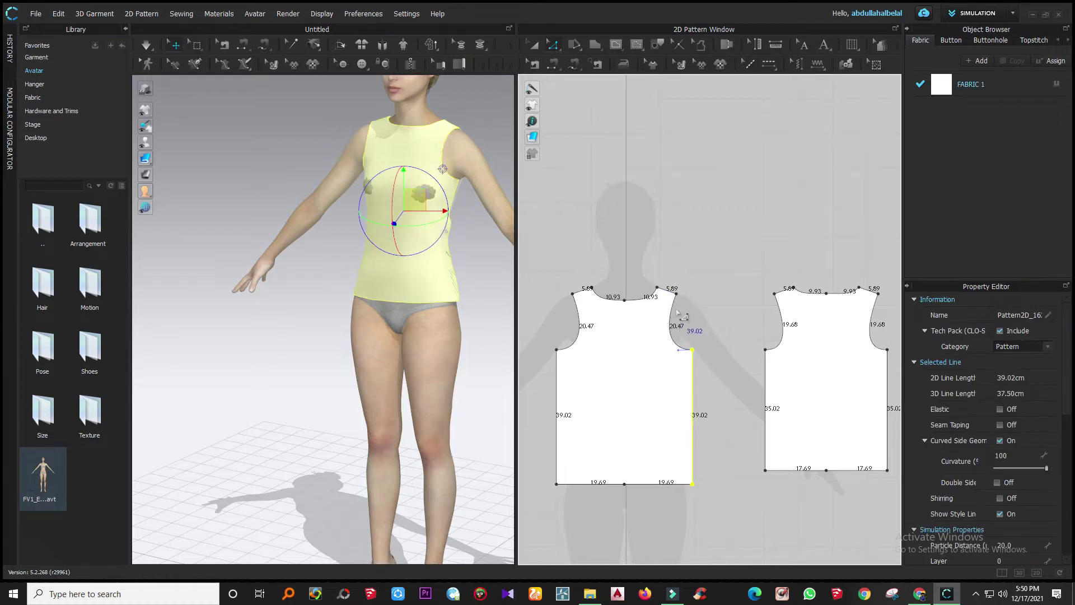
key(space)
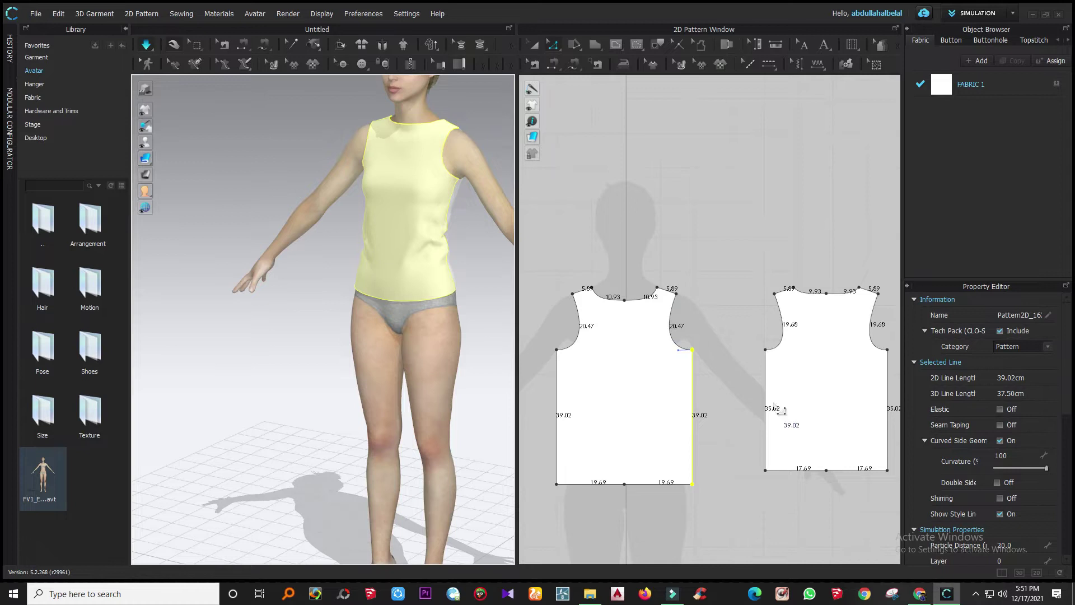
- Move both side edges of the back bodice outward by 2 cm, making each hem half 19.69 cm
drag(739, 326, 783, 504)
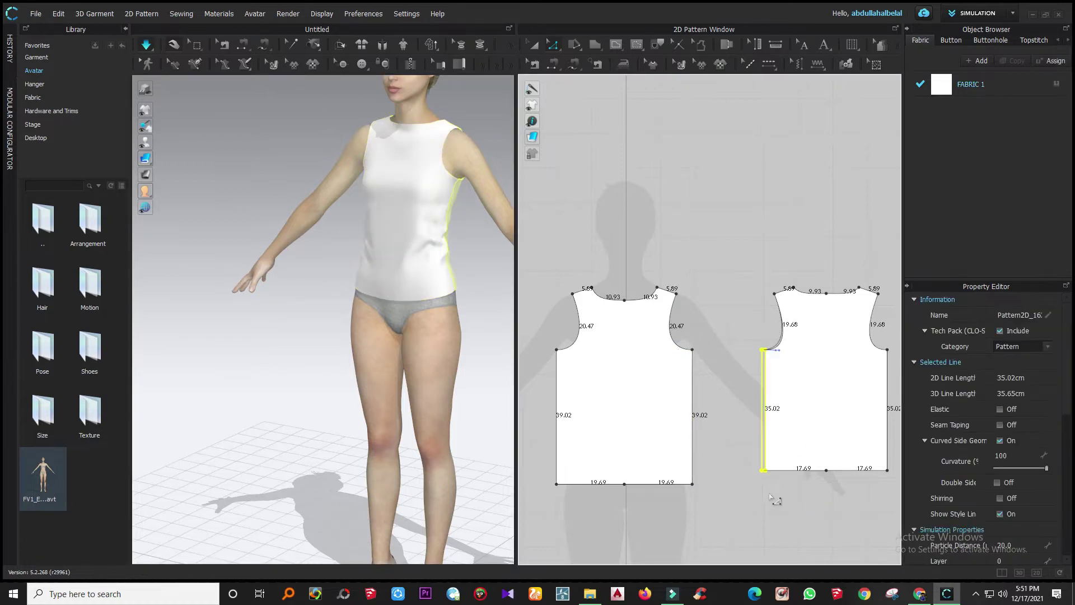
key(Left)
click(883, 500)
drag(896, 493, 883, 345)
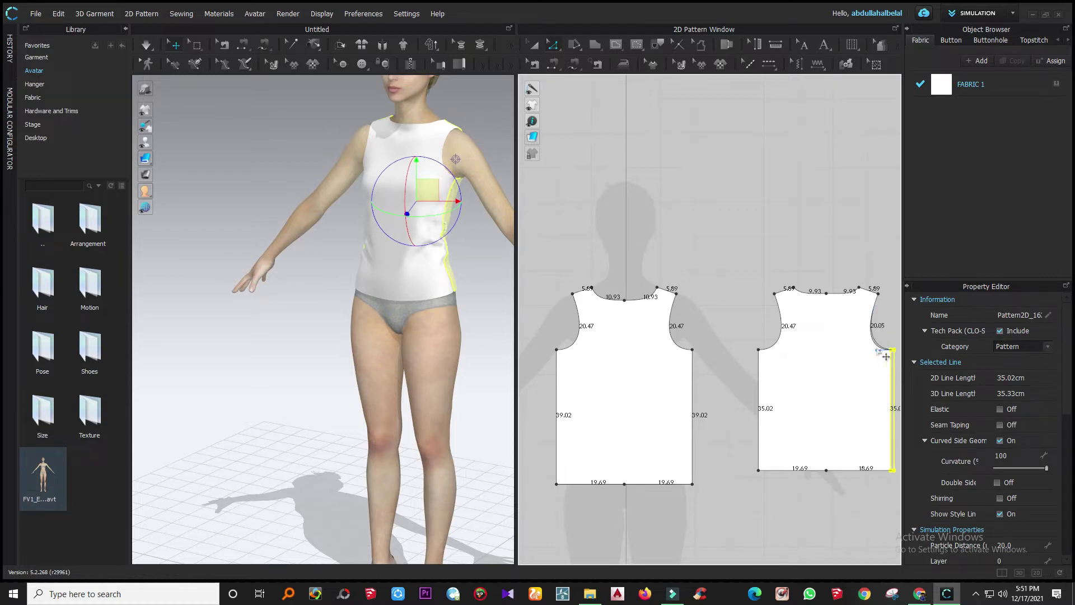
- Shift both shoulder edges of the front bodice outward by 1 cm, making each neckline half 11.82 cm
scroll(575, 297, up, 4)
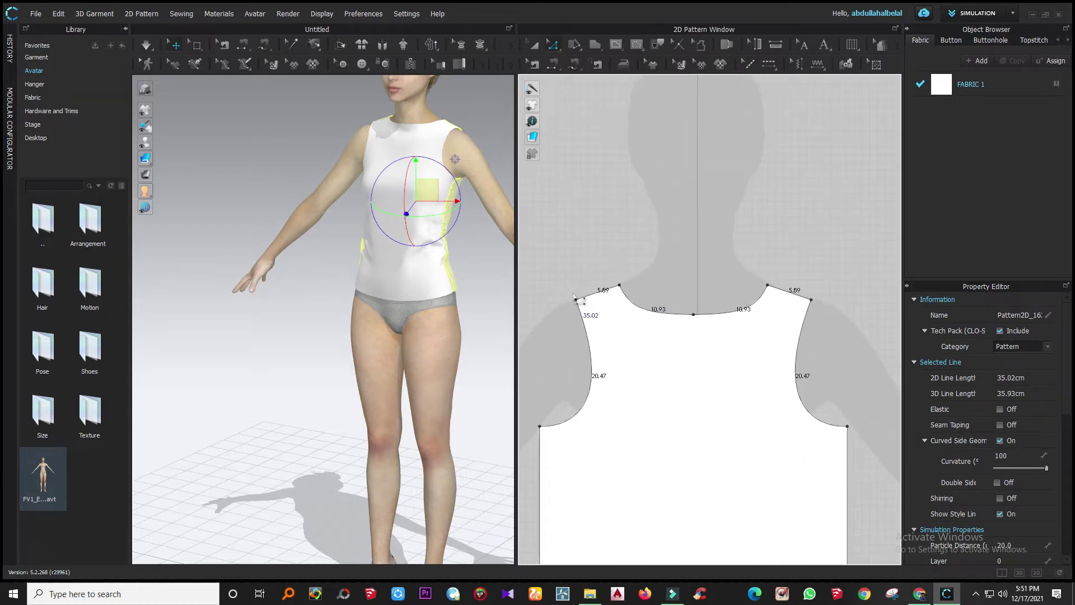
drag(559, 277, 648, 334)
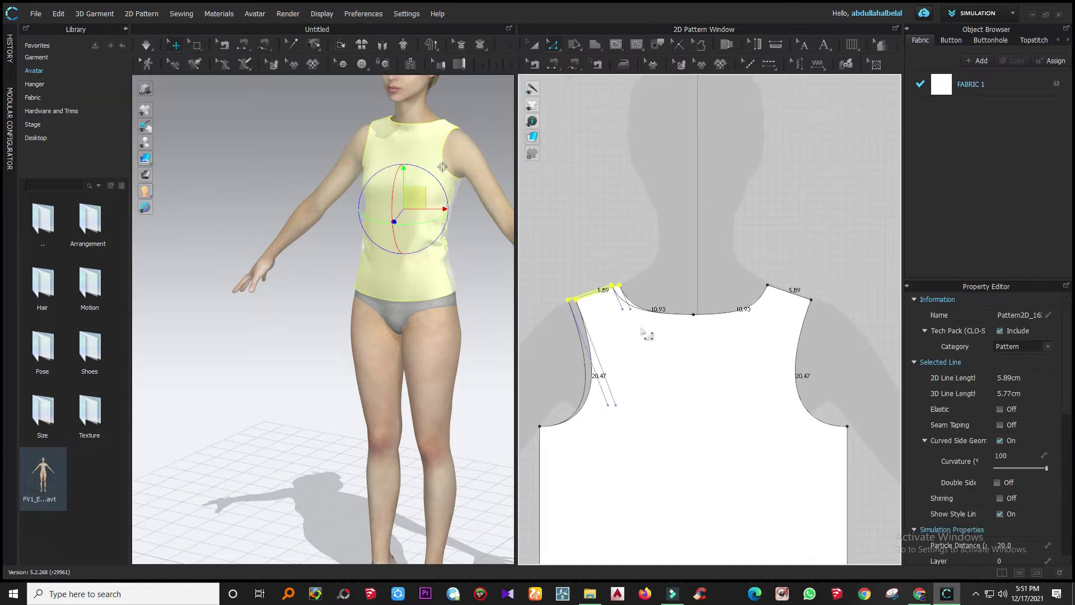
drag(750, 265, 842, 325)
key(Right)
click(698, 208)
- Move both outer shoulder points of the front bodice 1 cm outward and 1 cm down, giving 7.18 cm shoulders and 18.90 cm armholes
drag(552, 292, 596, 331)
key(Left)
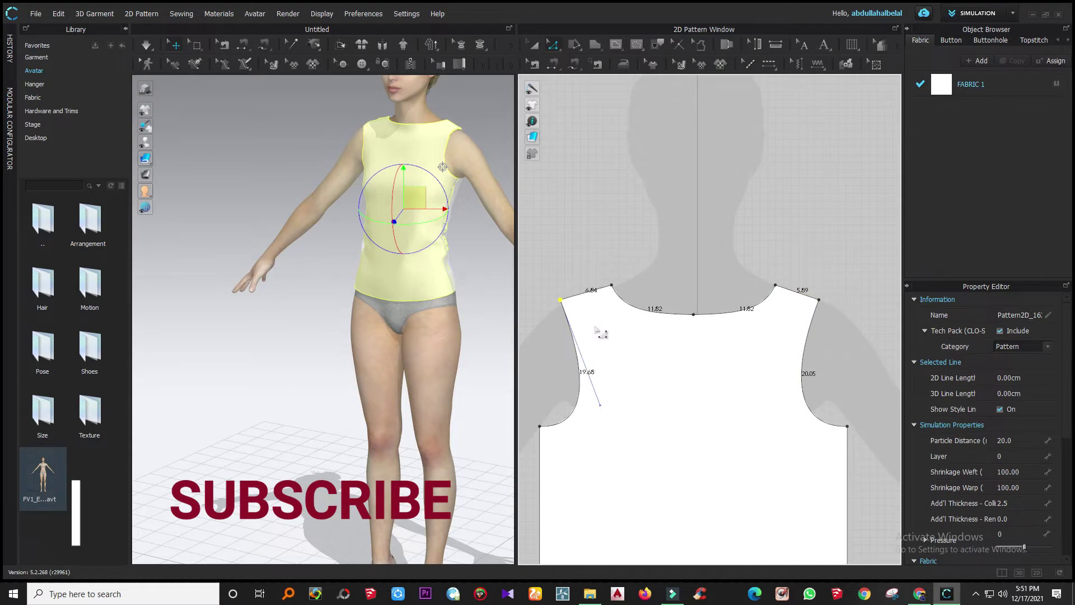
drag(815, 284, 848, 336)
key(Right)
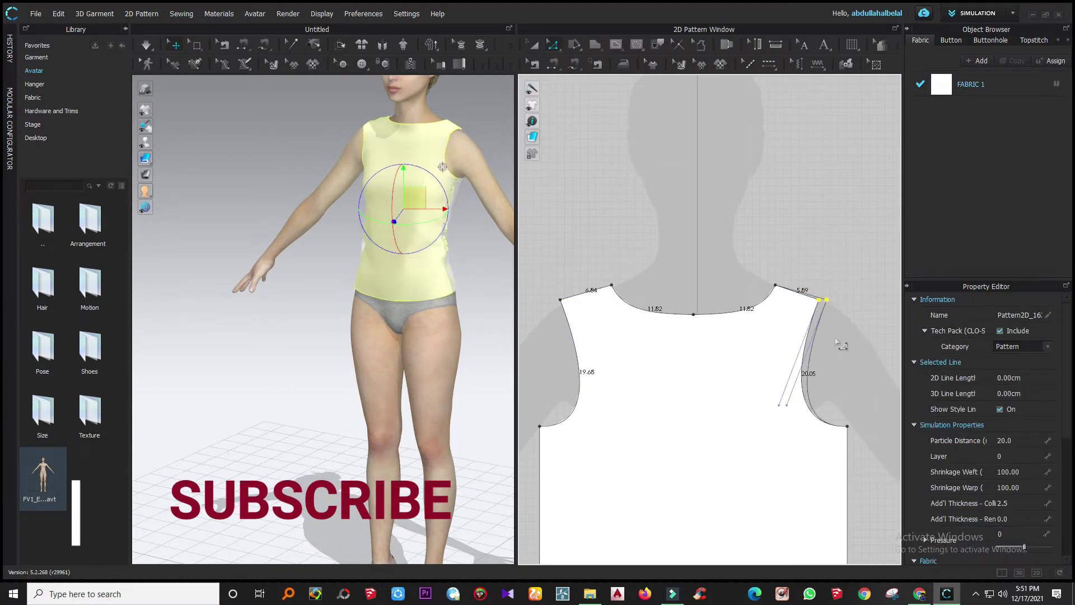
key(Down)
drag(553, 271, 572, 318)
key(Down)
- Move both outer shoulder points of the back bodice 1 cm down and 1 cm outward for 7.18 cm shoulders, and simulate the top
scroll(570, 339, down, 4)
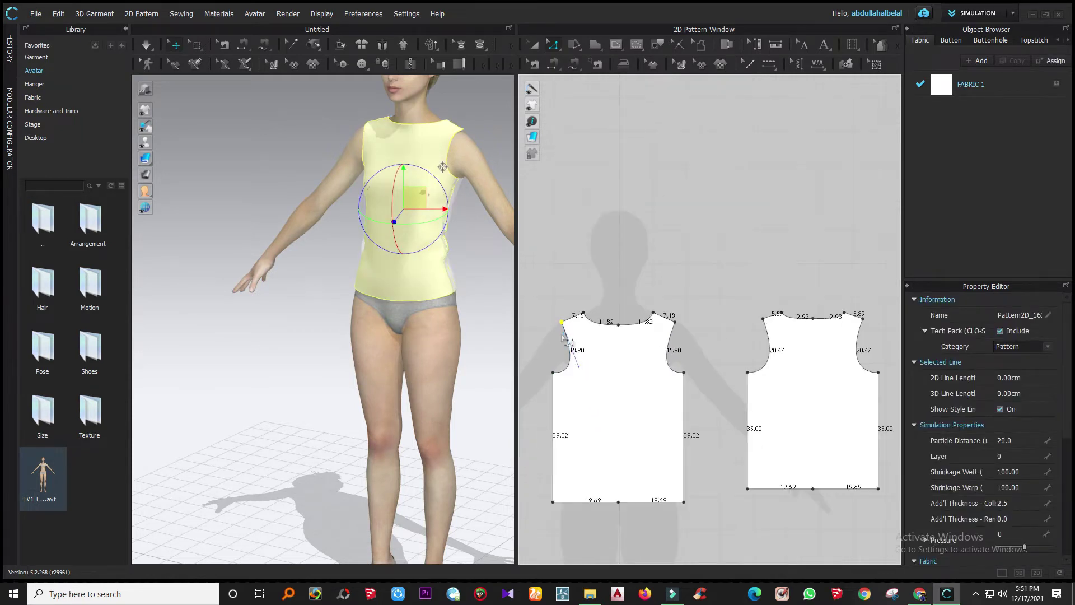
scroll(792, 407, down, 3)
scroll(802, 386, up, 5)
drag(817, 310, 832, 341)
key(Down)
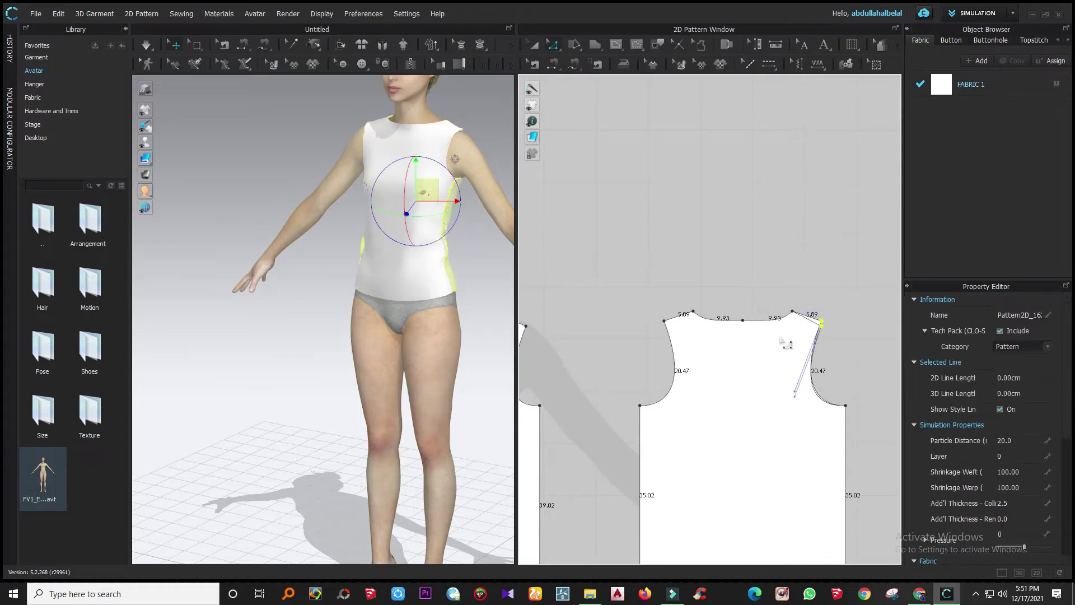
drag(647, 305, 676, 337)
key(Down)
key(Left)
click(821, 325)
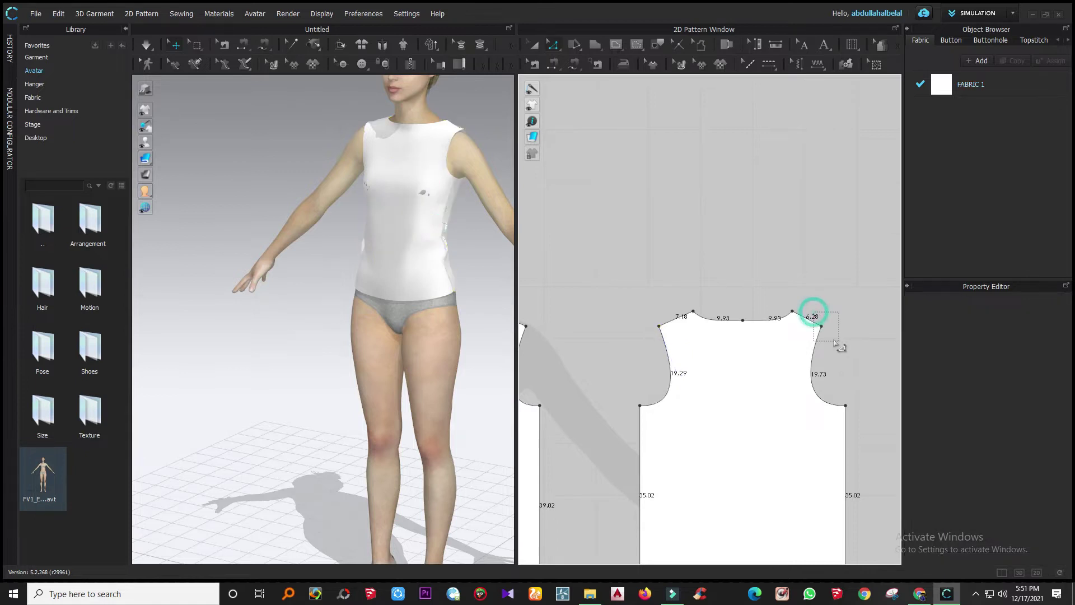
key(Right)
key(Right)
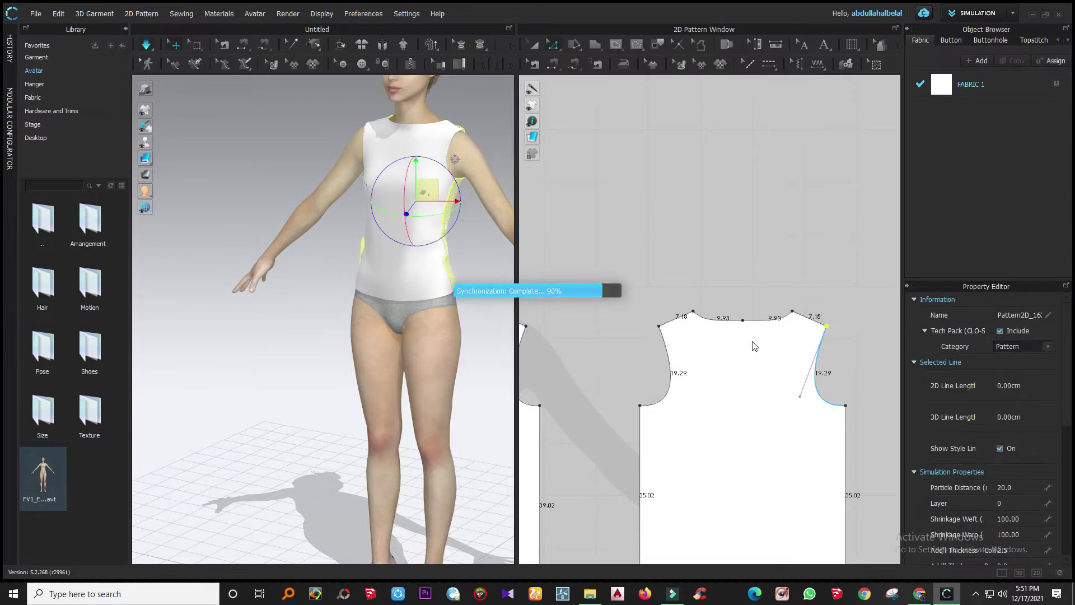
right_drag(425, 243, 242, 252)
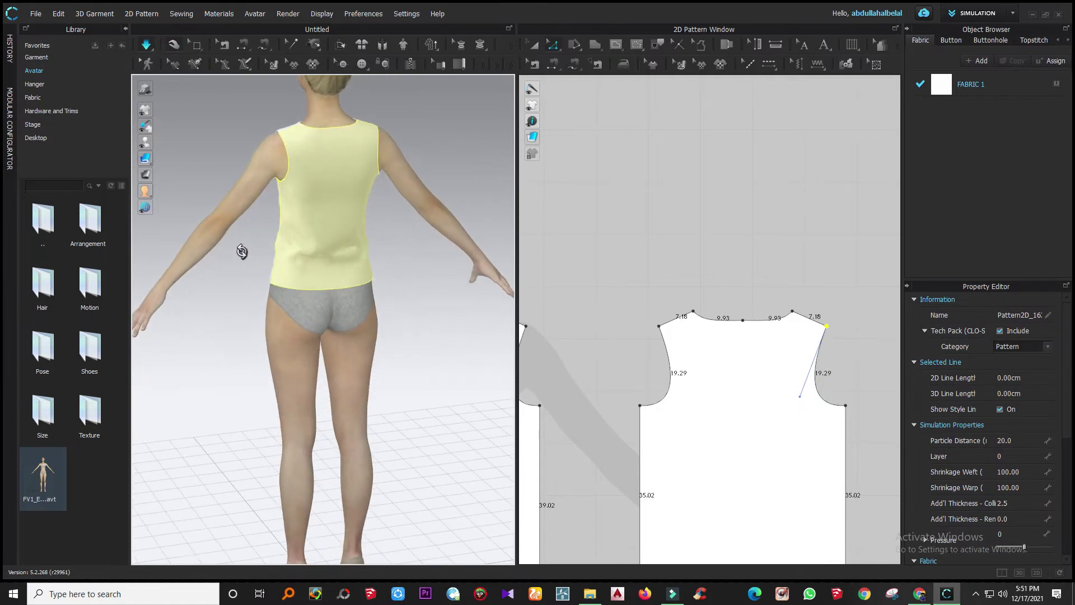
- Try to reshape one armhole curve of the back bodice with the curve handle at its underarm point
click(641, 405)
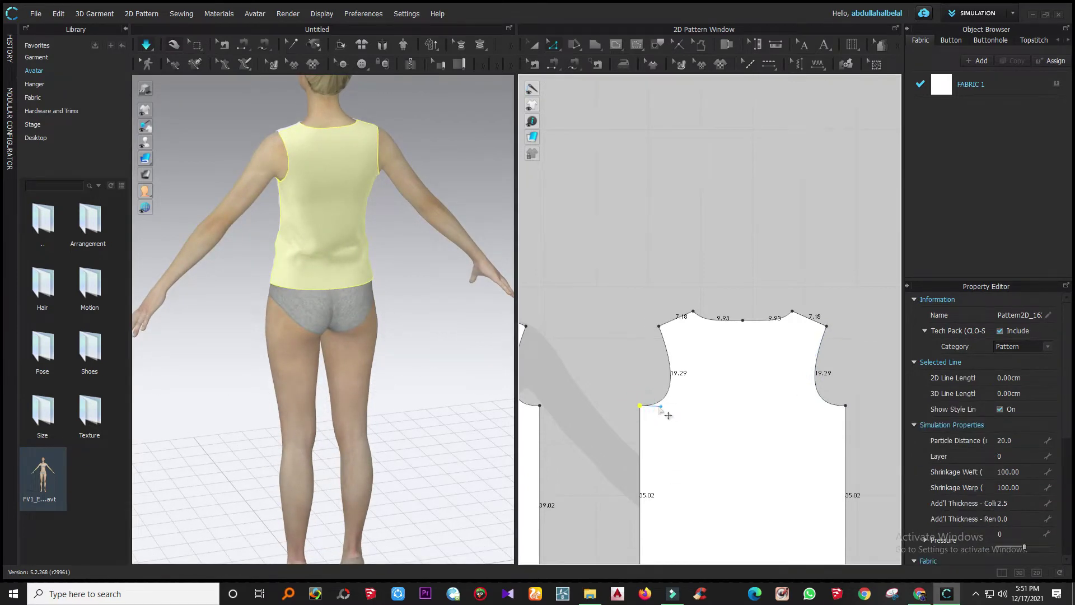
drag(661, 407, 667, 416)
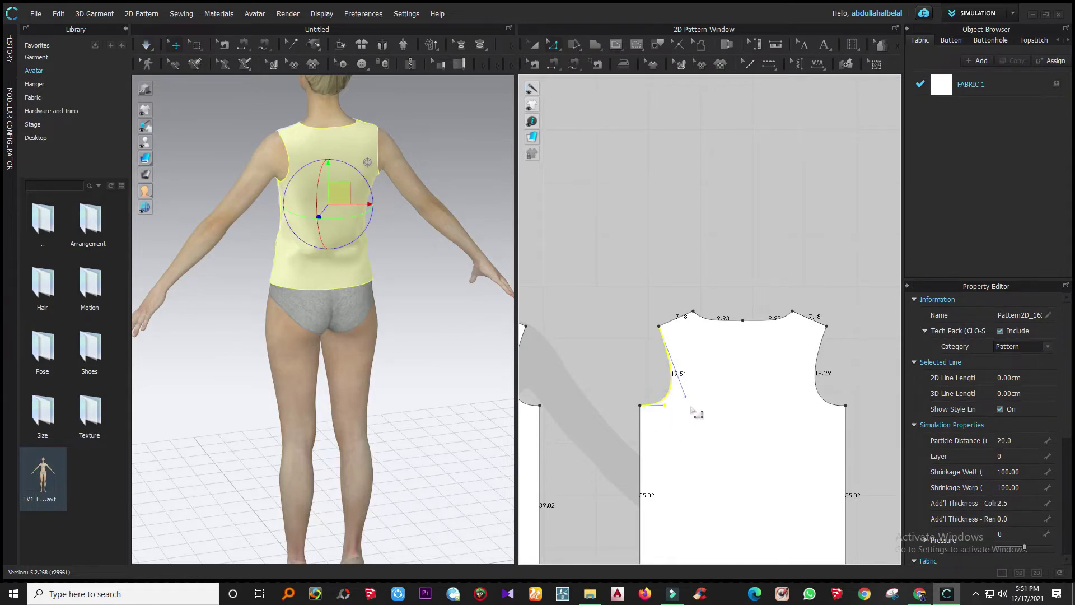
scroll(839, 409, up, 2)
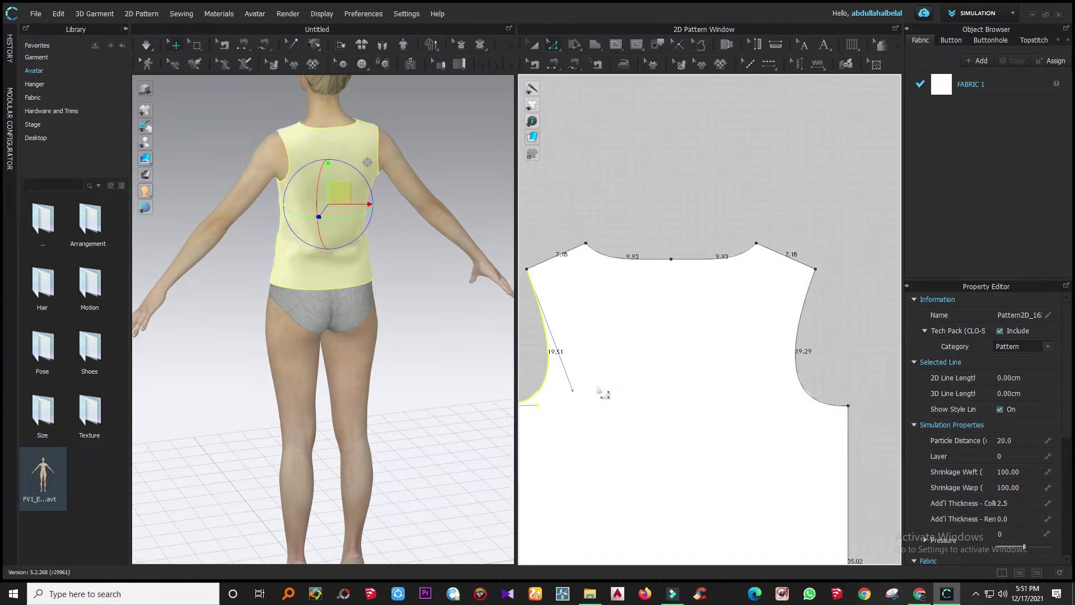
drag(607, 406, 608, 413)
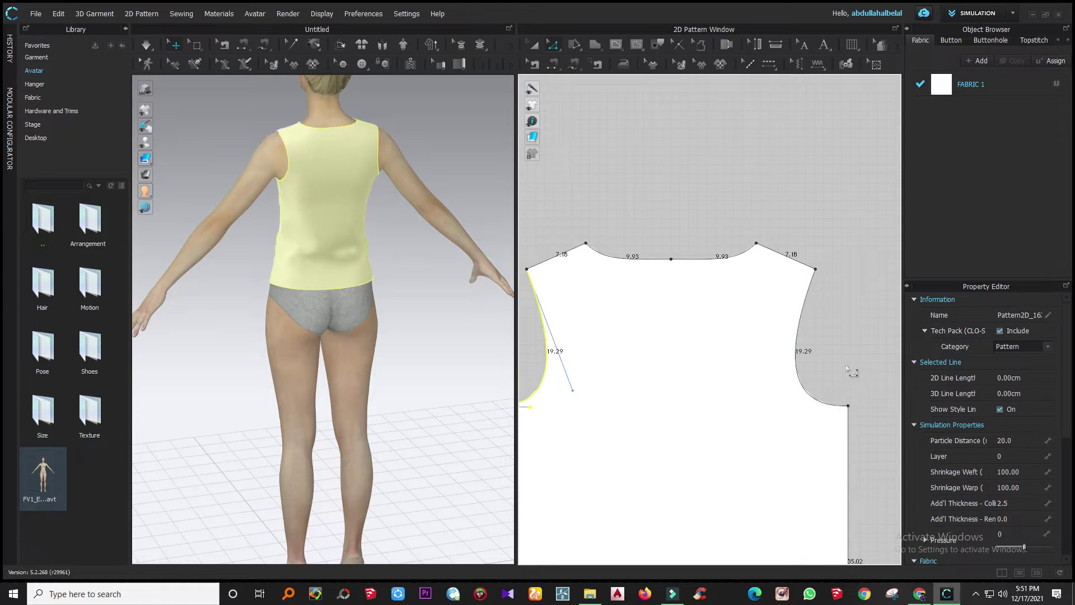
click(851, 371)
- Draw a rectangular pattern of about 23.83 by 30.19 cm for a sleeve beside the front bodice
scroll(770, 421, down, 3)
right_drag(335, 290, 419, 284)
scroll(680, 358, down, 4)
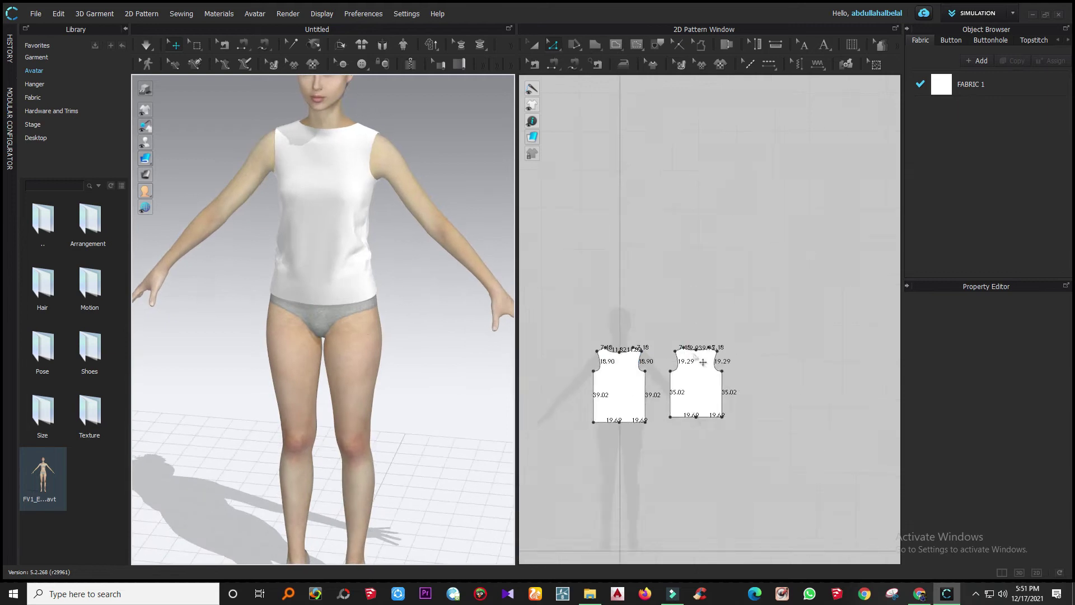
scroll(670, 439, up, 3)
scroll(675, 297, down, 2)
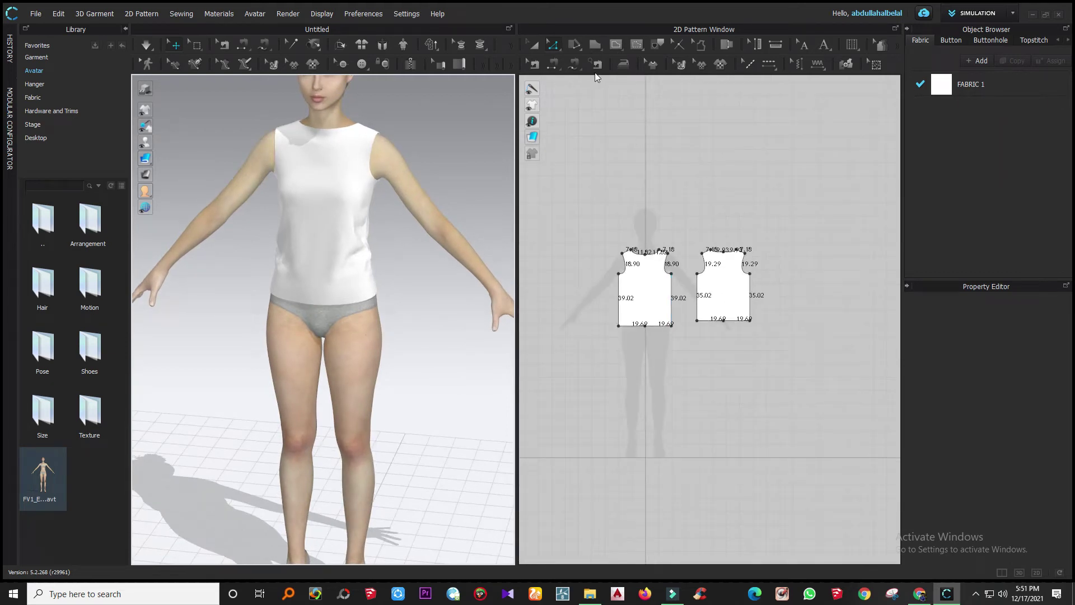
scroll(566, 326, up, 1)
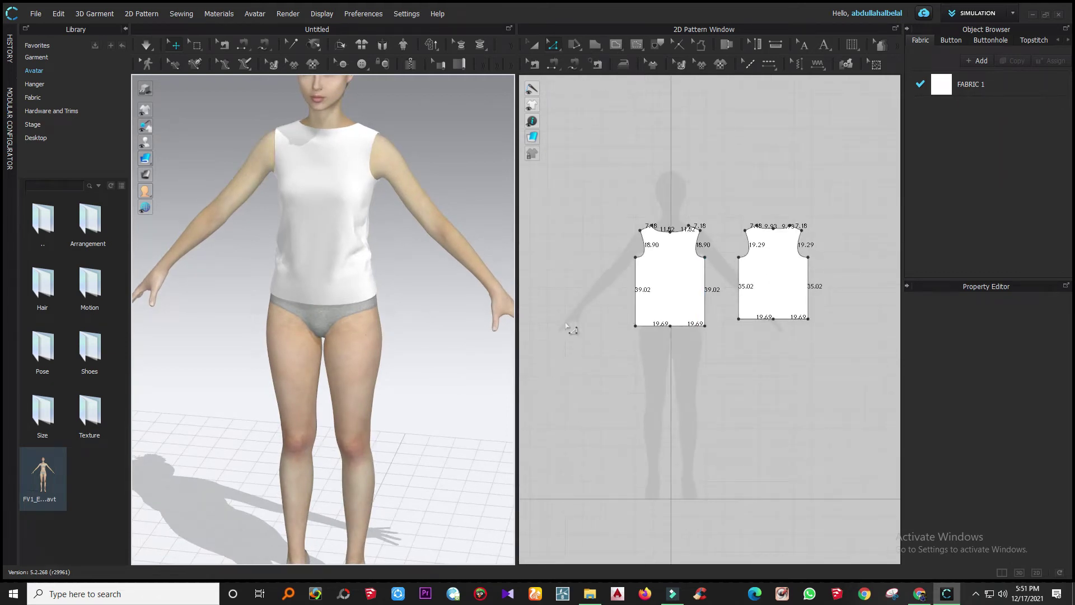
click(595, 45)
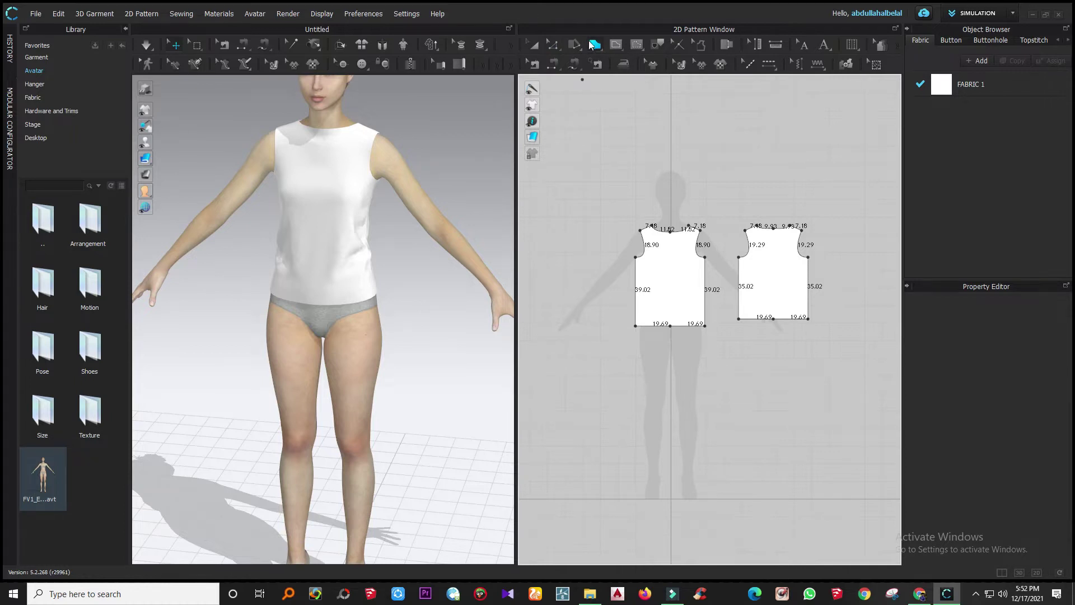
click(596, 45)
click(610, 79)
drag(556, 245, 598, 298)
scroll(580, 258, up, 5)
scroll(659, 245, down, 4)
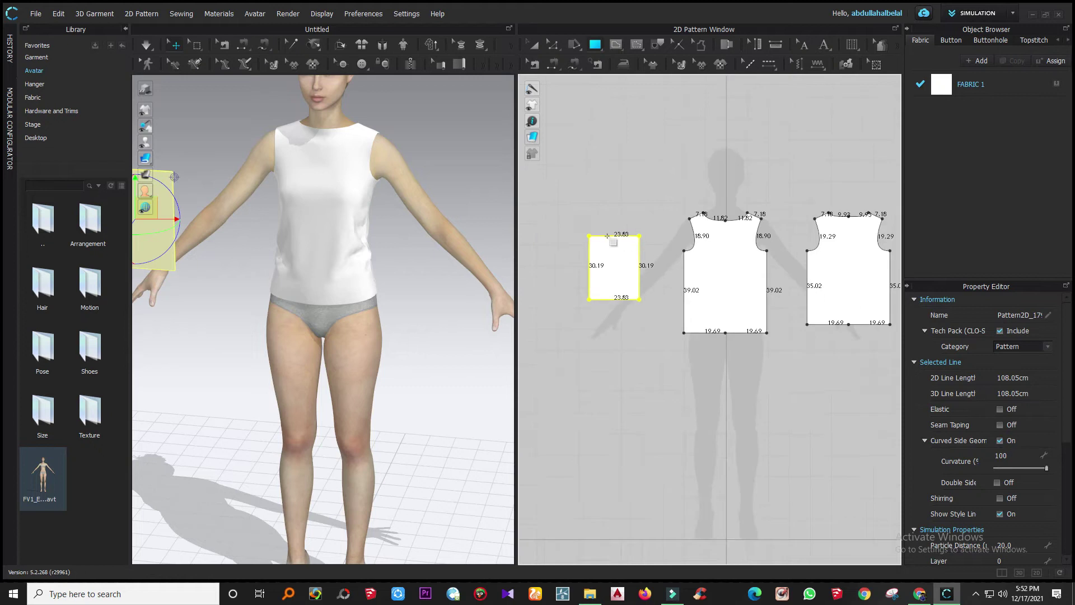
- Taper the rectangle into a half sleeve with Edit Pattern, giving a 21.40 cm sloped top, 24.15 cm underarm edge and 13.29 cm hem
scroll(607, 236, up, 3)
click(554, 45)
click(573, 53)
click(555, 218)
drag(569, 236, 597, 281)
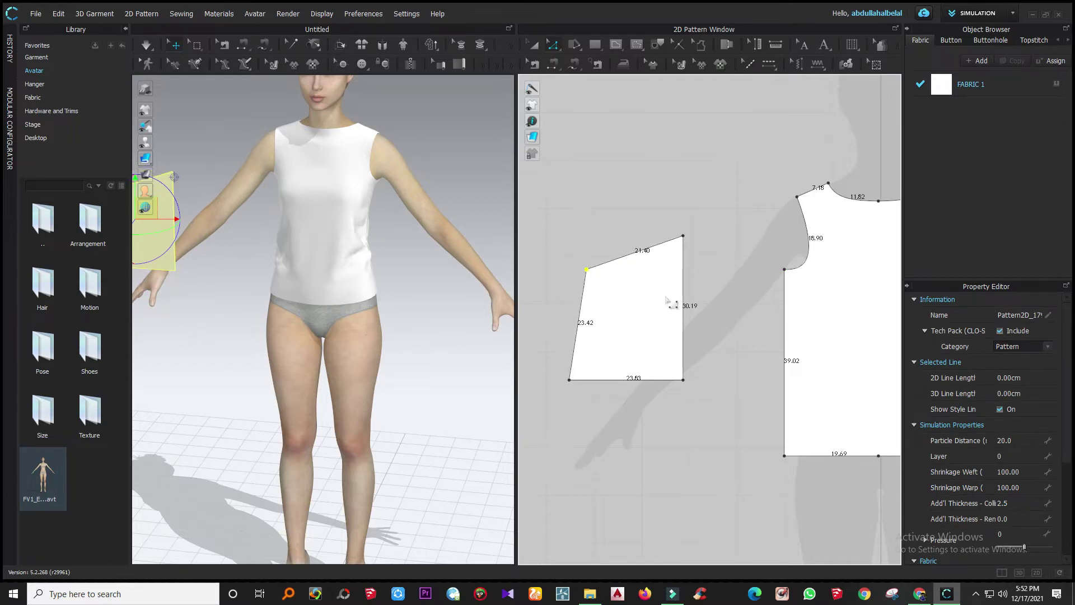
drag(569, 381, 620, 381)
click(613, 204)
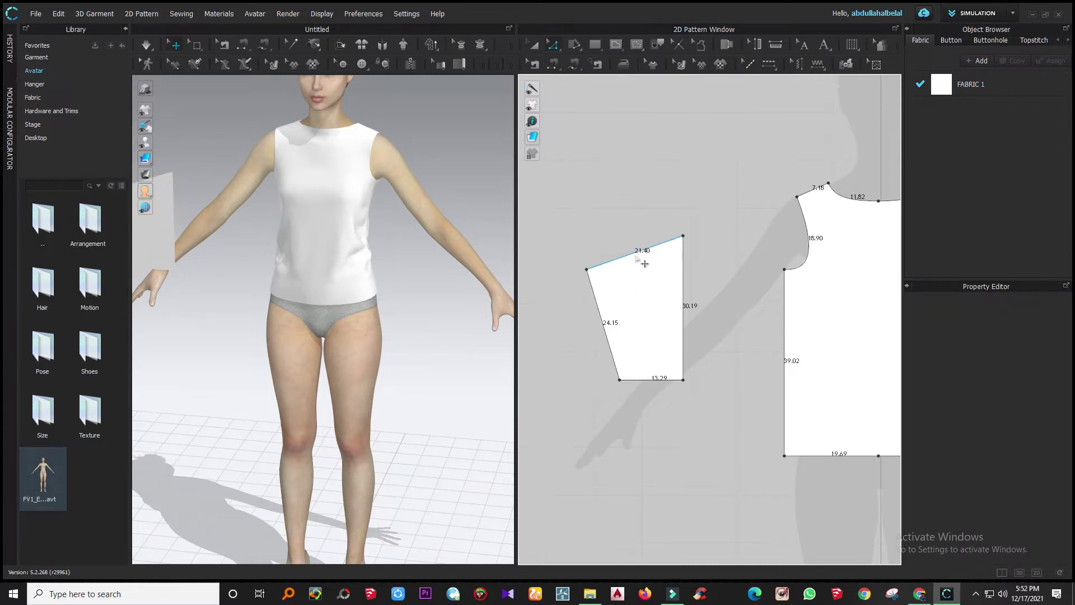
- Shape the half sleeve's sloped top into an S-shaped cap about 22.15 cm long with two curve points using Edit Curve Point
click(554, 47)
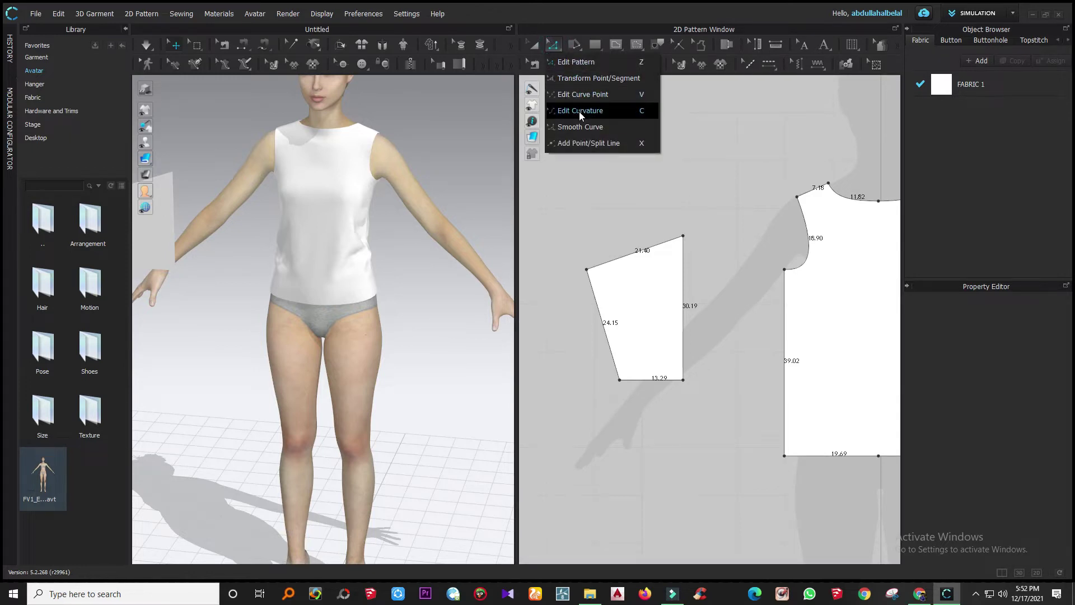
click(579, 94)
drag(606, 266, 650, 254)
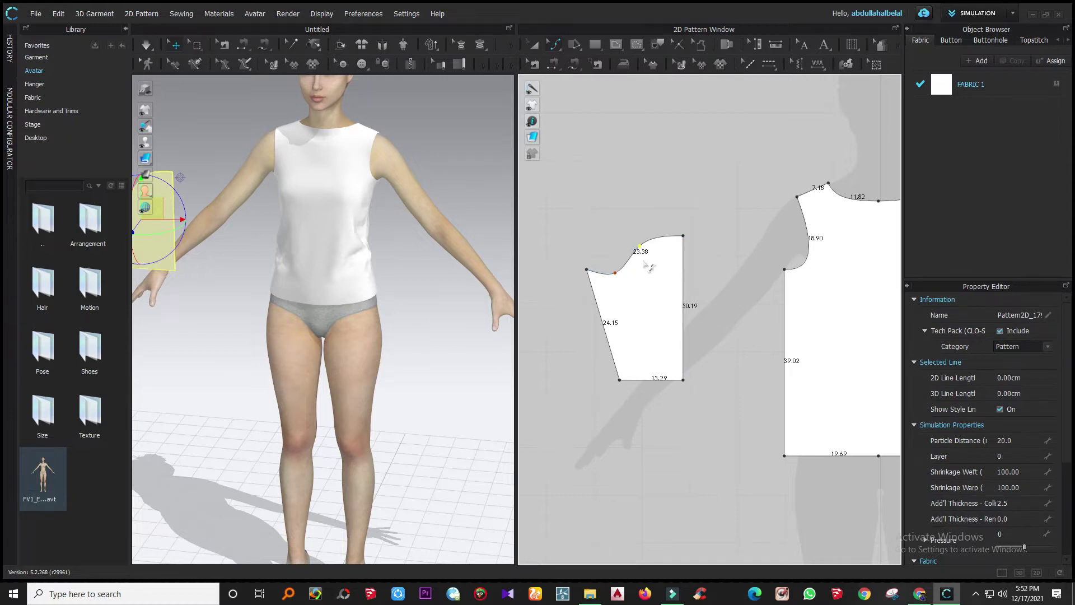
drag(616, 274, 650, 250)
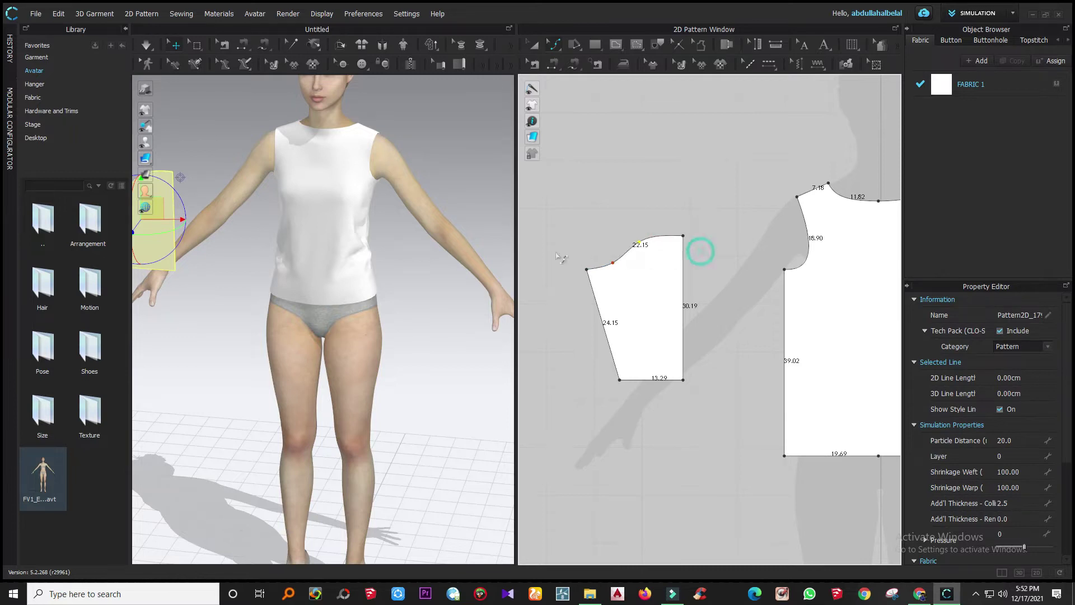
click(536, 257)
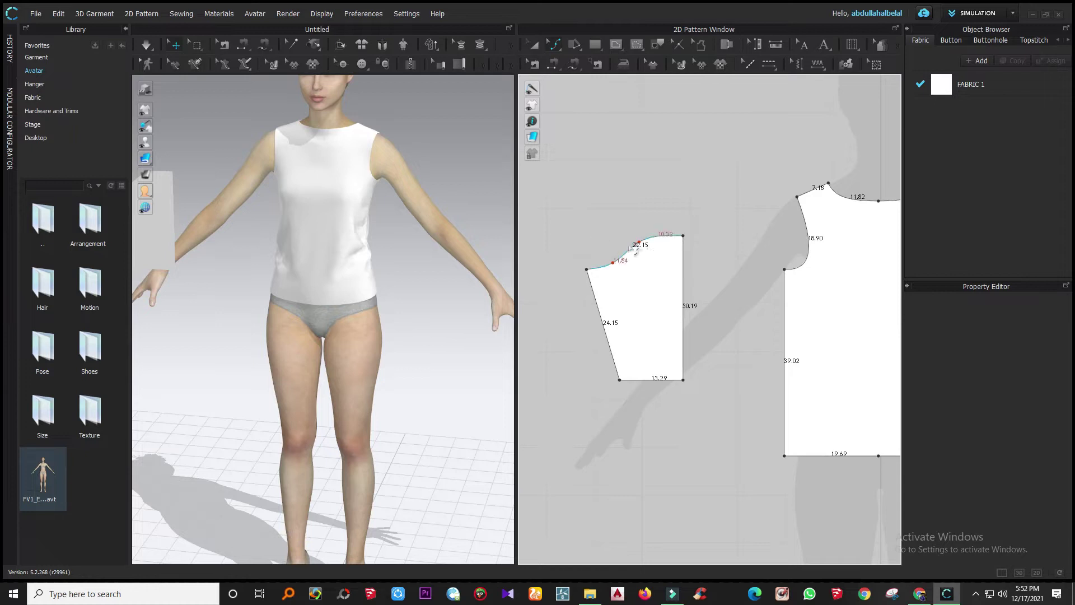
- Compare the armhole lengths of the front and back bodice with the length of the sleeve cap
scroll(610, 248, down, 2)
scroll(701, 247, up, 3)
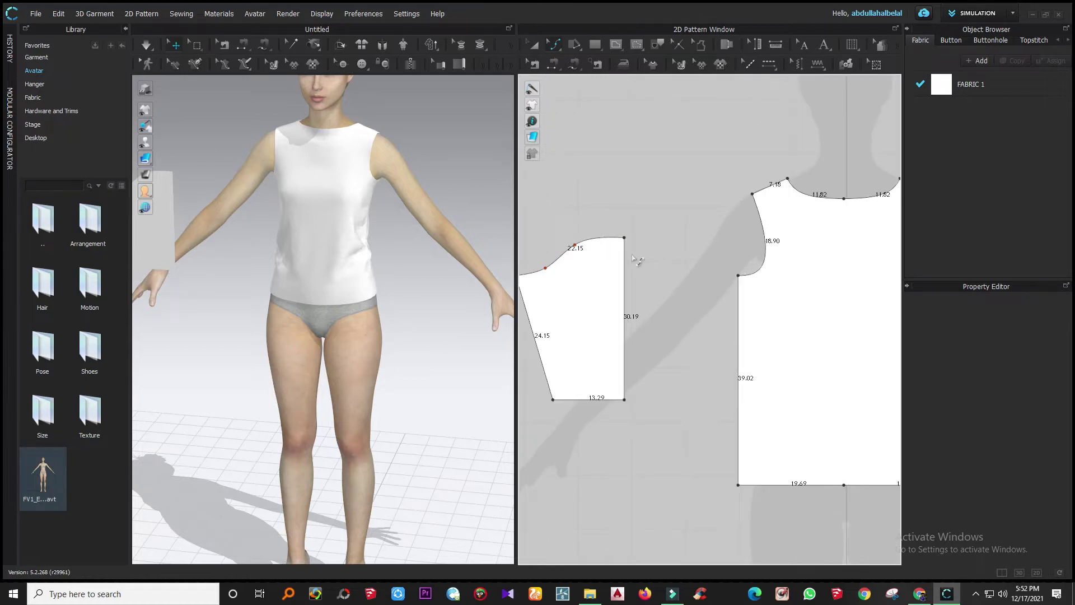
drag(749, 247, 776, 255)
scroll(697, 258, down, 2)
scroll(807, 261, up, 3)
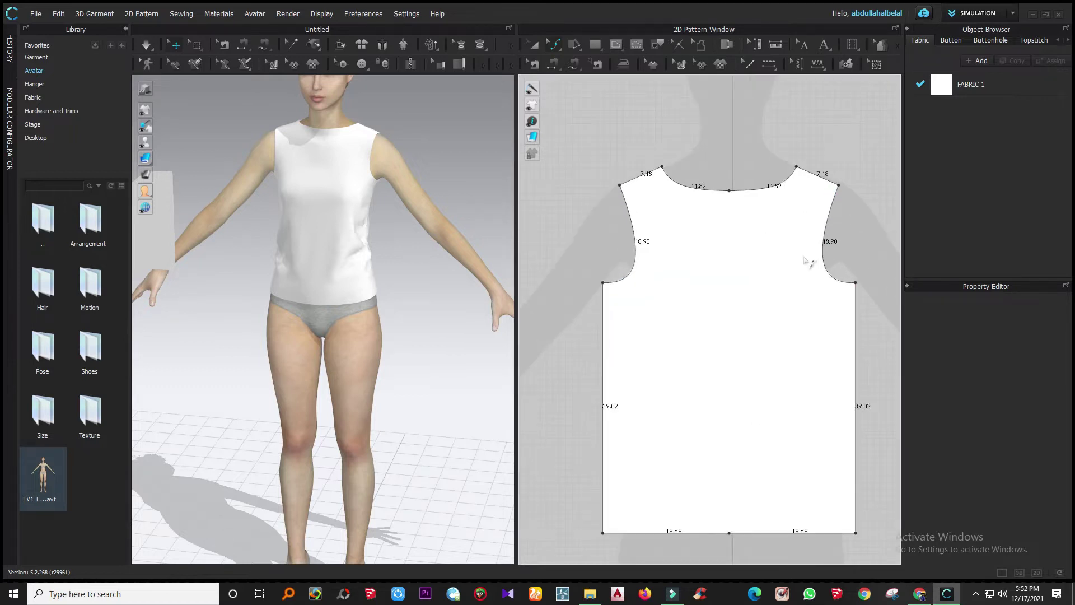
scroll(632, 254, down, 2)
scroll(838, 259, up, 2)
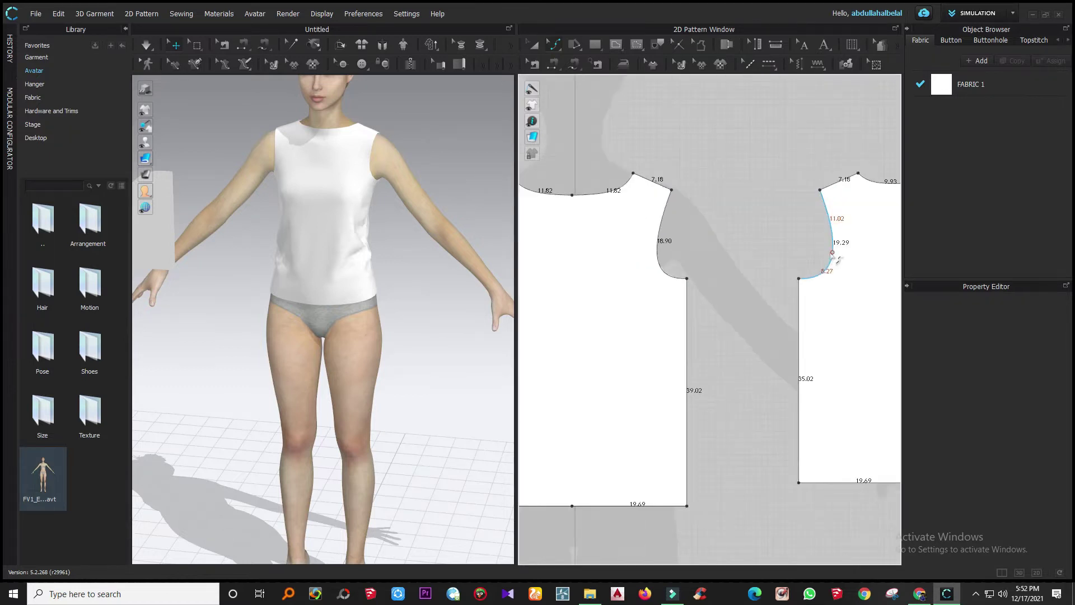
scroll(838, 259, down, 2)
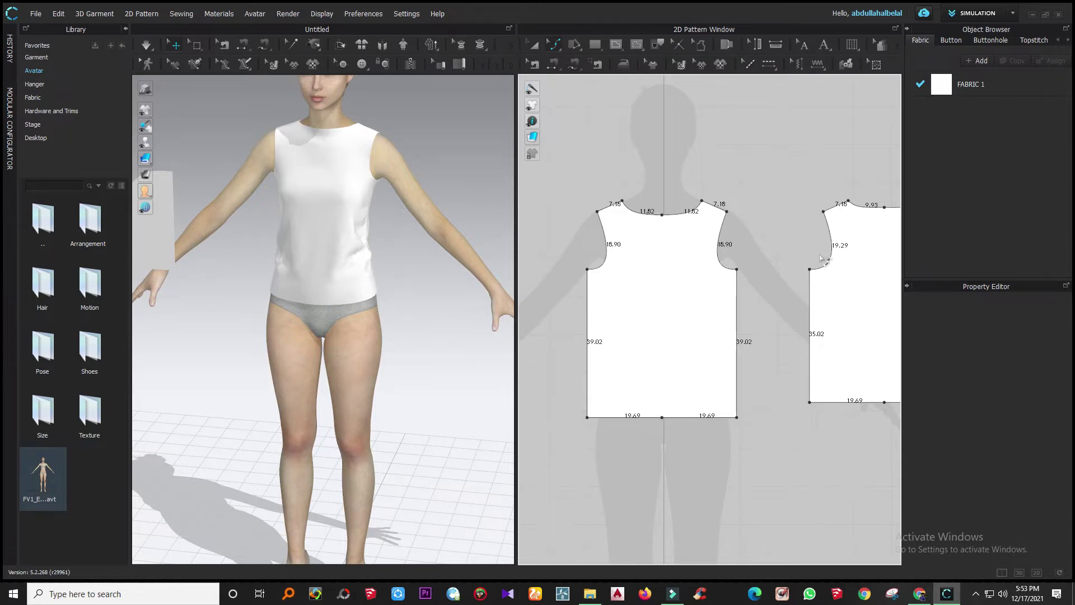
scroll(821, 258, down, 2)
scroll(569, 251, up, 3)
scroll(644, 290, up, 1)
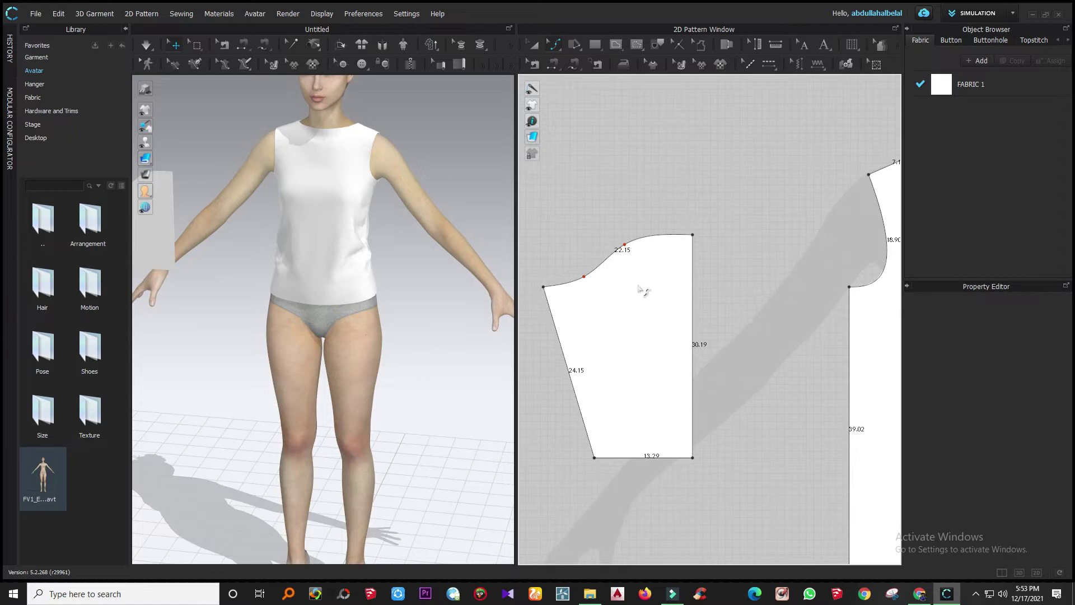
- Move the half sleeve's underarm corner inward until the cap curve is 19.14 cm long
click(549, 300)
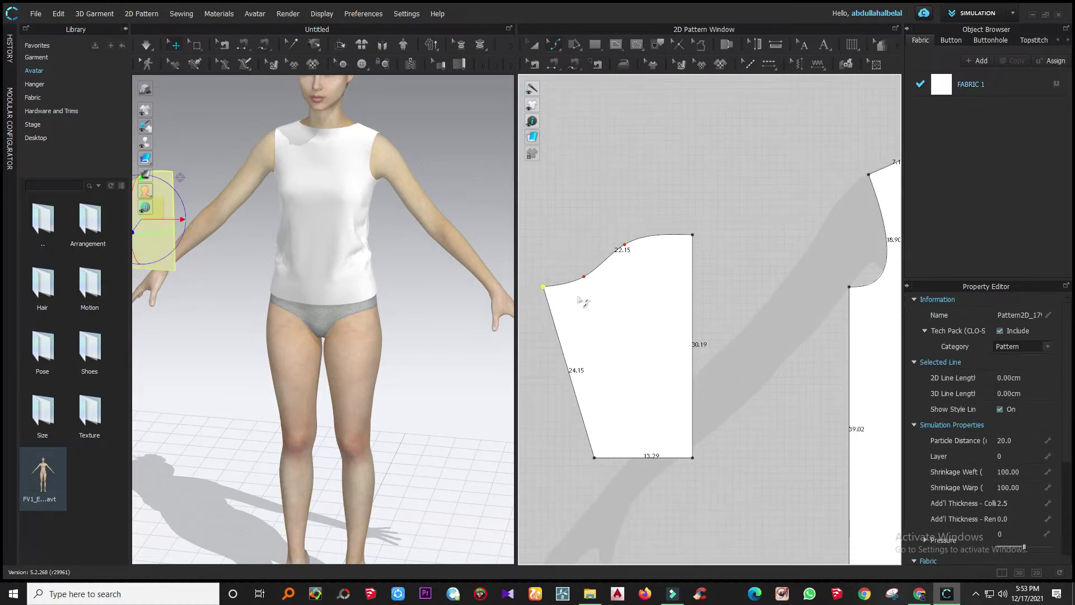
key(Right)
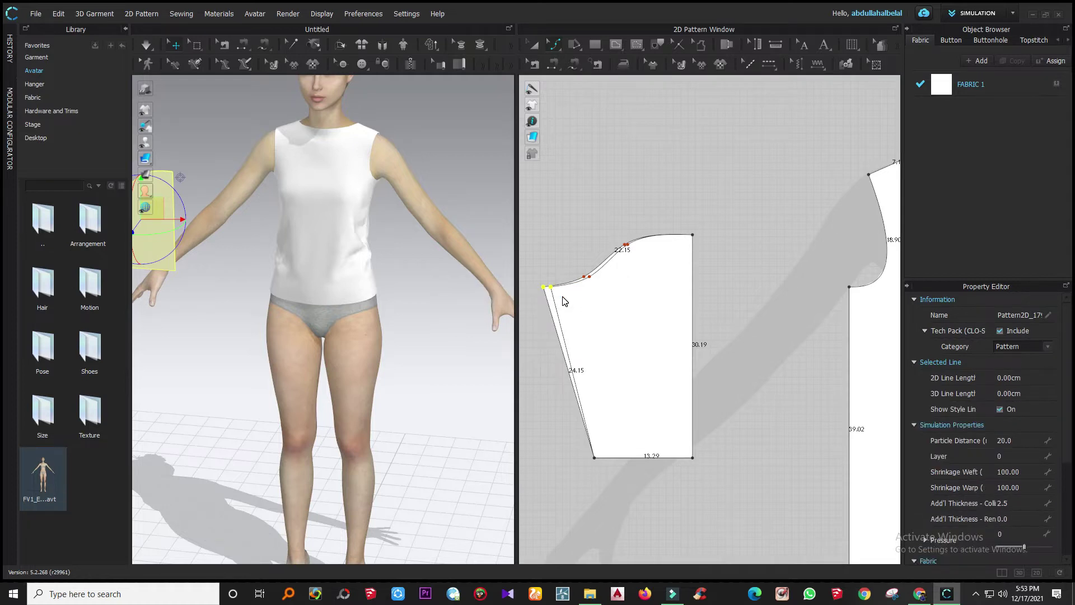
click(560, 298)
key(Right)
click(568, 273)
drag(553, 275, 567, 311)
key(Right)
key(Right)
key(Right)
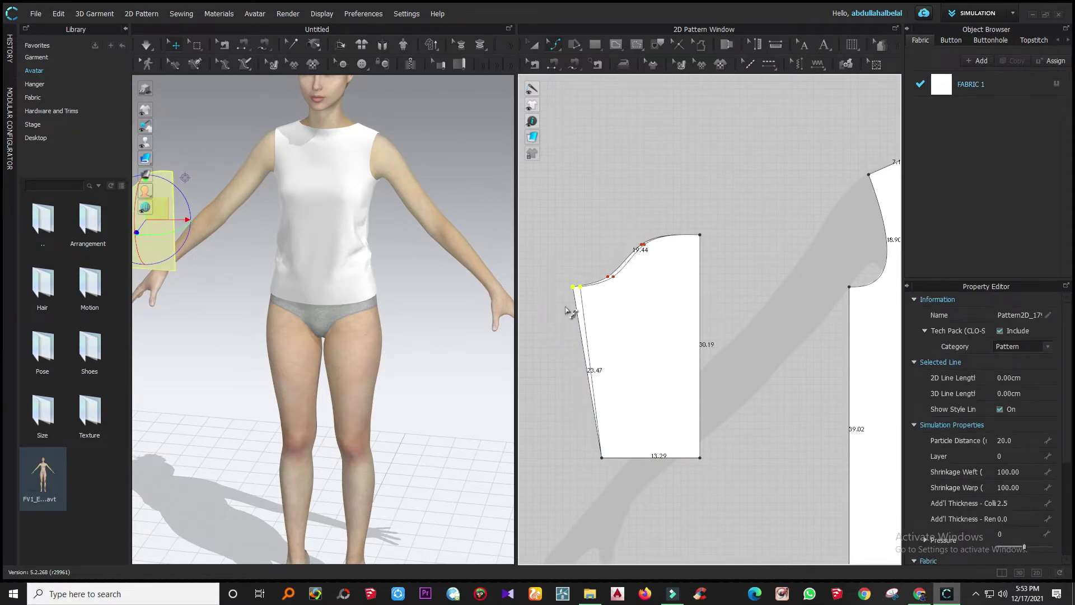
mouse_move(566, 281)
mouse_down()
mouse_move(587, 300)
mouse_move(577, 286)
mouse_up()
- Move the half sleeve's outer hem corner inward to narrow the hem to 12.29 cm
click(622, 430)
drag(585, 457, 632, 480)
key(Right)
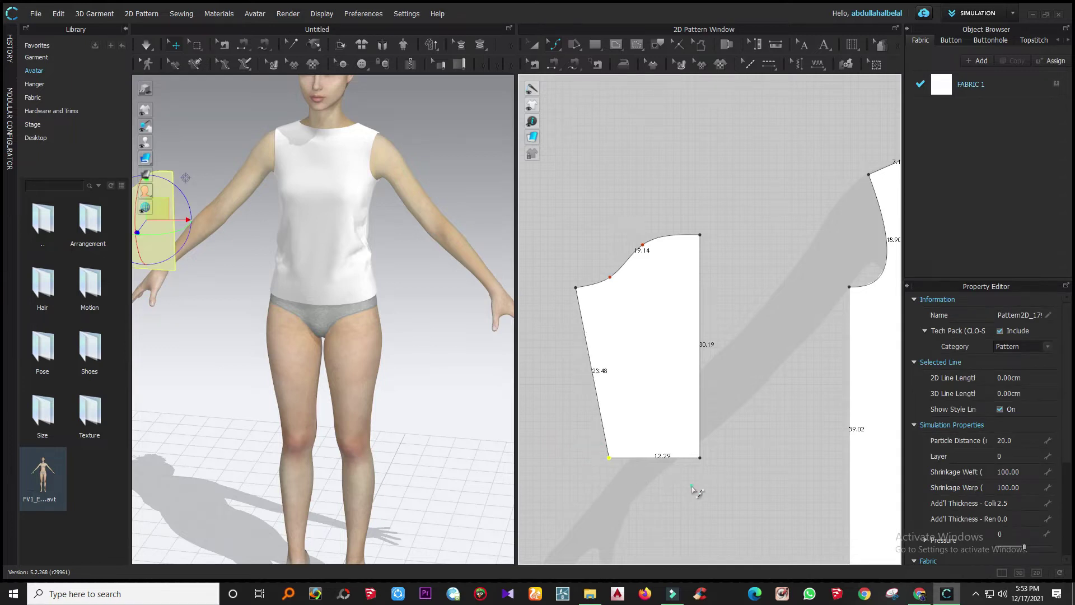
click(692, 487)
- Raise the half sleeve's hem line until the centre edge is 20.19 cm and the underarm edge 13.80 cm
drag(723, 497, 590, 452)
key(Up)
key(Up)
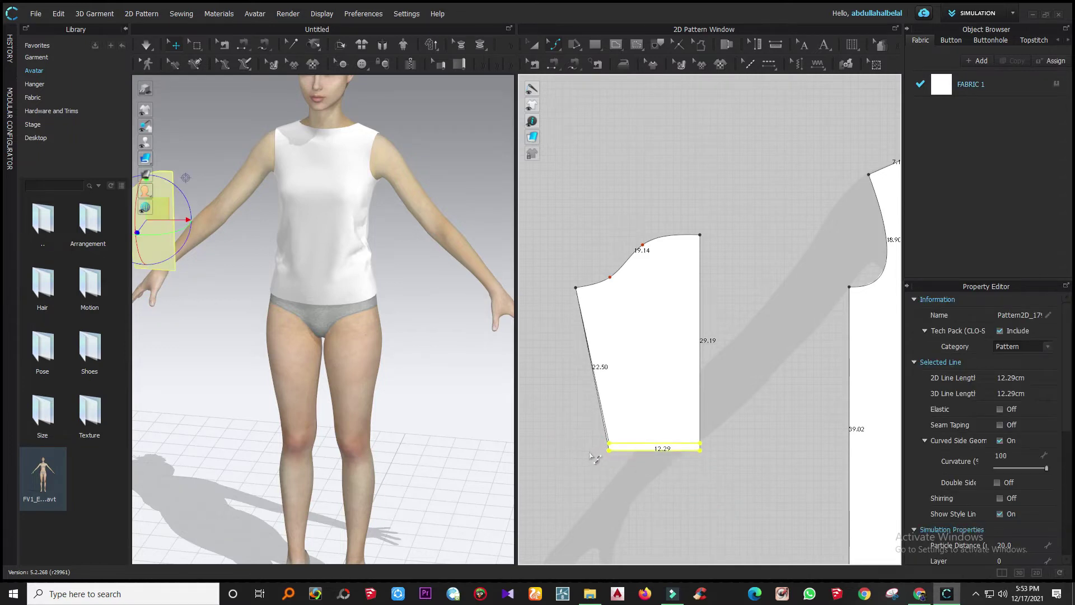
key(shift+Up)
key(shift+Up)
key(shift+Up)
key(shift+Up)
key(shift+Up)
key(shift+Up)
key(shift+Up)
key(shift+Up)
key(shift+Up)
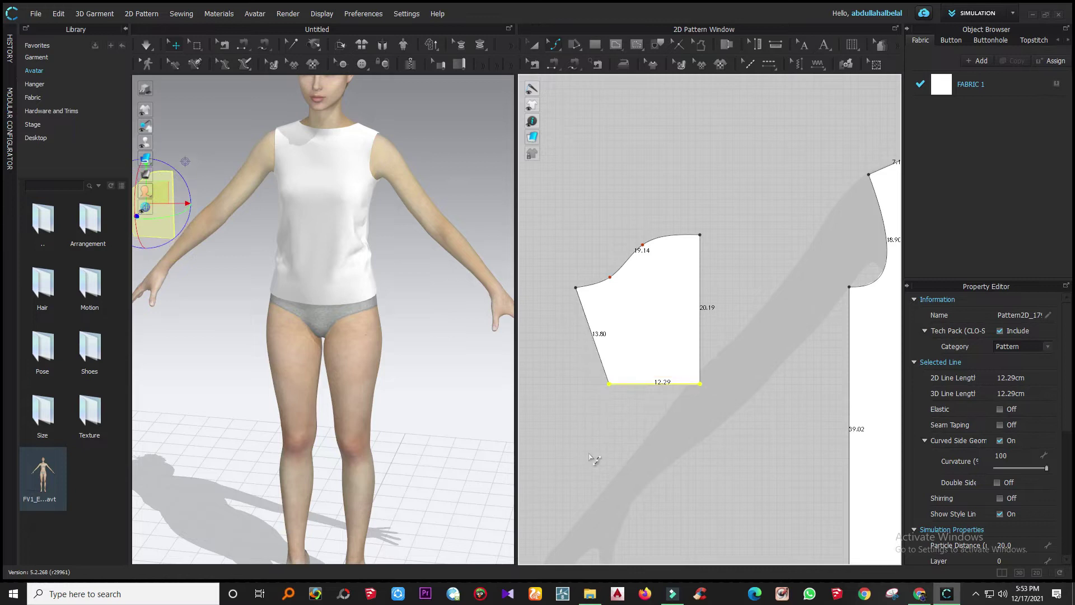
click(709, 448)
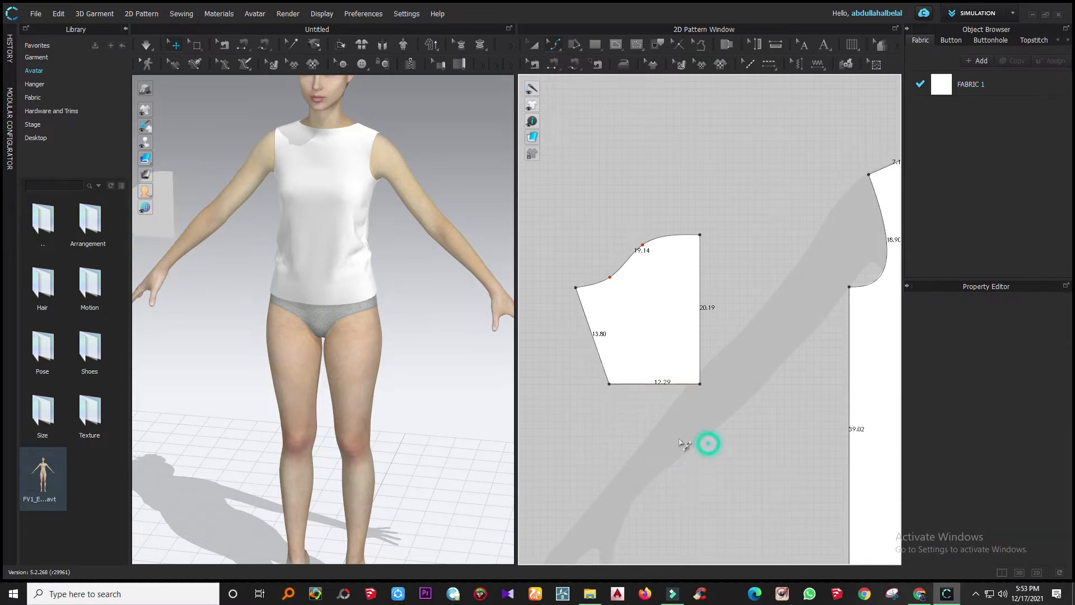
- Duplicate the half sleeve as a mirrored symmetric pattern and place it on the far side of the back bodice
scroll(627, 413, down, 3)
click(648, 387)
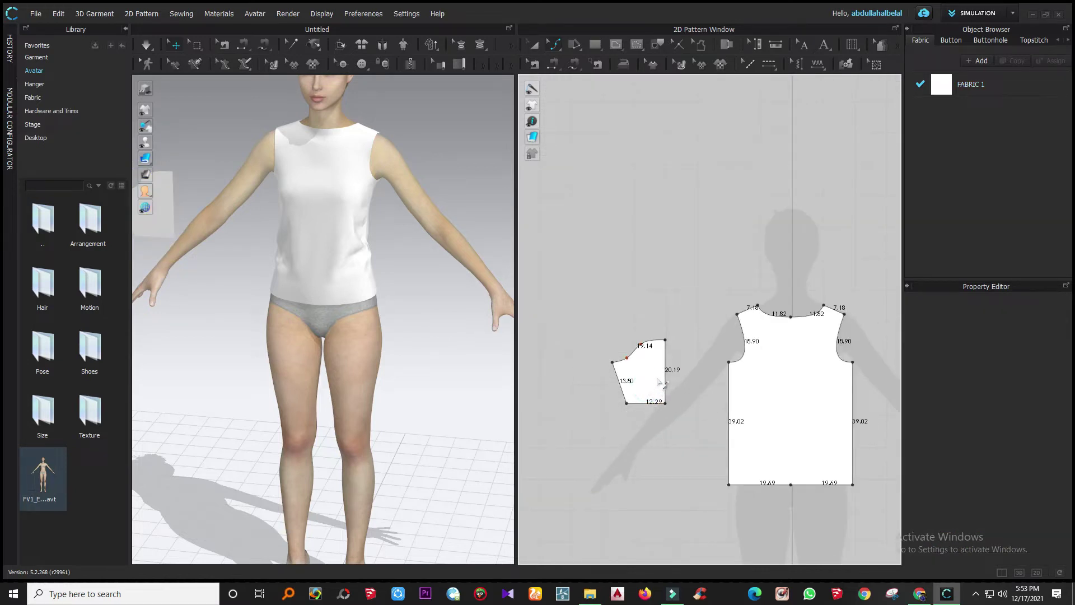
click(530, 45)
click(649, 377)
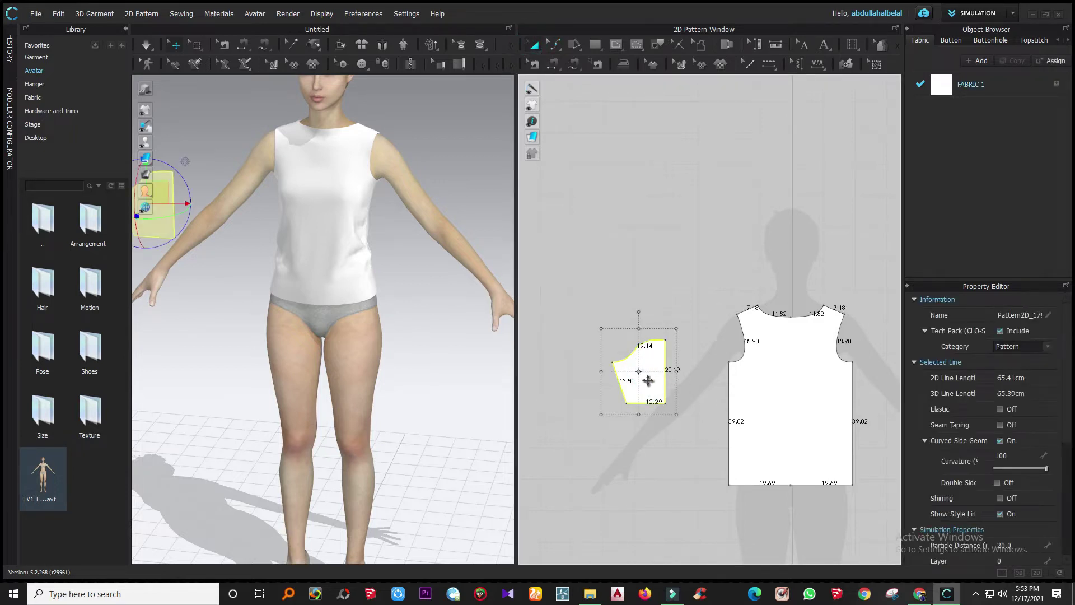
scroll(650, 372, down, 3)
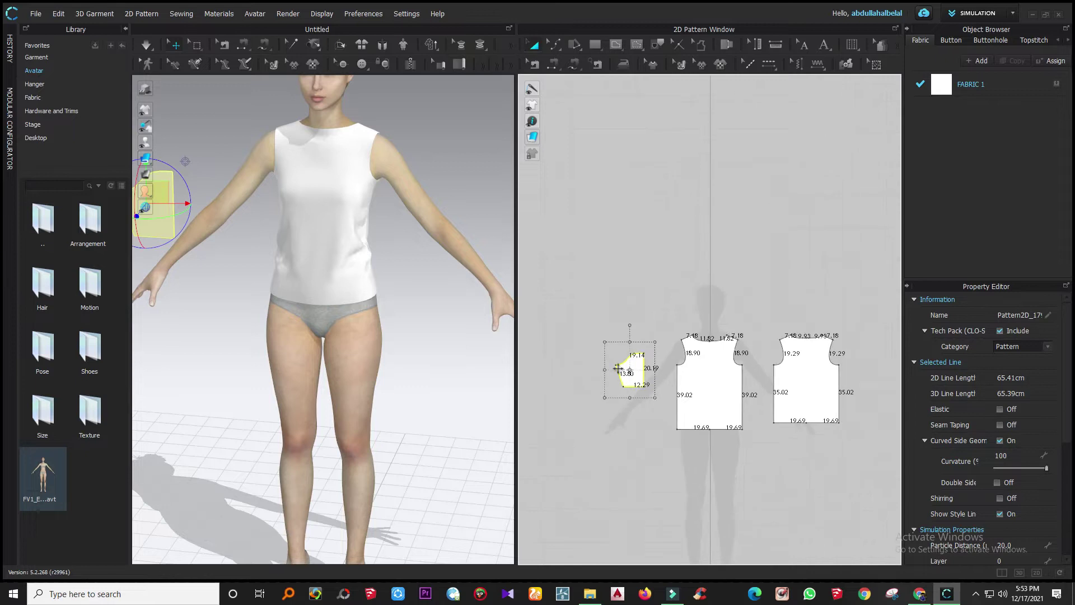
key(ctrl+d)
scroll(622, 373, down, 3)
scroll(635, 374, up, 4)
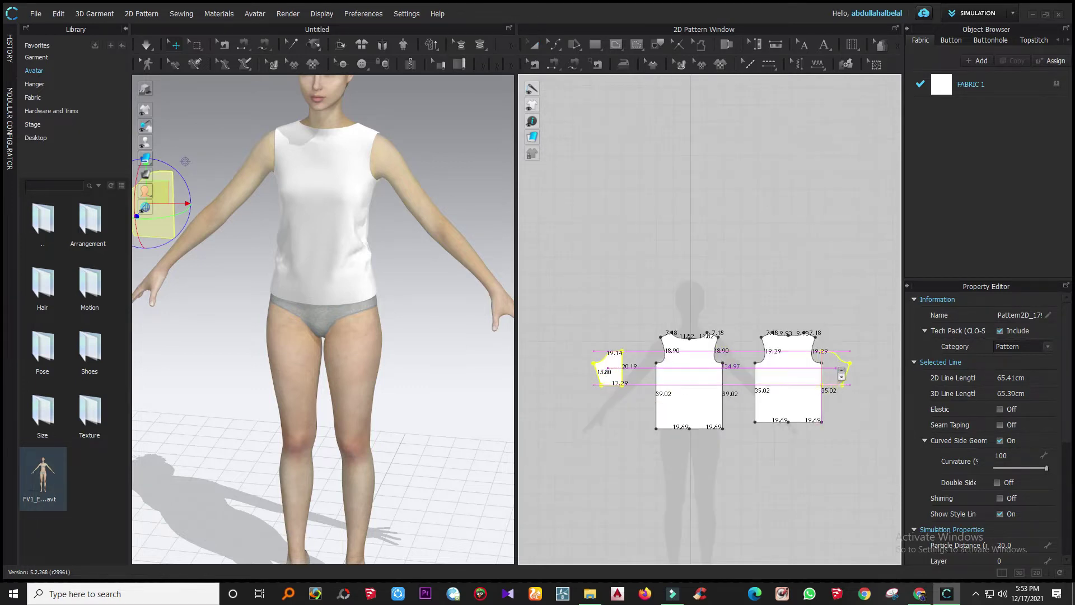
click(877, 364)
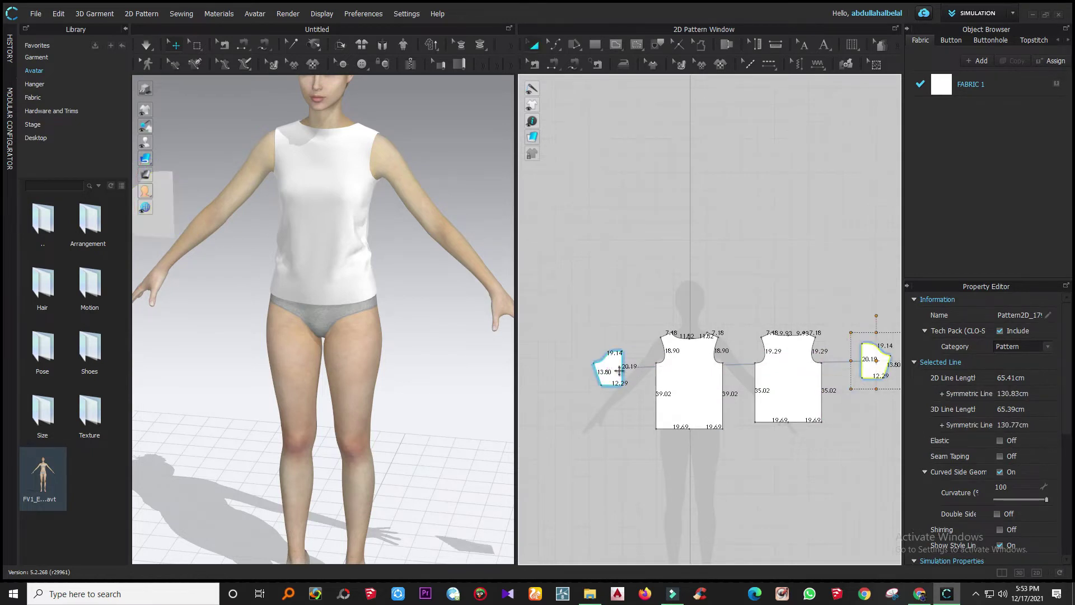
- Unfold the half sleeve along its straight 20.19 cm centre edge to make a full sleeve pattern
scroll(615, 379, down, 2)
scroll(615, 379, up, 5)
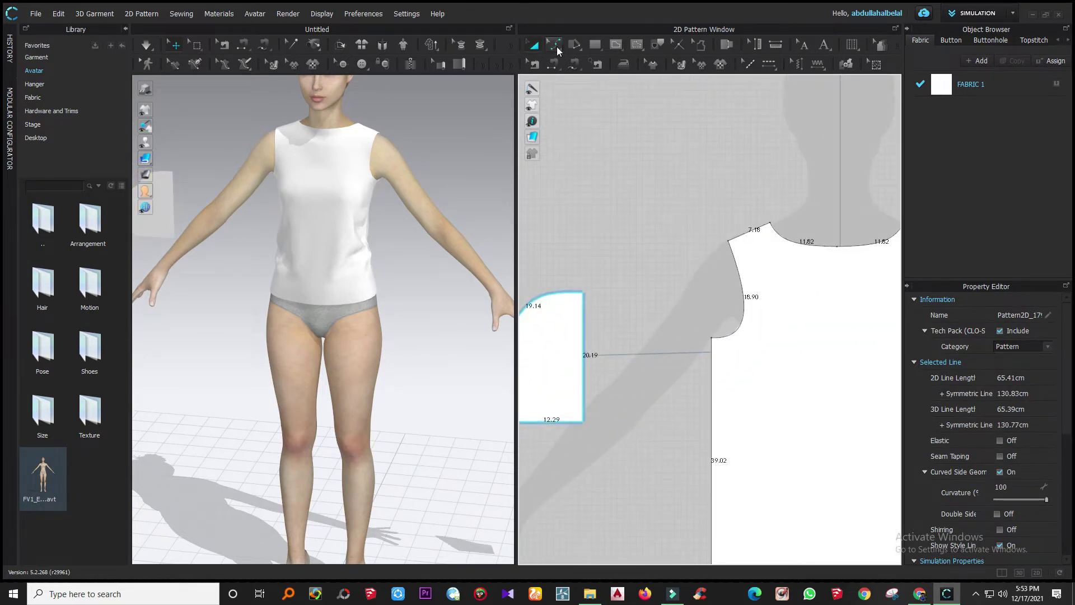
click(558, 51)
click(567, 65)
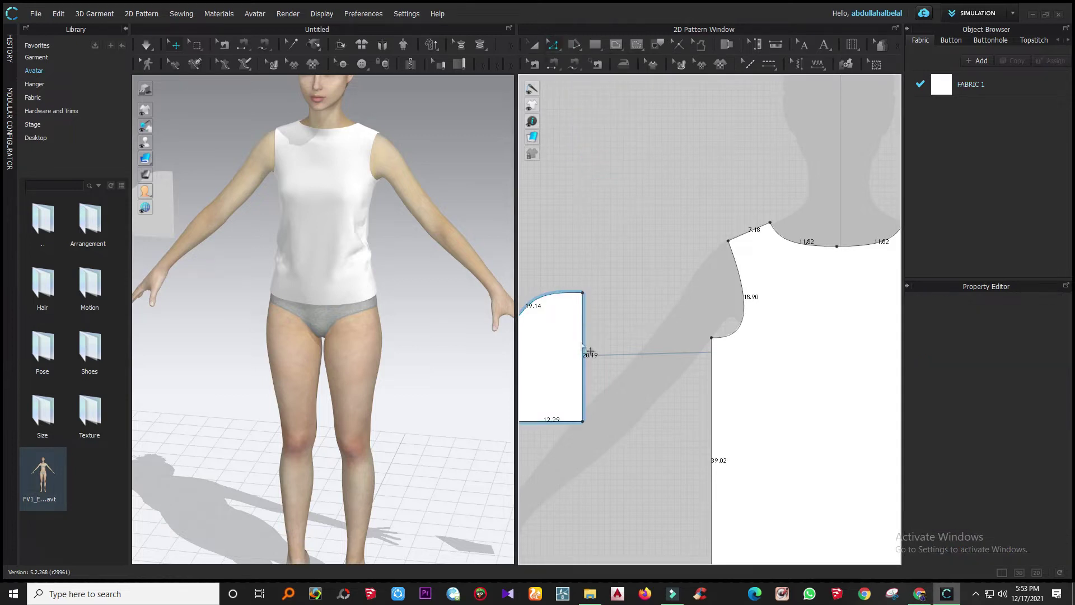
click(583, 350)
right_click(585, 342)
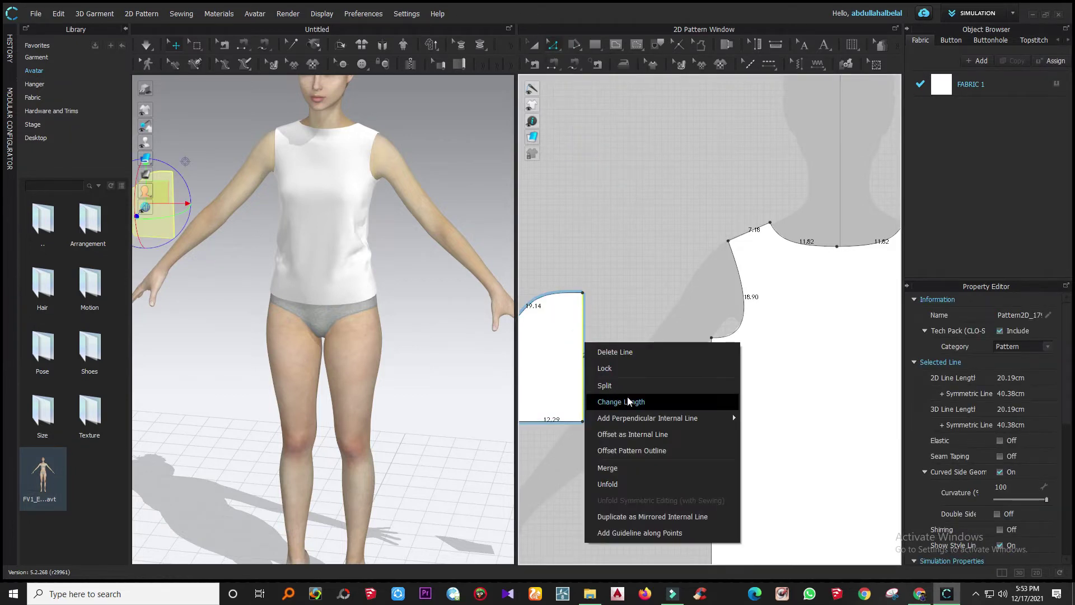
click(616, 484)
scroll(575, 448, down, 2)
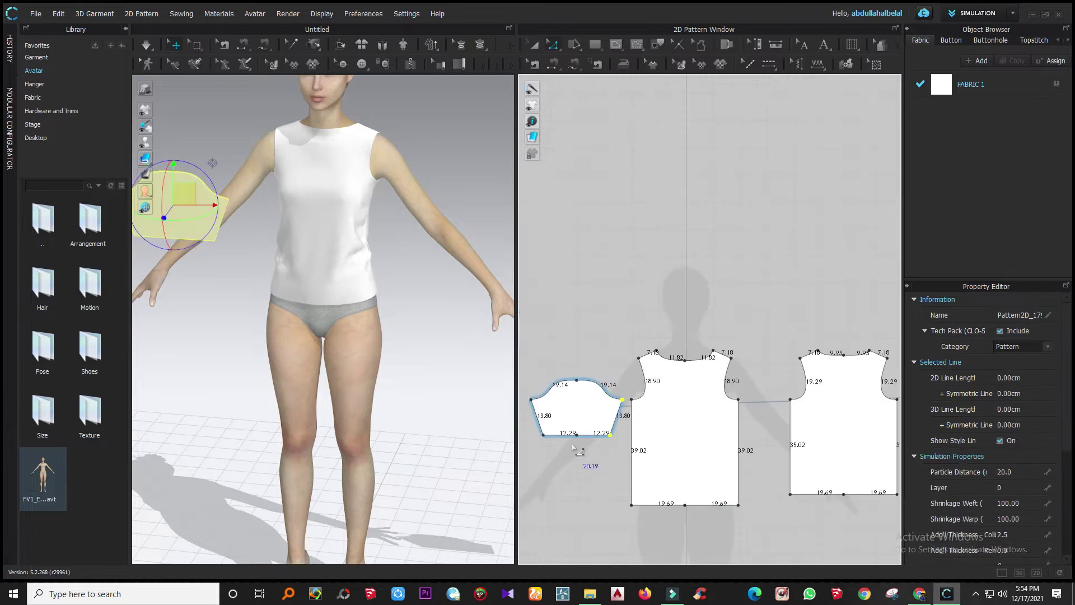
scroll(575, 445, down, 1)
scroll(580, 425, up, 5)
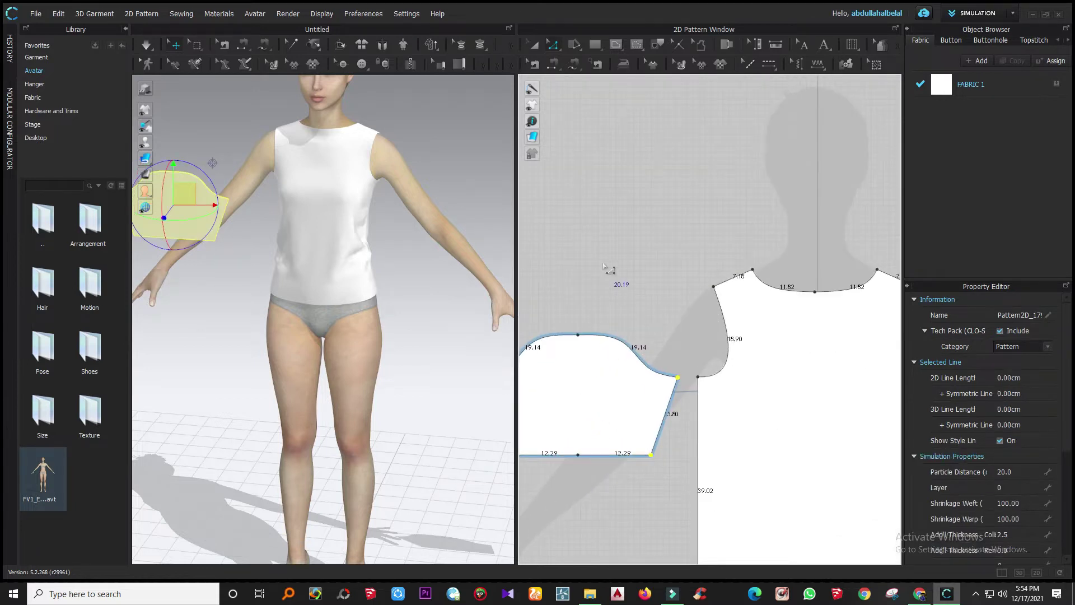
click(607, 268)
- Select the full sleeve beside the front bodice and show the avatar's arrangement points
scroll(628, 358, down, 5)
scroll(628, 358, up, 4)
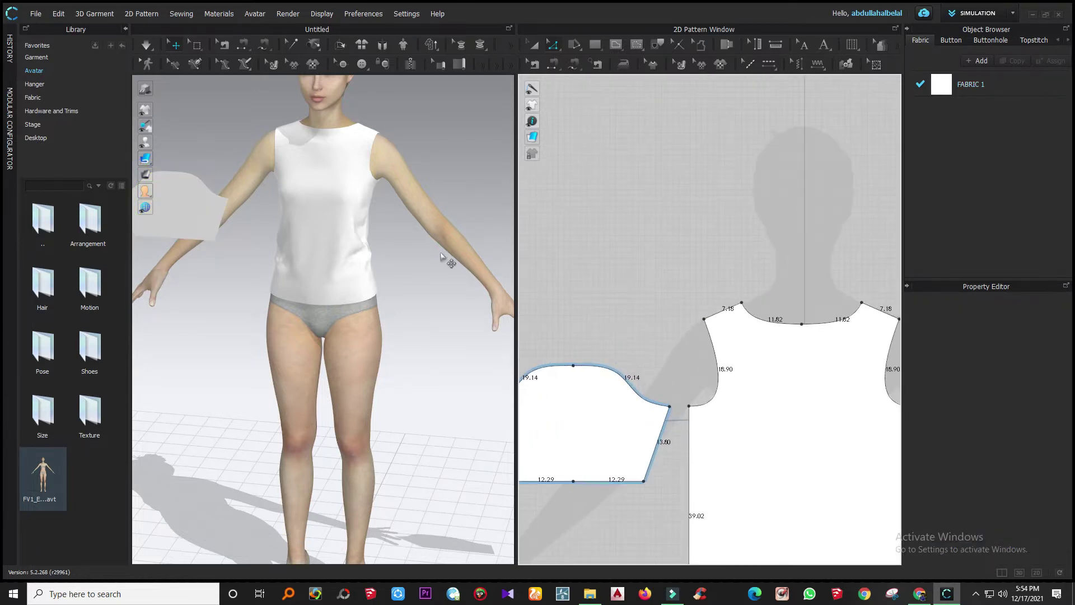
scroll(448, 252, down, 4)
scroll(427, 283, down, 2)
scroll(256, 256, up, 3)
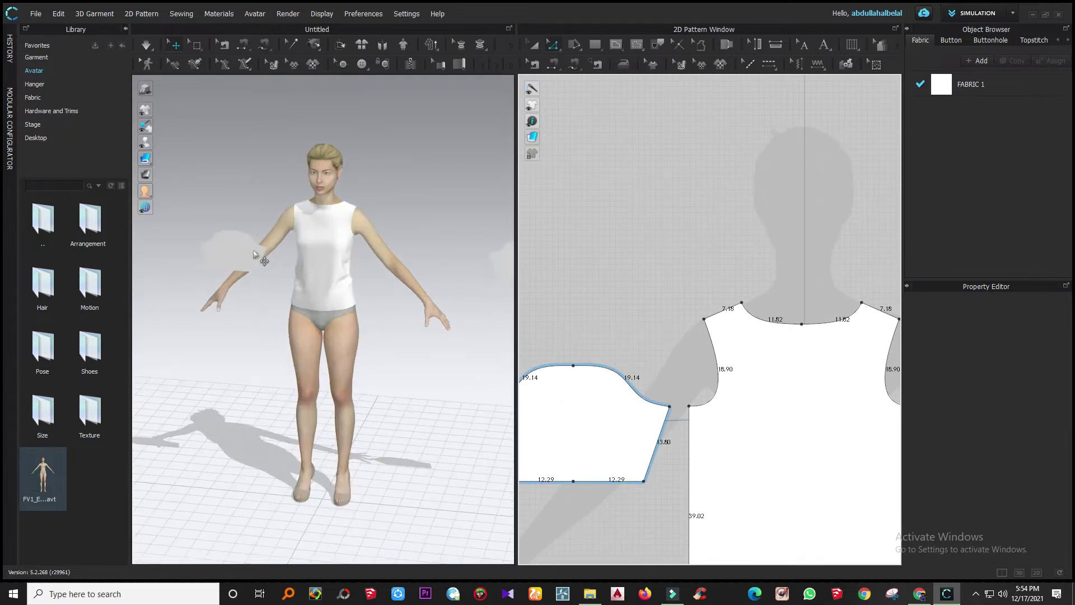
click(582, 426)
click(535, 44)
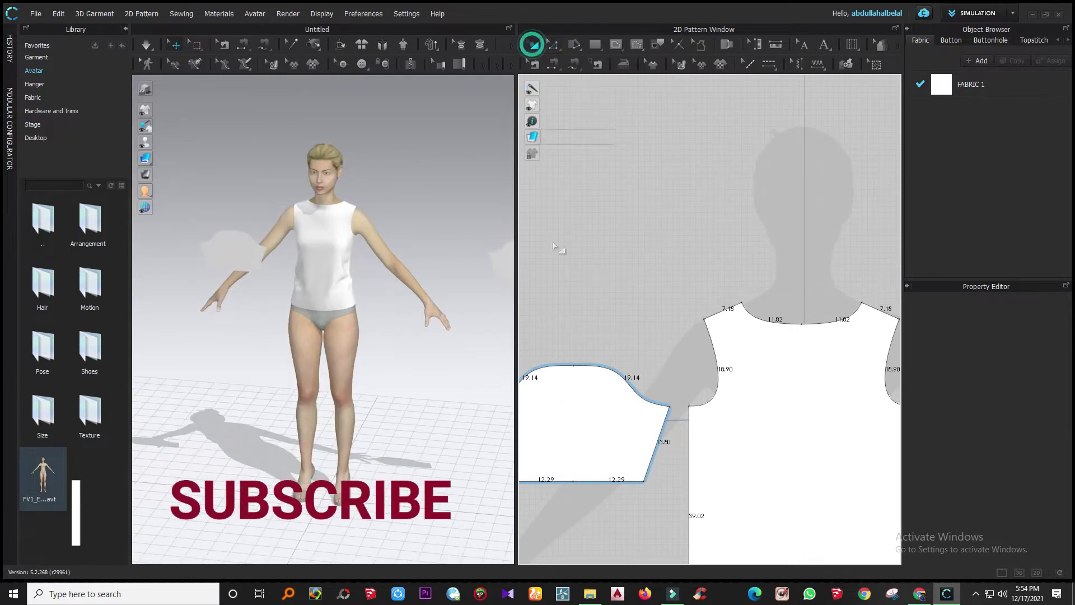
click(593, 435)
scroll(638, 431, down, 4)
right_drag(224, 224, 350, 227)
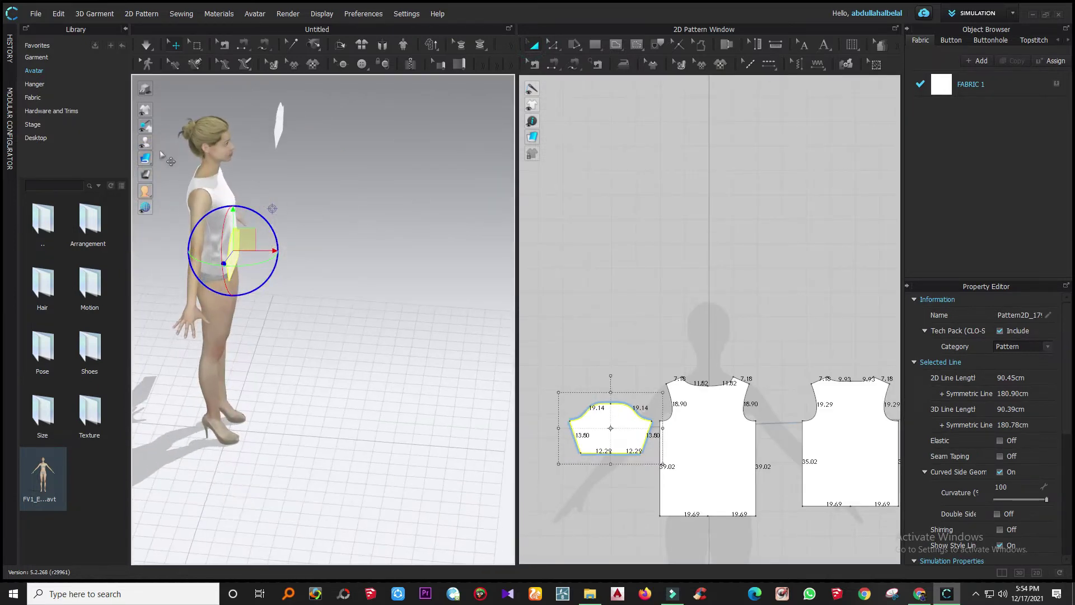
mouse_move(145, 142)
click(177, 142)
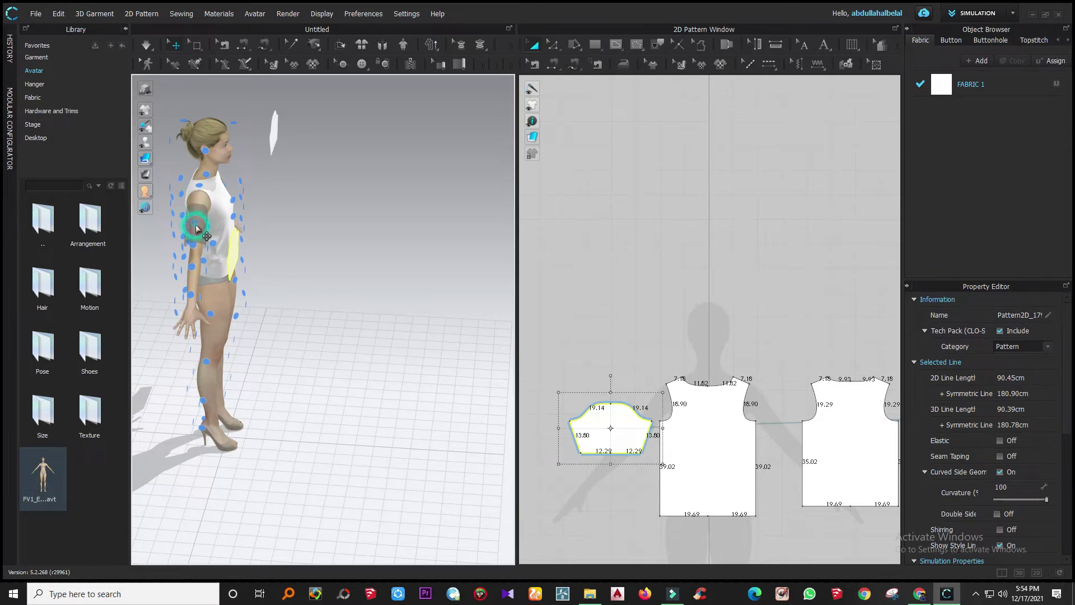
- Wrap the selected sleeve around the avatar's upper arm using the outer upper-arm arrangement point
right_drag(290, 242, 206, 213)
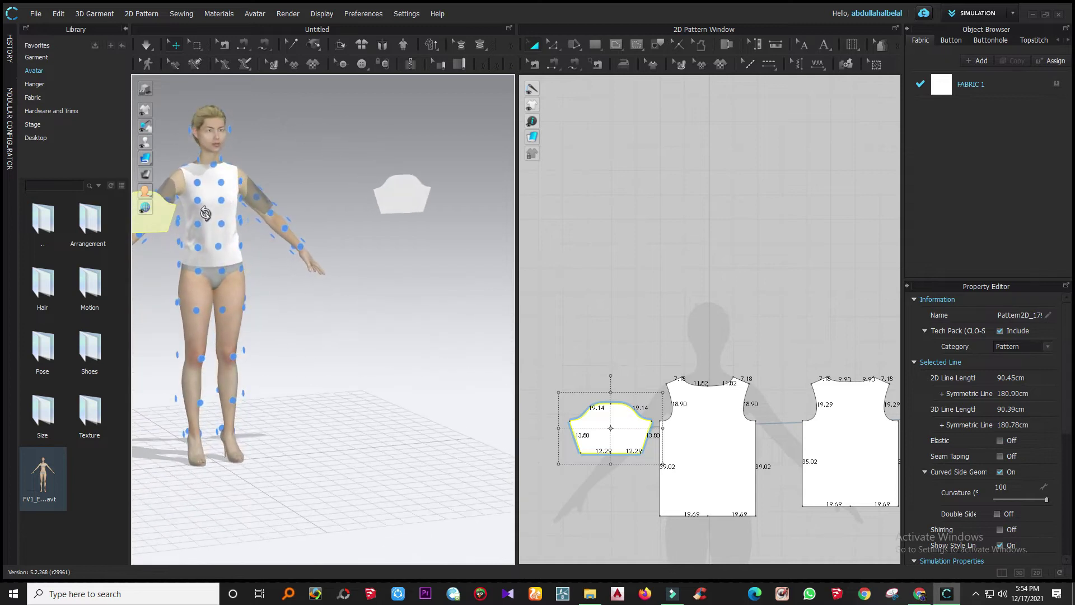
click(256, 197)
right_drag(342, 232, 206, 250)
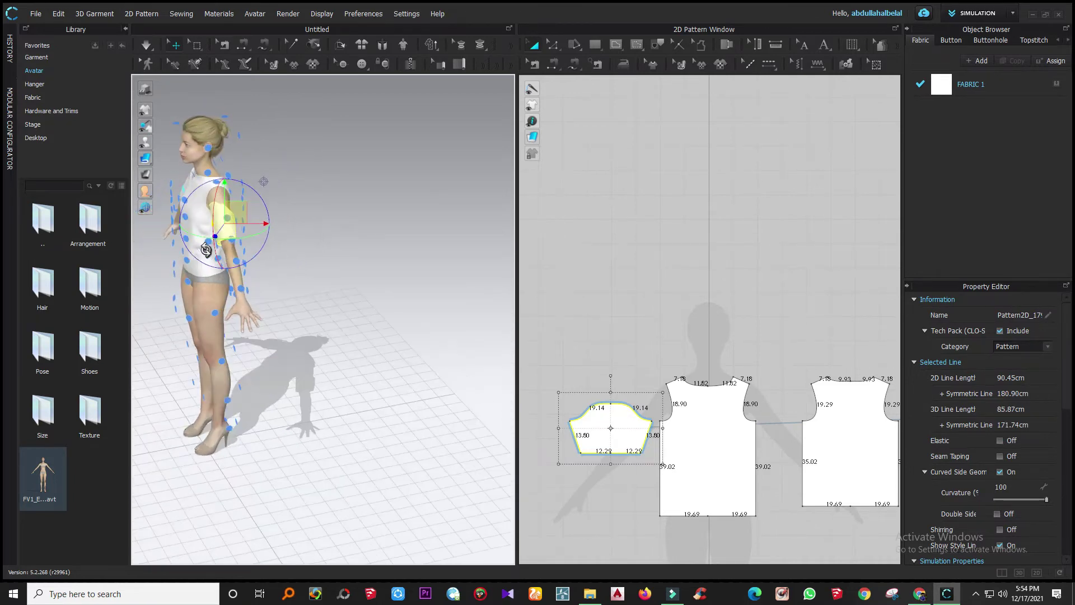
click(236, 261)
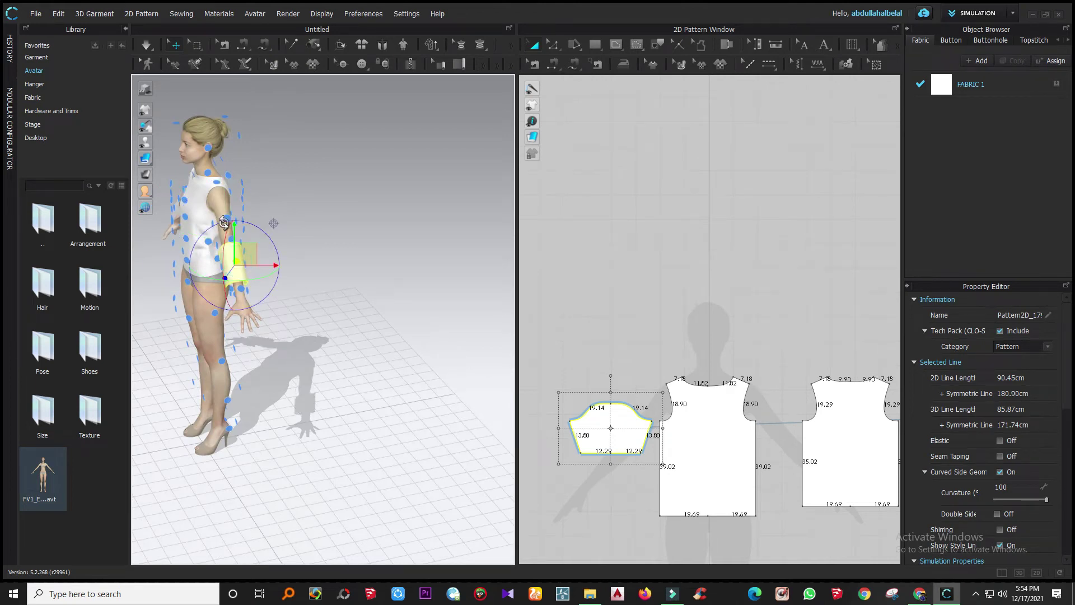
scroll(223, 222, up, 4)
middle_drag(223, 222, 389, 446)
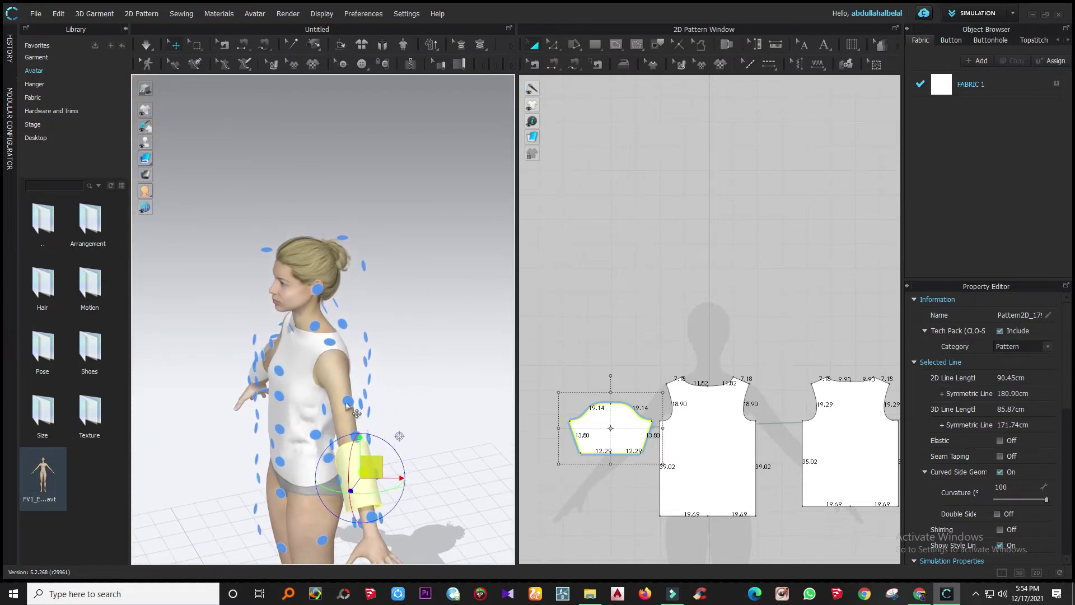
click(348, 402)
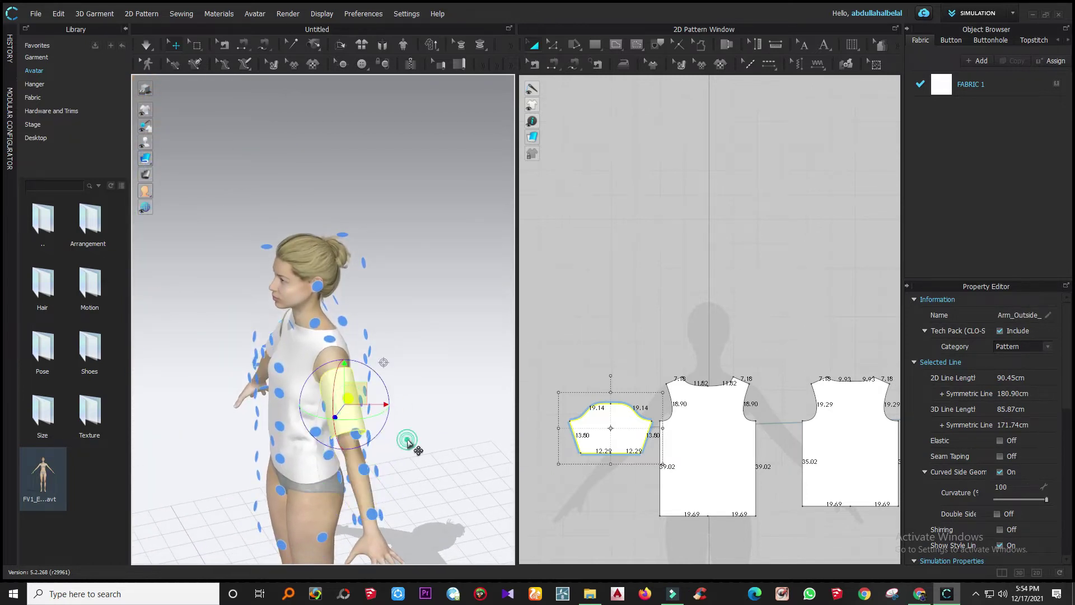
click(407, 441)
key(2)
- Sew the sleeve's two 13.80 cm underarm edges together with Segment Sewing
scroll(568, 468, down, 4)
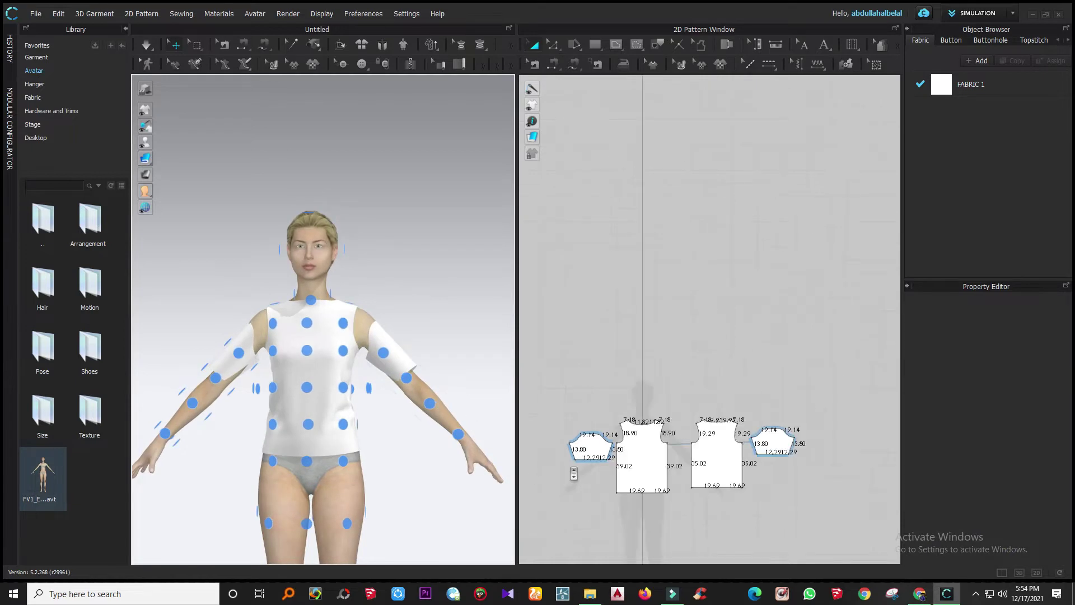
scroll(574, 473, up, 3)
scroll(655, 472, up, 2)
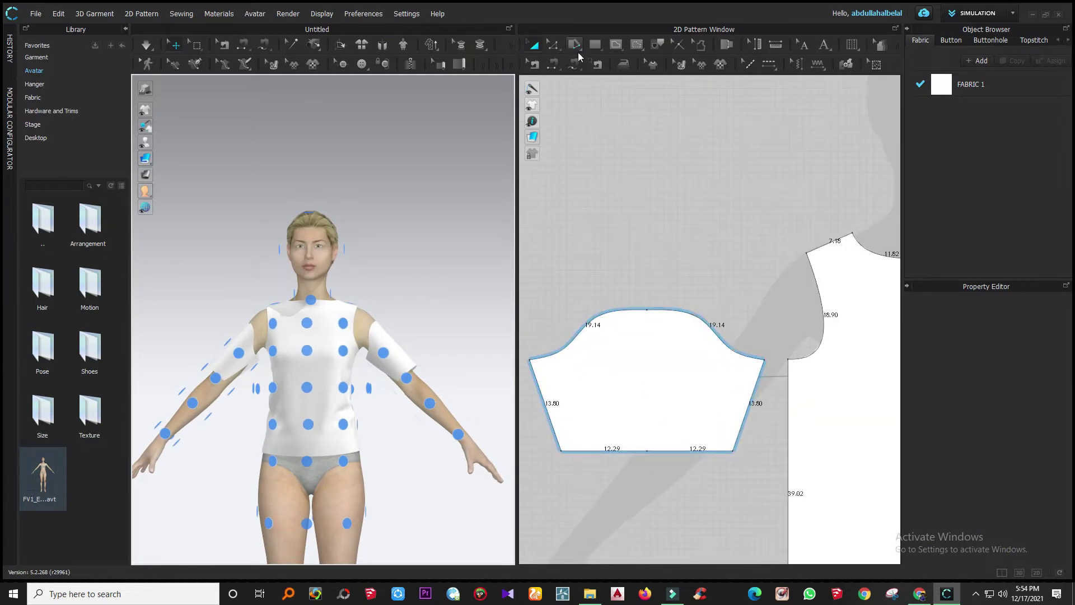
click(555, 62)
click(545, 398)
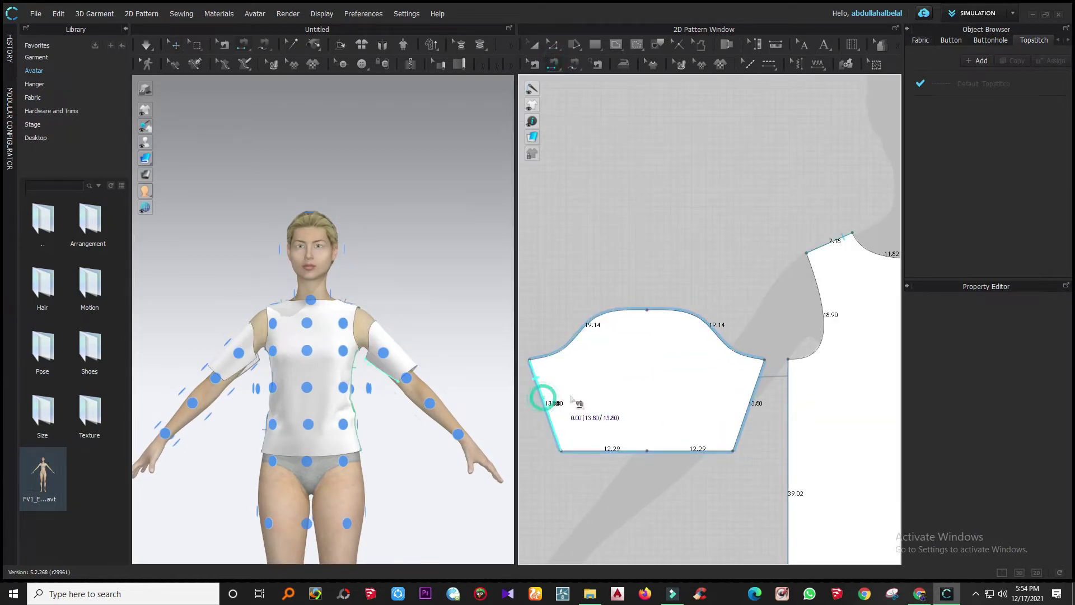
click(759, 406)
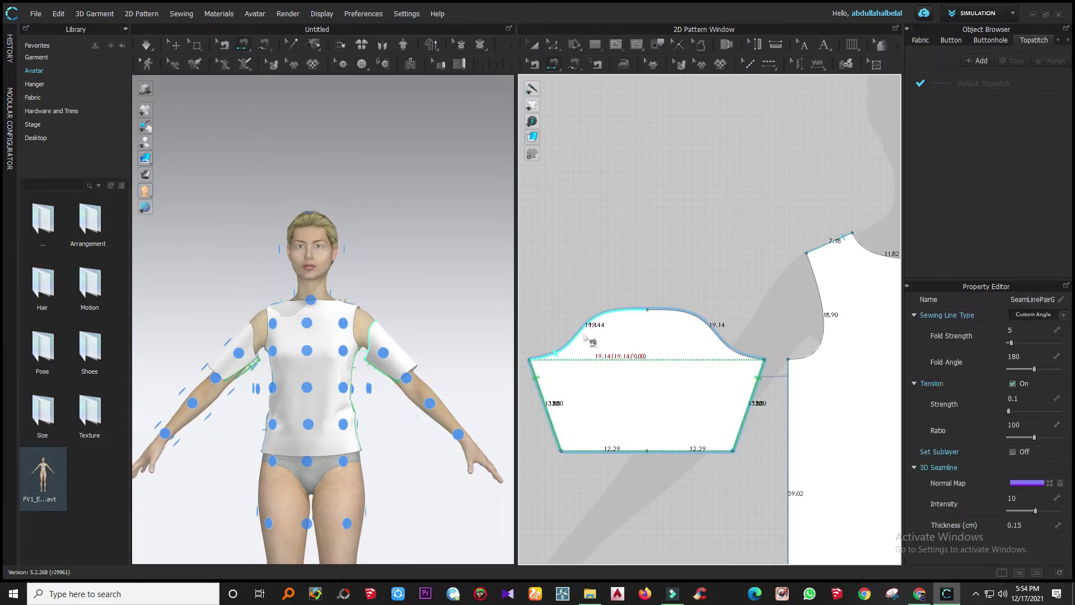
- Sew the outer half of the cap on the sleeve beside the front bodice to the front bodice's right 18.90 cm armhole
scroll(587, 339, down, 3)
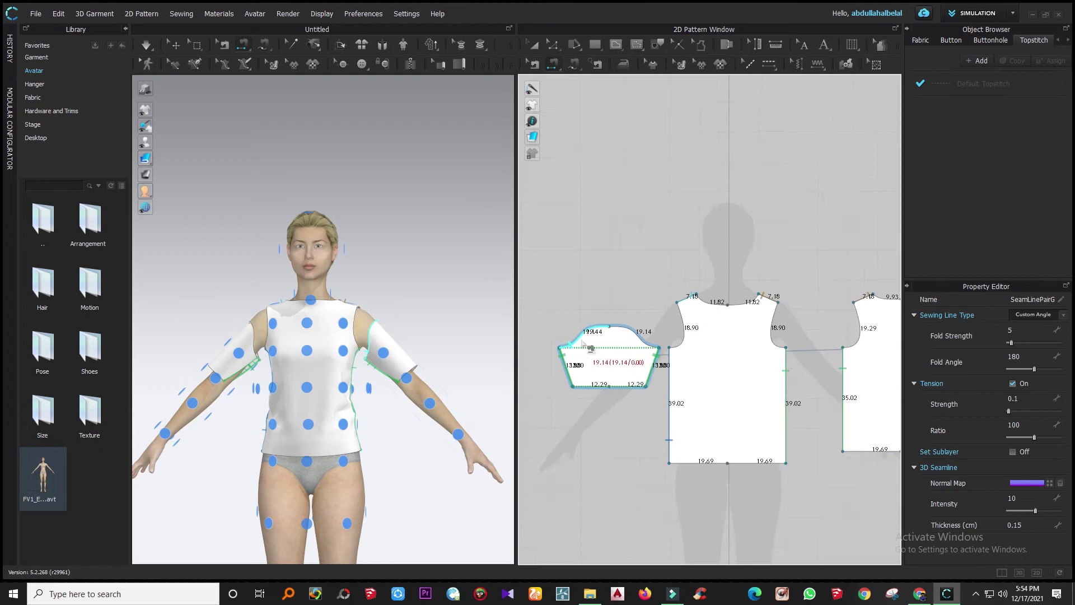
click(582, 343)
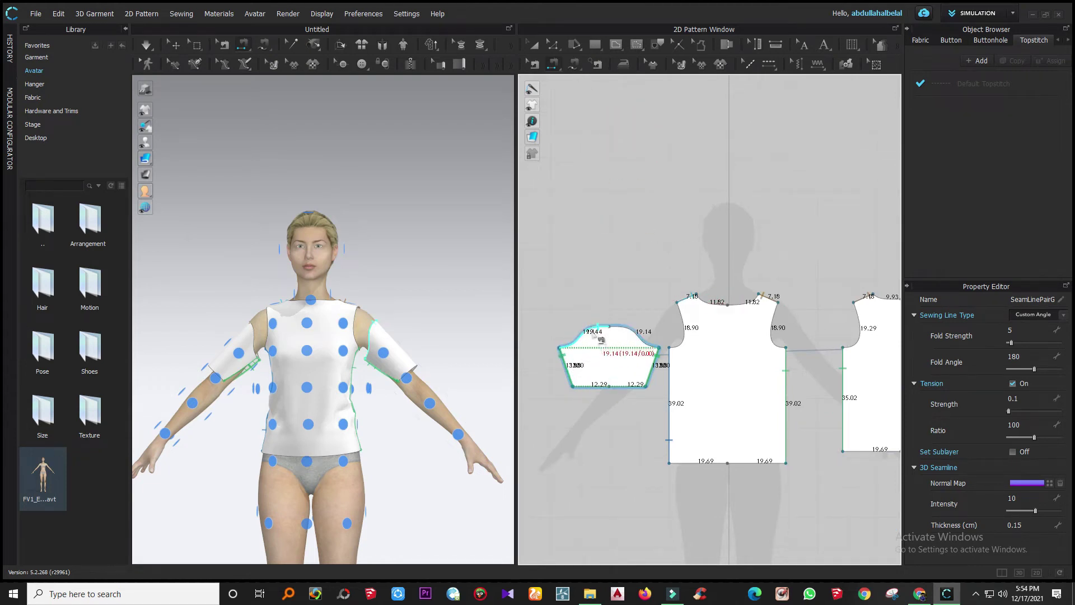
scroll(595, 339, up, 2)
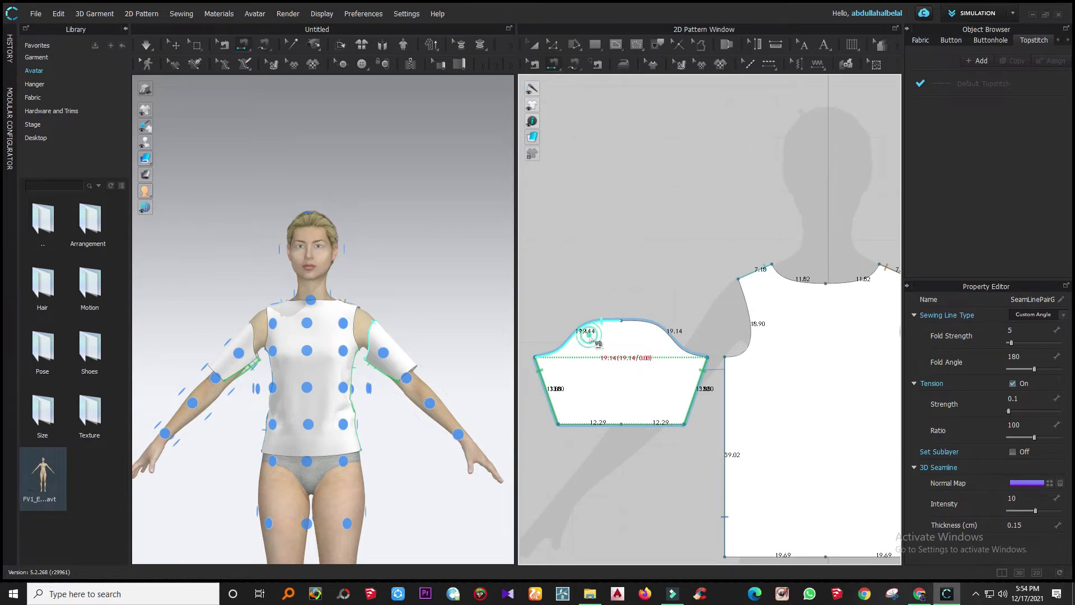
click(560, 342)
scroll(557, 347, down, 4)
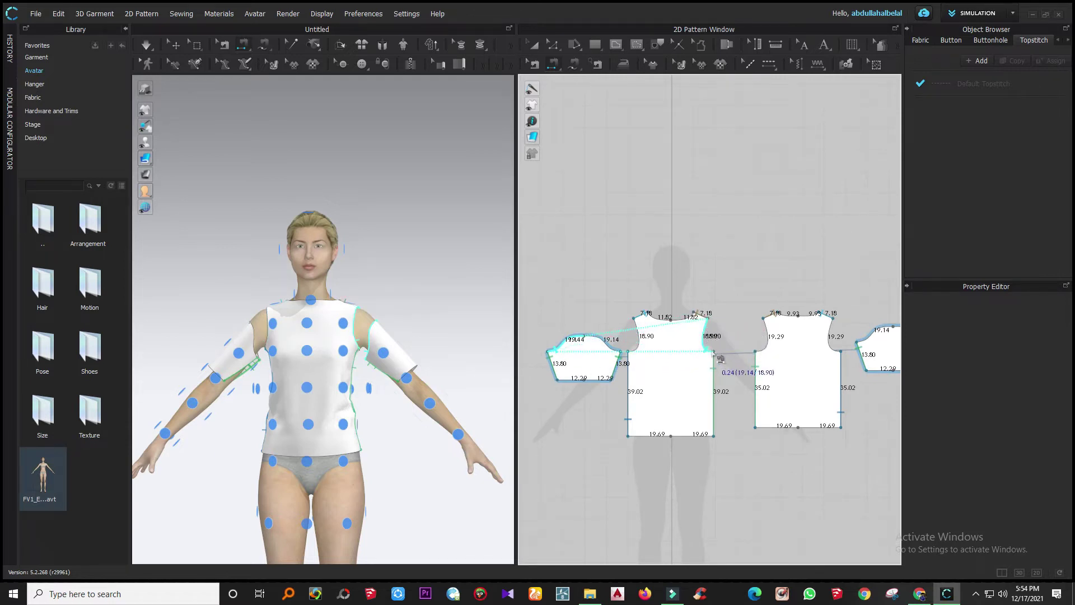
click(712, 351)
- Sew the same sleeve's other 19.14 cm cap half to the back bodice's left 19.29 cm armhole
scroll(706, 364, down, 3)
scroll(706, 365, up, 4)
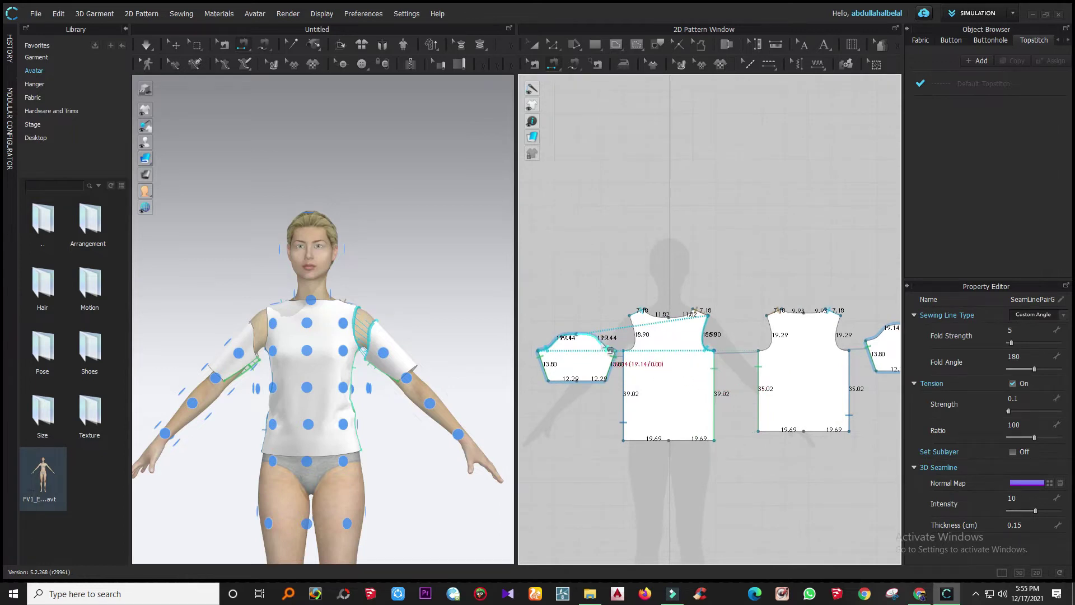
click(602, 342)
right_drag(477, 353, 309, 384)
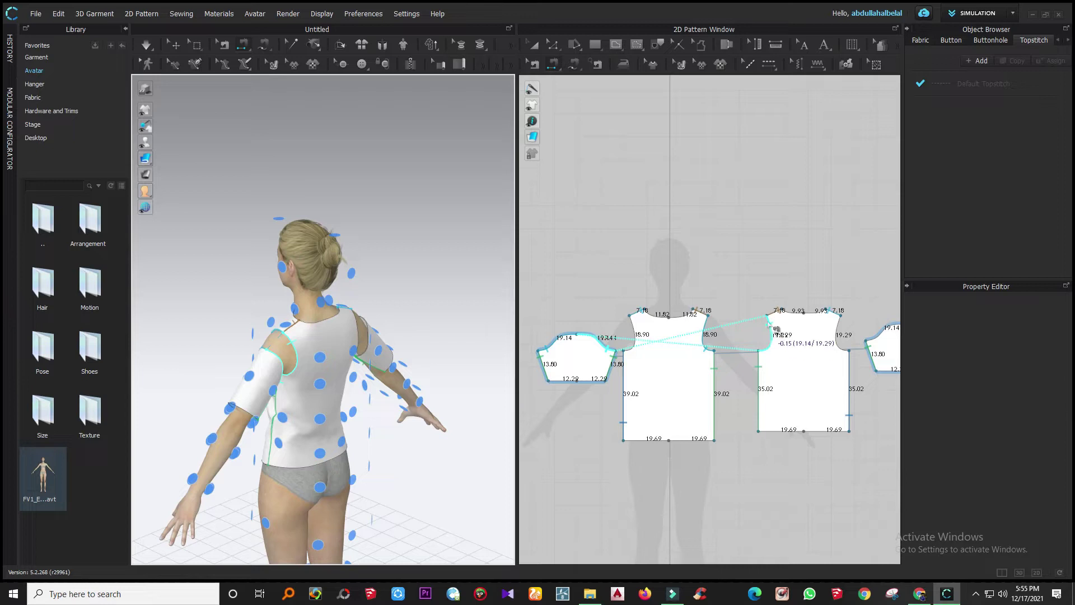
click(765, 350)
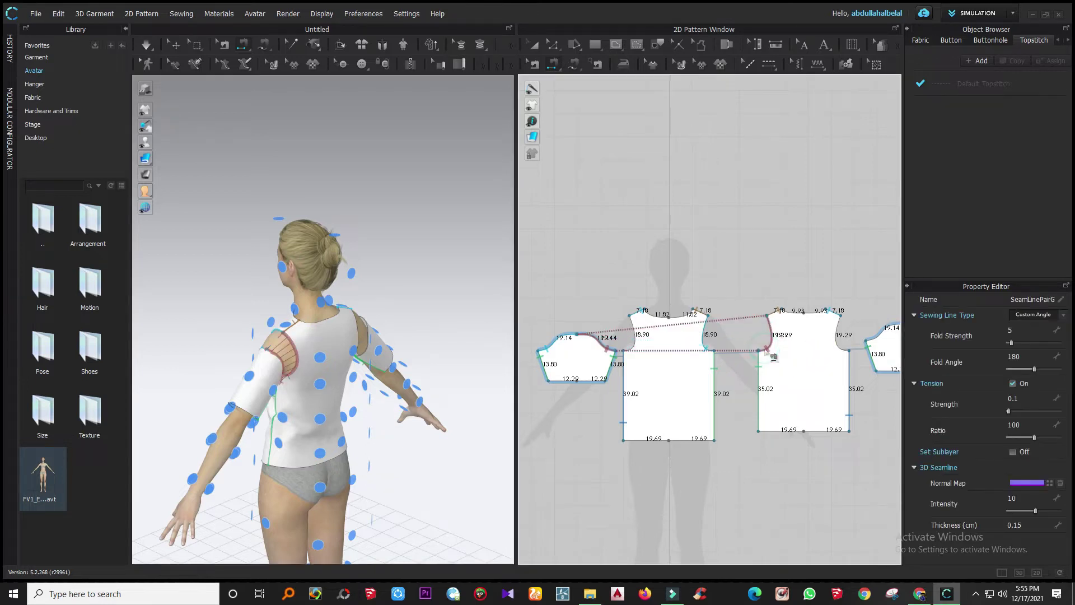
- Sew the left cap half of the sleeve beside the back bodice to the back bodice's right 19.29 cm armhole
right_drag(352, 429, 669, 397)
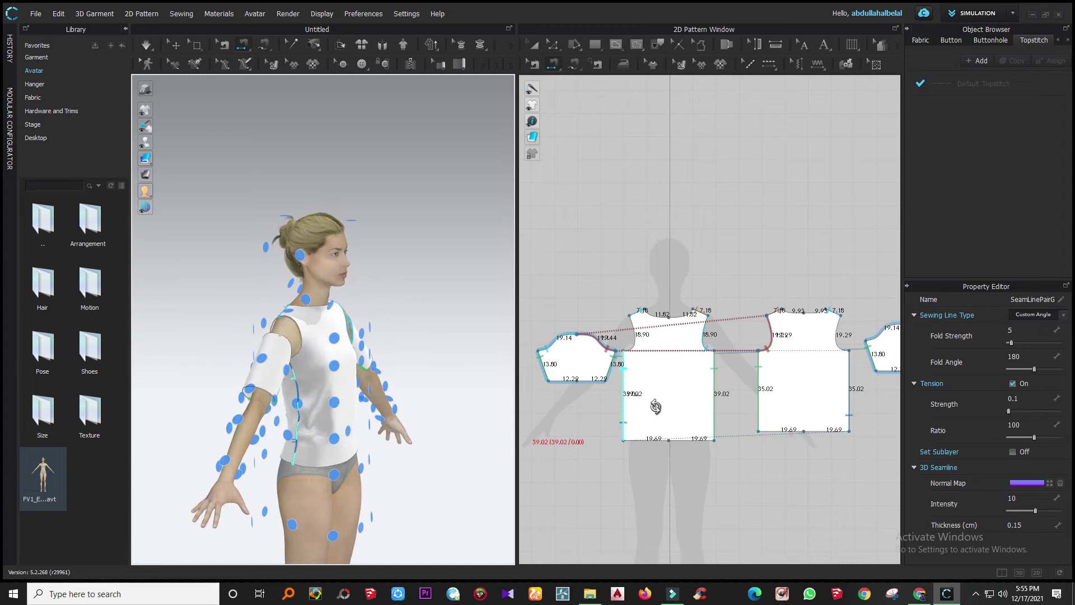
scroll(728, 395, down, 3)
scroll(800, 395, up, 5)
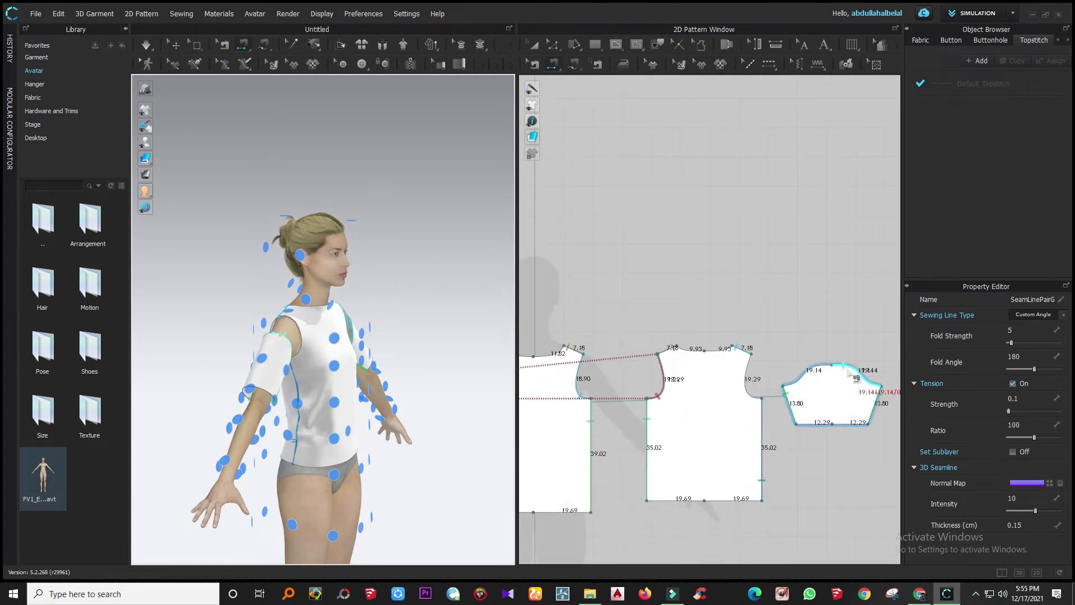
click(812, 382)
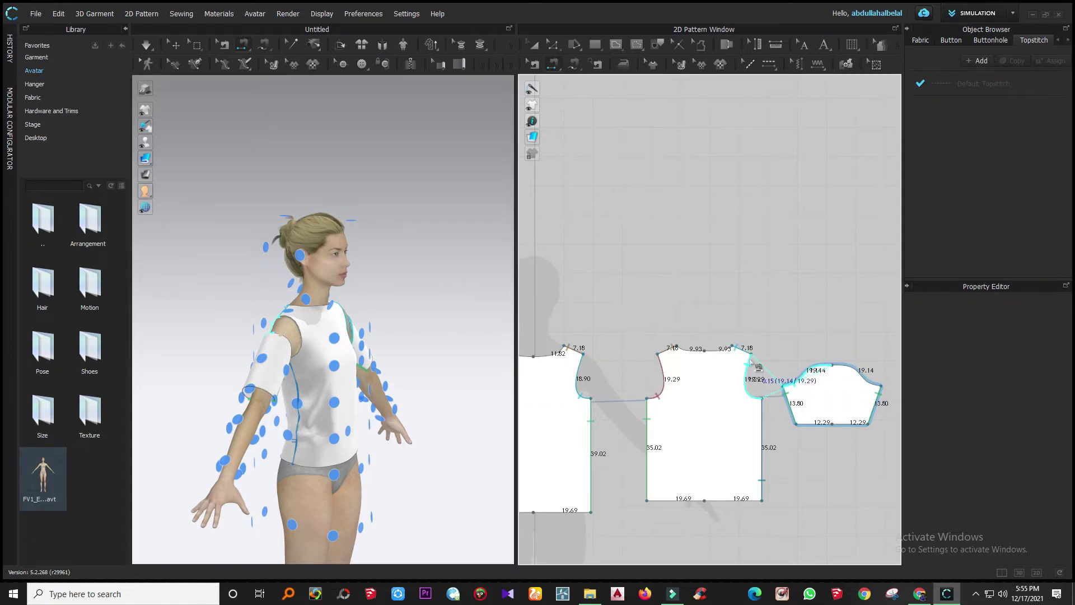
click(749, 394)
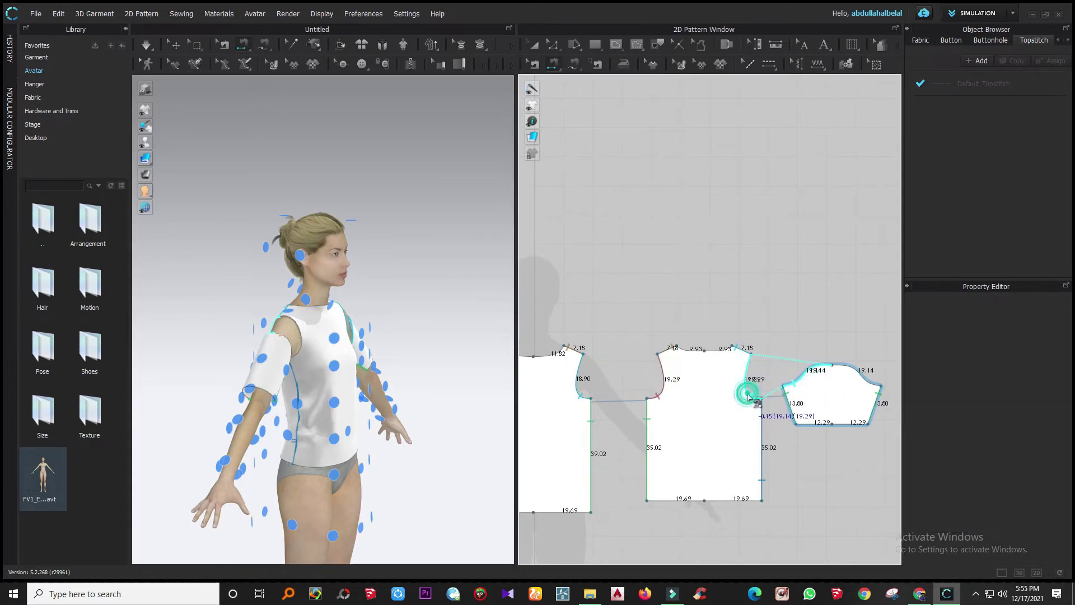
- Sew that sleeve's remaining cap half to the front bodice's left 18.90 cm armhole and simulate the garment
click(856, 373)
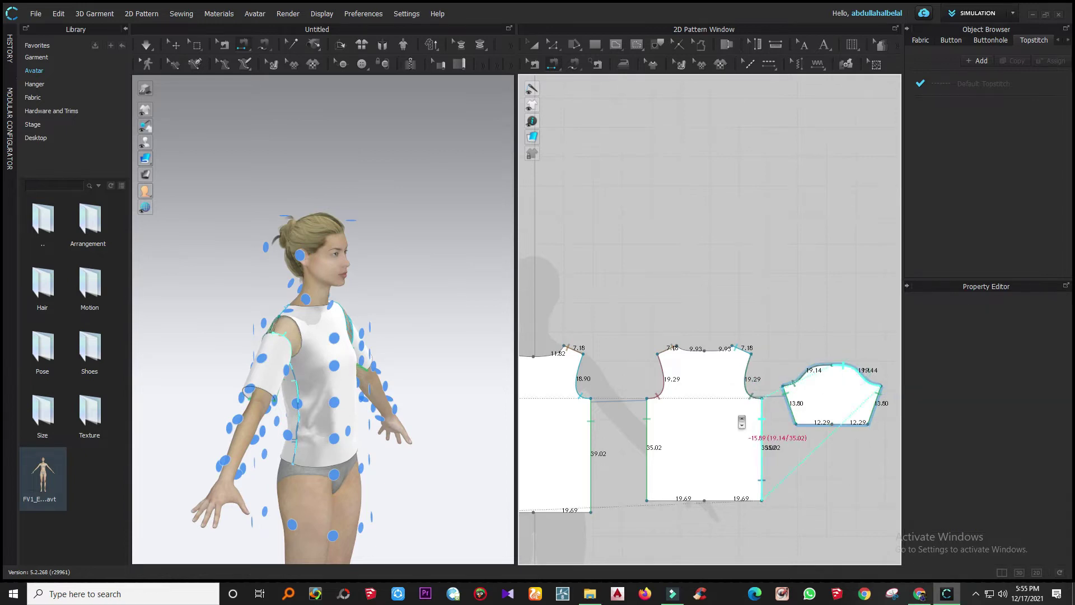
scroll(738, 414, down, 5)
scroll(643, 408, up, 3)
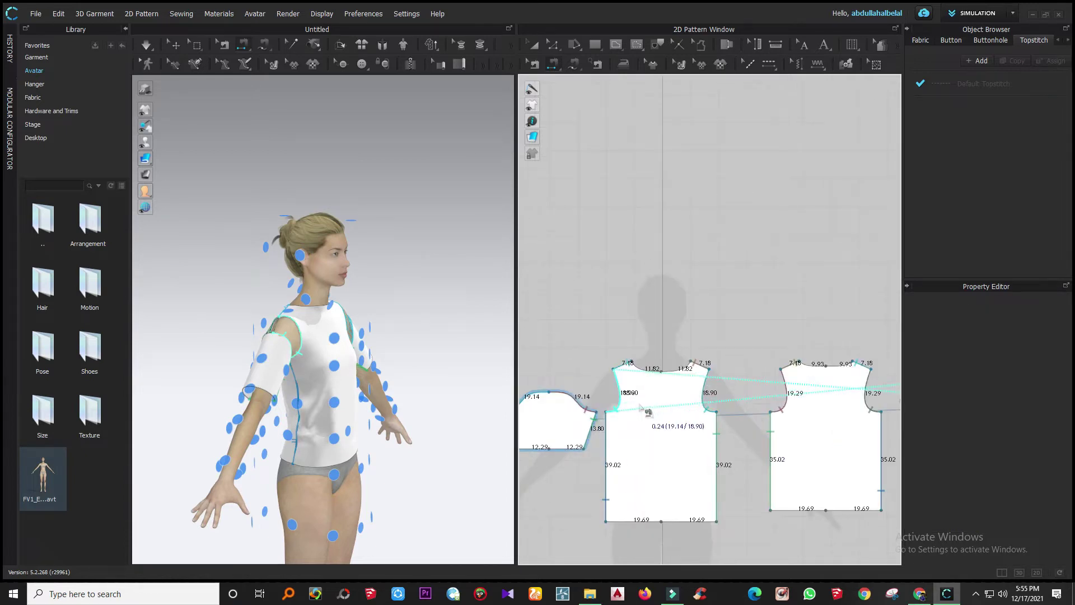
scroll(628, 398, down, 2)
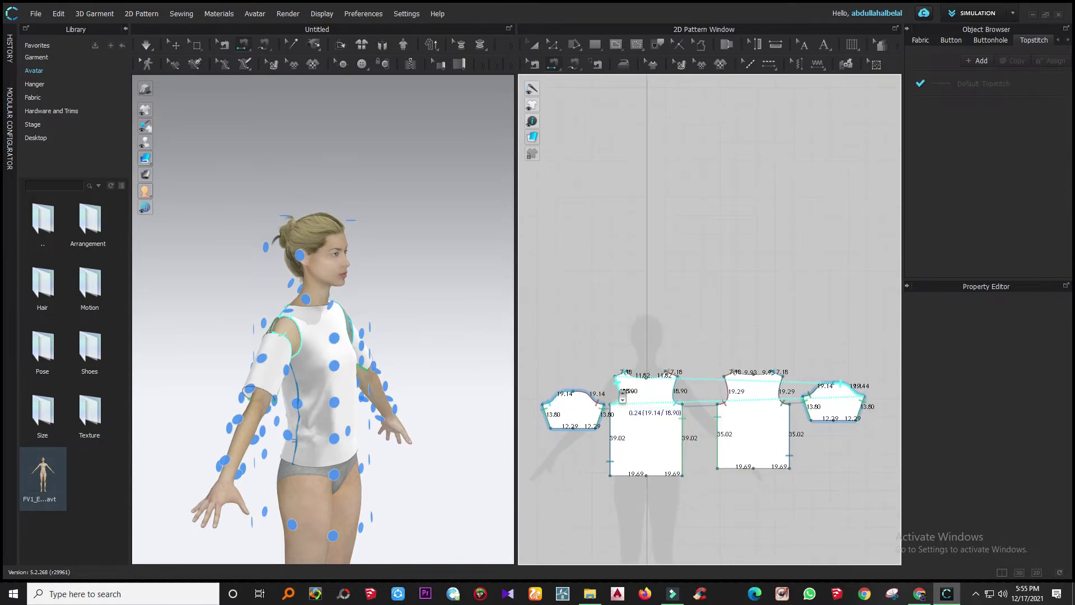
click(628, 398)
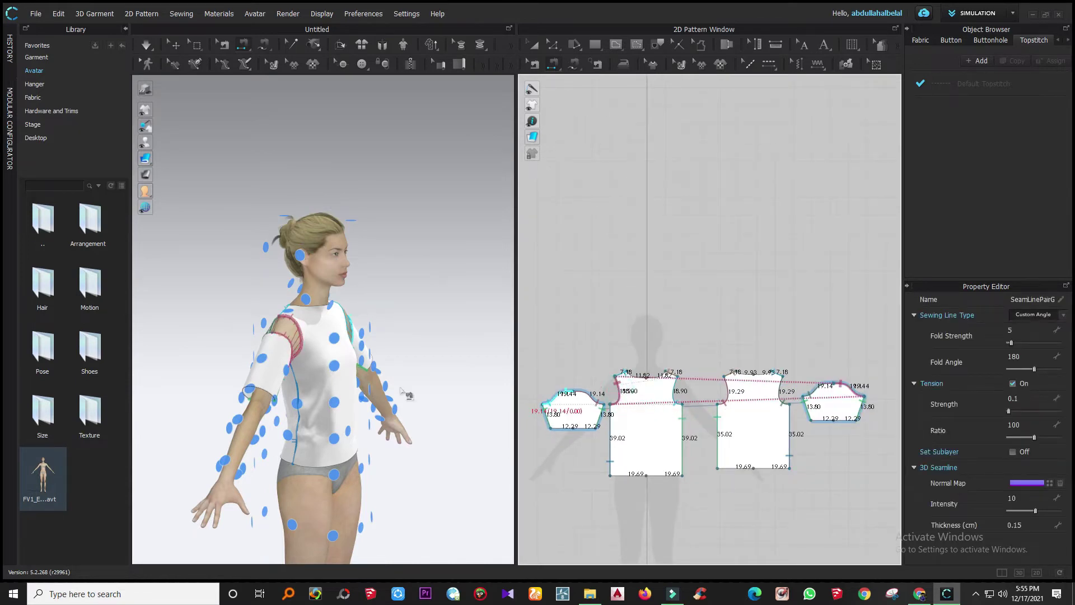
key(space)
right_drag(410, 385, 283, 370)
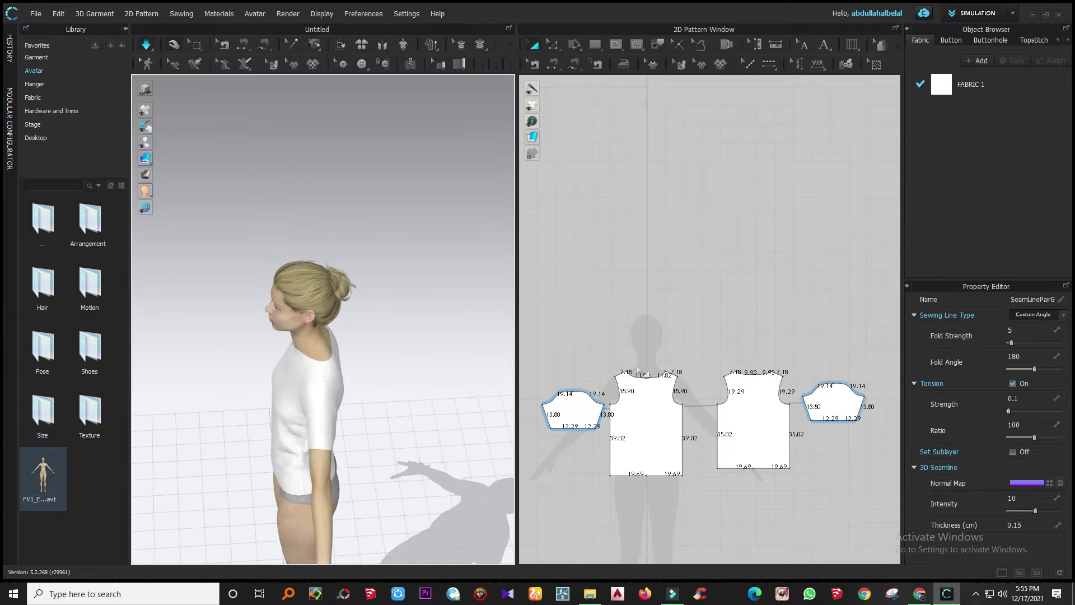
- Lower the centre point of the front bodice's neckline so each half of the curve is about 14.5 cm long
scroll(644, 376, up, 6)
scroll(668, 396, down, 5)
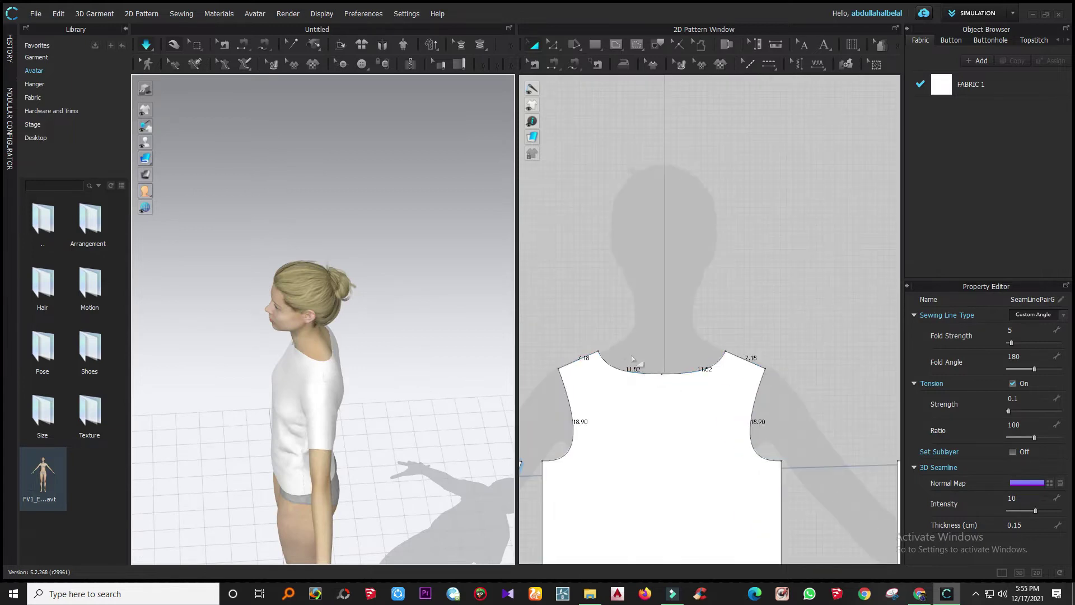
click(552, 48)
click(566, 62)
scroll(607, 386, up, 2)
scroll(610, 382, up, 2)
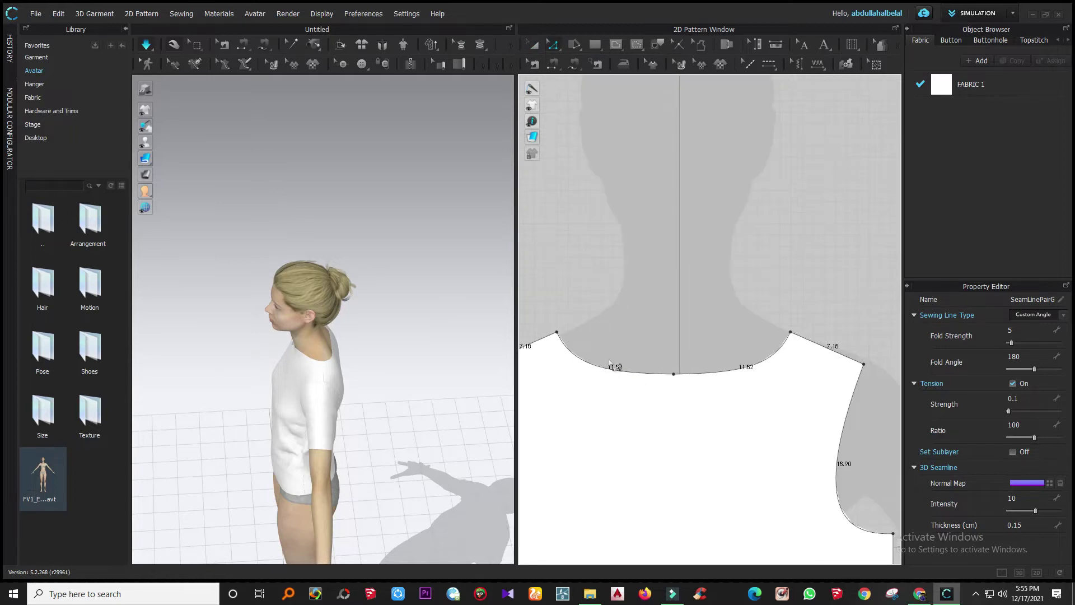
drag(643, 354, 698, 399)
key(Down)
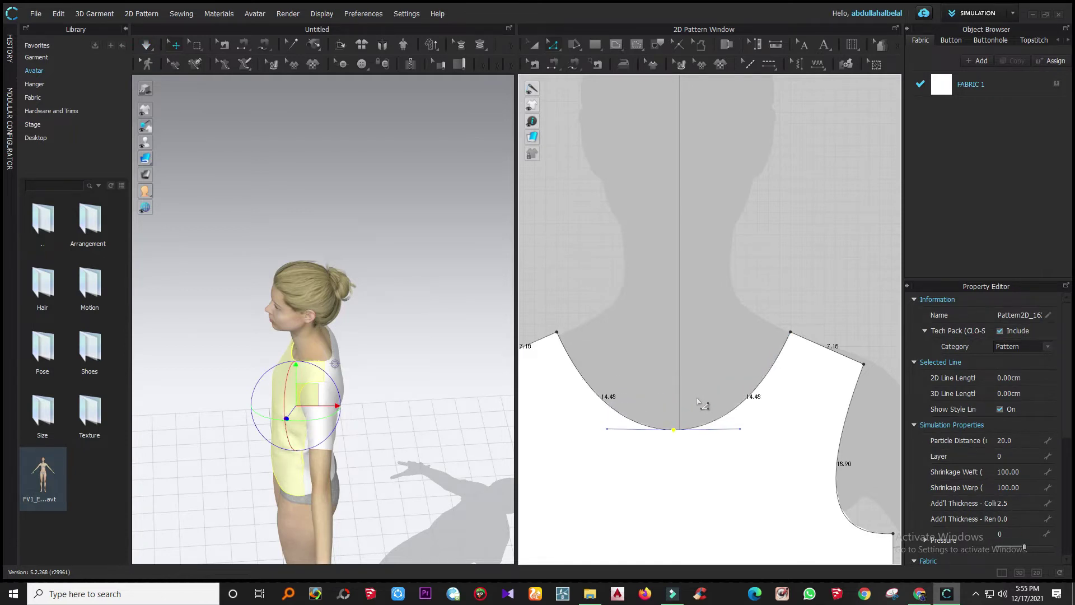
- Round out the left half of the front neckline with its curve handles to a length of 15.28 cm
drag(608, 430, 571, 430)
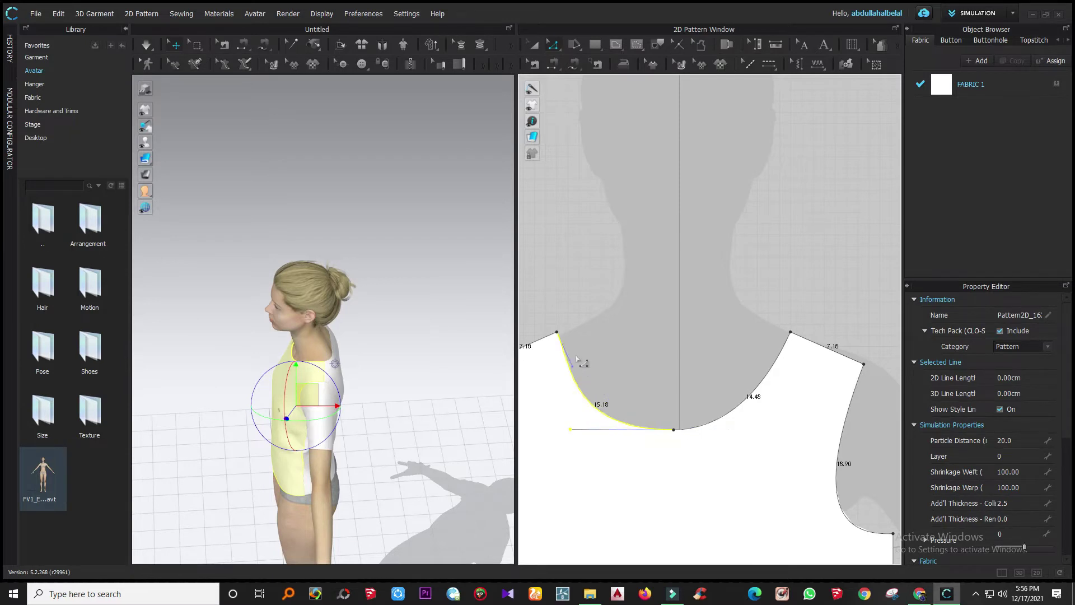
drag(573, 366, 564, 362)
- Extend the centre point's curve handle on the right half of the neckline to lengthen that curve to about 14.9 cm
click(673, 430)
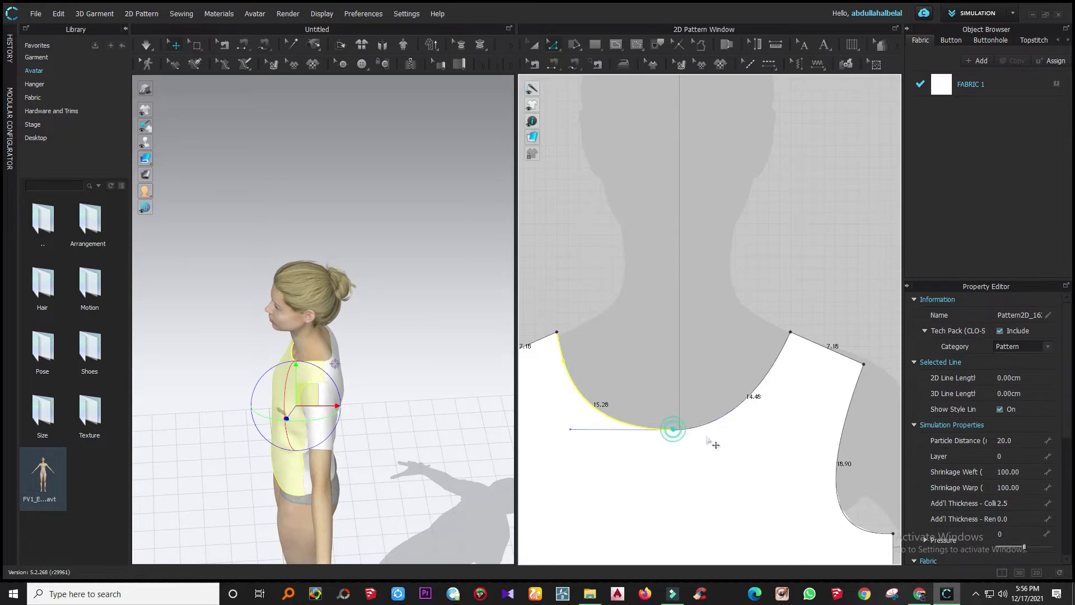
drag(740, 429, 748, 430)
click(747, 429)
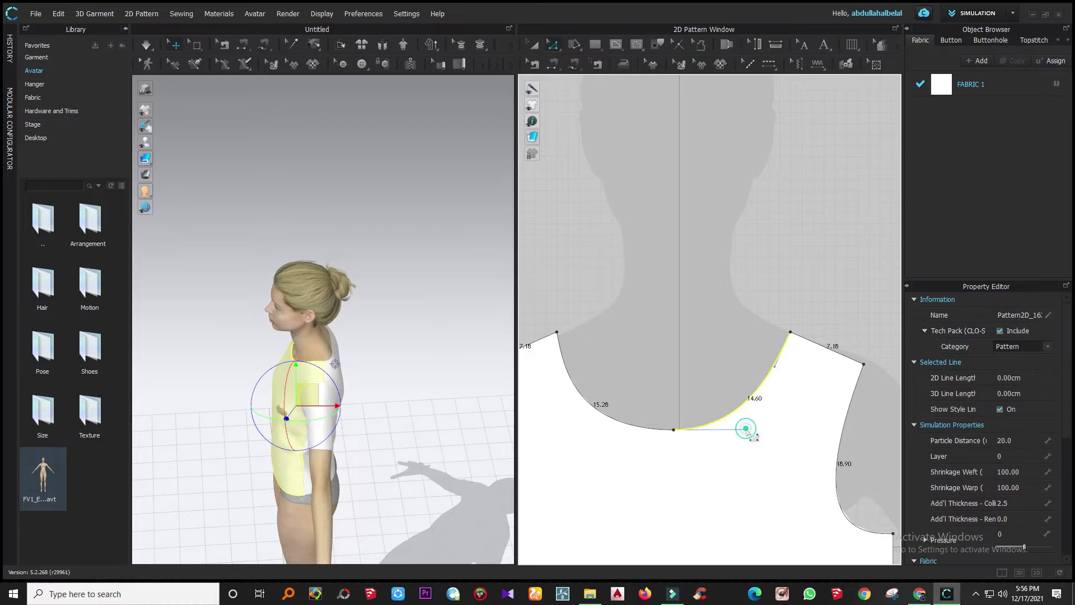
click(674, 430)
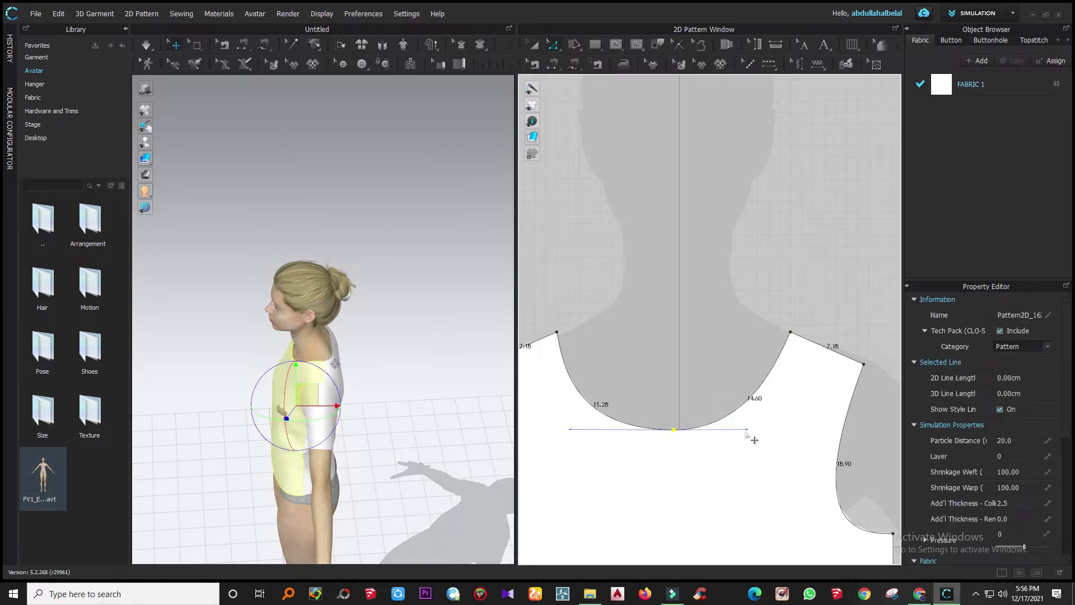
drag(748, 430, 750, 430)
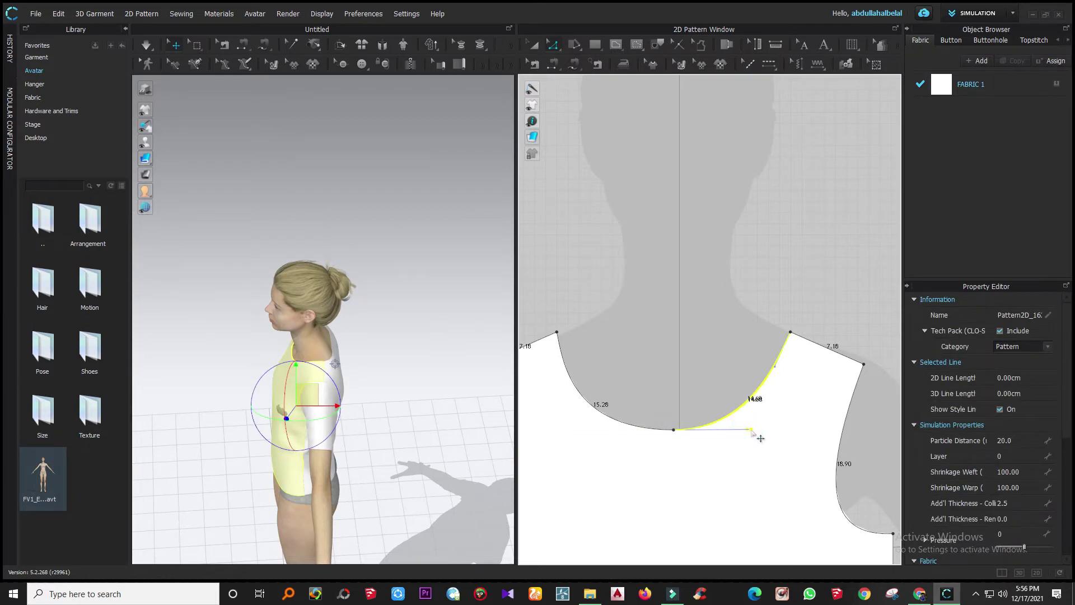
click(758, 431)
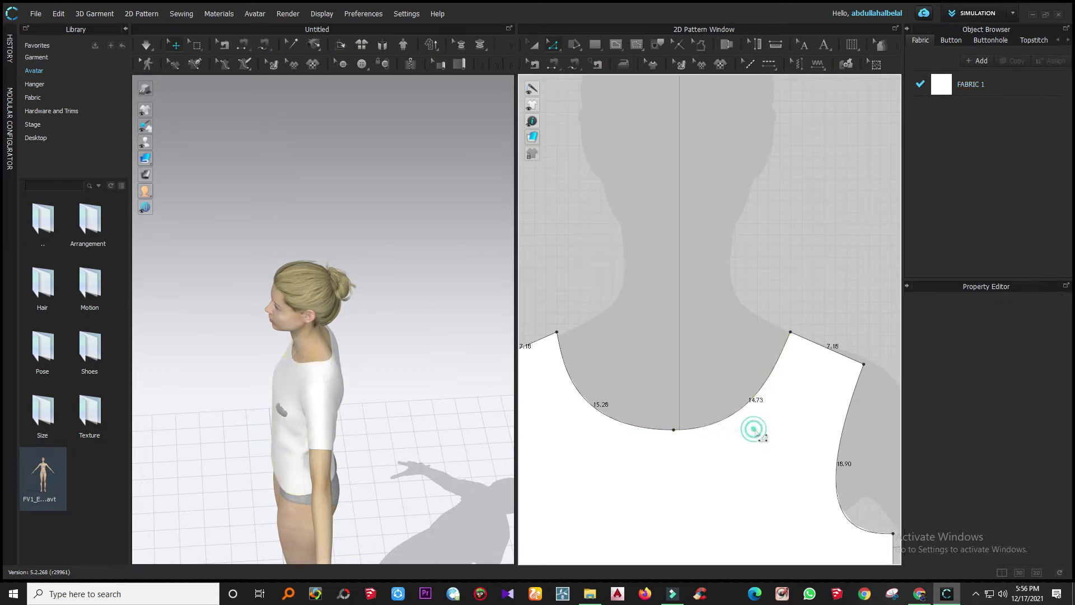
click(674, 430)
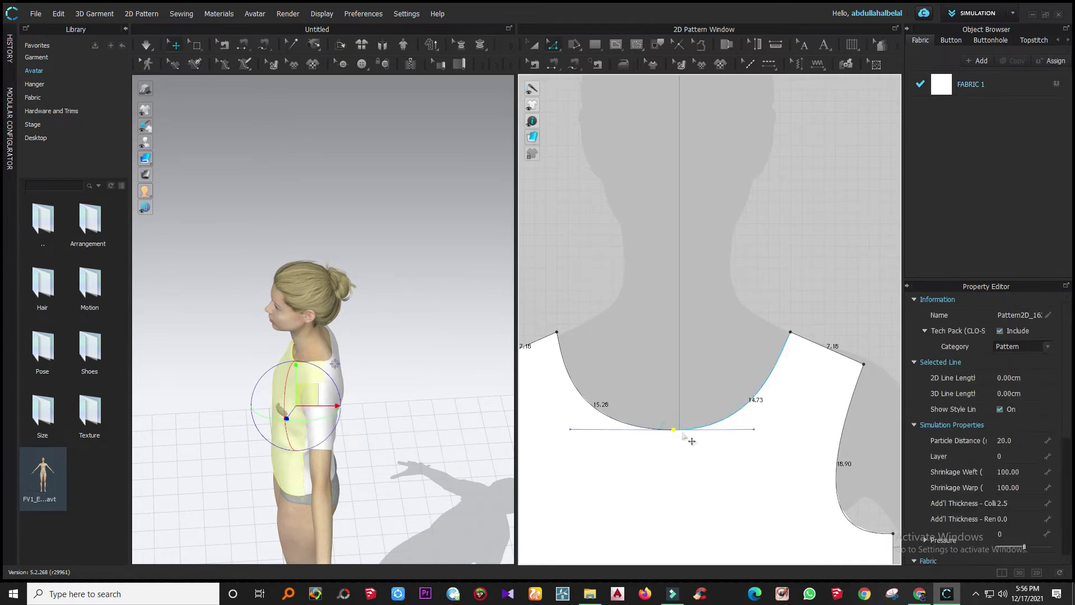
click(754, 429)
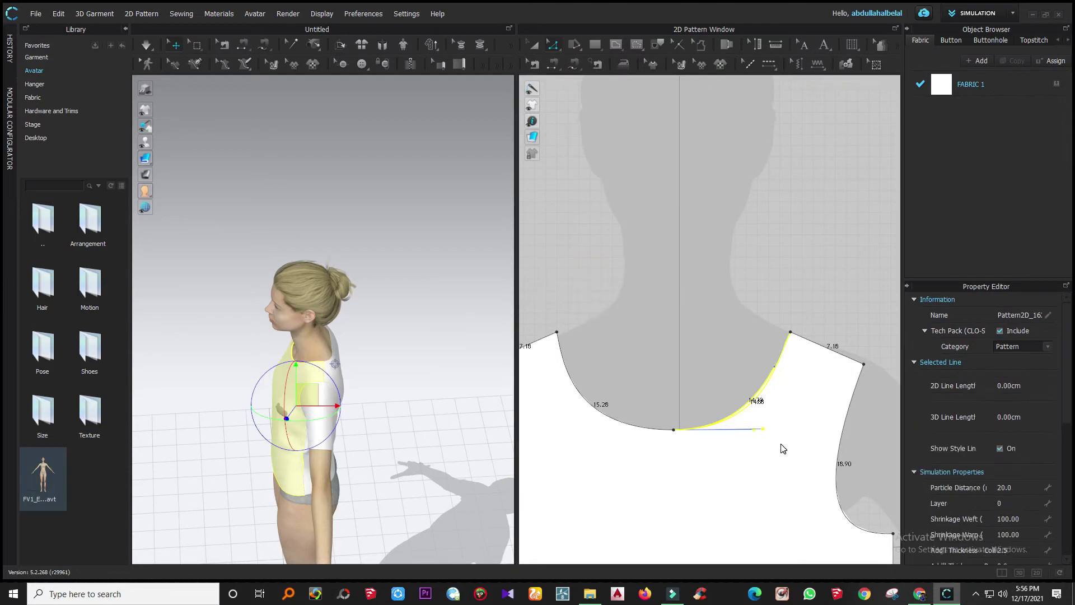
click(775, 436)
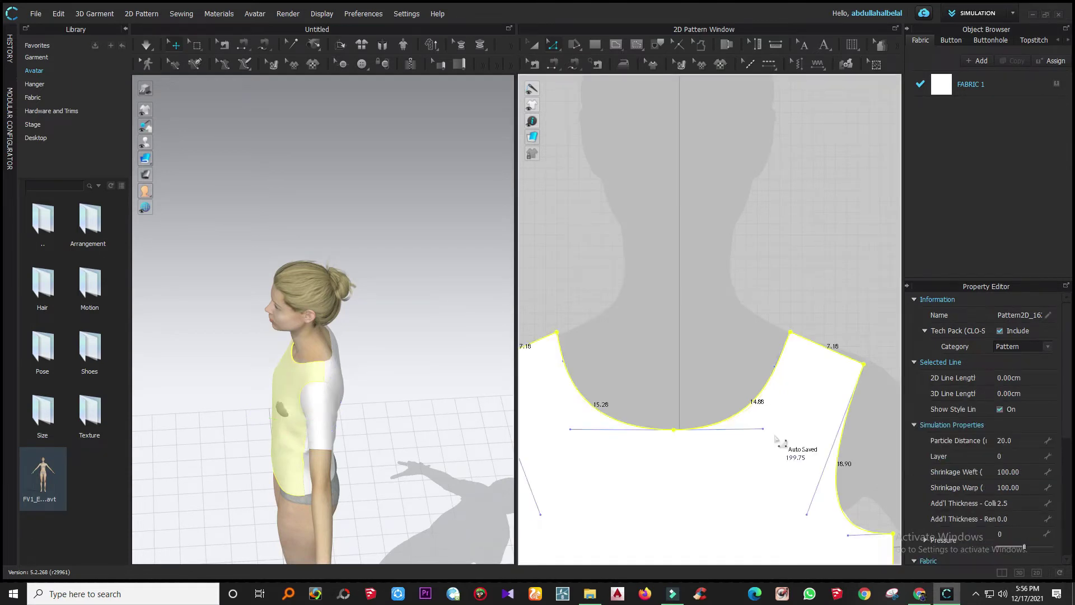
- Adjust the curve handles on the neckline's right half until it measures 15.28 cm, matching the left half
drag(763, 430, 772, 430)
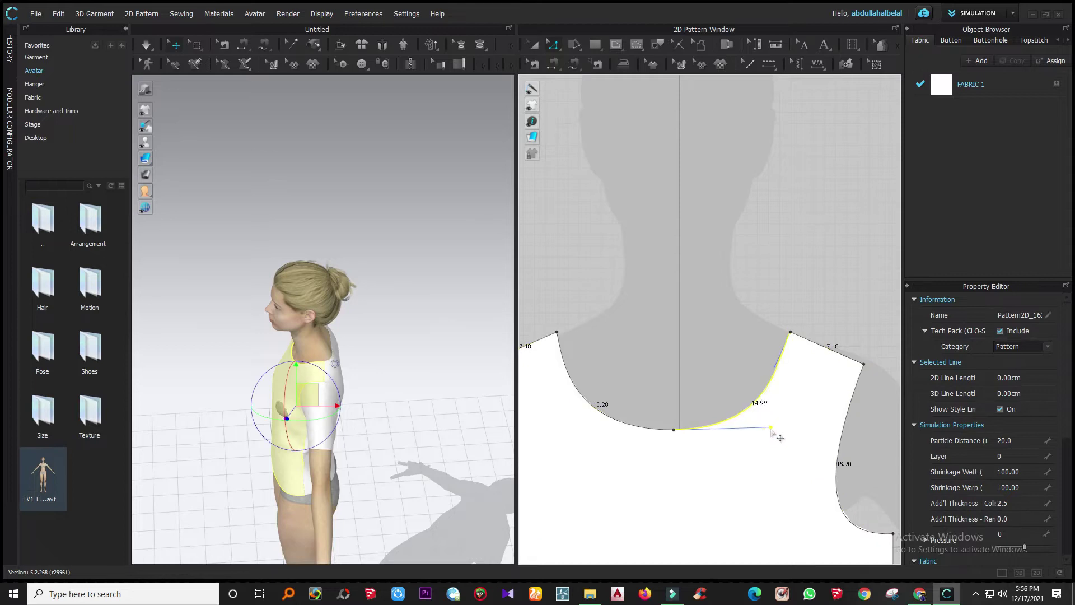
click(771, 428)
click(674, 430)
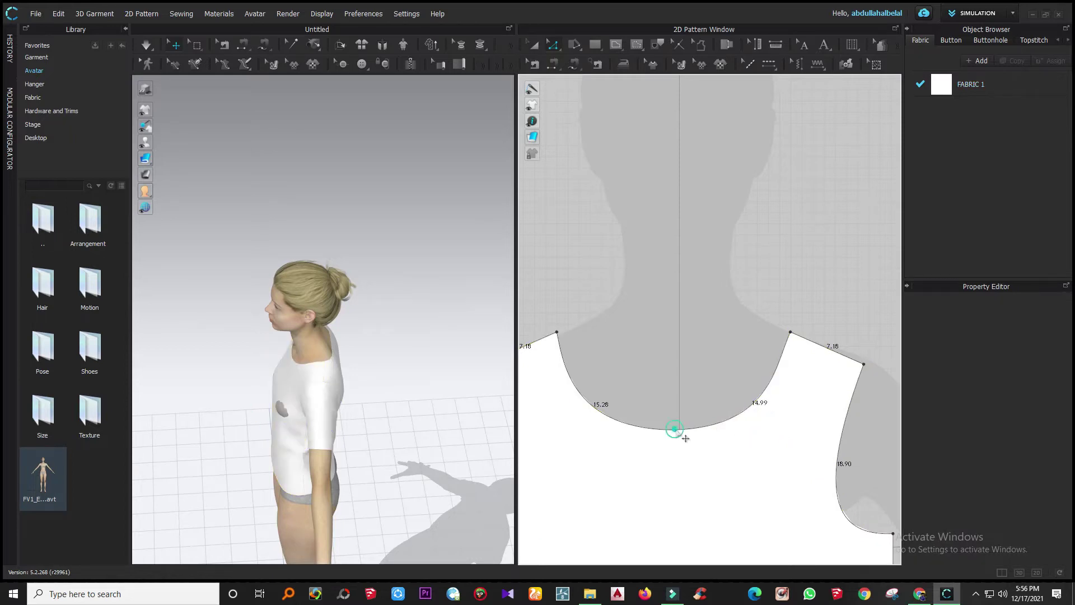
click(677, 430)
drag(771, 428, 778, 429)
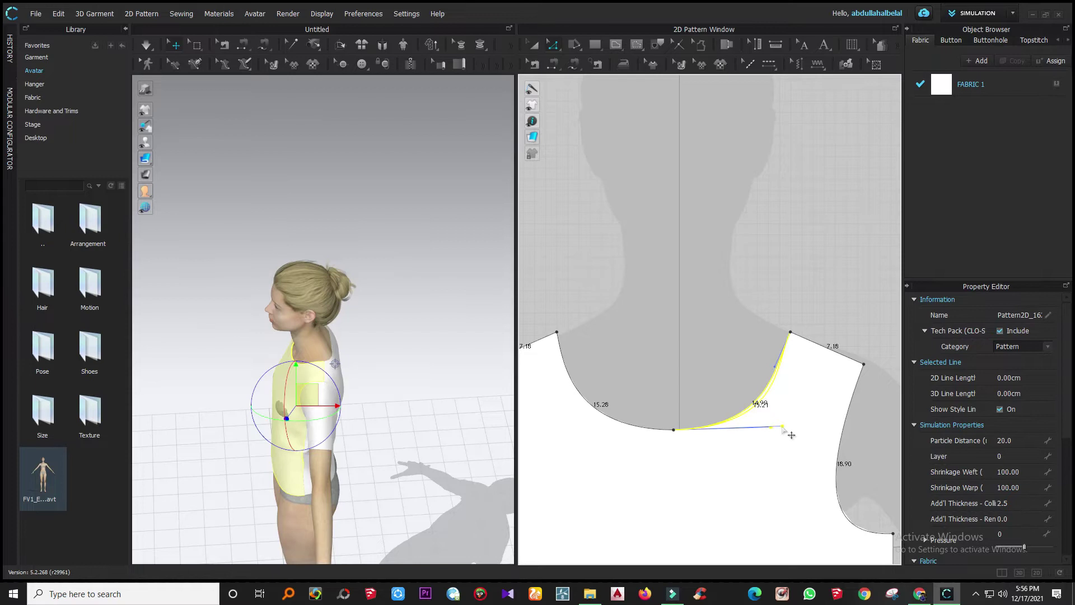
drag(793, 434, 795, 436)
drag(793, 435, 791, 435)
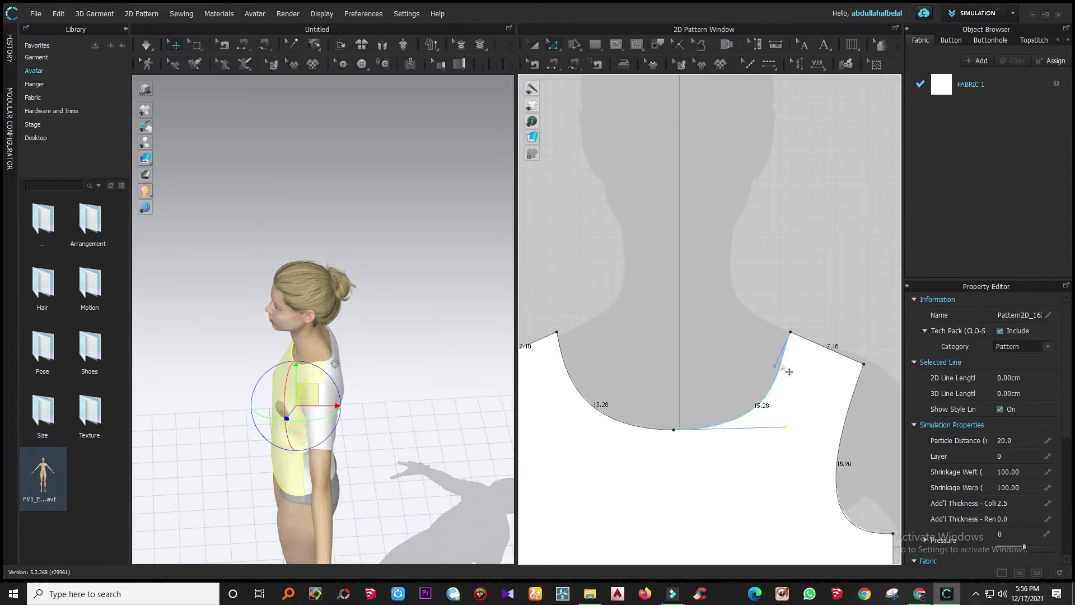
drag(775, 367, 804, 388)
drag(792, 435, 783, 438)
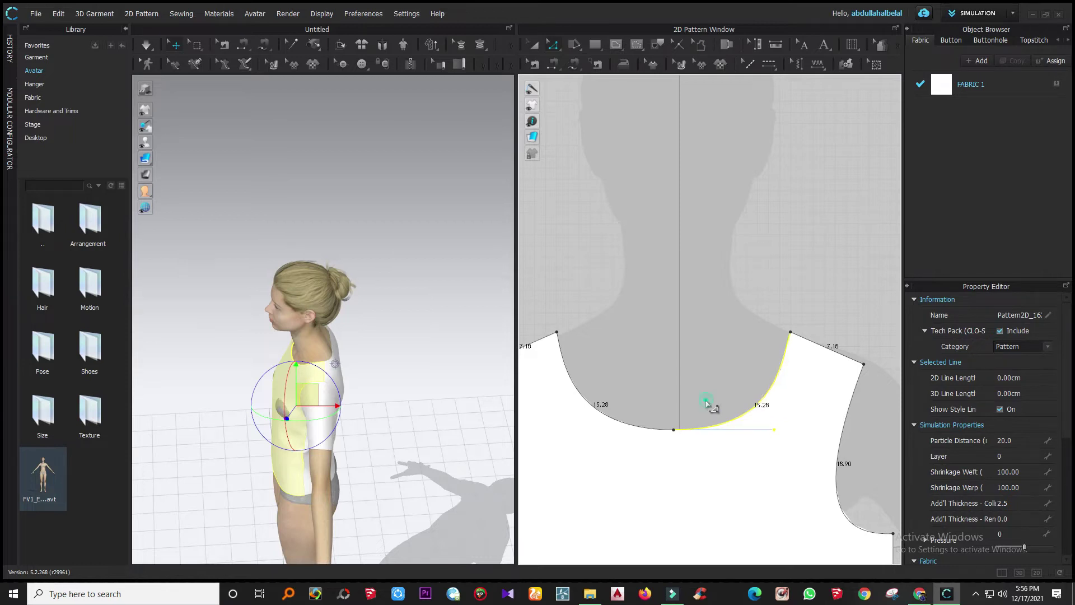
- Simulate the top with the deepened front neckline and check its fit on the avatar from the front and side
click(648, 466)
scroll(647, 465, down, 4)
click(658, 355)
right_drag(201, 392, 360, 376)
key(space)
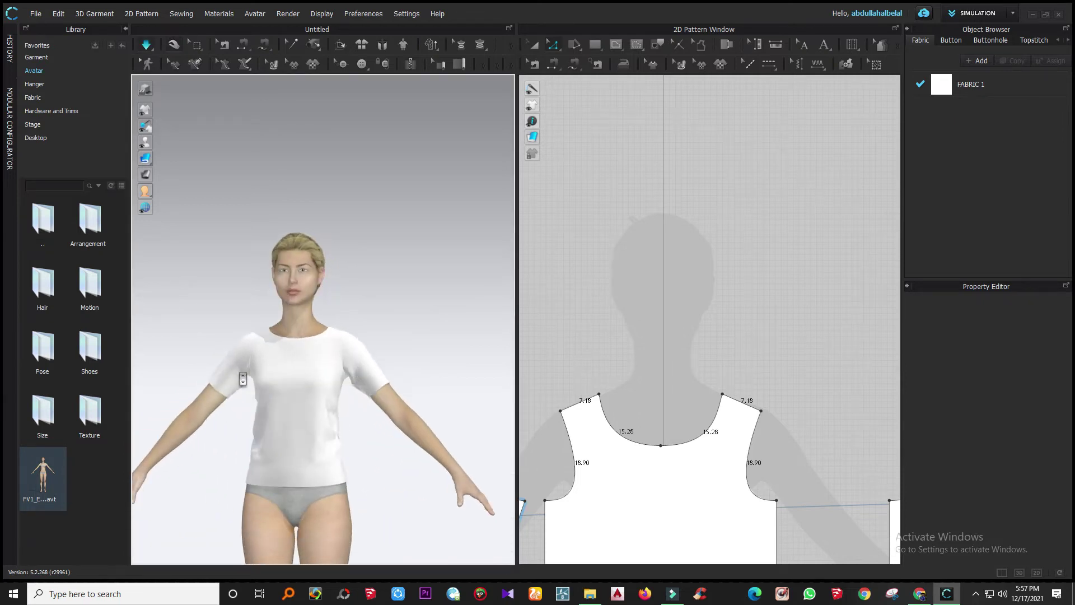
scroll(247, 378, up, 3)
right_drag(252, 377, 391, 490)
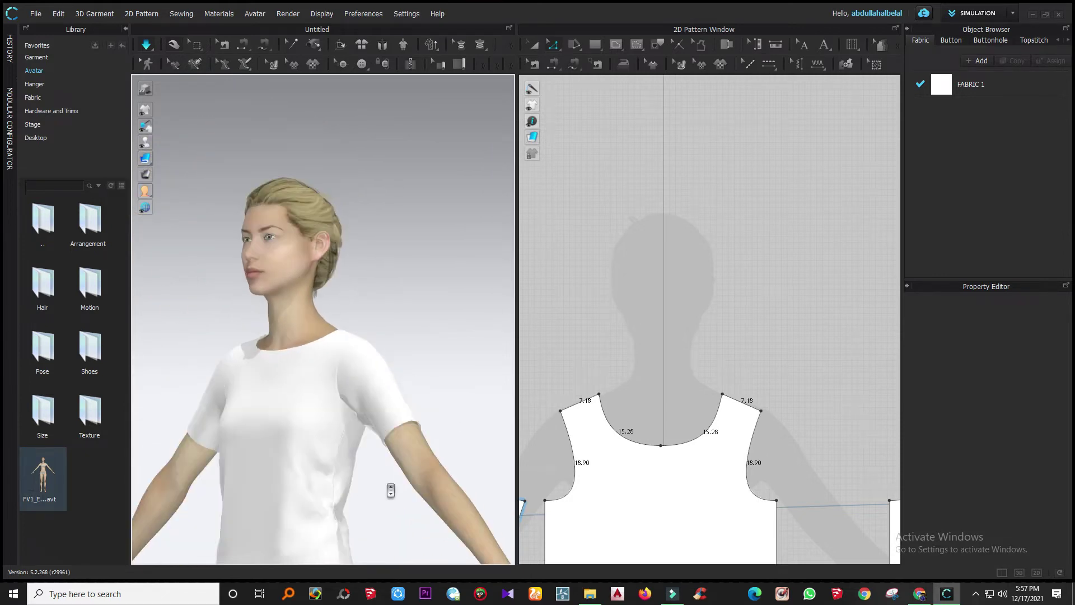
- Examine the simulated top on the avatar from the front and back, and the neckline shape on the front pattern
scroll(390, 490, down, 3)
right_drag(343, 393, 228, 442)
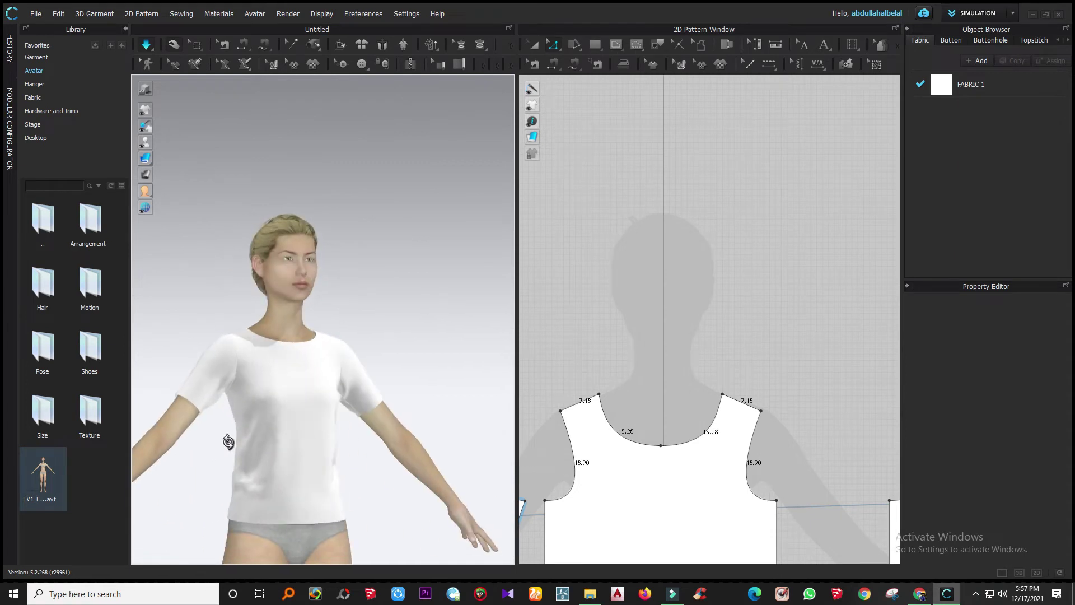
scroll(316, 470, down, 2)
scroll(622, 502, down, 5)
scroll(669, 534, up, 5)
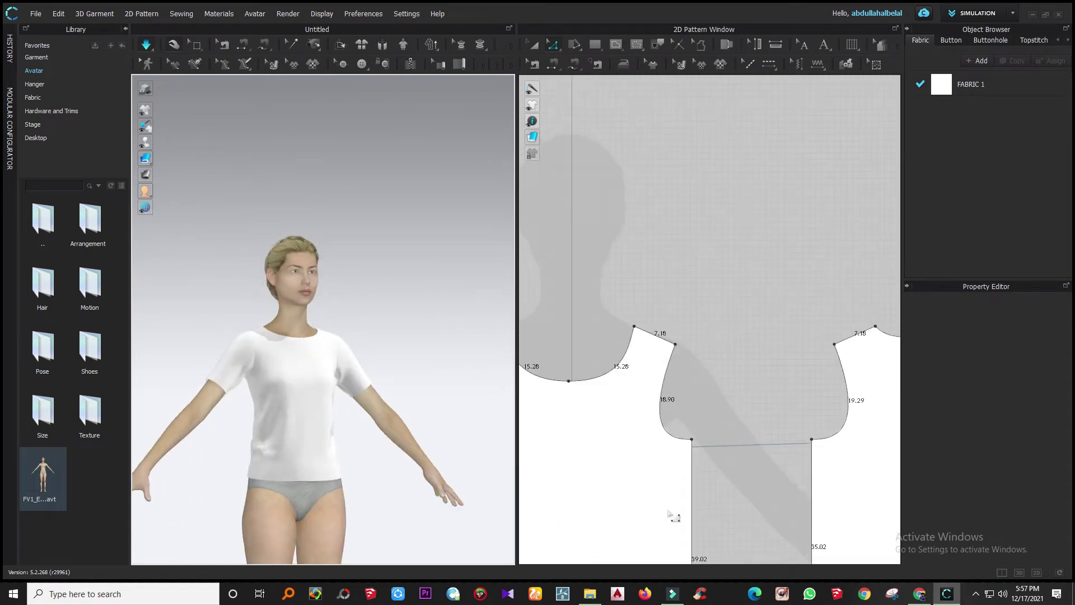
scroll(669, 513, down, 3)
scroll(669, 488, up, 2)
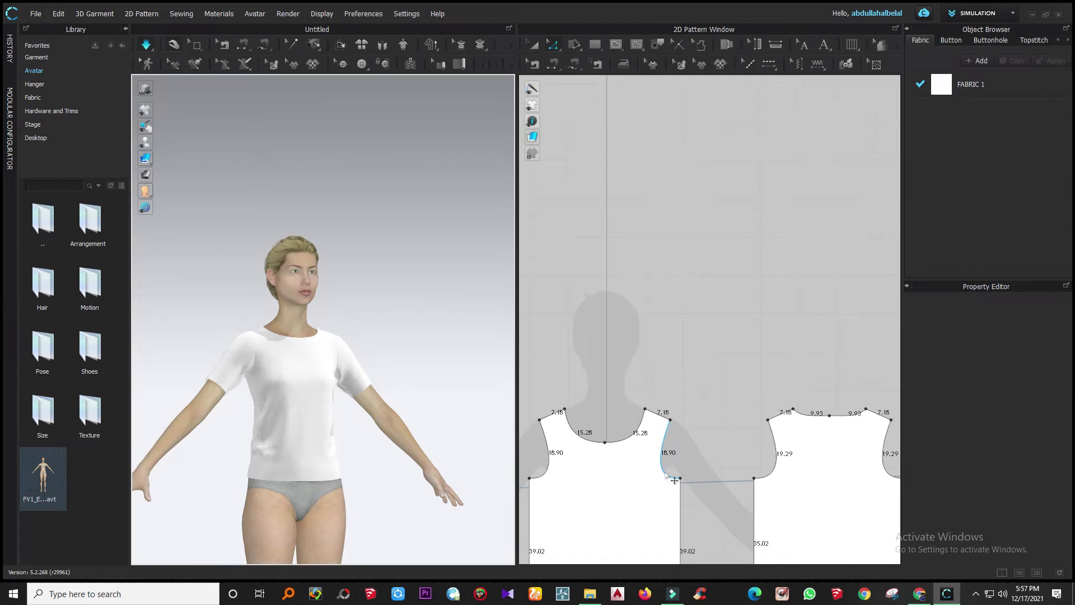
scroll(674, 480, down, 2)
scroll(613, 456, up, 5)
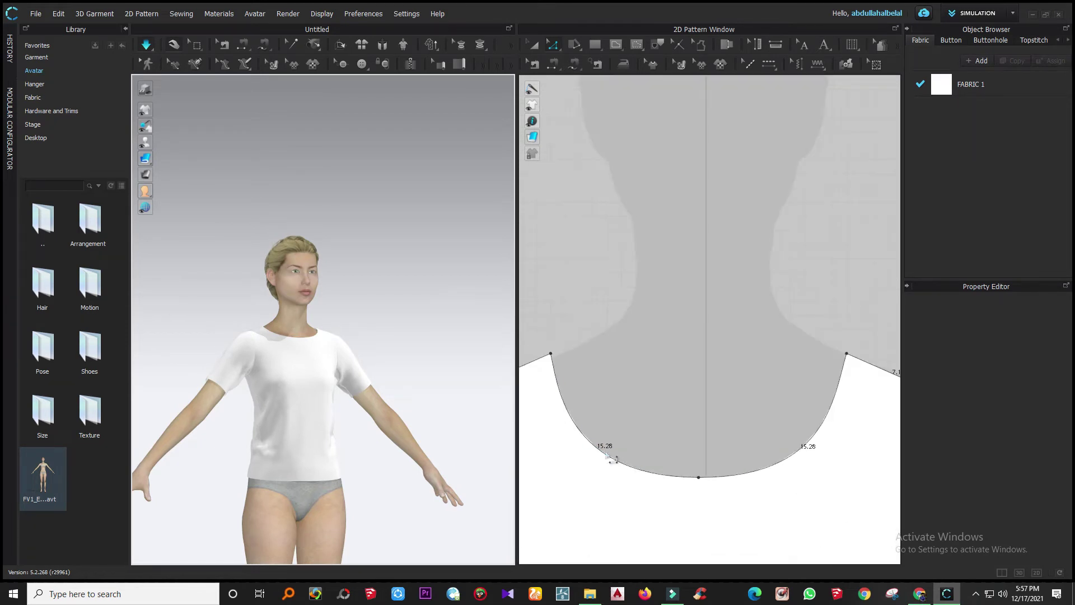
right_drag(427, 422, 331, 408)
right_drag(435, 425, 482, 424)
scroll(722, 455, down, 3)
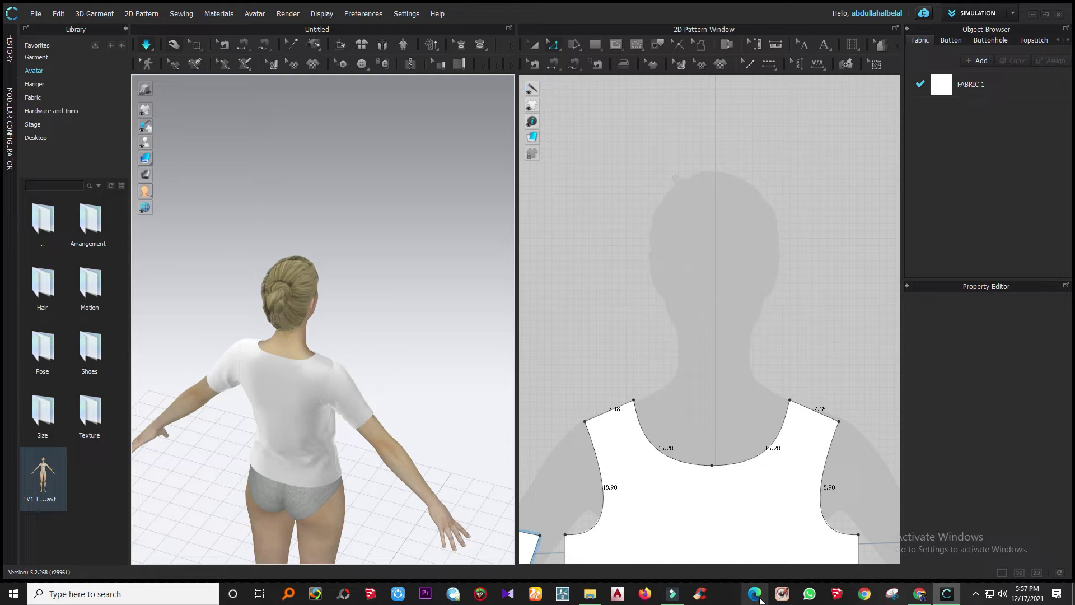
- Check the neckline lengths on the front and back patterns to find the length needed for a neckband
mouse_move(923, 596)
scroll(766, 477, down, 5)
scroll(656, 397, up, 1)
scroll(655, 398, up, 3)
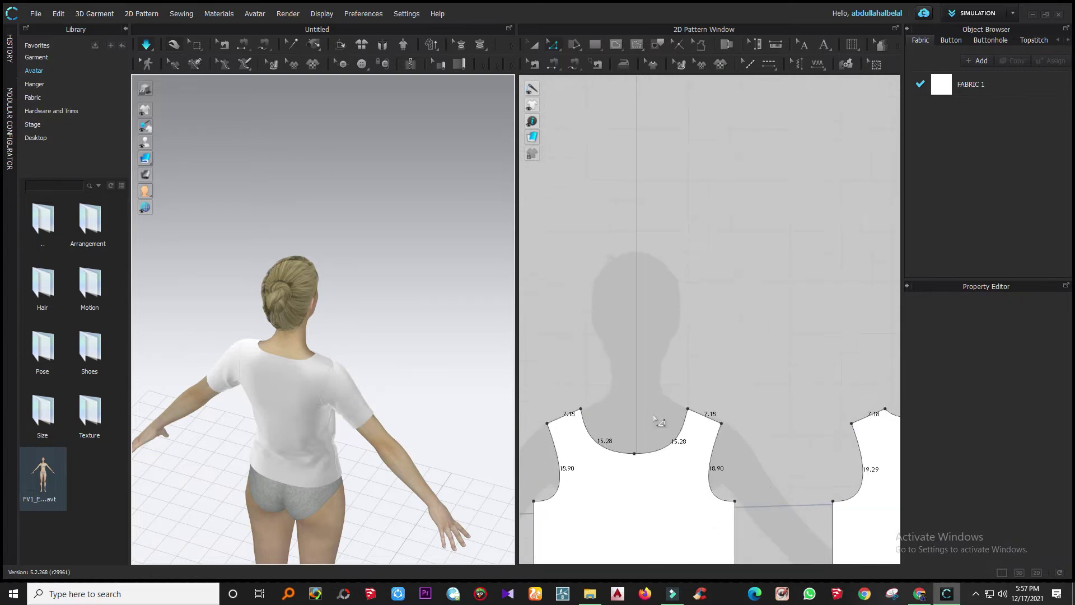
middle_drag(638, 457, 638, 466)
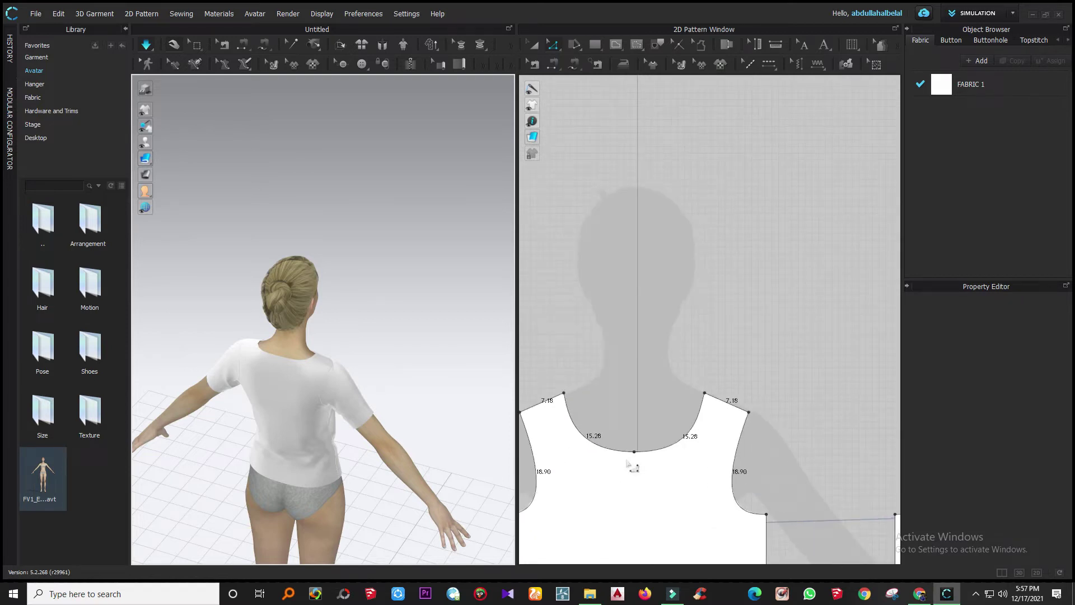
scroll(630, 464, down, 4)
scroll(804, 446, up, 4)
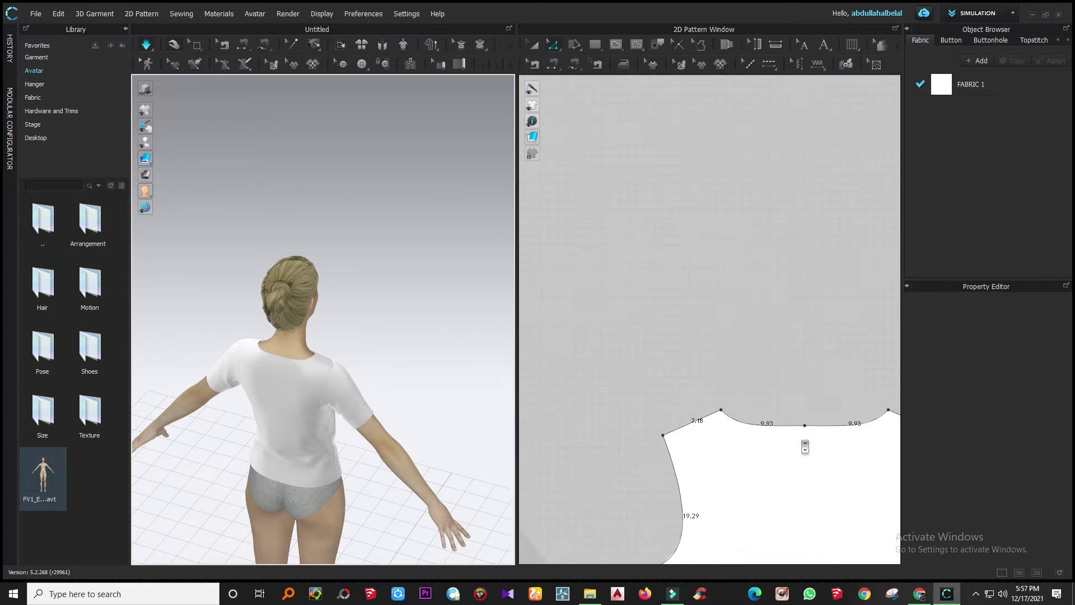
scroll(801, 444, down, 2)
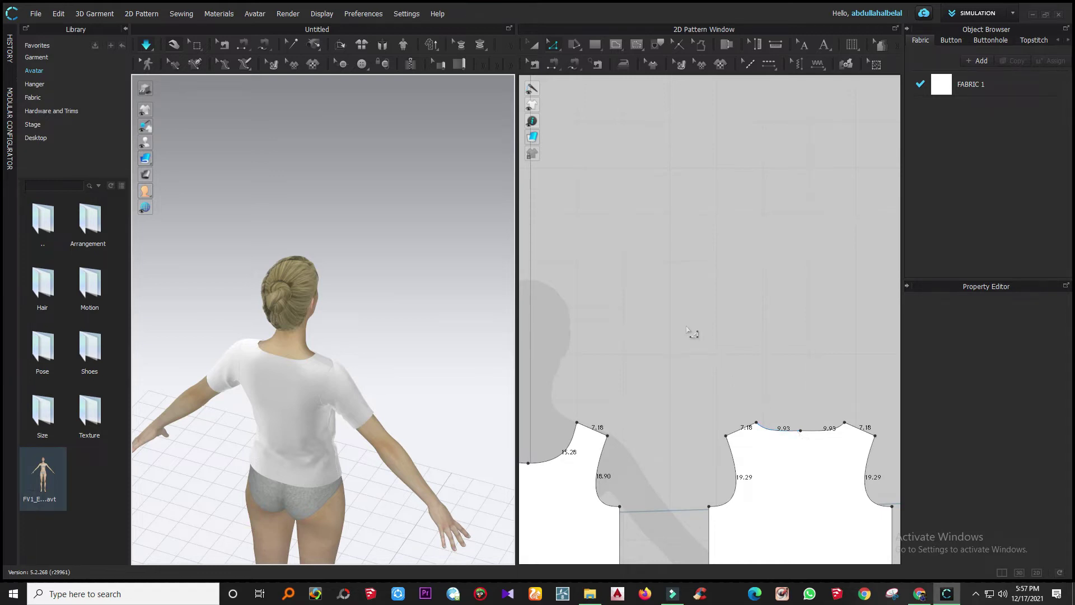
- Create a rectangular neckband pattern 25.24 cm wide and 2 cm high above the bodice patterns
click(595, 45)
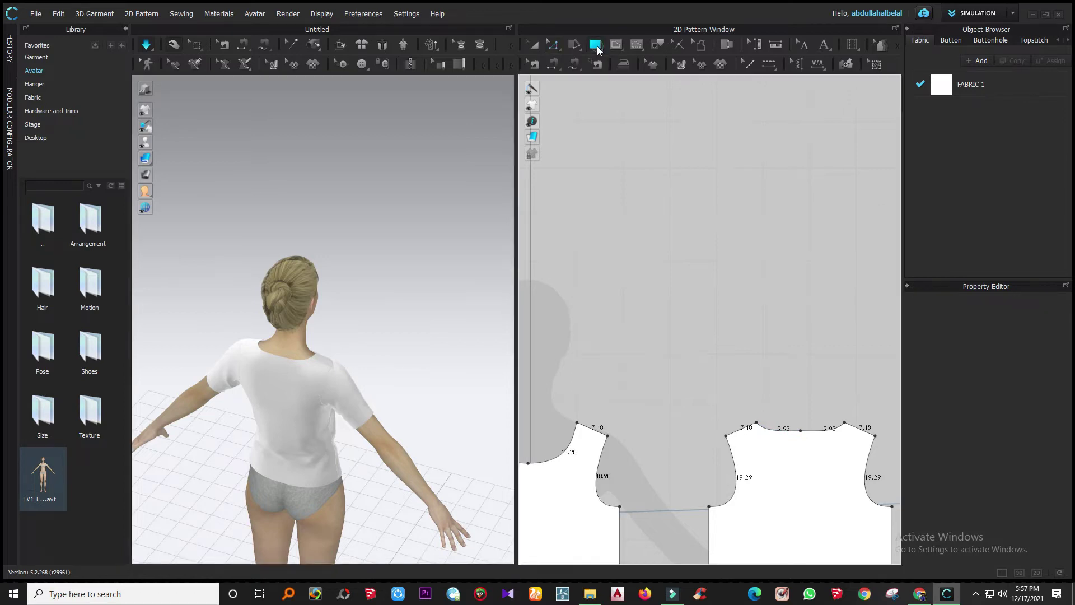
click(606, 295)
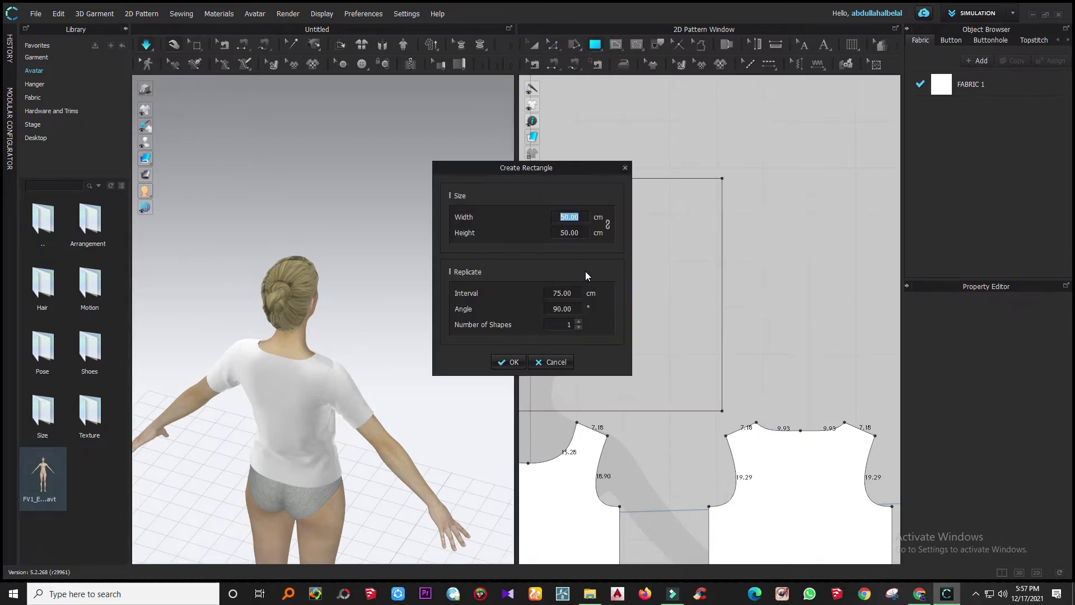
text(25.24)
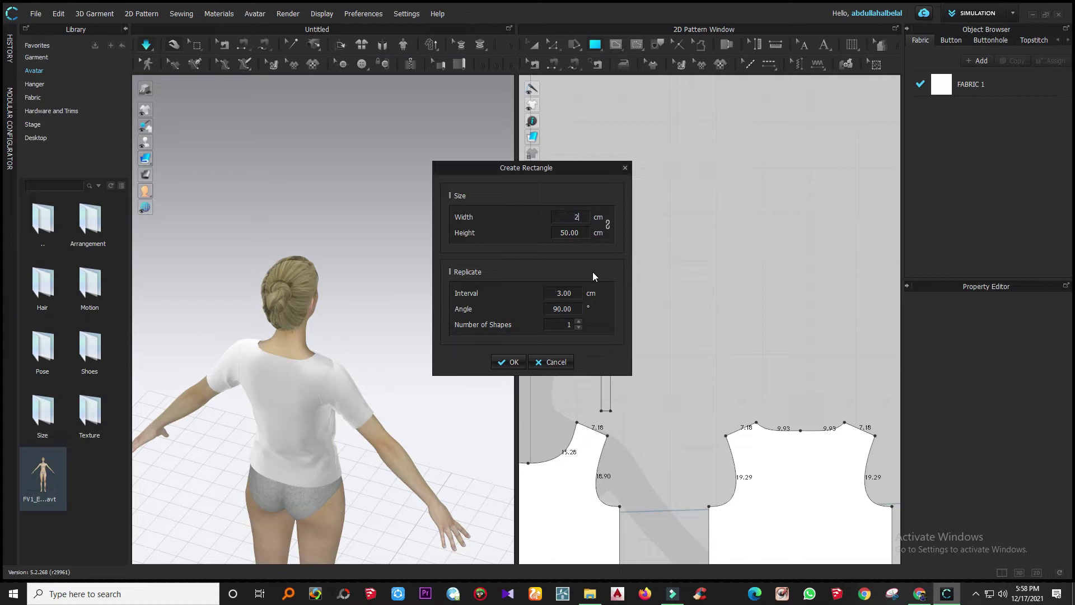
double_click(582, 232)
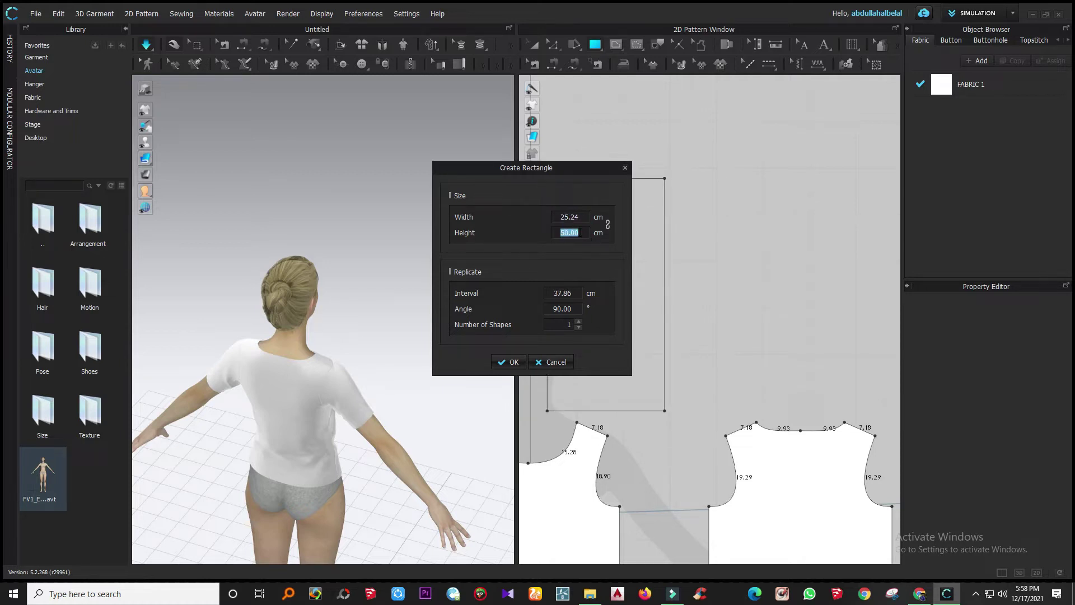
text(2)
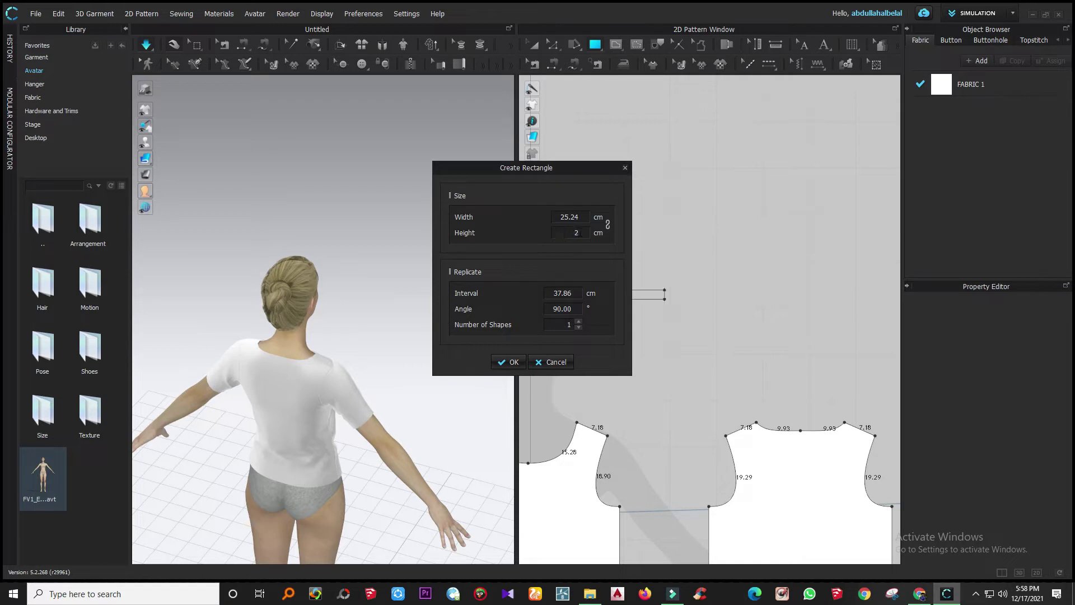
key(Return)
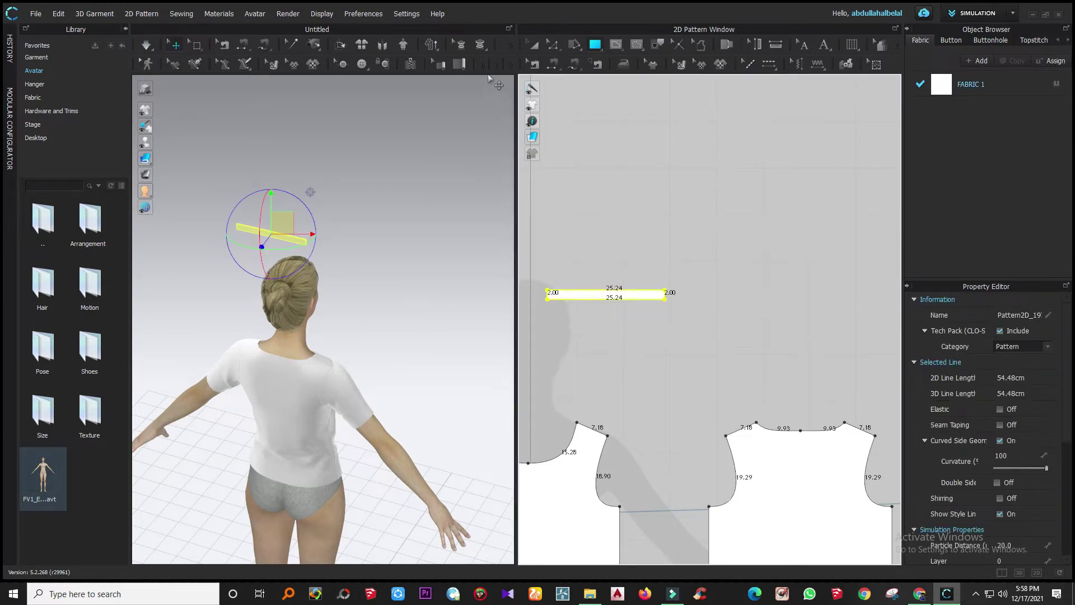
- Unfold the neckband rectangle along its right-hand 2 cm edge to double its length
click(534, 45)
click(674, 269)
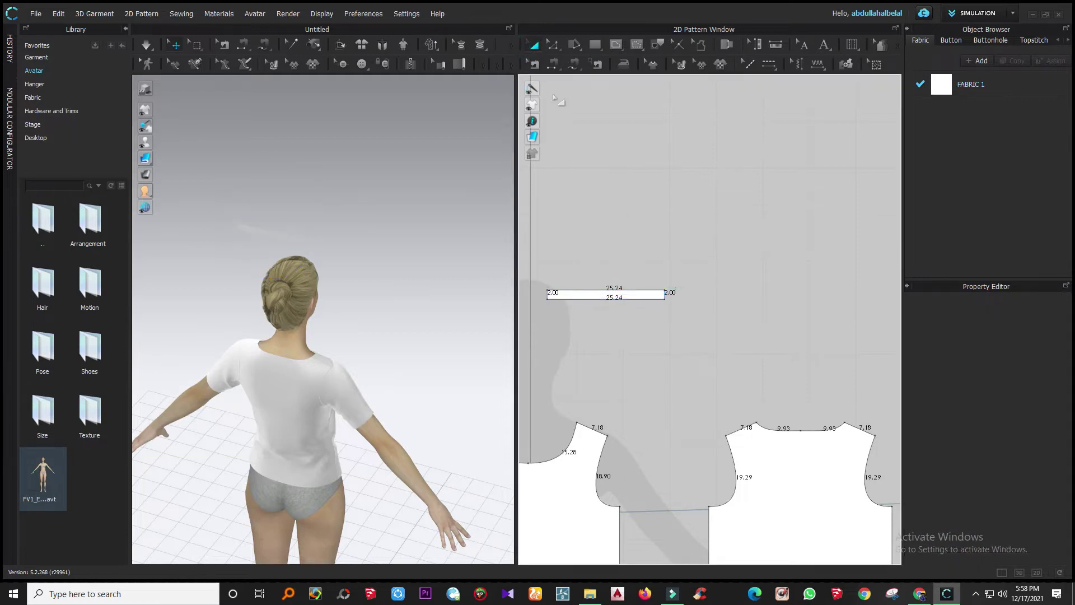
click(552, 44)
scroll(657, 297, up, 3)
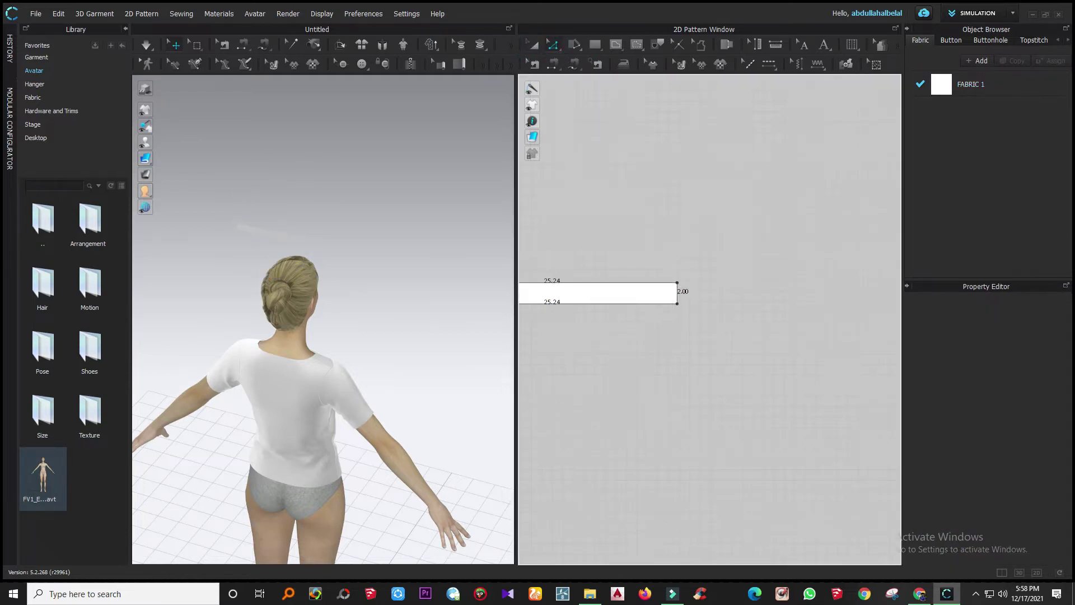
click(678, 293)
right_click(677, 290)
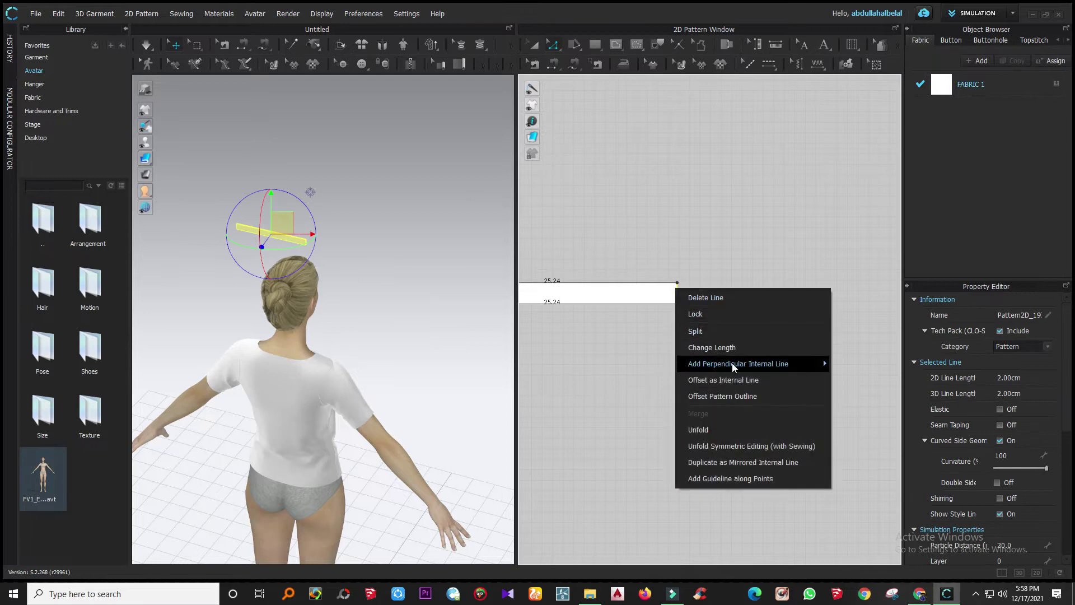
click(726, 430)
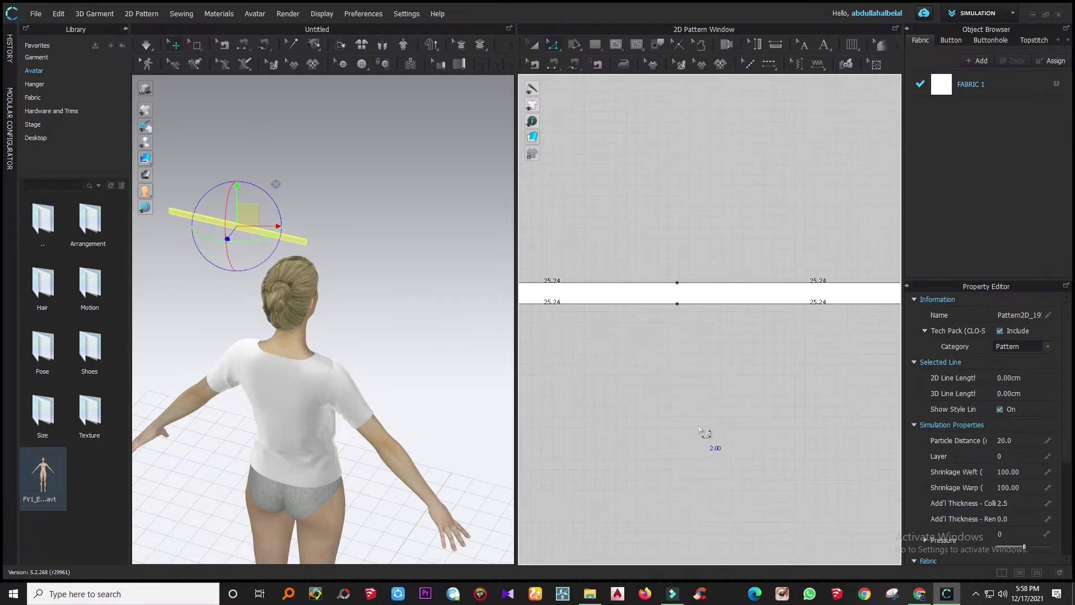
click(508, 381)
- Show the avatar's arrangement points and place the neckband at the point on the back of the neck
right_drag(245, 367, 291, 333)
click(144, 142)
scroll(279, 263, up, 5)
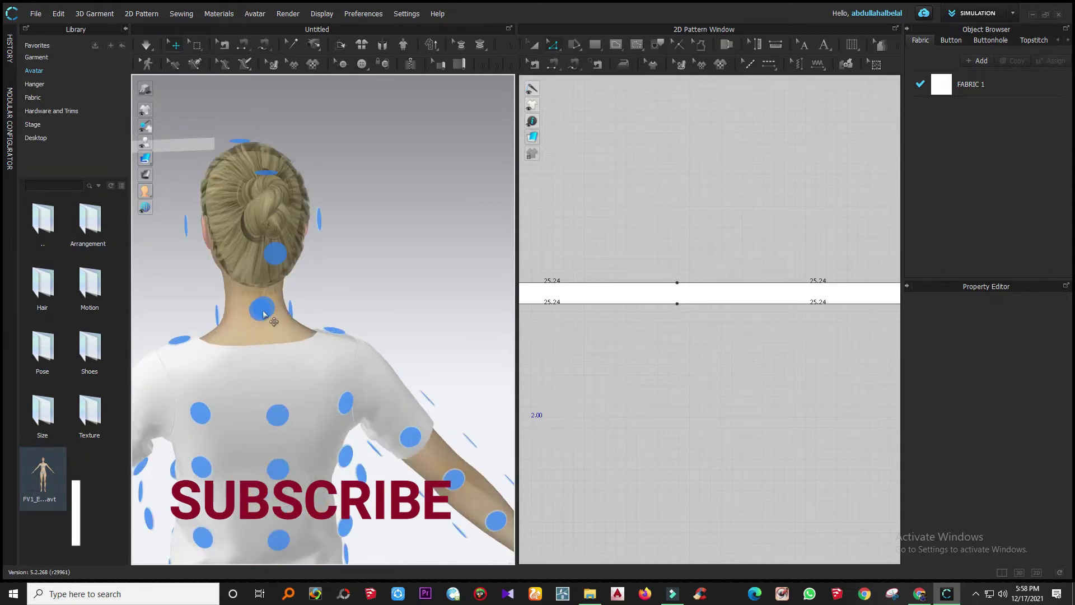
click(534, 45)
click(727, 294)
click(261, 309)
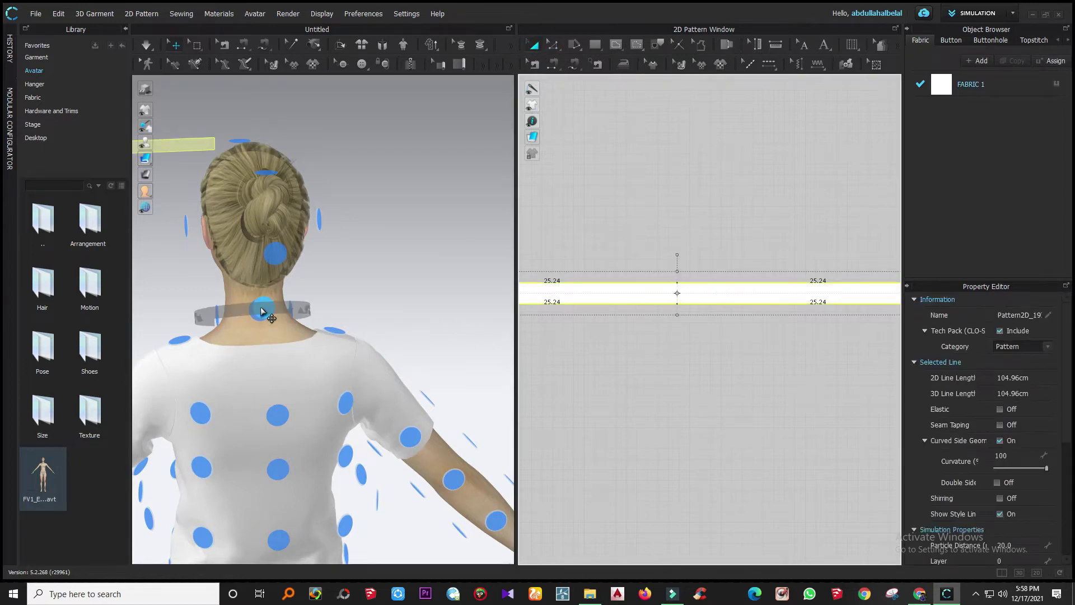
- Check the neckband from the front and side, and rearrange it around the neck from the side neck point
right_drag(240, 336, 458, 351)
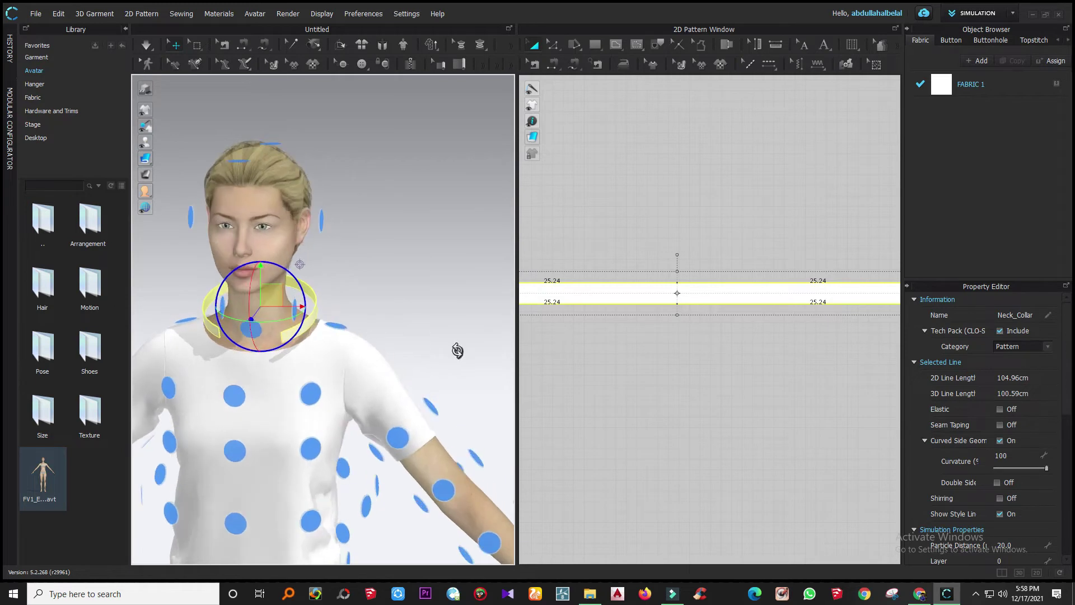
right_drag(418, 341, 334, 321)
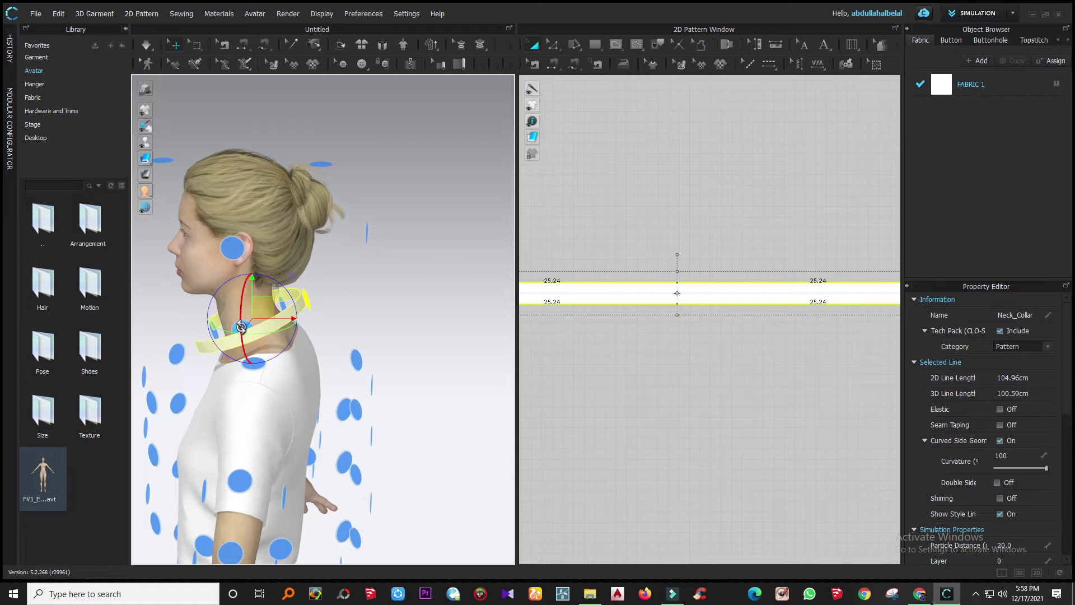
click(487, 343)
click(677, 293)
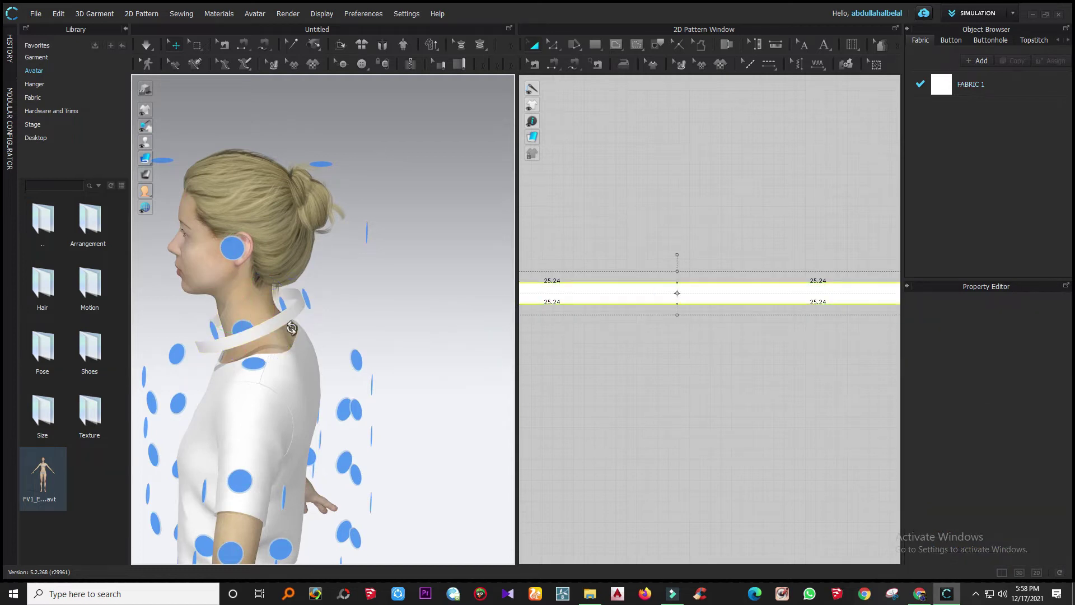
click(253, 365)
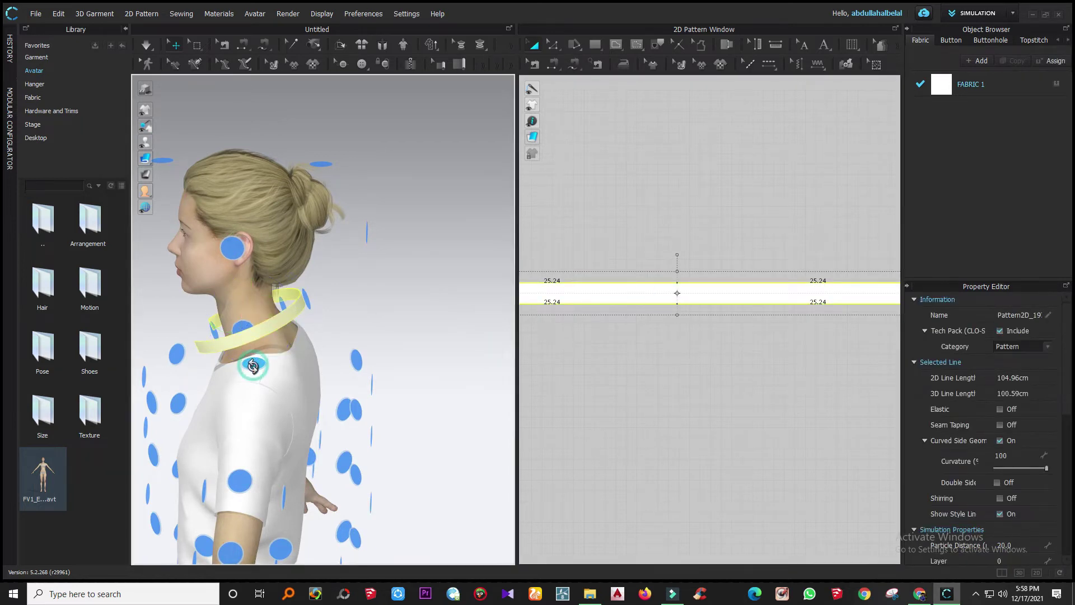
drag(269, 336, 243, 331)
right_drag(243, 333, 386, 335)
click(420, 311)
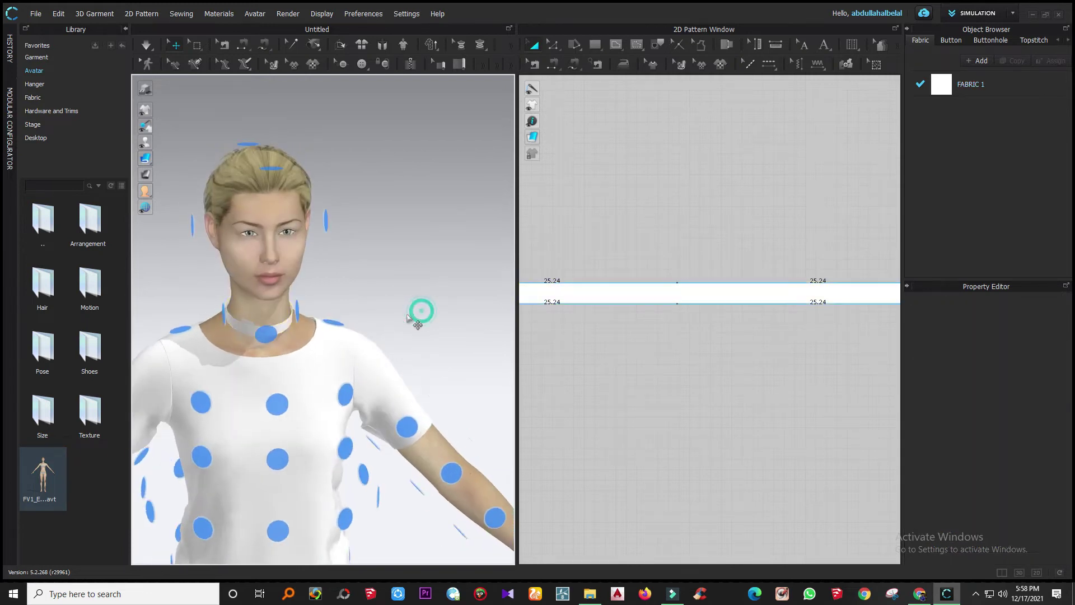
scroll(404, 323, down, 2)
scroll(586, 291, down, 4)
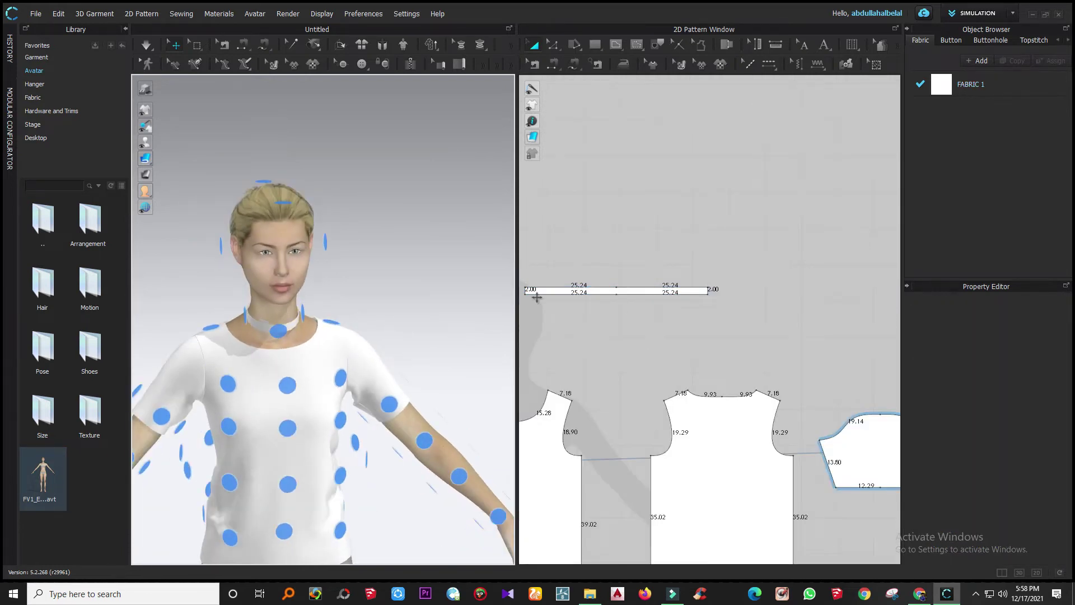
scroll(536, 298, down, 5)
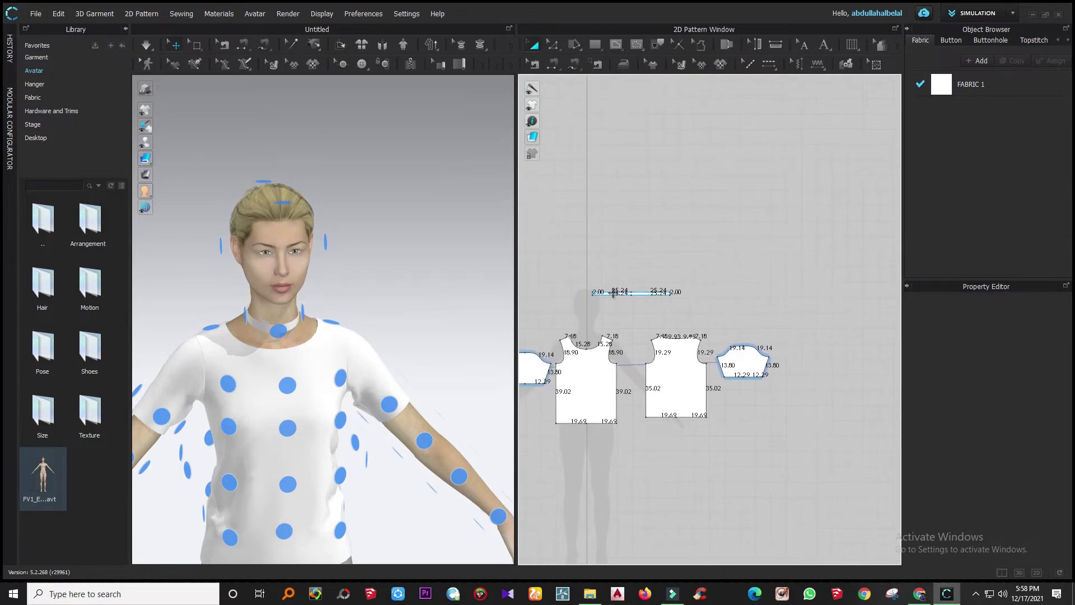
scroll(614, 292, up, 5)
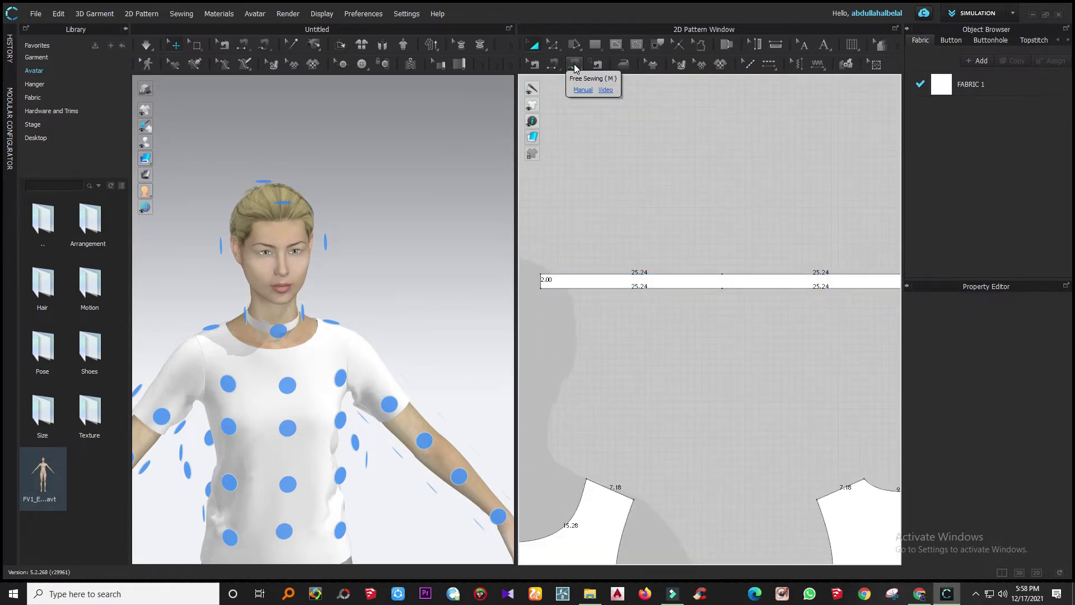
click(575, 68)
scroll(562, 288, down, 3)
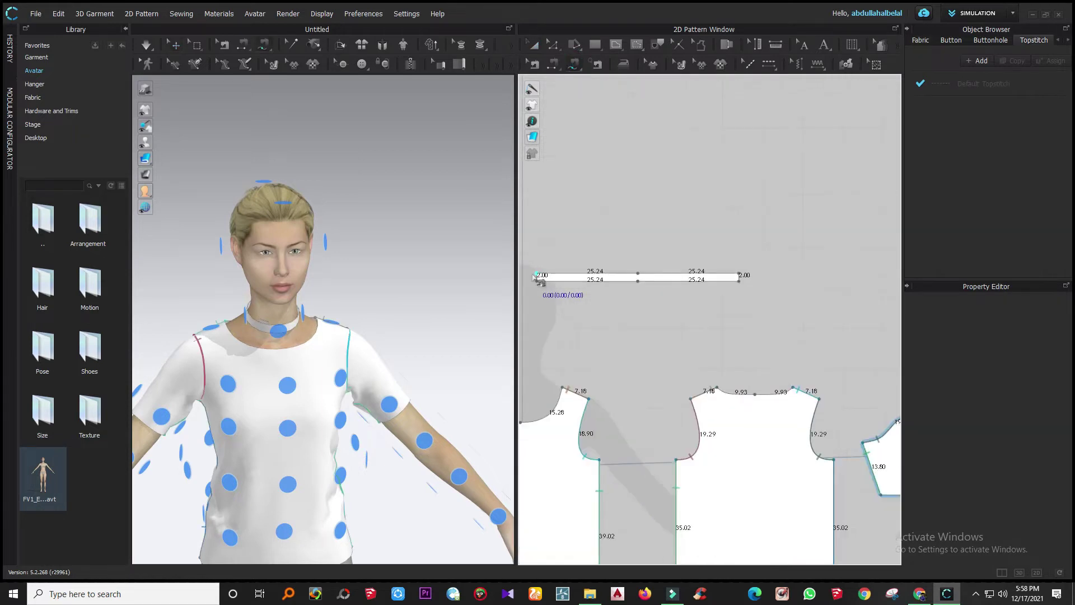
scroll(562, 288, up, 3)
scroll(560, 291, down, 2)
click(538, 277)
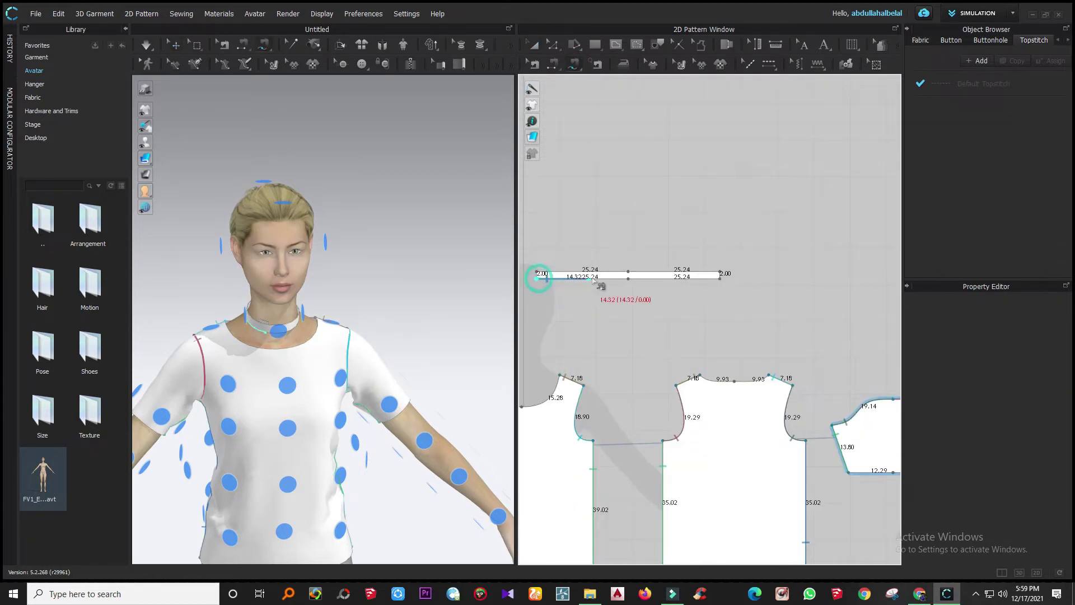
click(721, 279)
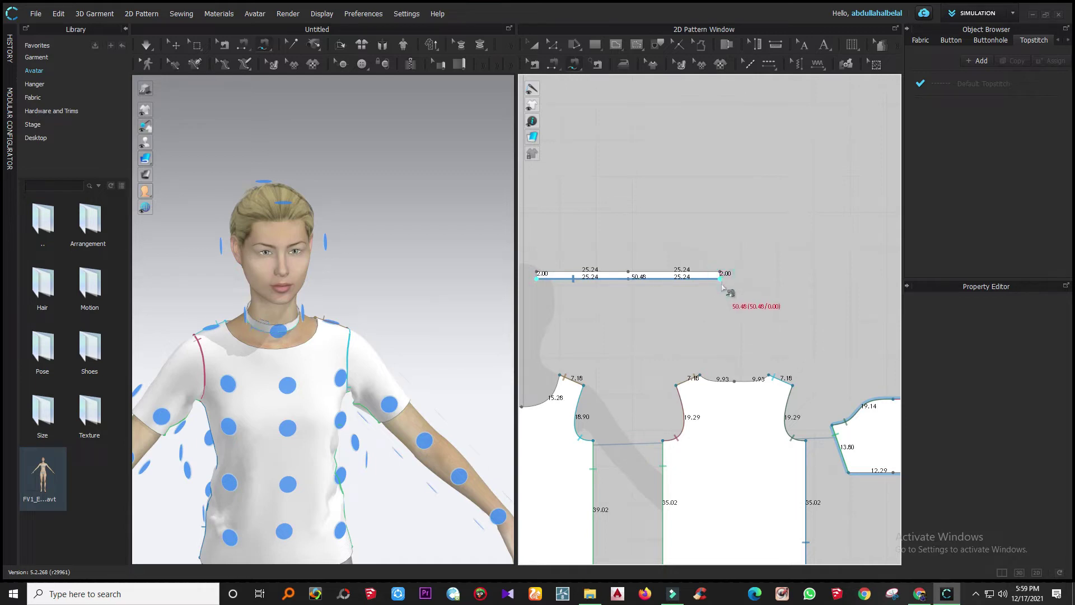
scroll(763, 372, down, 4)
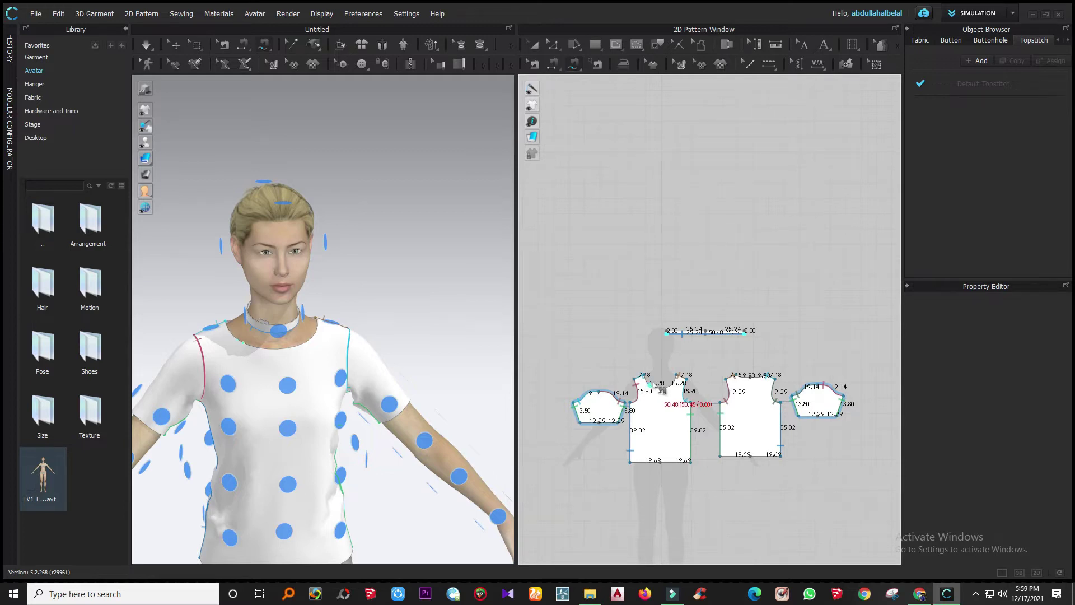
scroll(662, 390, up, 3)
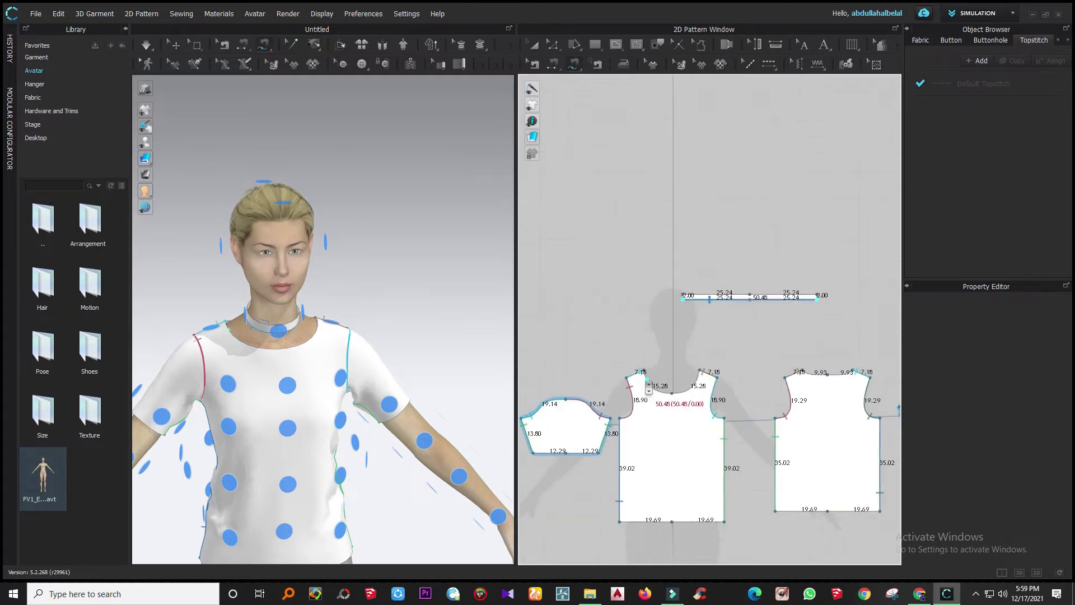
key(Escape)
- Free-sew the neckband's full lower edge to the front bodice neckline, from one shoulder point to the other
click(692, 272)
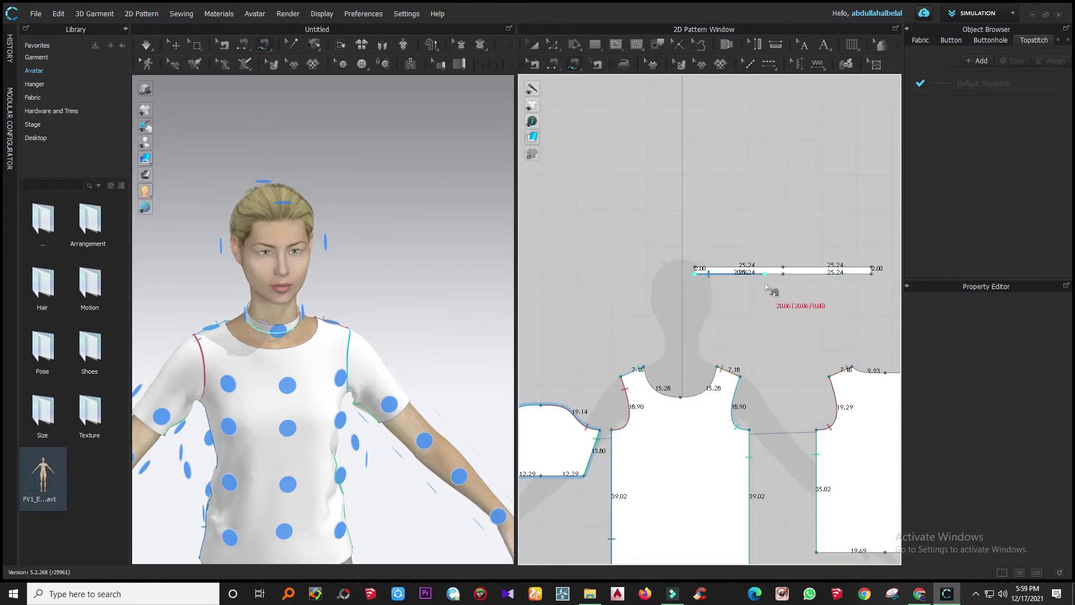
click(873, 274)
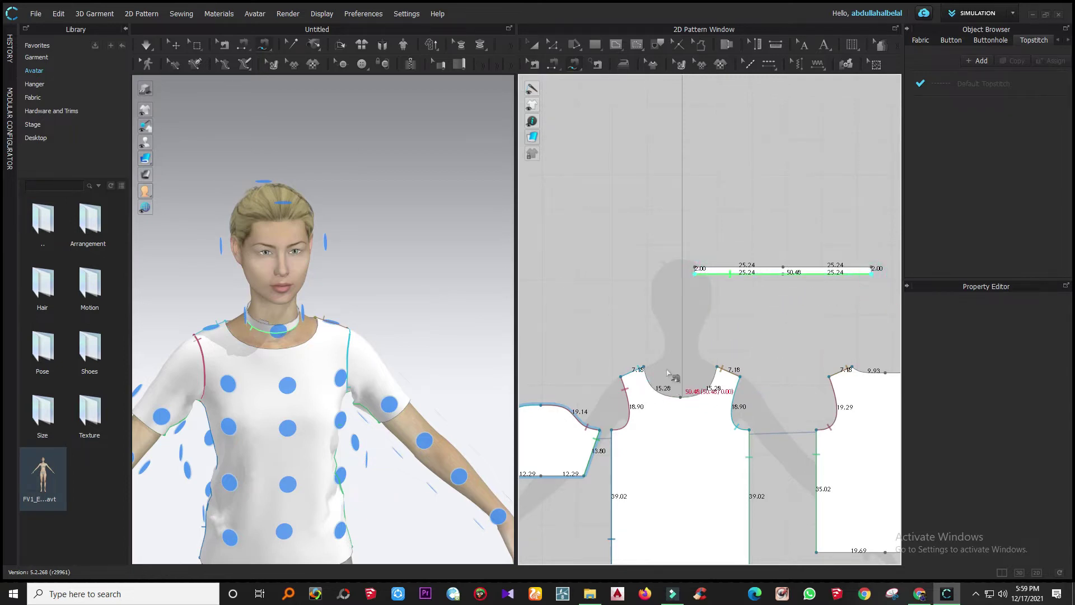
click(643, 368)
click(718, 368)
scroll(728, 381, down, 2)
scroll(739, 376, up, 3)
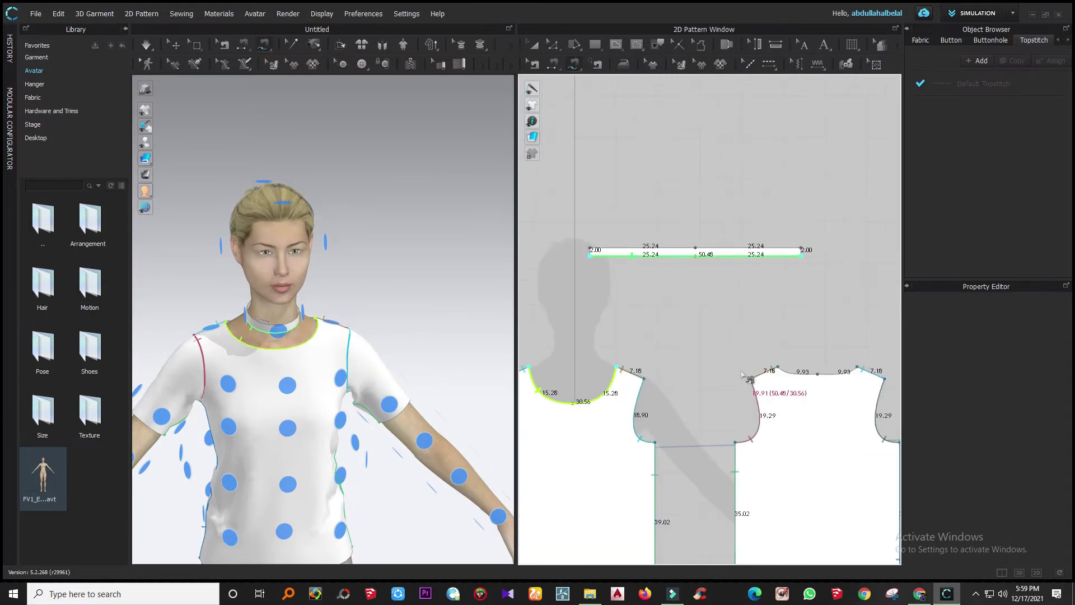
- Add the back bodice neckline, shoulder point to shoulder point, to the same neckband seam and complete the sewing
scroll(705, 377, down, 2)
right_drag(410, 368, 299, 385)
right_drag(467, 345, 444, 309)
right_drag(487, 454, 222, 461)
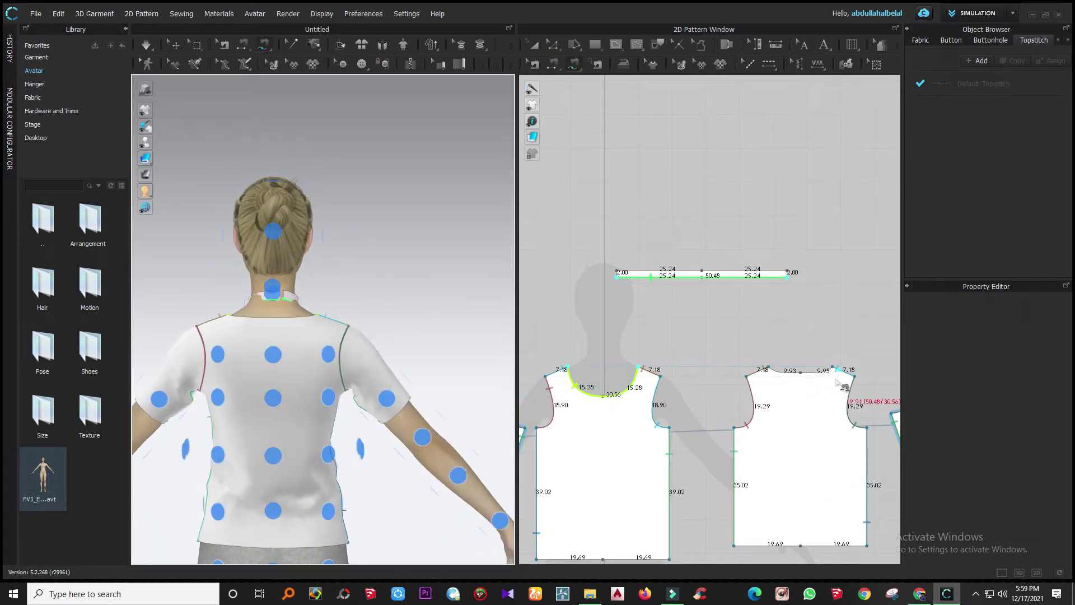
click(773, 372)
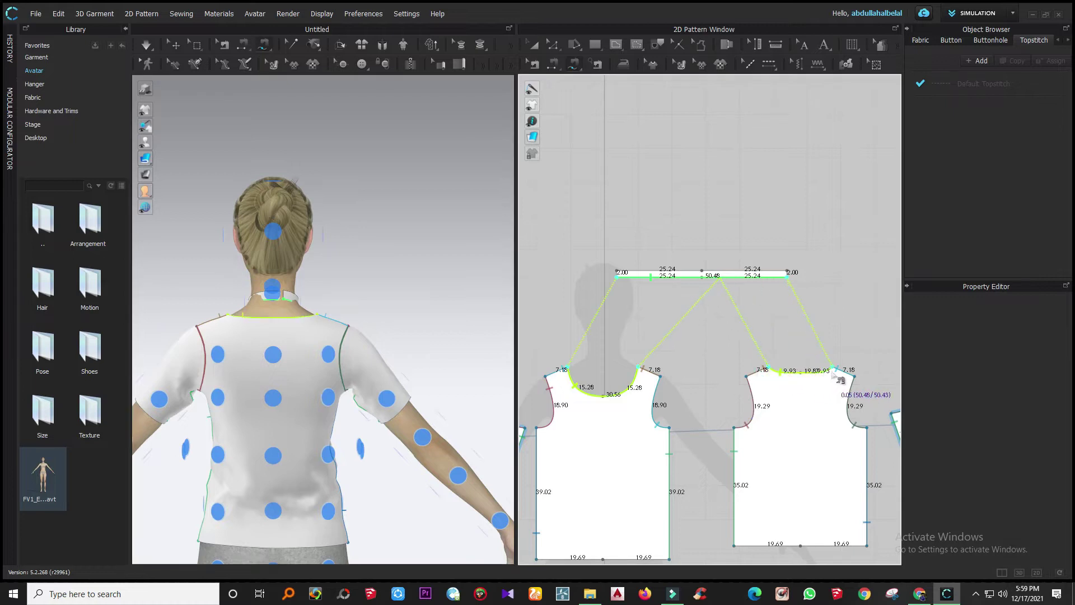
click(832, 366)
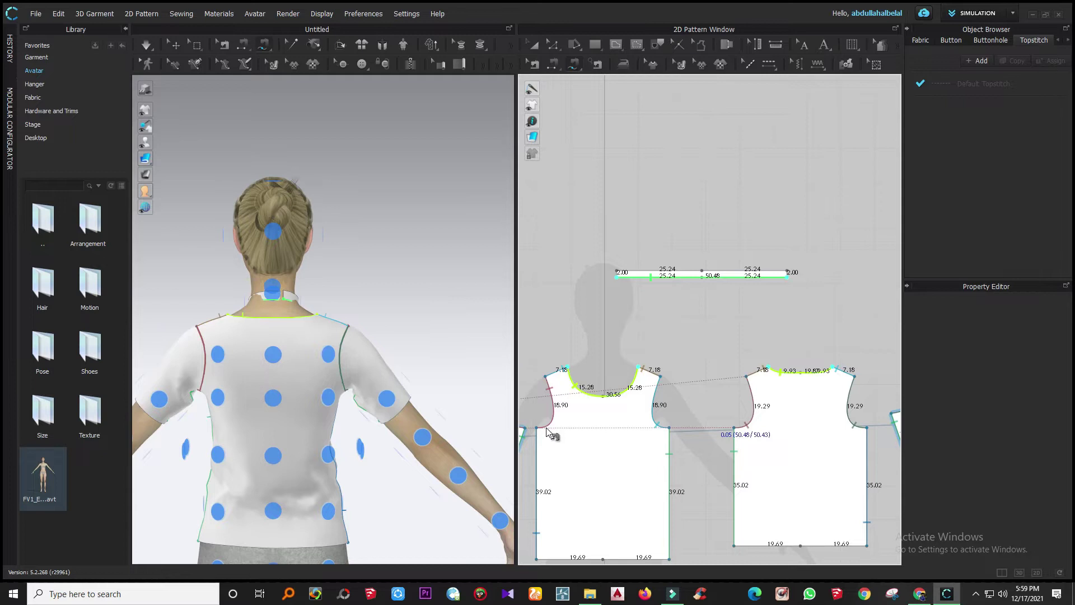
key(Return)
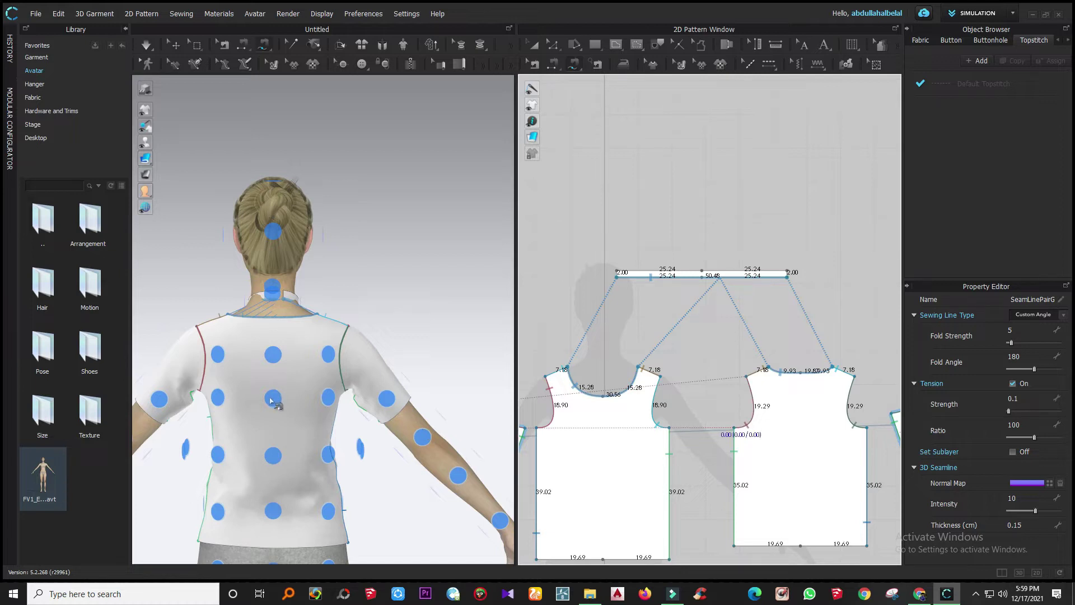
- Simulate the top with the sewn neckband and check it from the side
right_drag(270, 414, 509, 432)
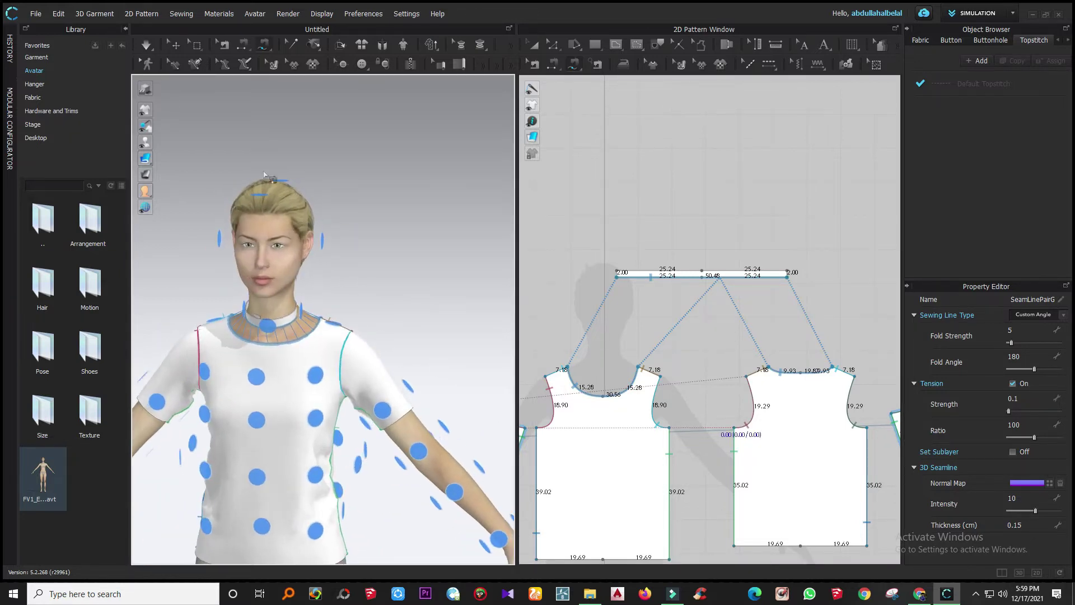
click(535, 44)
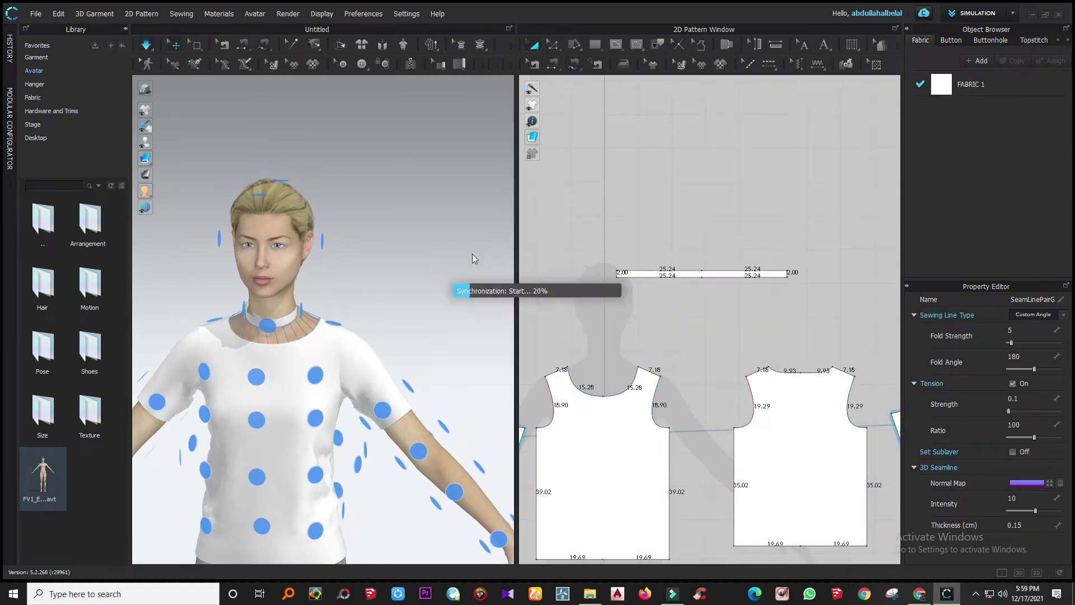
right_drag(326, 377, 465, 380)
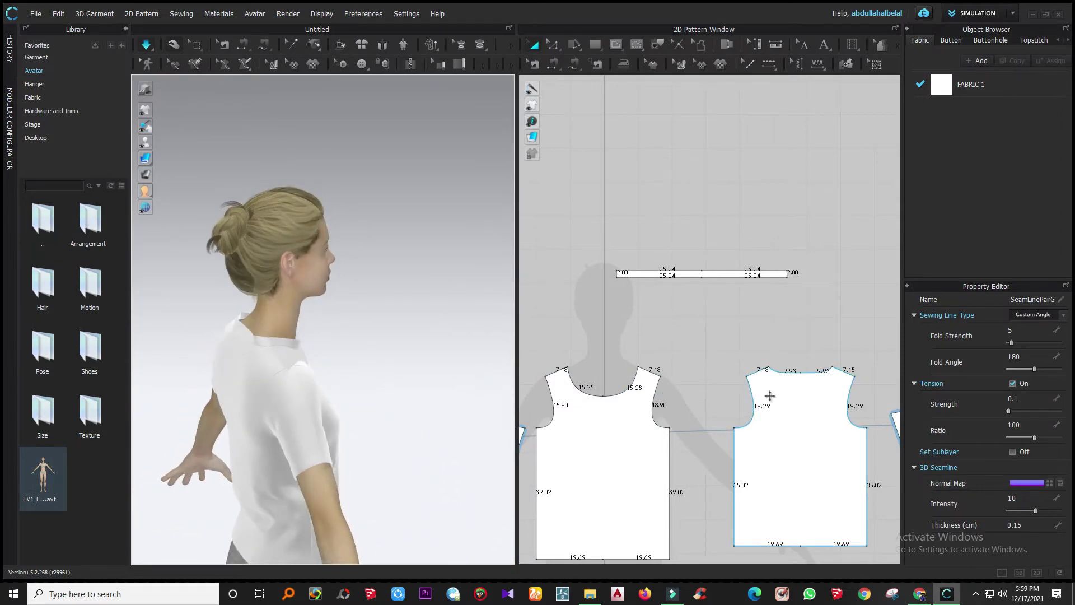
- Try to sew the neckband's two 2 cm short ends together with segment sewing, and undo the seam
scroll(614, 245, up, 4)
scroll(619, 274, down, 3)
click(594, 282)
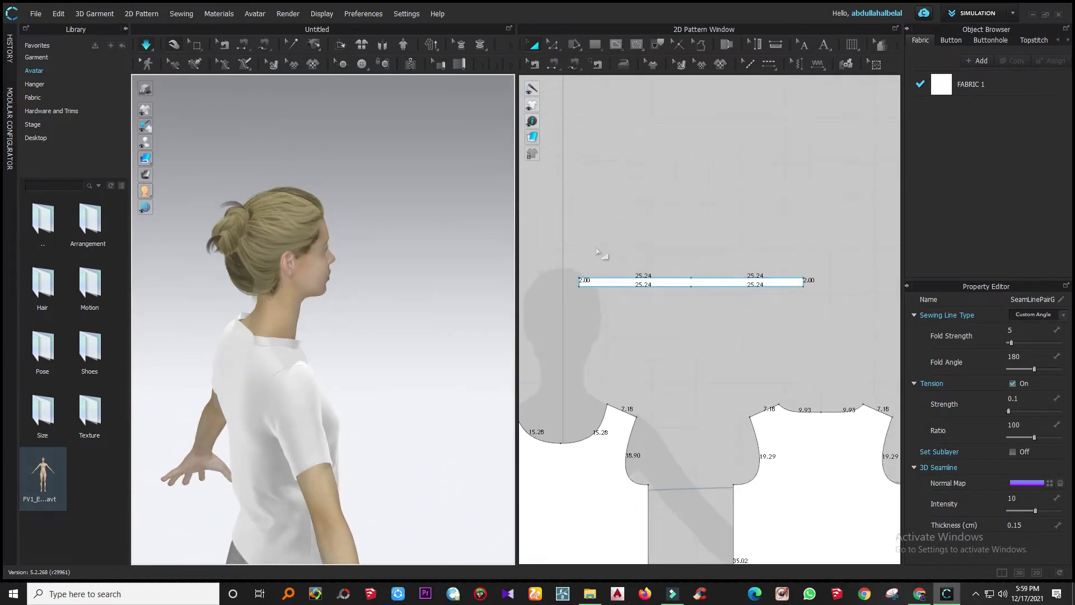
click(552, 63)
scroll(553, 286, up, 3)
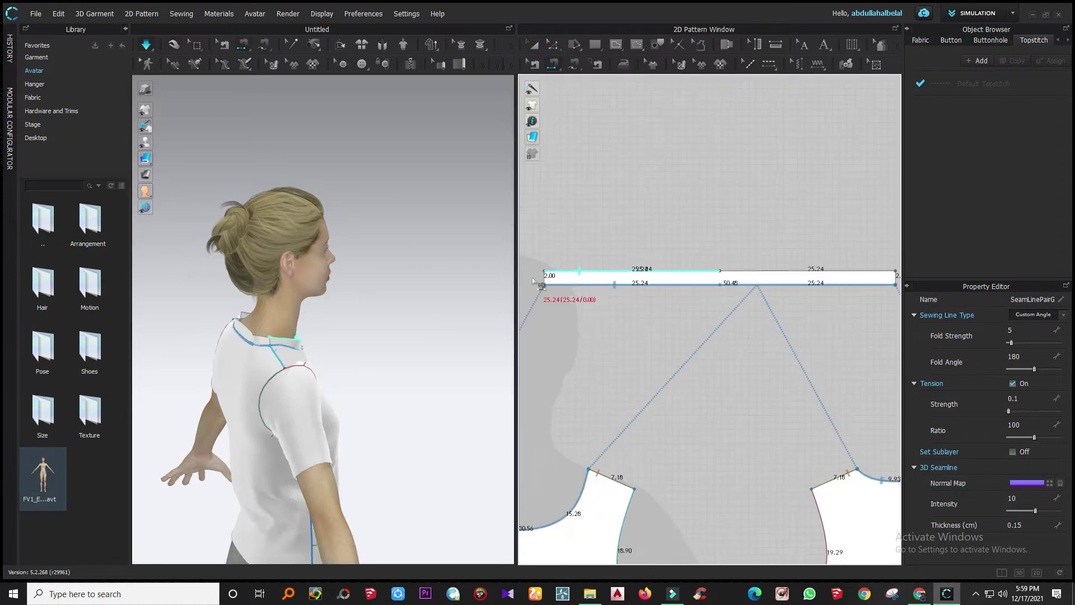
click(546, 279)
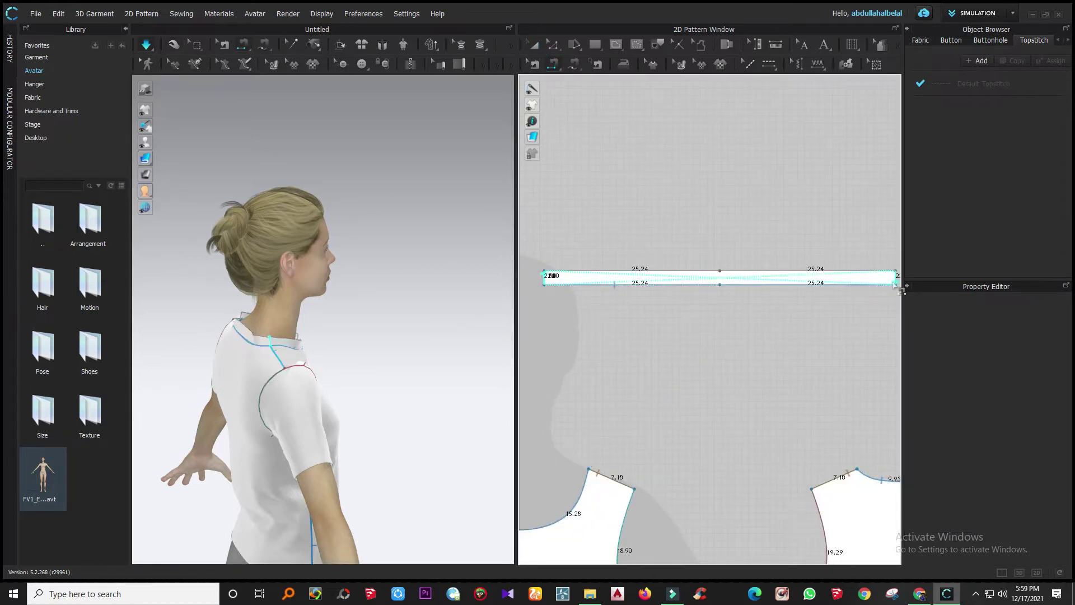
click(897, 277)
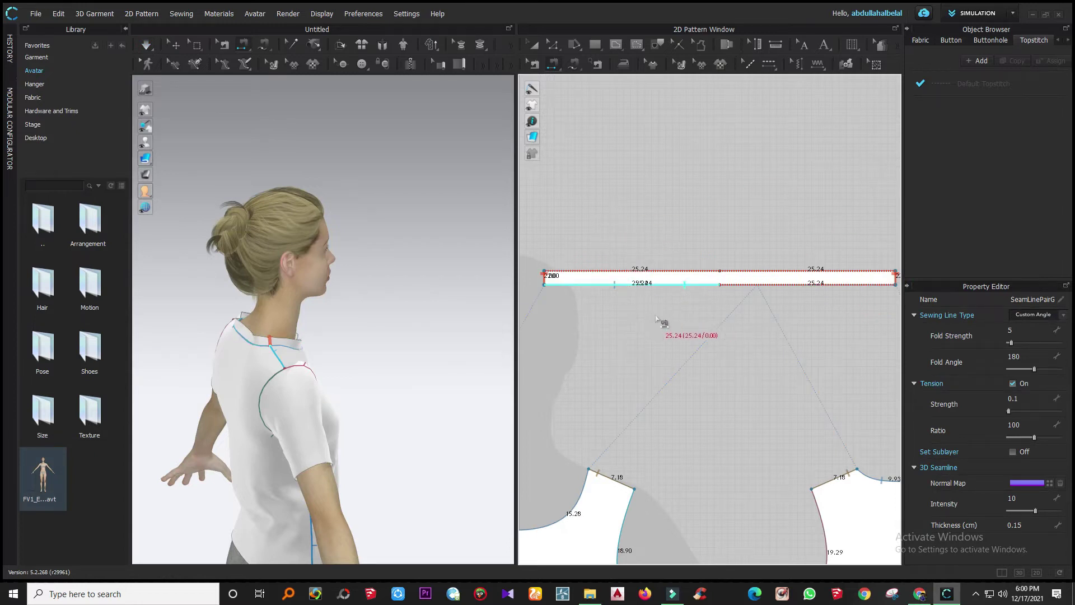
key(ctrl+z)
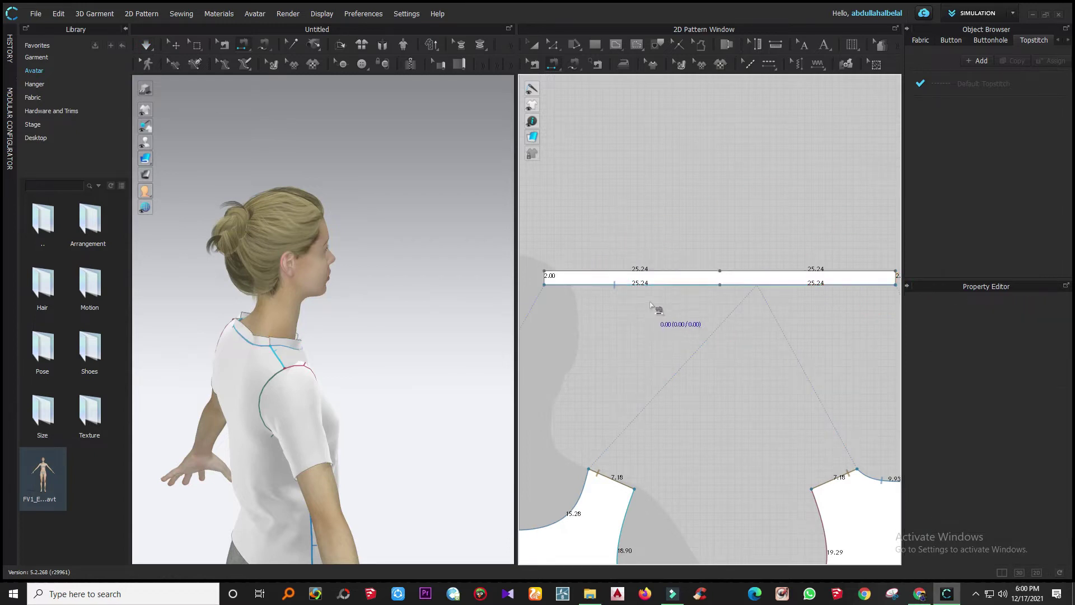
- Sew the neckband's two 2 cm short ends together with uncrossed seam lines and simulate the garment
click(547, 277)
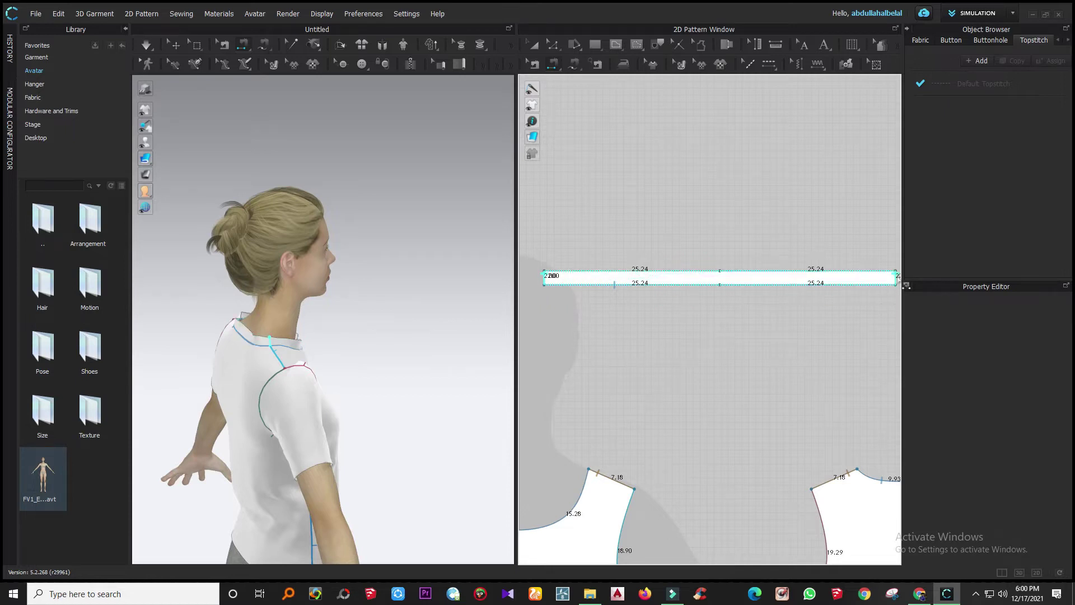
click(903, 281)
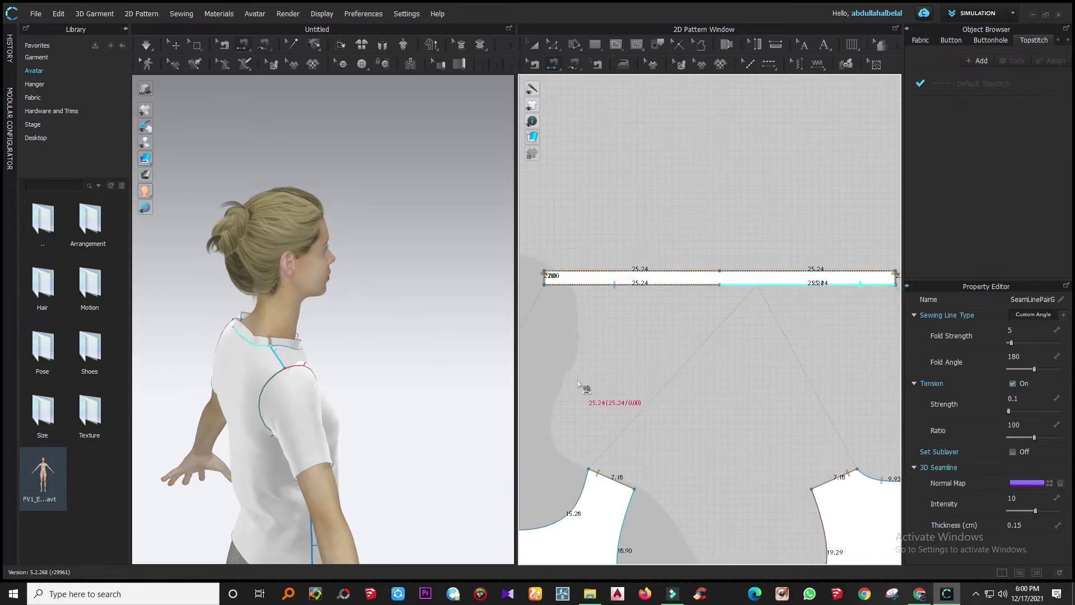
key(space)
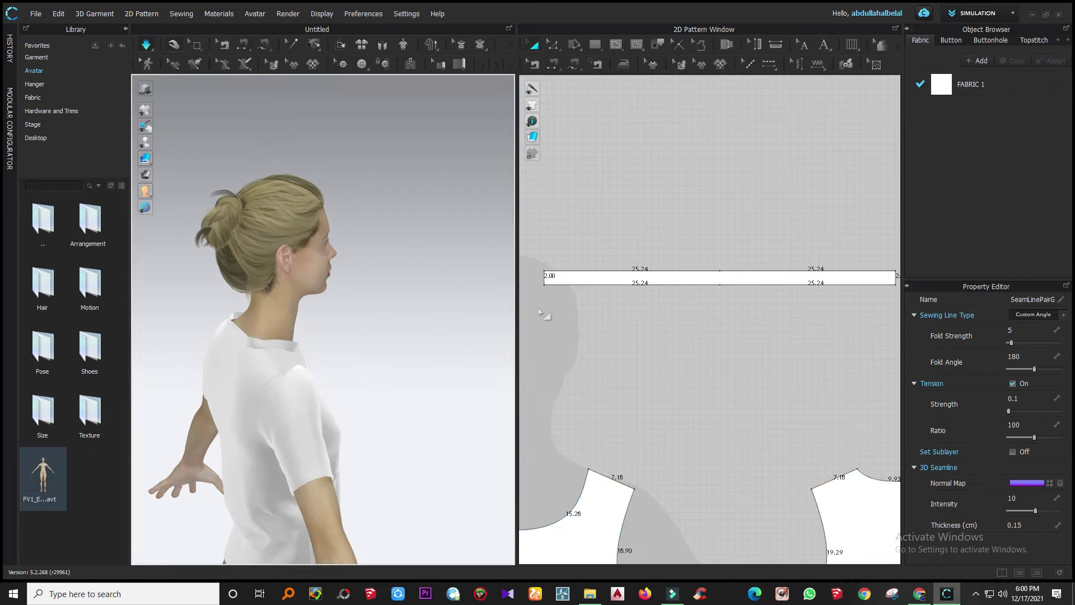
- Shorten the neckband by moving its left short edge inward until the left half is 20.24 cm long, and simulate
scroll(274, 336, up, 2)
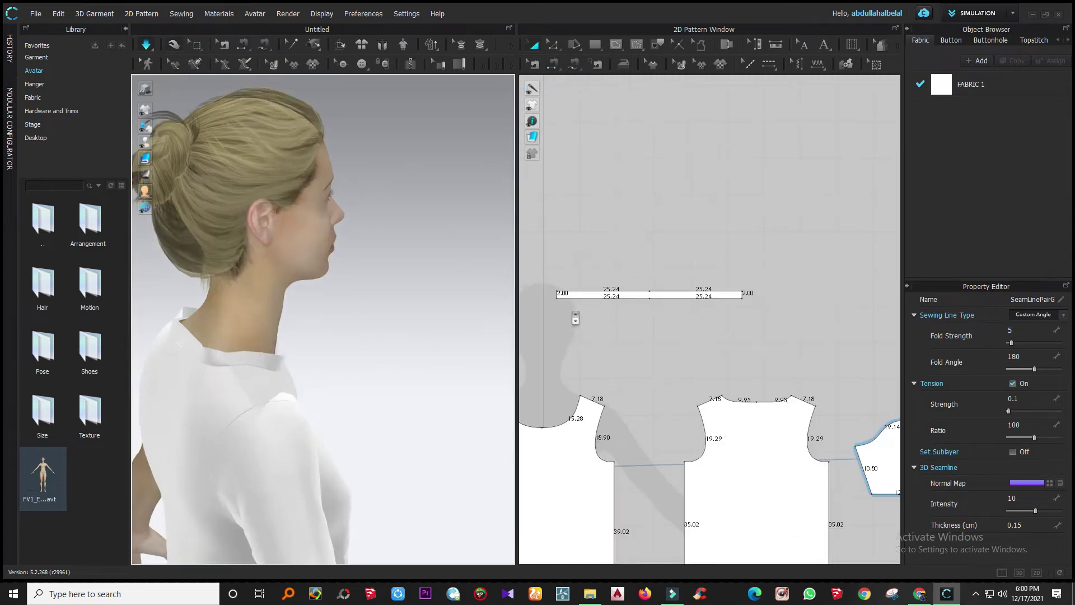
scroll(576, 320, down, 2)
scroll(544, 283, up, 3)
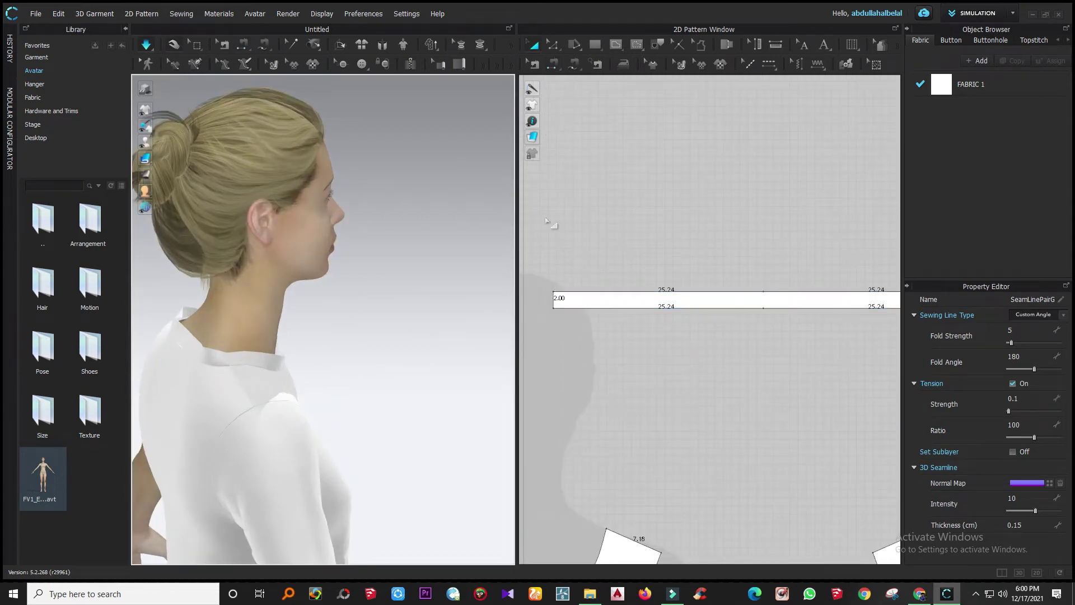
click(557, 43)
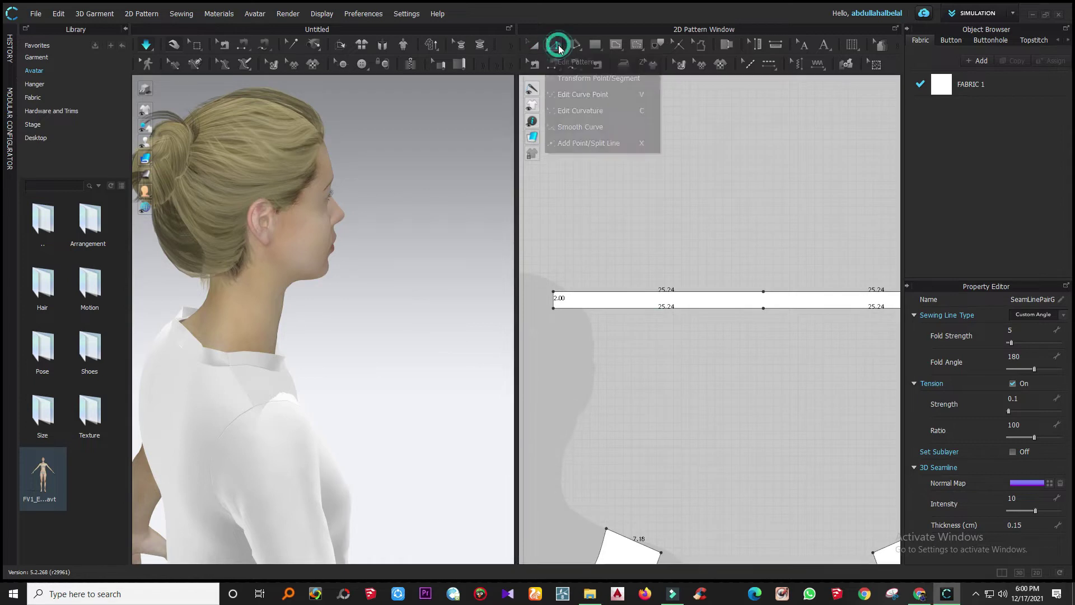
click(569, 66)
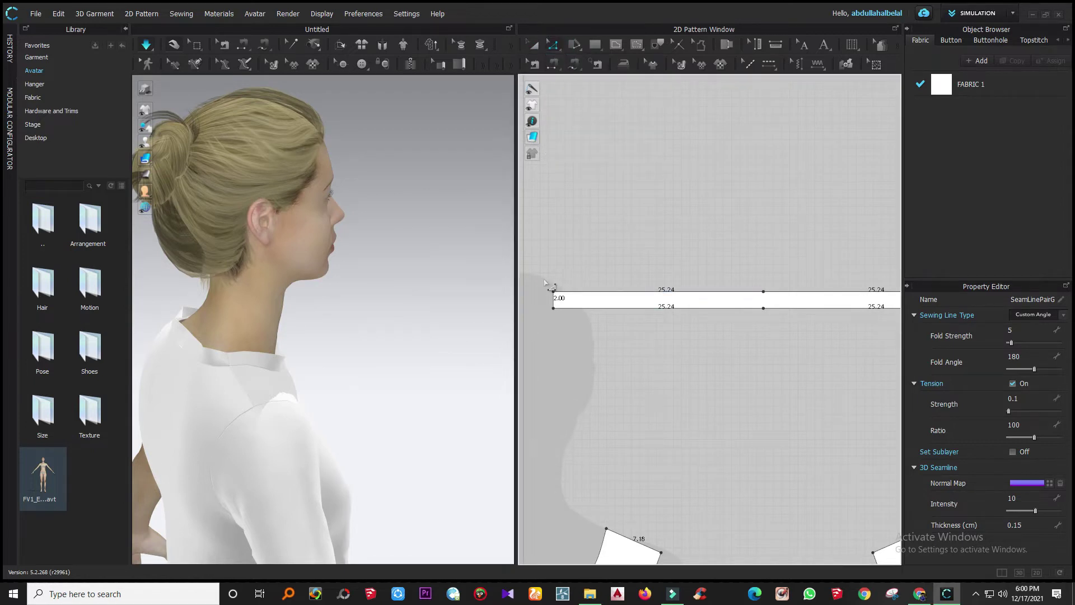
click(553, 300)
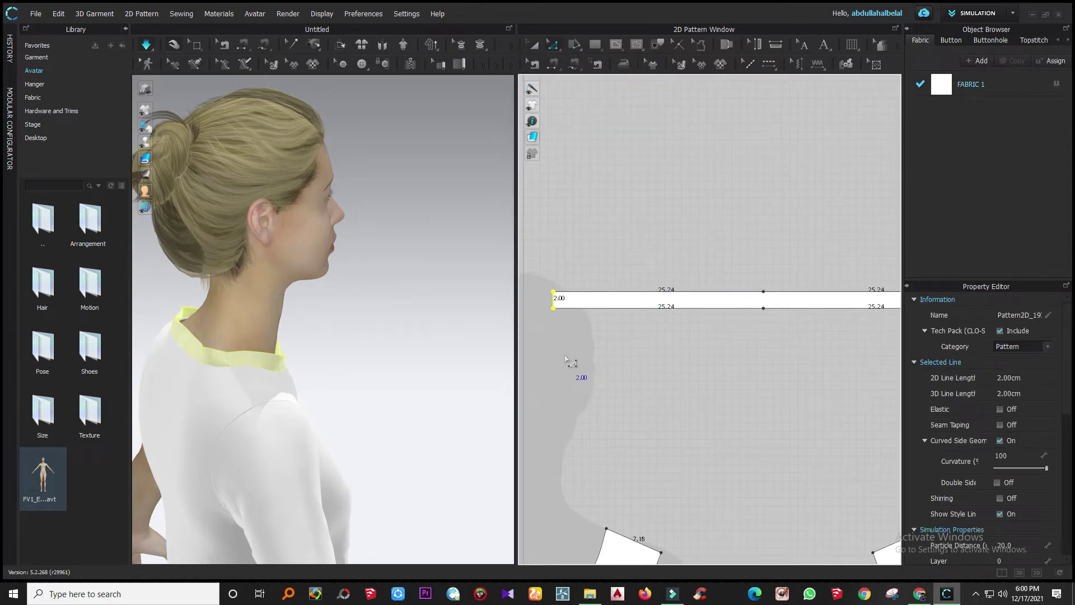
drag(564, 354, 566, 354)
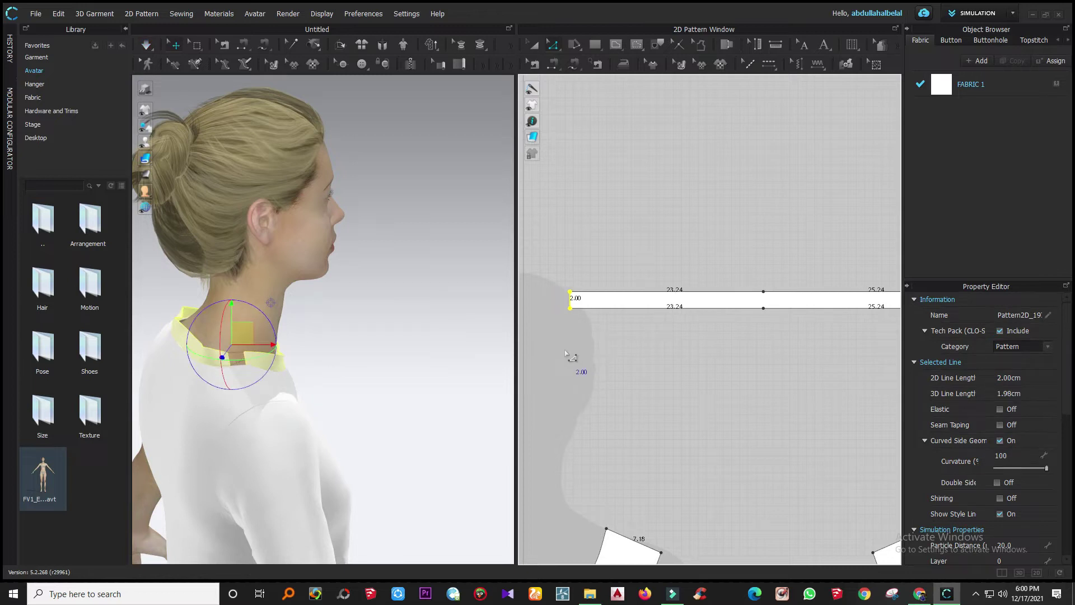
key(Right)
key(Right)
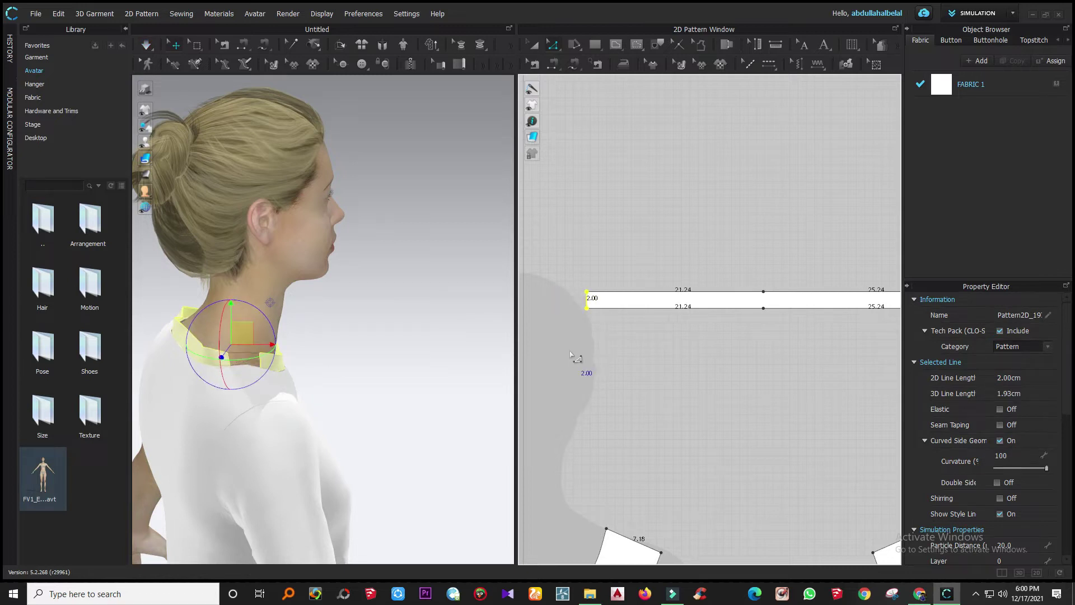
key(Right)
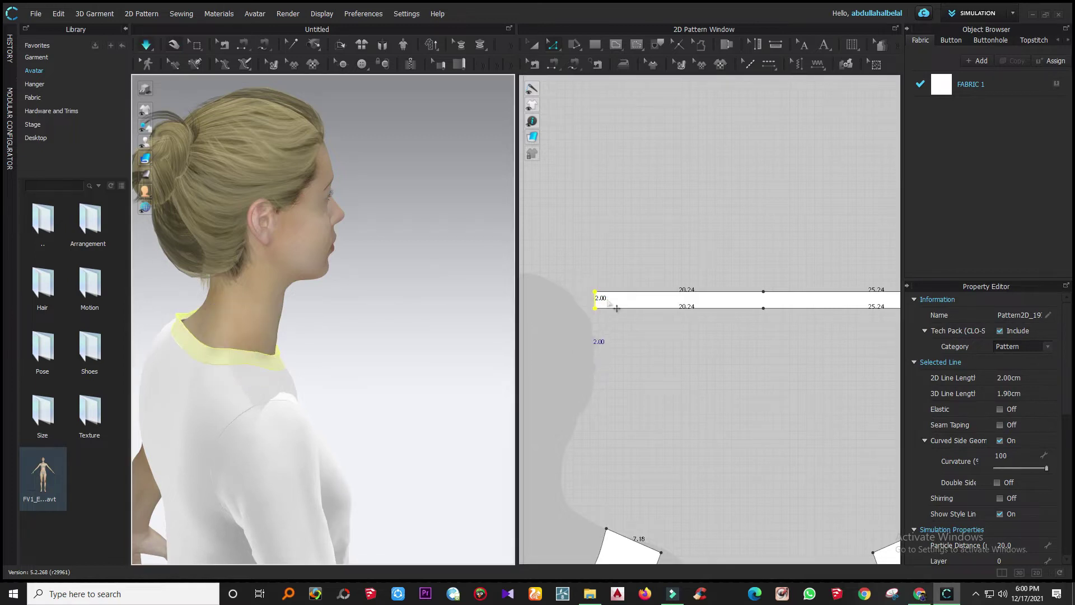
- Move the neckband's upper-left corner point inward so the left half of the upper edge is 19.24 cm
scroll(595, 289, up, 3)
click(582, 284)
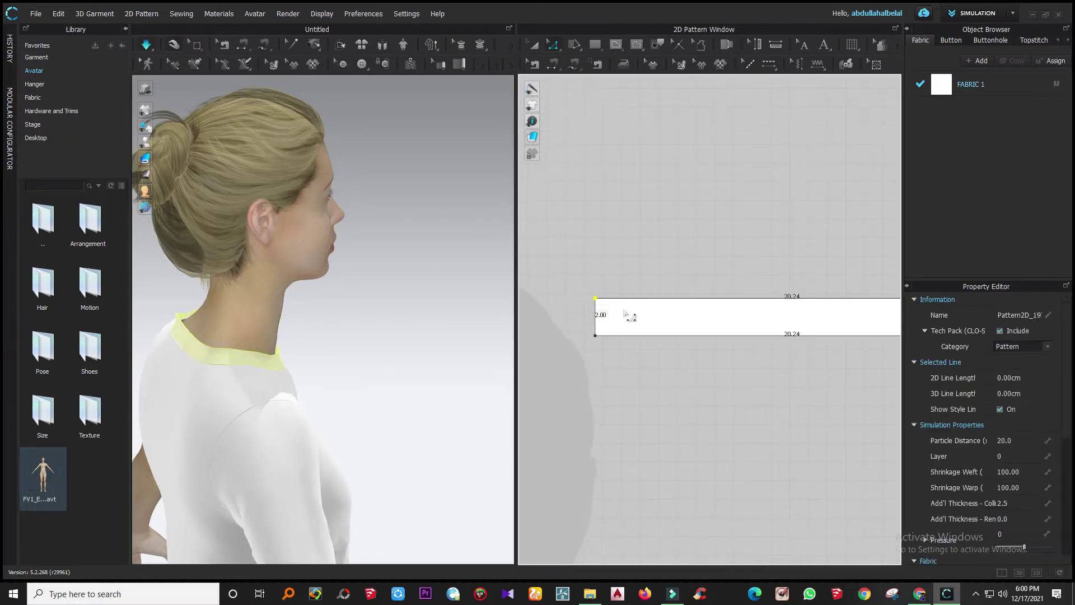
key(Delete)
key(Delete)
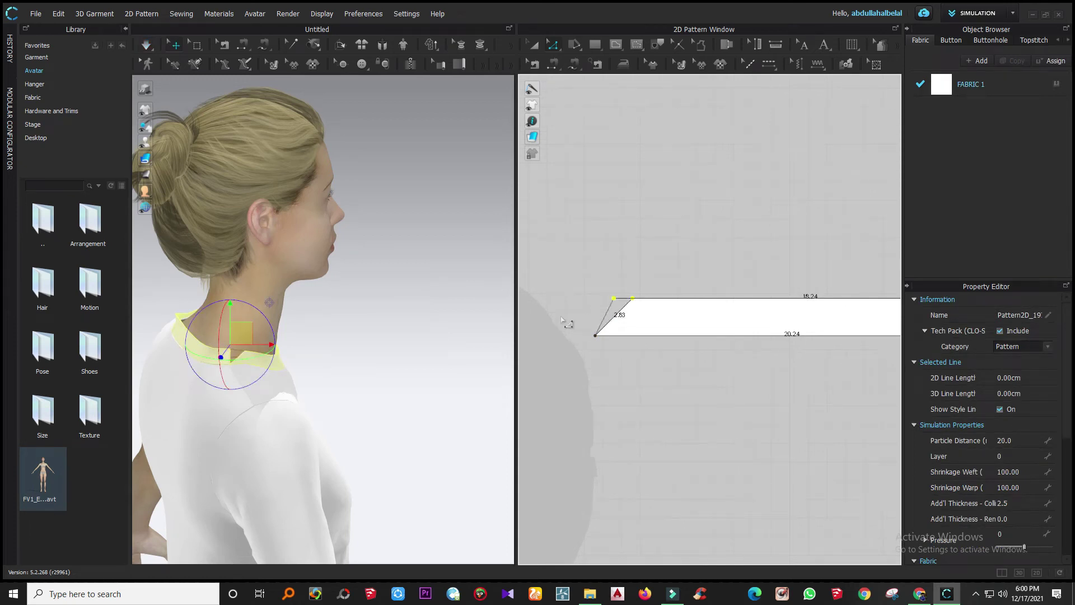
- Move the neckband's upper-right corner point inward so the right half of the upper edge is 23.24 cm, and simulate
scroll(562, 320, down, 5)
scroll(719, 302, up, 3)
drag(715, 323, 745, 342)
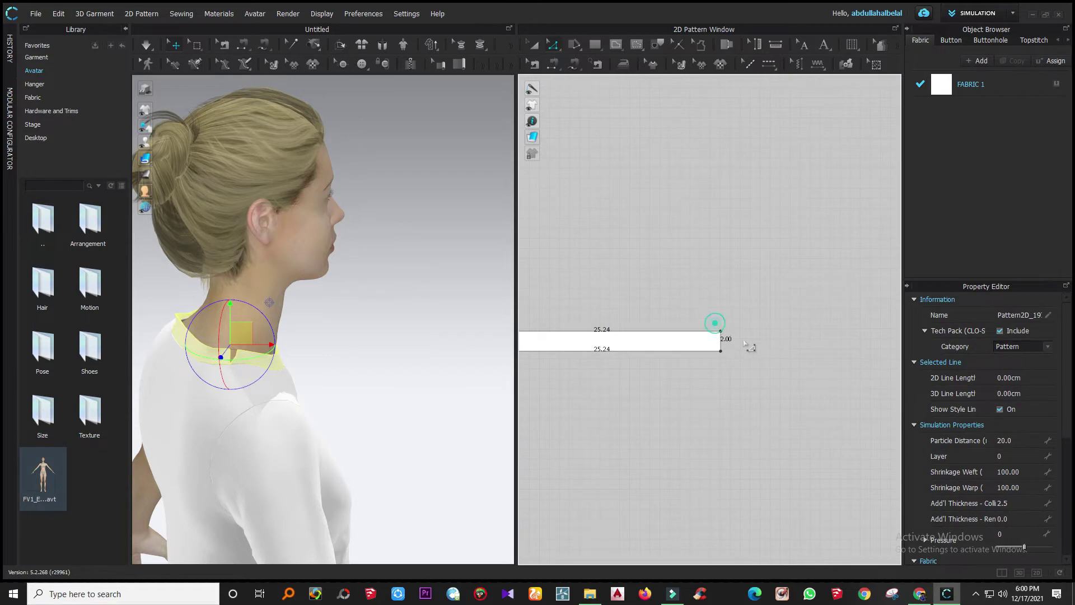
key(Left)
key(Left)
key(space)
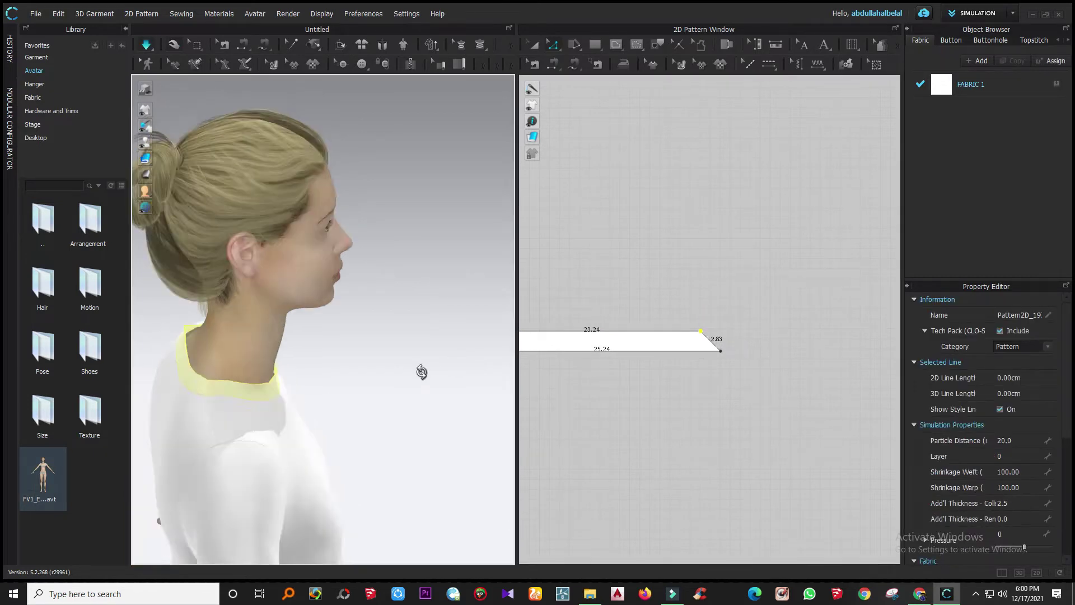
right_drag(420, 372, 314, 351)
scroll(806, 346, down, 5)
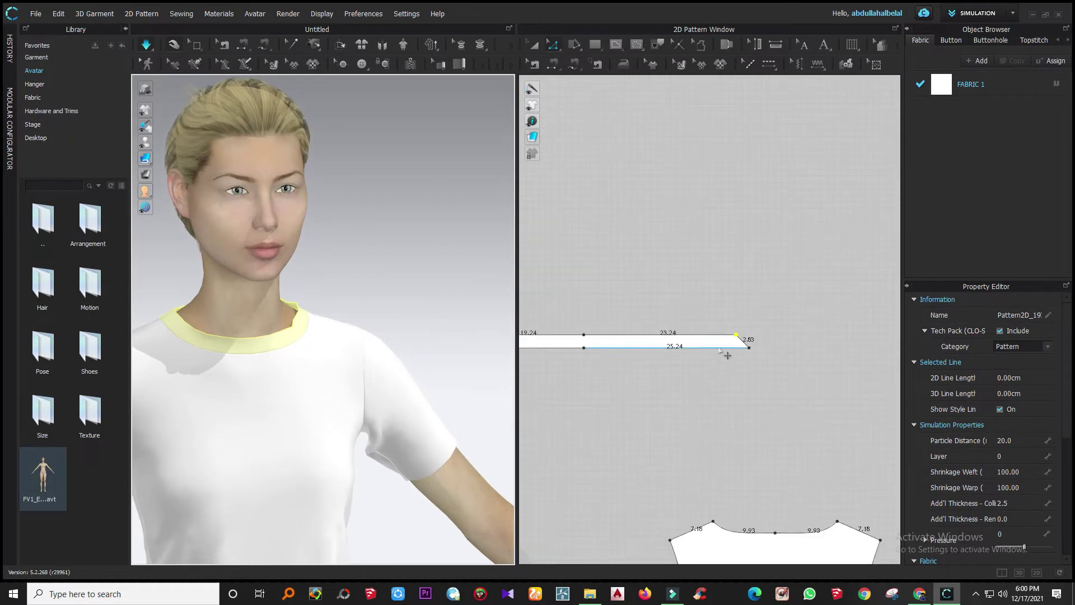
- Move the neckband's slanted left end inward to make the left half 16.24 cm above and 17.24 cm below, and simulate
scroll(697, 340, up, 5)
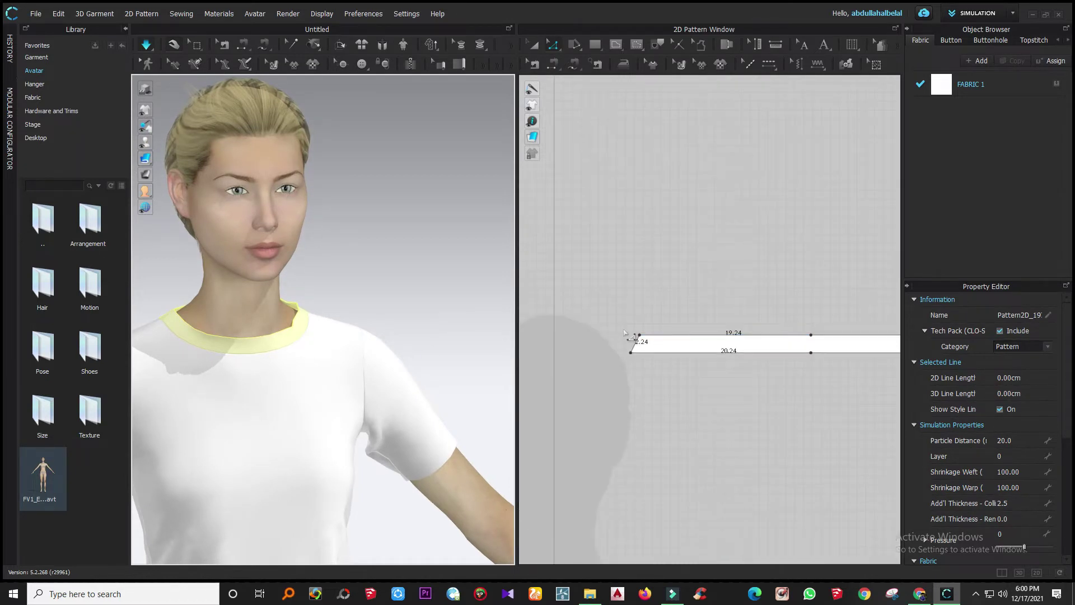
click(636, 343)
key(Right)
key(Right)
scroll(657, 385, down, 3)
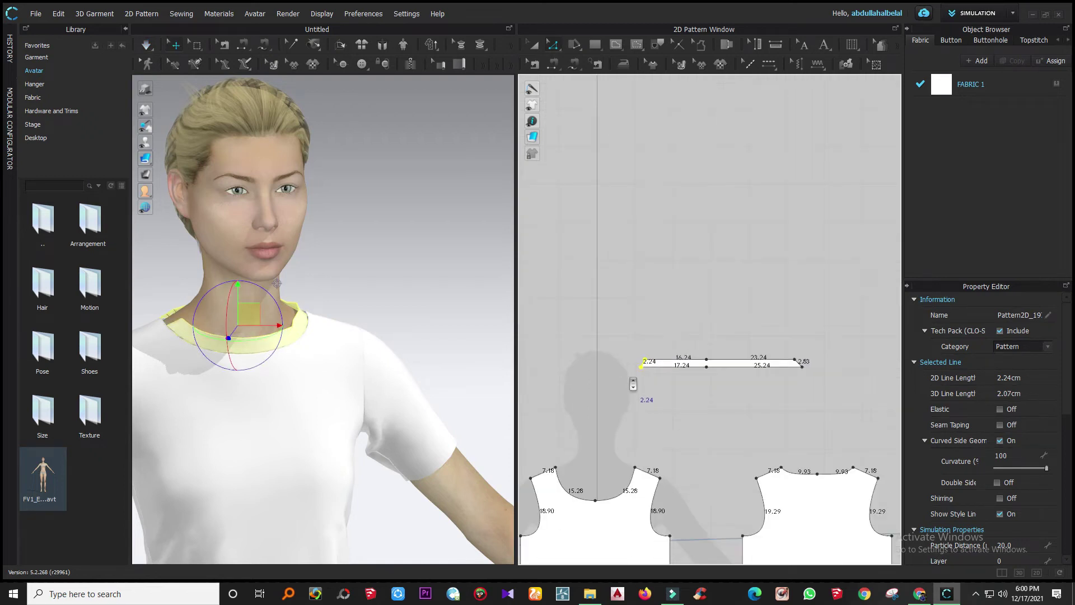
scroll(698, 376, up, 3)
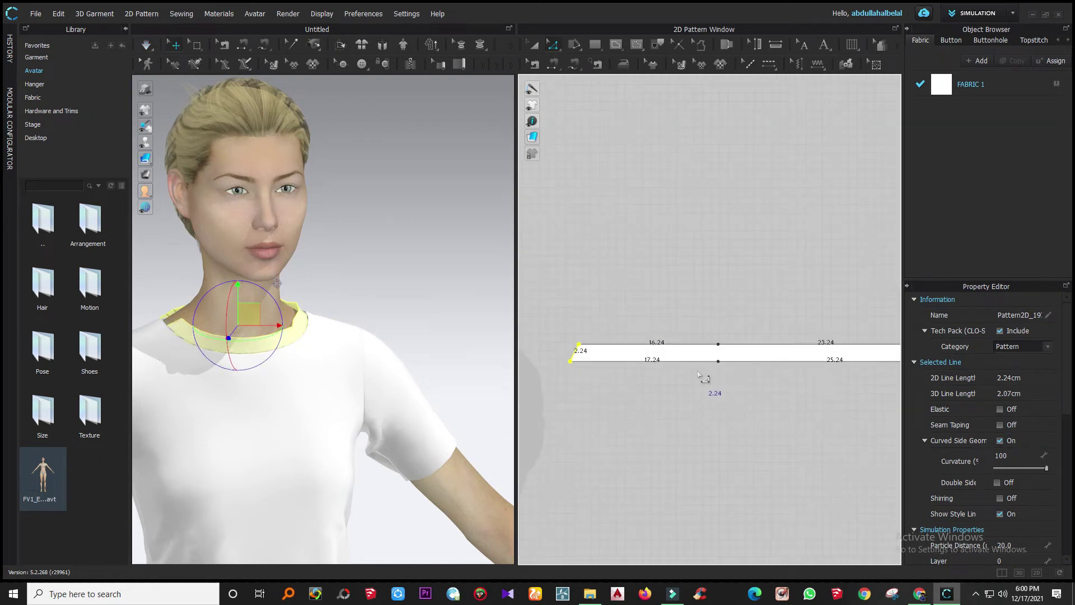
key(space)
right_drag(378, 398, 472, 425)
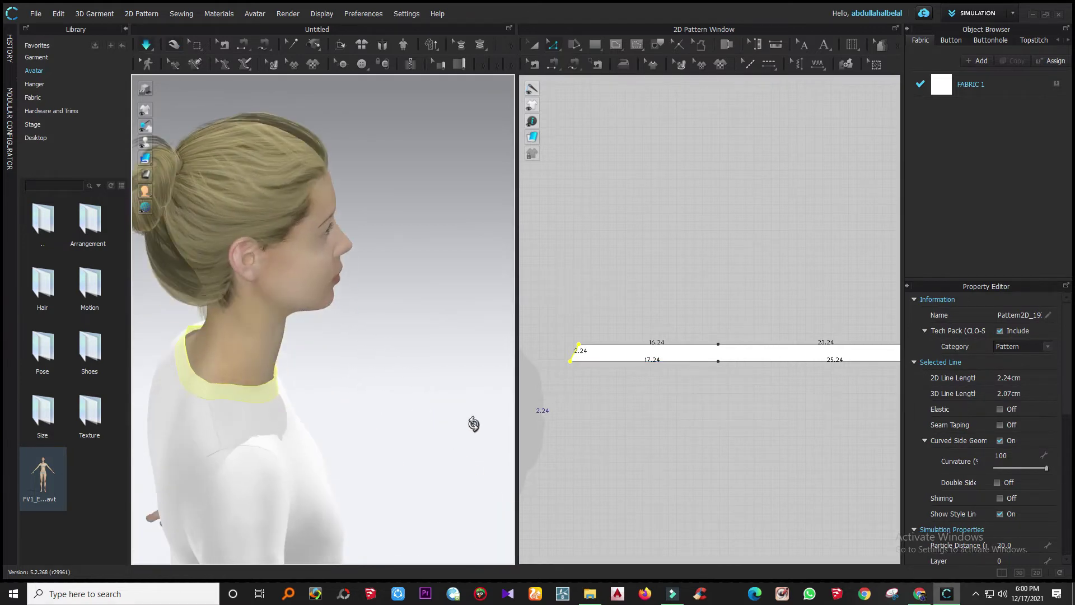
- Move the neckband's upper-left corner point inward so the left half of the upper edge is 15.24 cm
right_drag(209, 439, 316, 415)
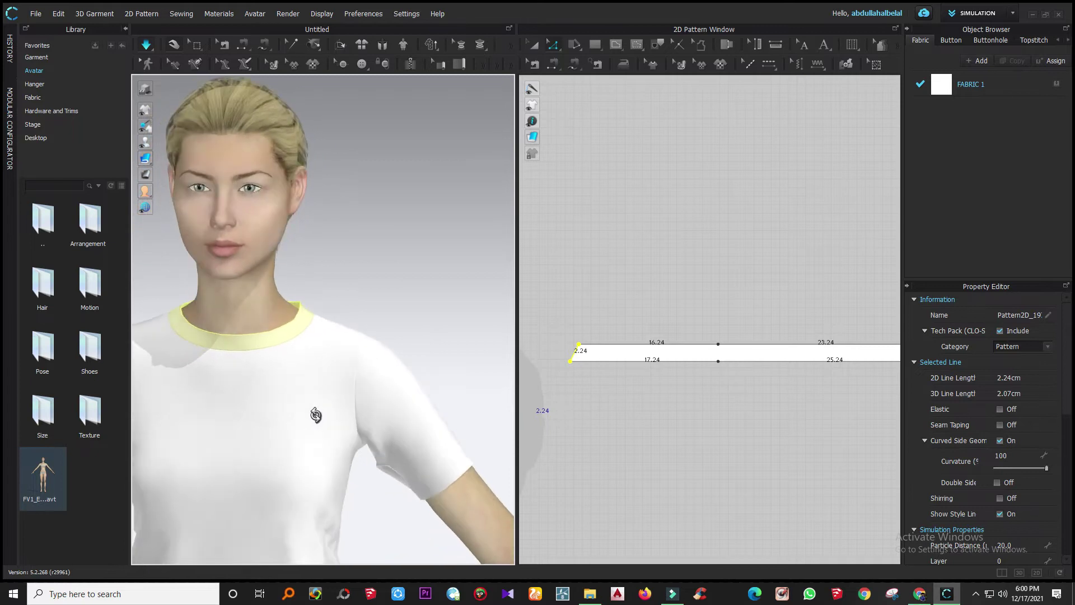
click(579, 345)
key(Right)
right_drag(444, 364, 235, 367)
click(251, 385)
right_drag(331, 411, 300, 480)
right_drag(211, 432, 249, 480)
click(252, 481)
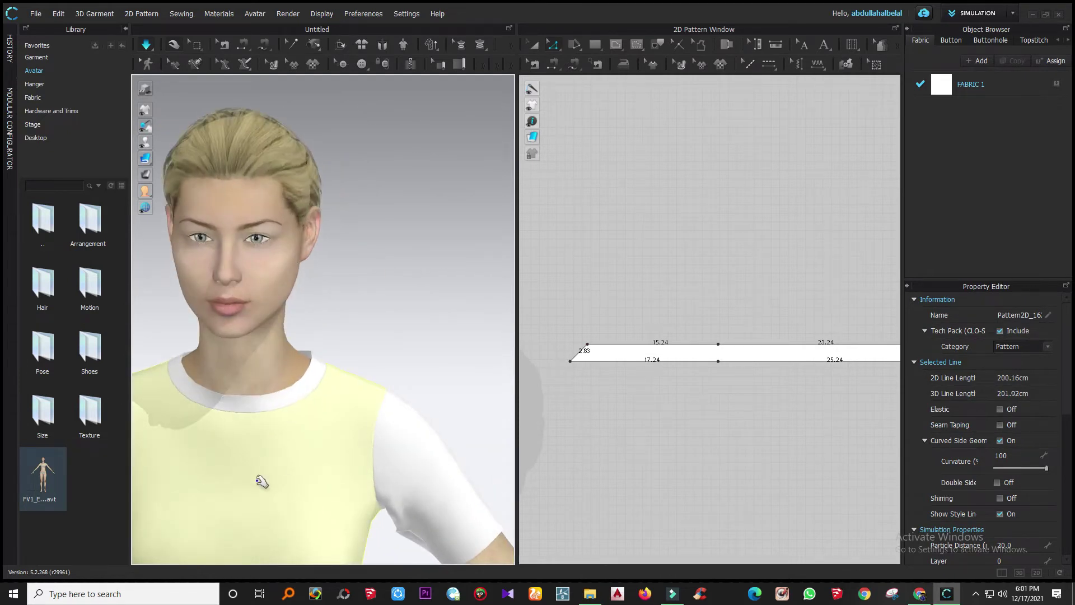
- Move the neckband's slanted right end inward to make the right half 21.24 cm above and 23.24 cm below, and simulate
scroll(601, 403, down, 2)
scroll(790, 379, up, 2)
drag(691, 325, 791, 432)
key(Left)
key(space)
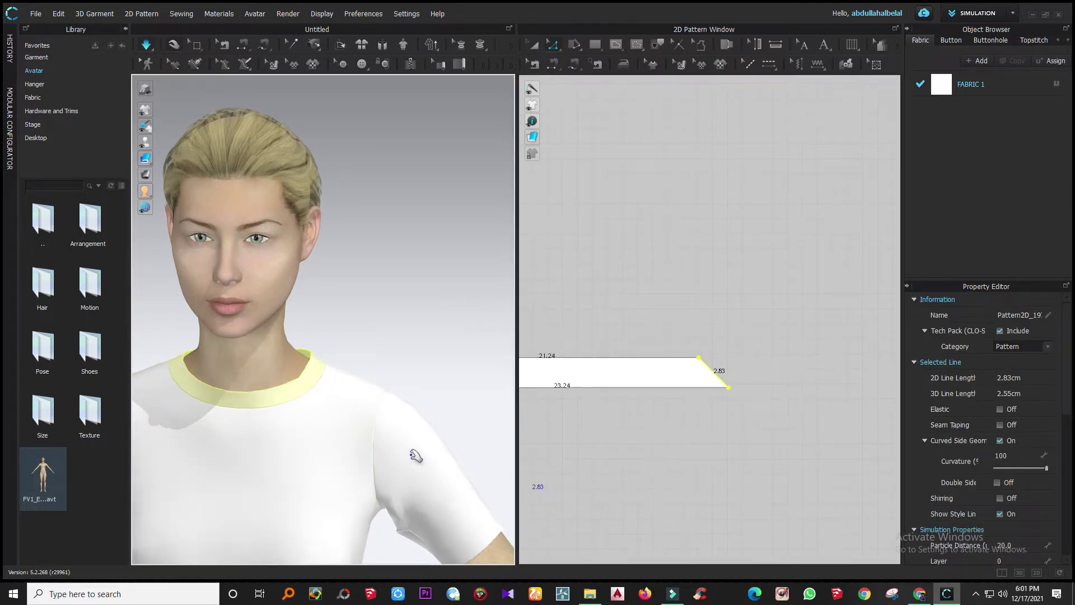
right_drag(417, 456, 475, 449)
right_drag(320, 474, 319, 413)
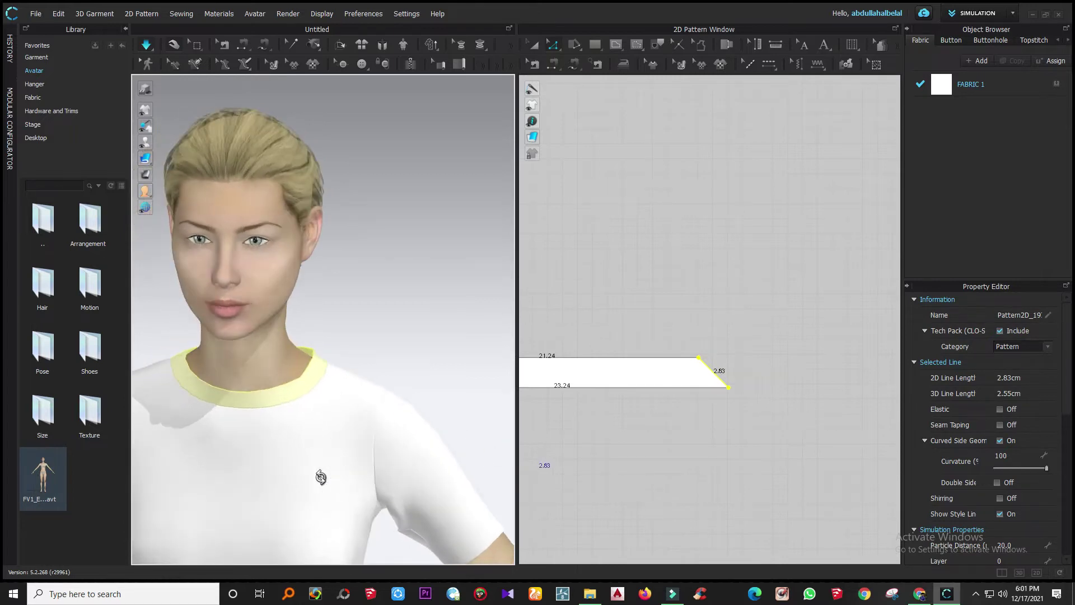
click(312, 373)
- Move the neckband's slanted right end further inward until the right half is 17.24 cm above and 19.24 cm below, and simulate
drag(668, 331, 757, 442)
mouse_move(497, 446)
right_down()
mouse_move(306, 444)
mouse_move(250, 426)
mouse_move(285, 430)
right_up()
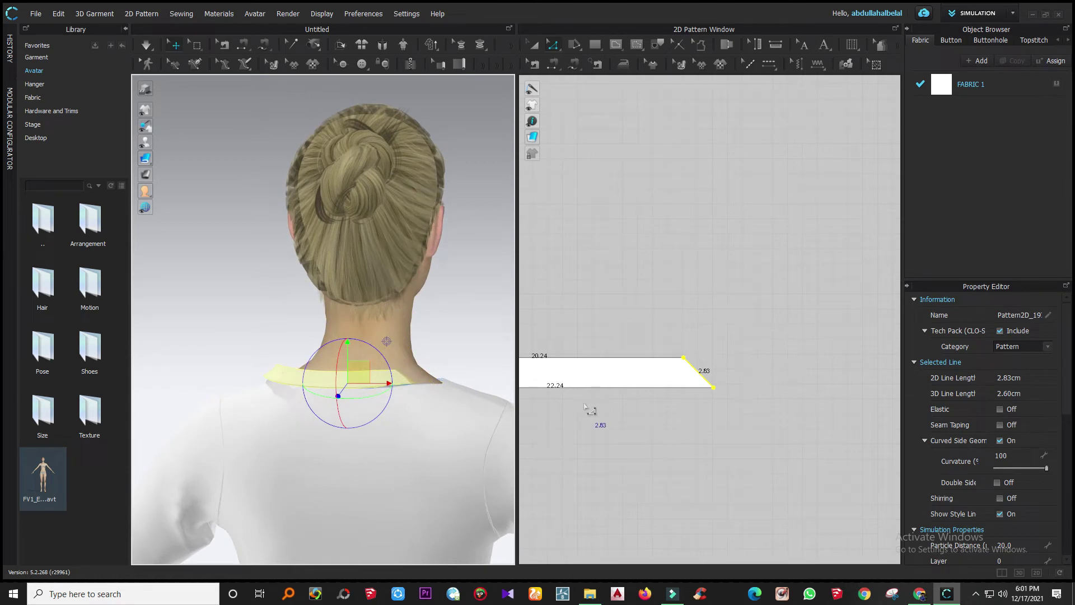
key(space)
drag(756, 420, 664, 332)
key(Left)
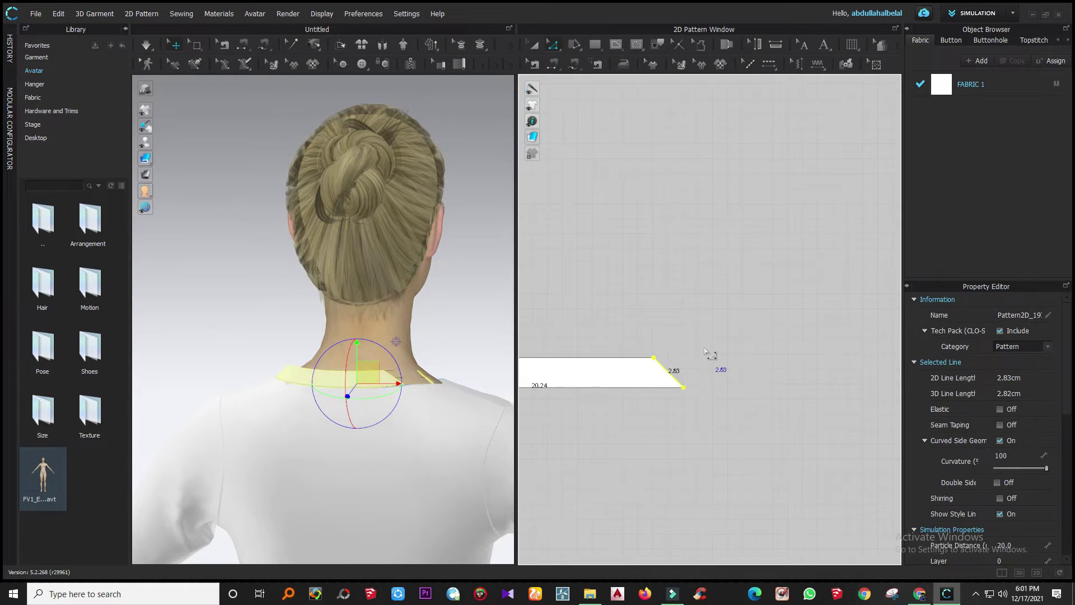
key(ctrl+z)
key(space)
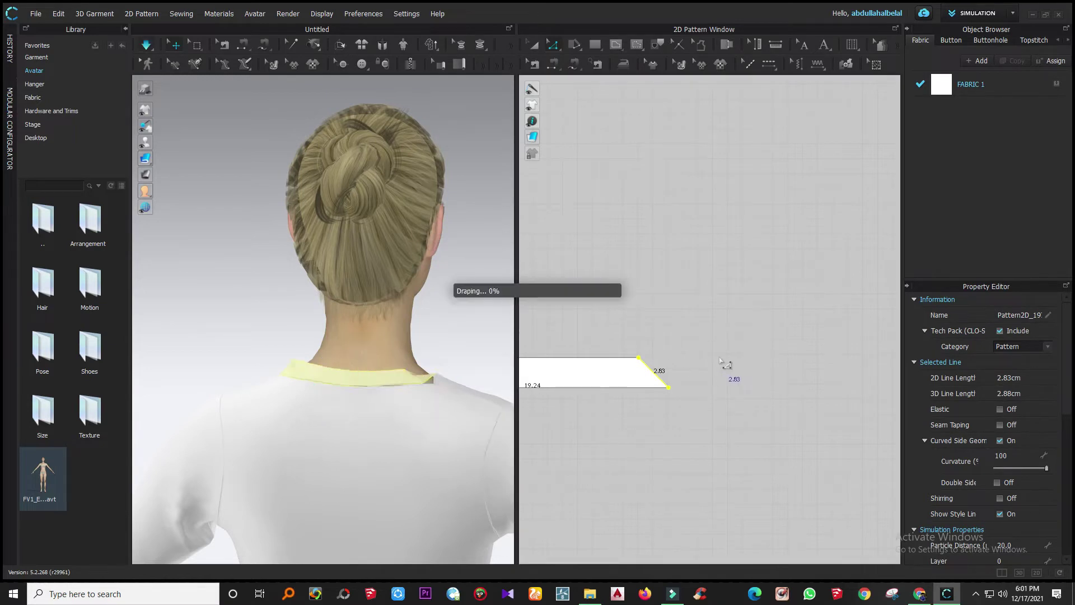
right_drag(295, 439, 554, 439)
right_drag(289, 442, 355, 440)
scroll(355, 443, down, 3)
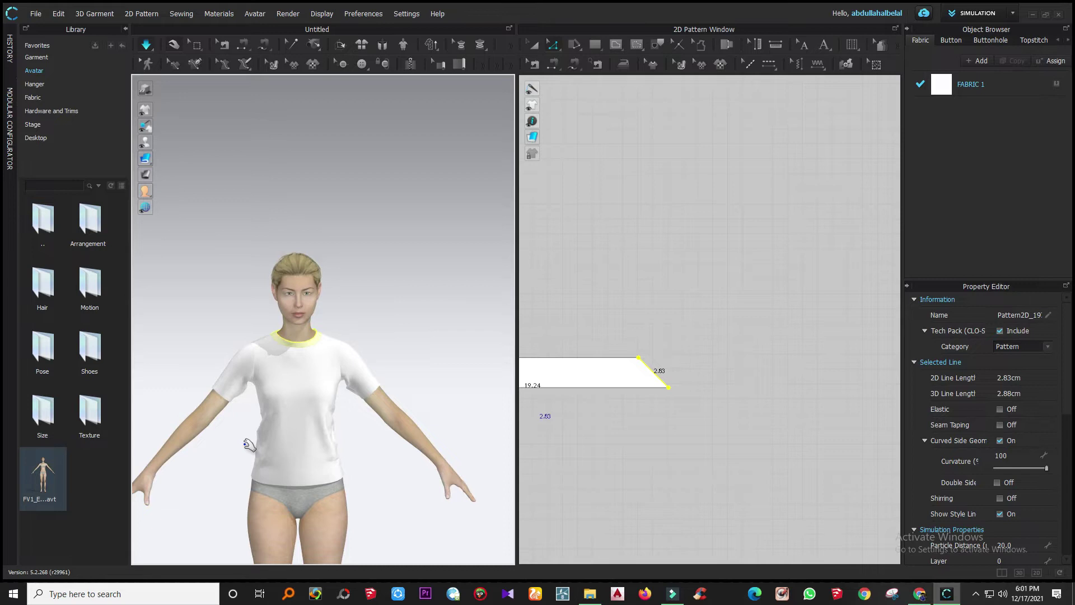
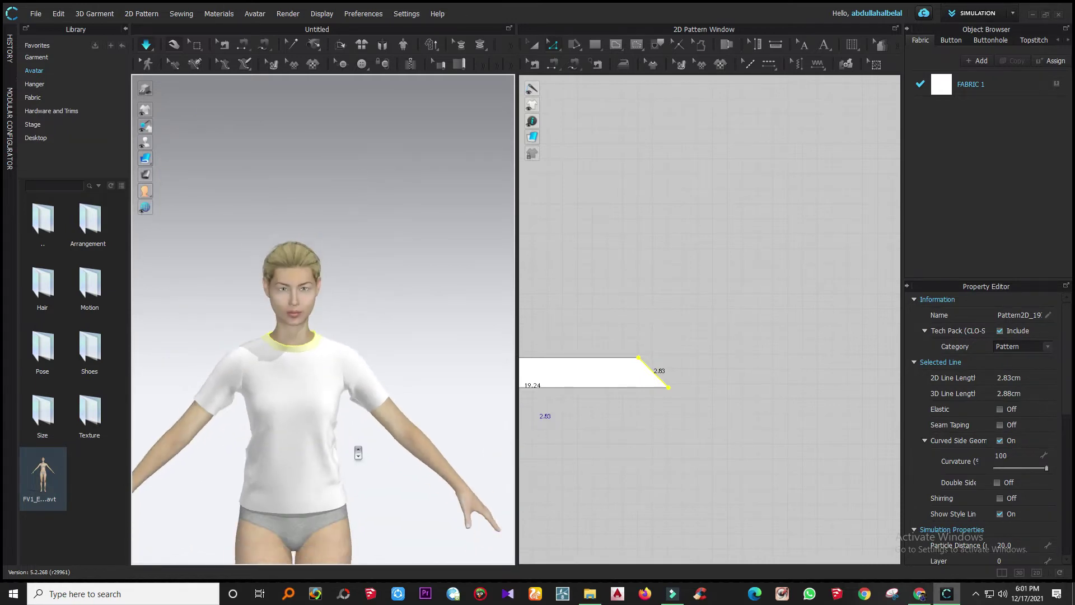
- Apply the default topstitch to both halves of the front piece's neckline
click(768, 64)
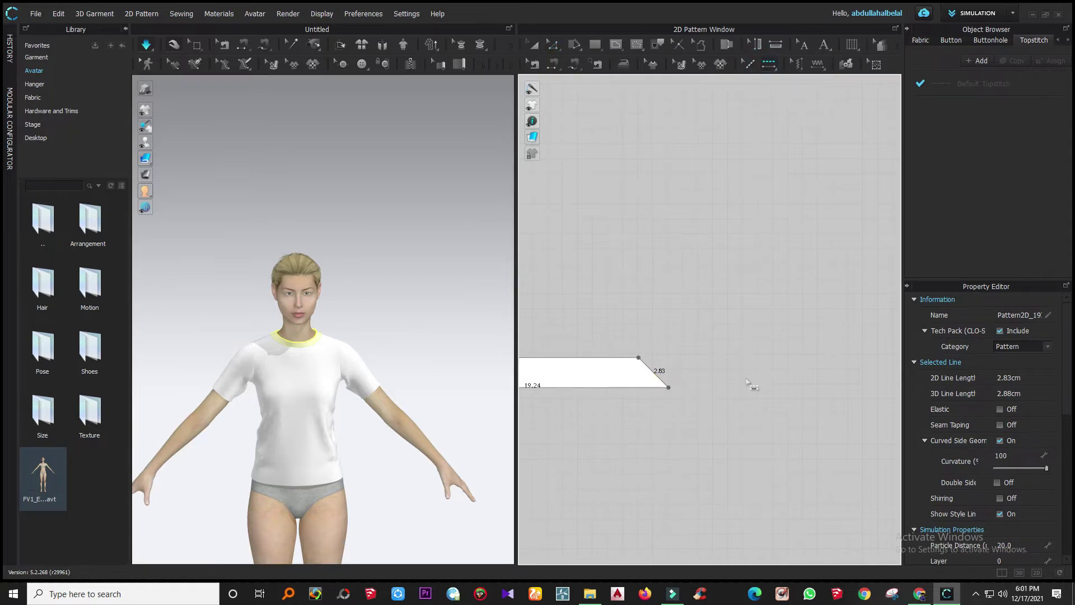
scroll(751, 380, down, 5)
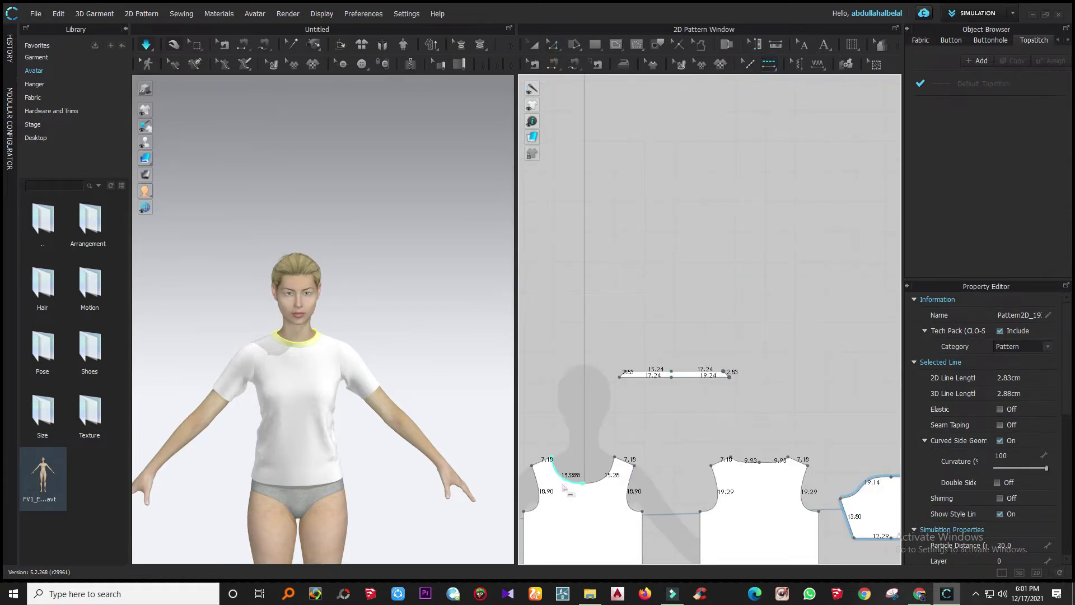
scroll(562, 484, up, 3)
click(567, 476)
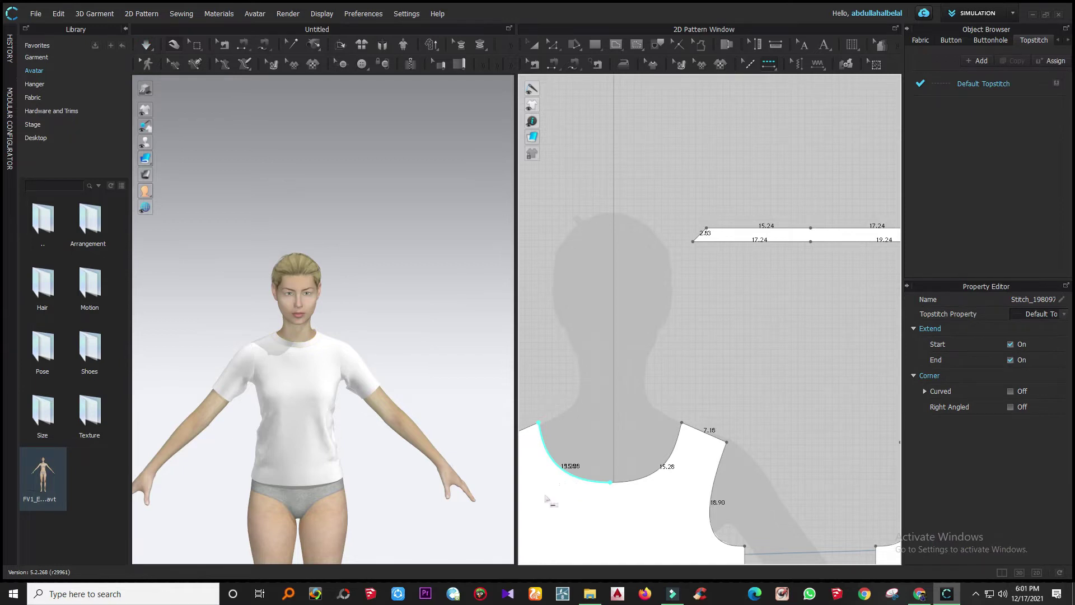
click(652, 476)
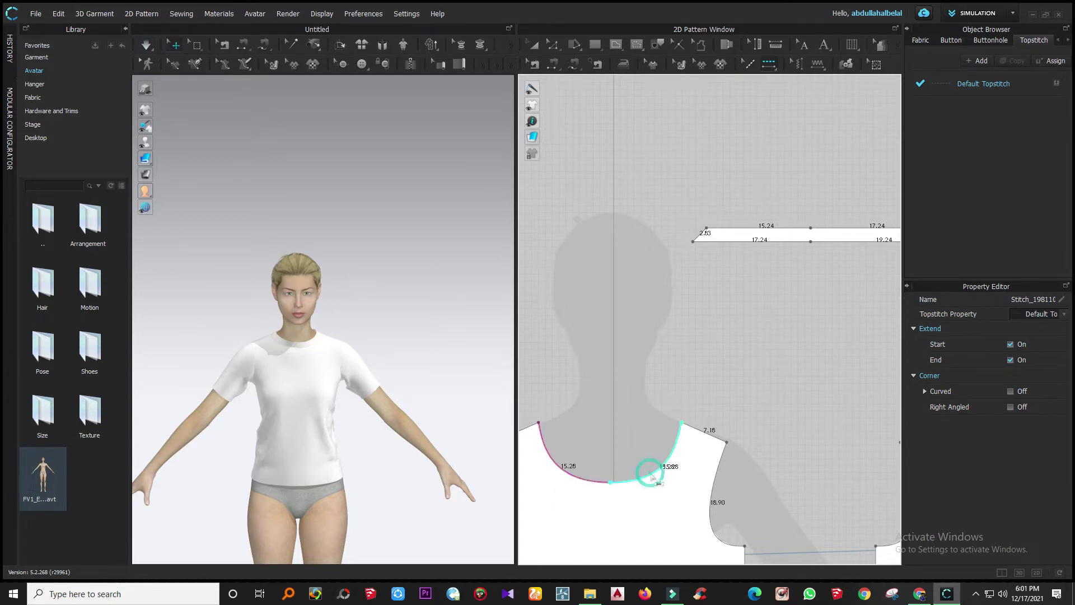
- Examine the topstitching along the front neckline close up on the avatar, then the whole top
scroll(276, 346, up, 5)
scroll(276, 346, up, 6)
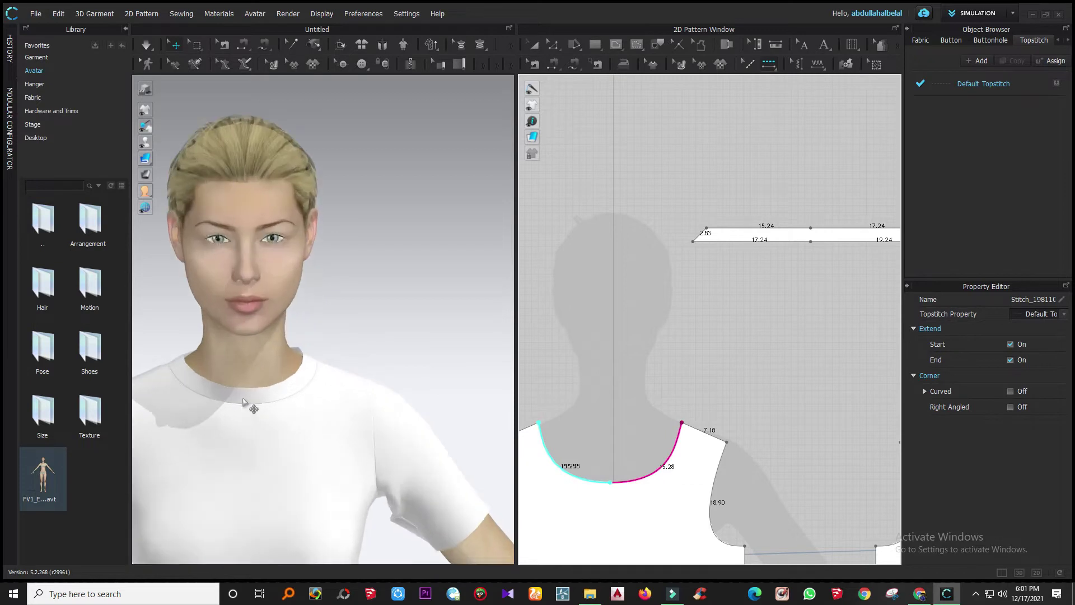
scroll(276, 407, up, 5)
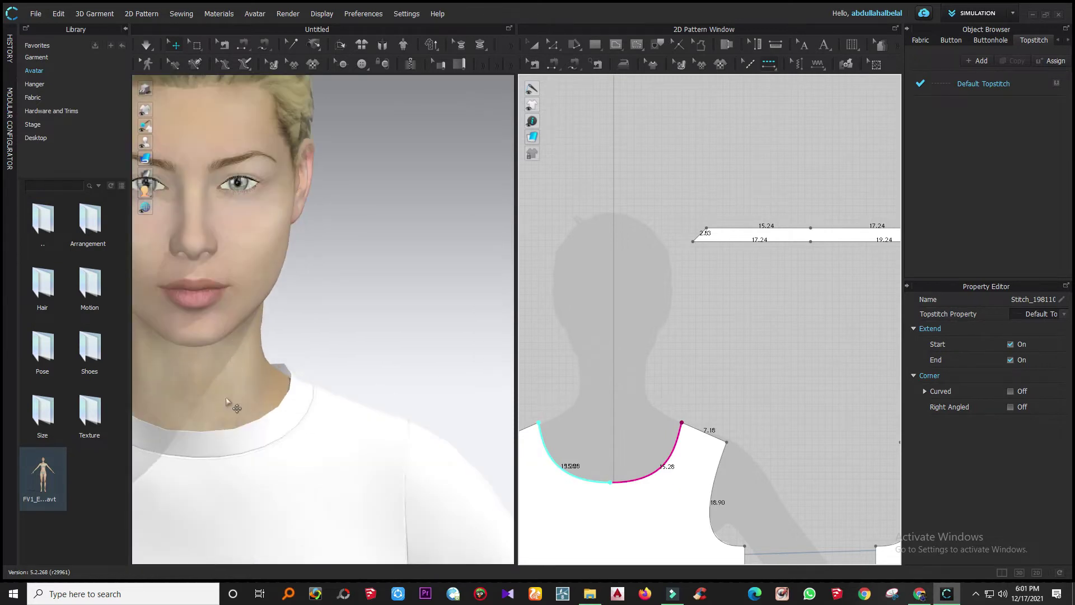
scroll(259, 439, up, 8)
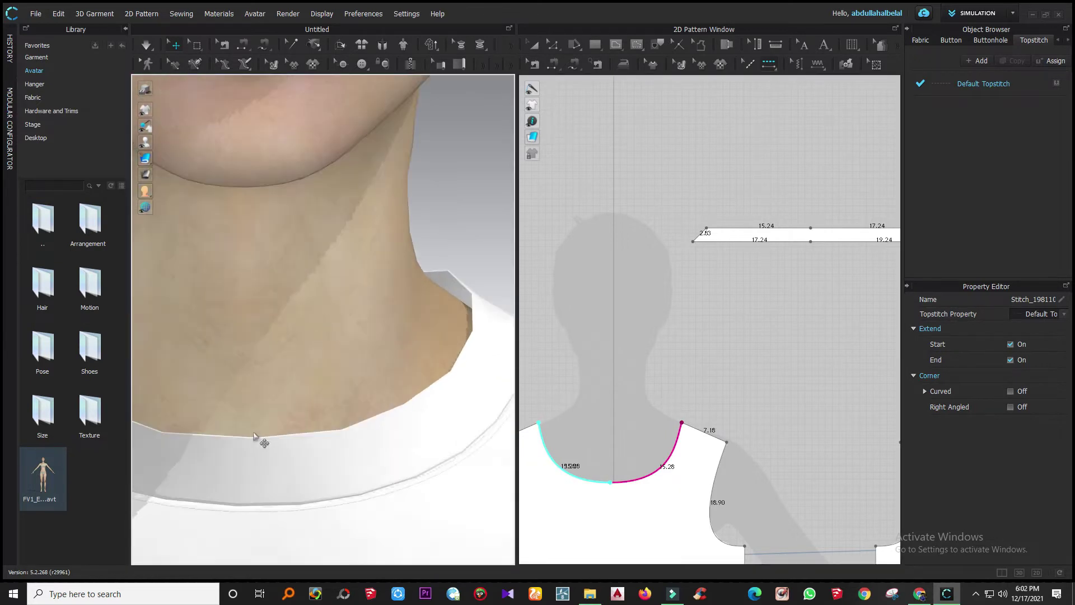
middle_drag(294, 345, 261, 329)
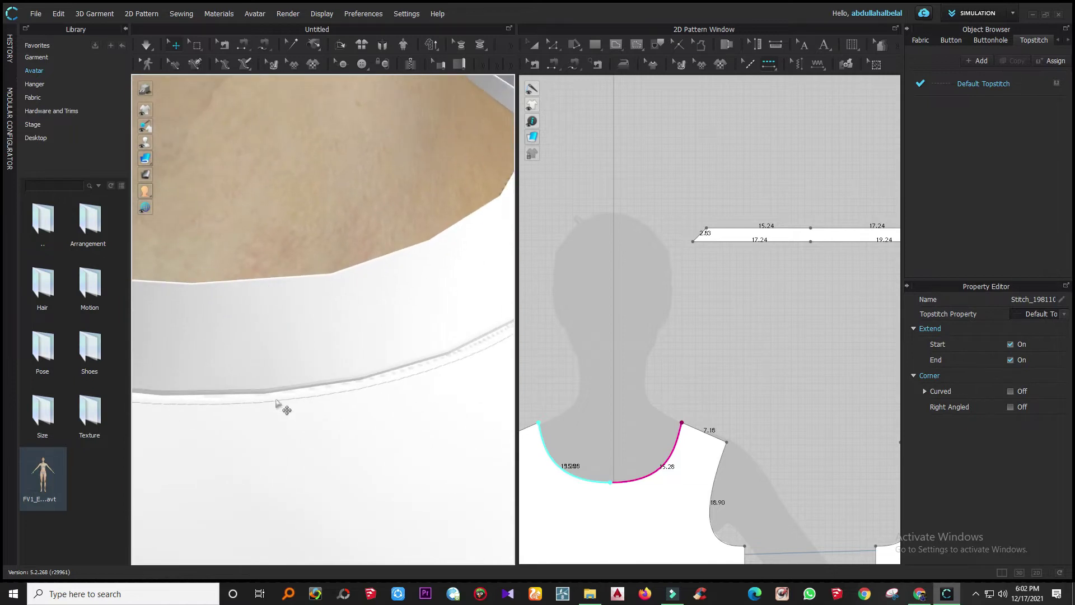
scroll(279, 408, down, 10)
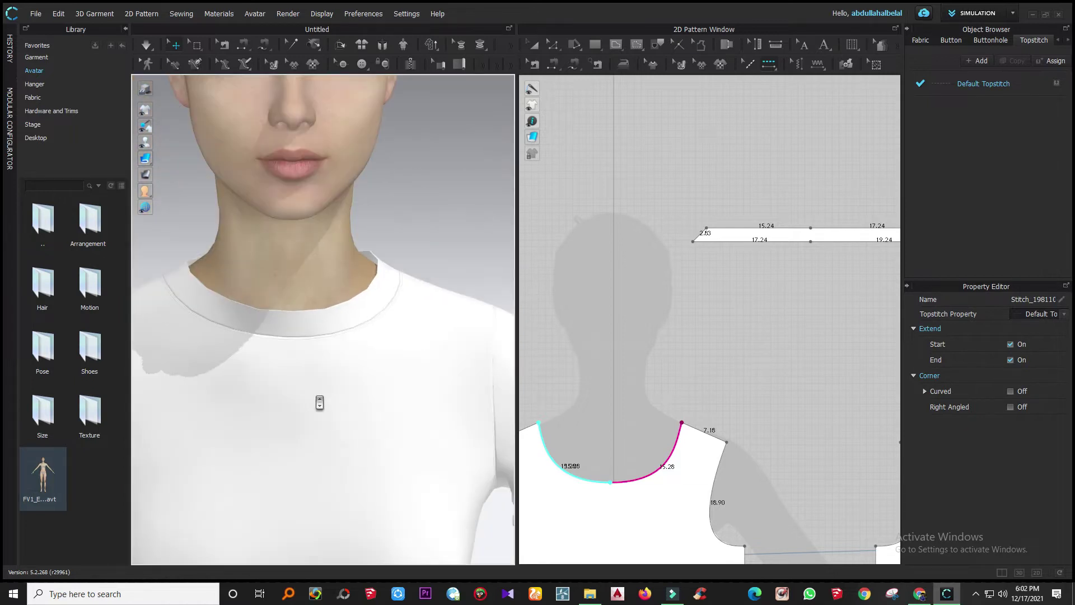
scroll(537, 436, down, 10)
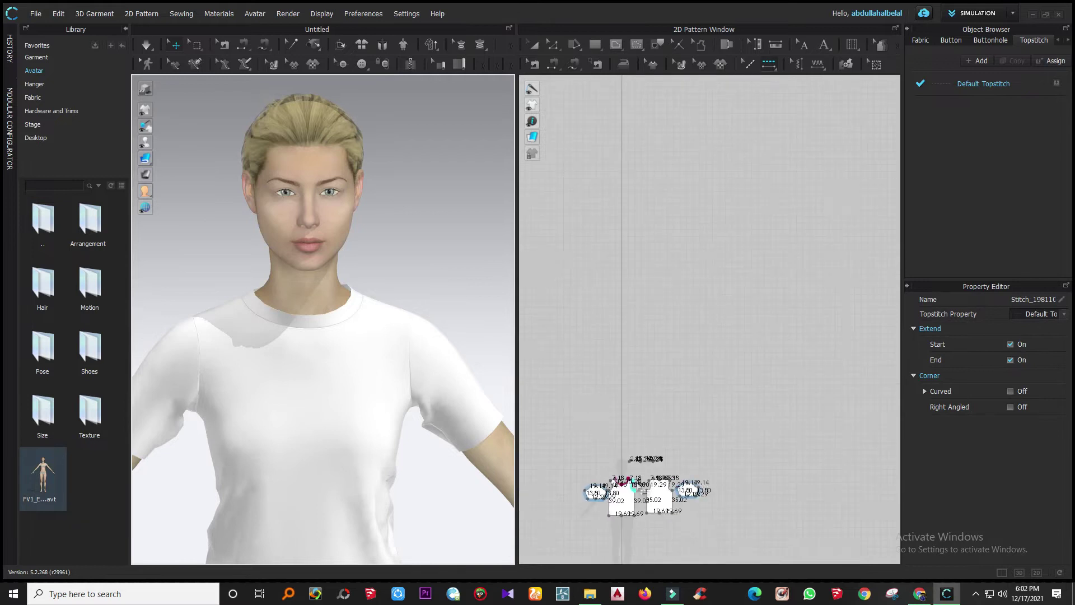
- Topstitch both halves of the hem on the sleeve pattern beside the back piece
scroll(686, 497, up, 3)
scroll(685, 497, up, 3)
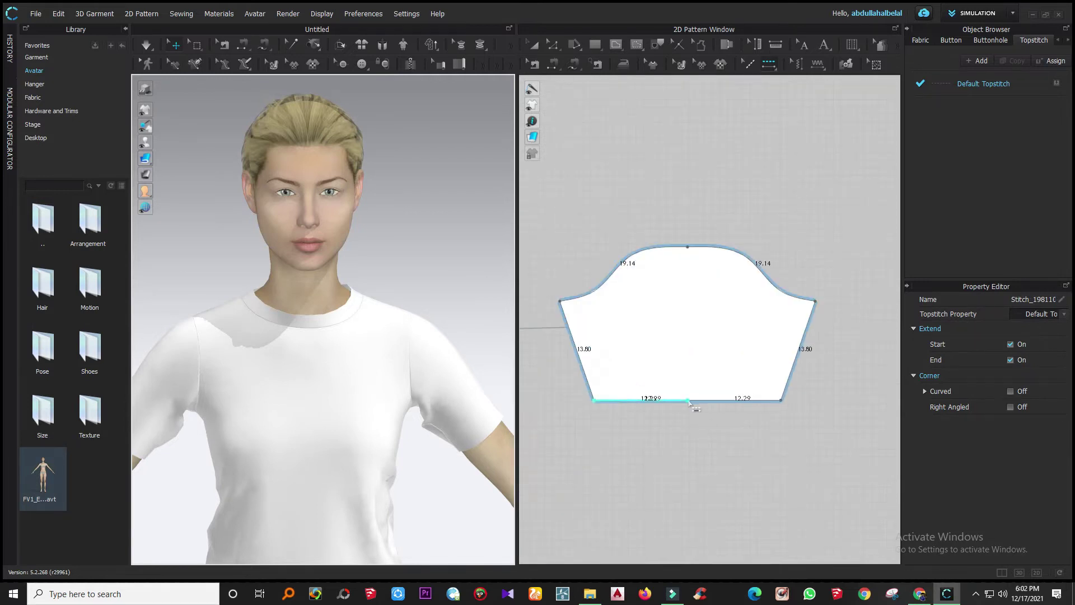
click(698, 401)
click(663, 402)
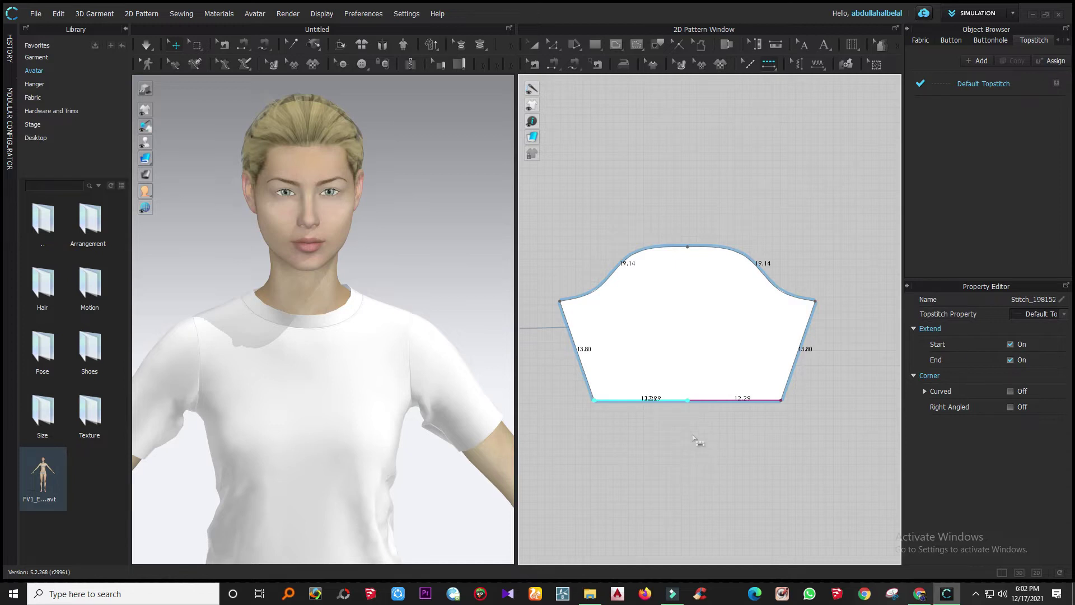
scroll(532, 436, down, 6)
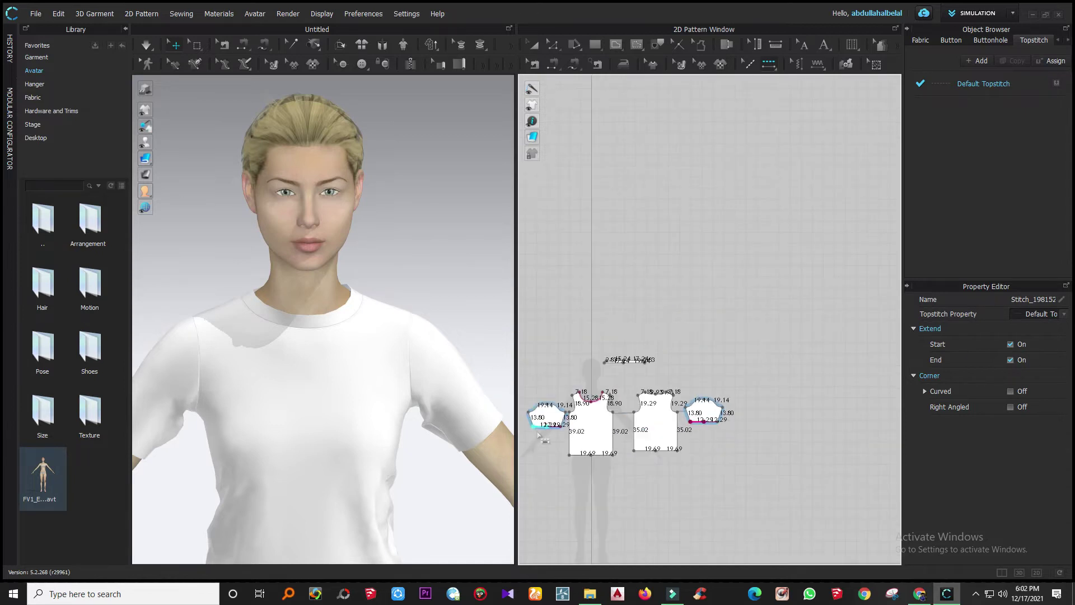
- Add topstitching to both halves of the front bodice's bottom hem
scroll(644, 434, up, 3)
scroll(641, 467, up, 3)
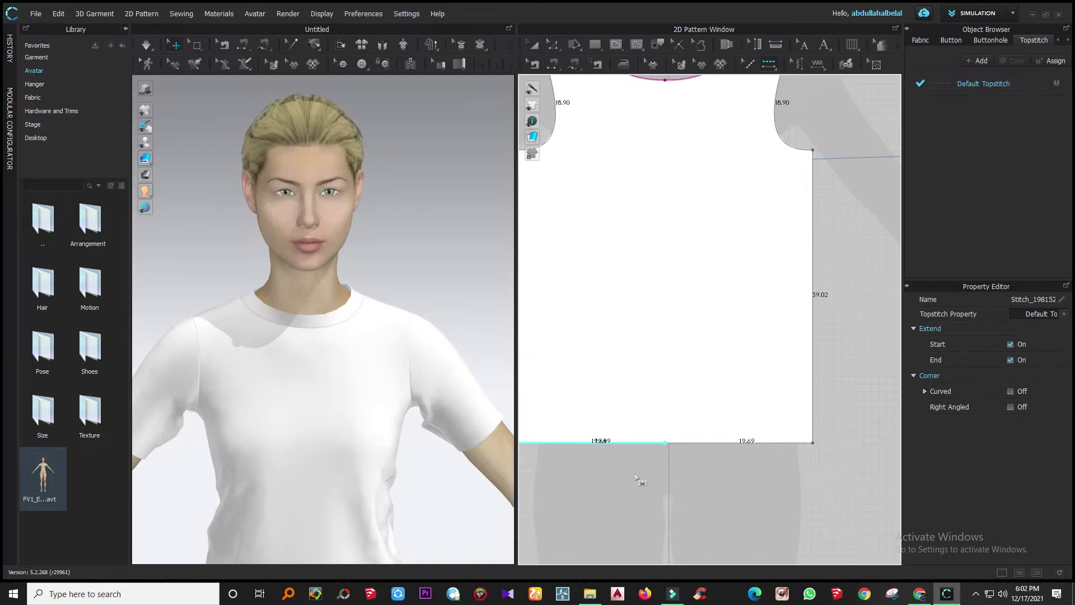
click(615, 443)
click(735, 442)
- Add topstitching to both halves of the back bodice's bottom hem, and exit the topstitch tool
scroll(635, 481, down, 5)
scroll(703, 482, up, 3)
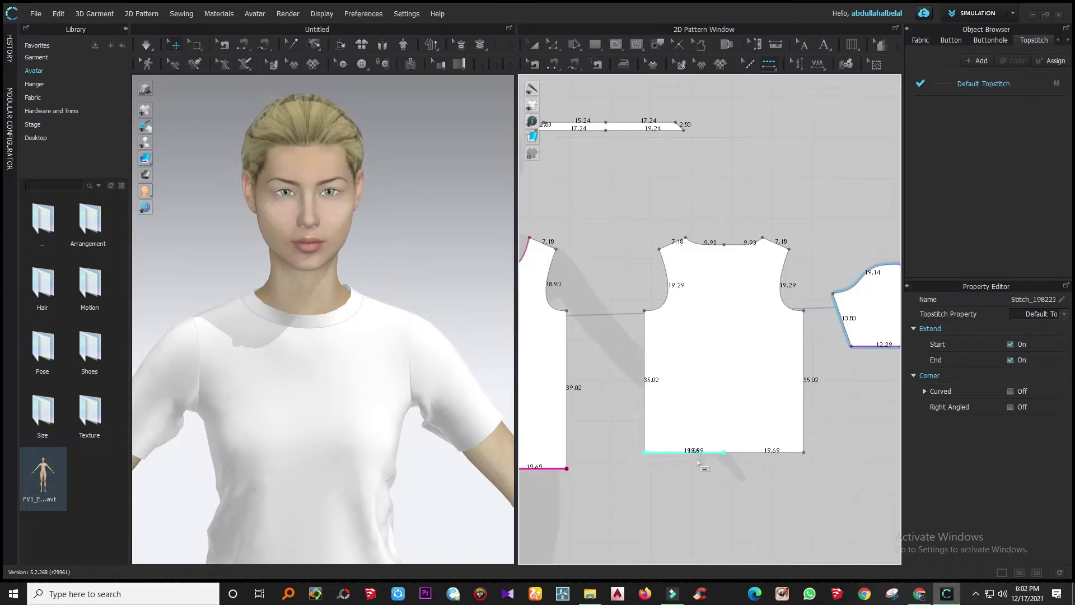
click(769, 452)
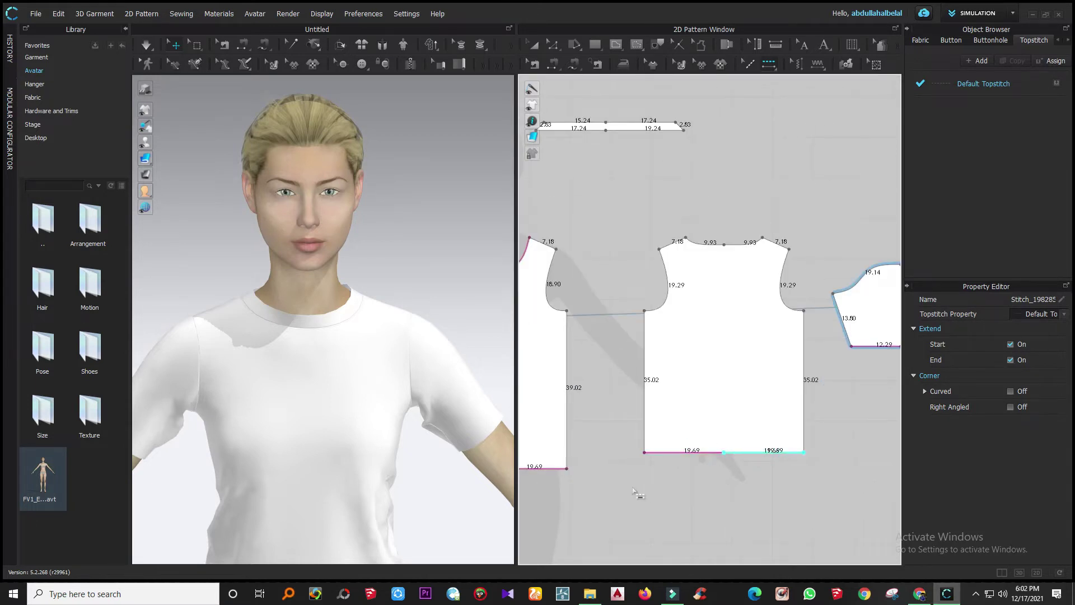
scroll(627, 492, down, 2)
click(652, 467)
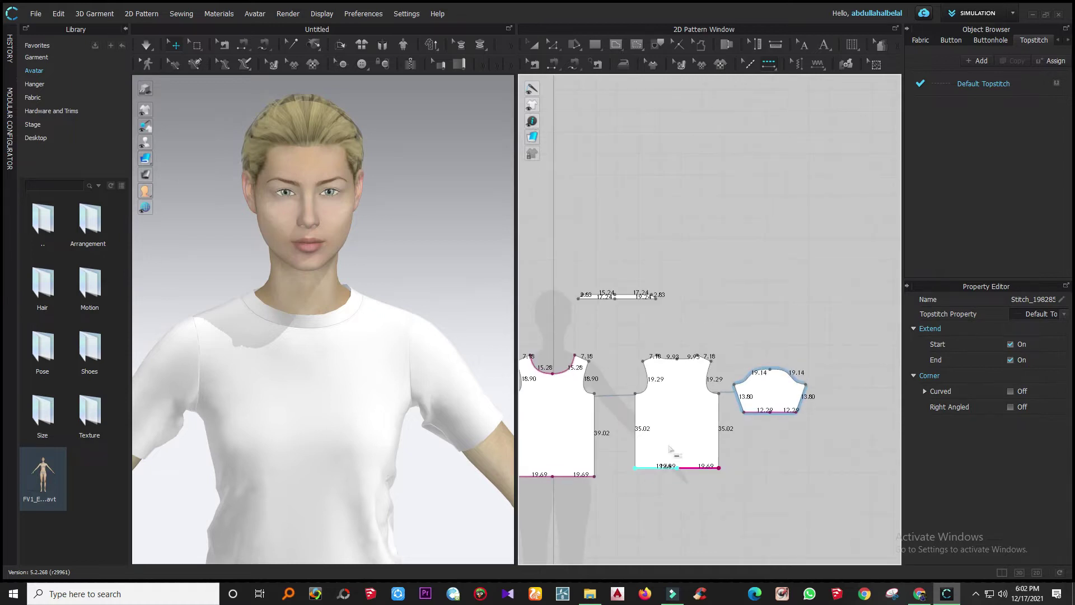
click(708, 359)
key(a)
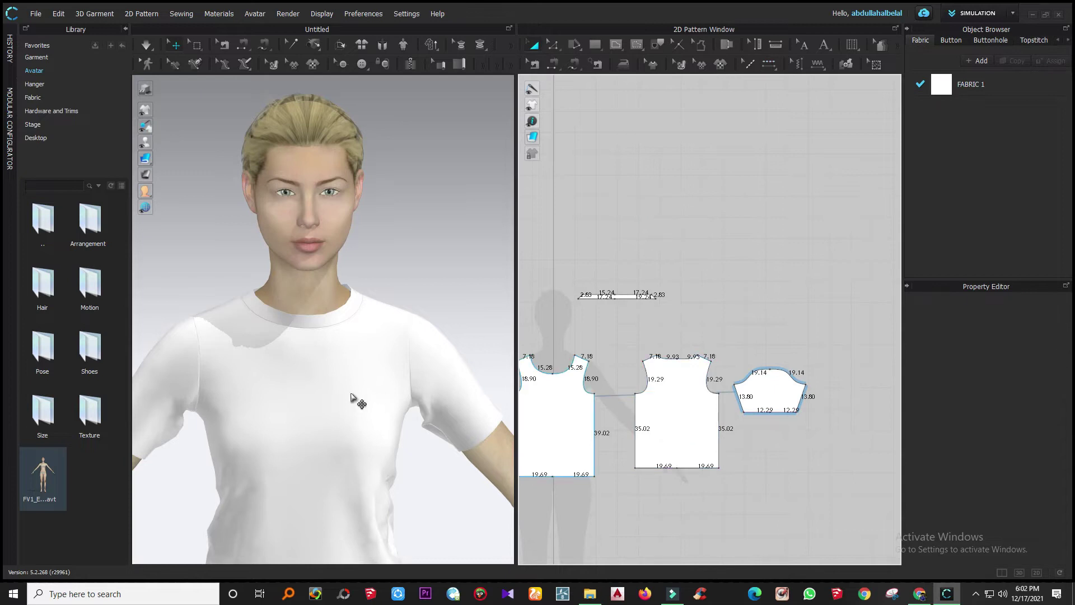
- Examine the topstitching along the neckline seam up close on the 3D garment
scroll(359, 339, up, 10)
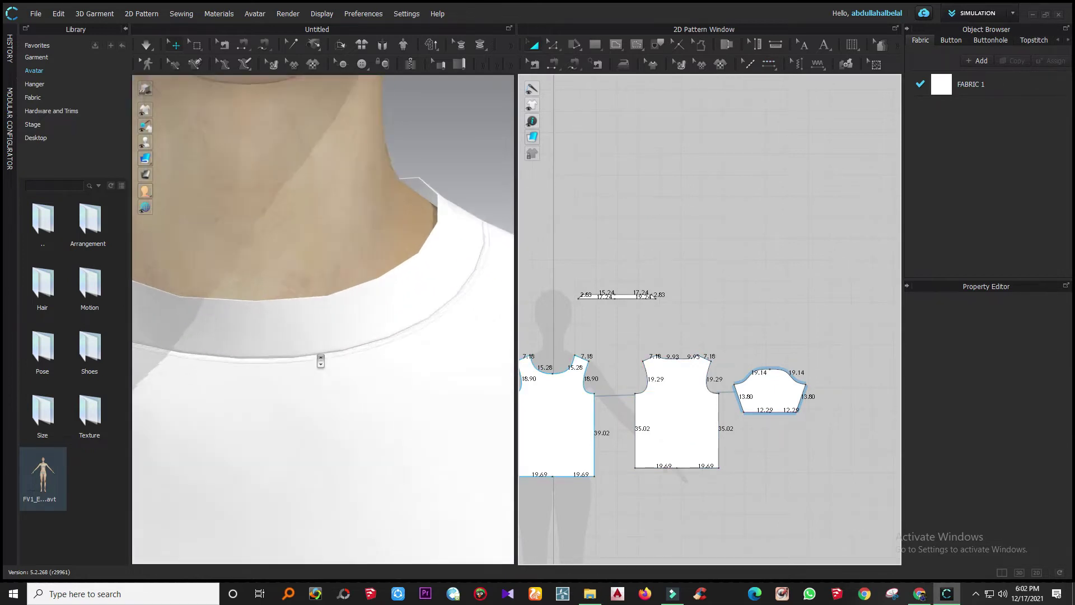
scroll(320, 362, up, 5)
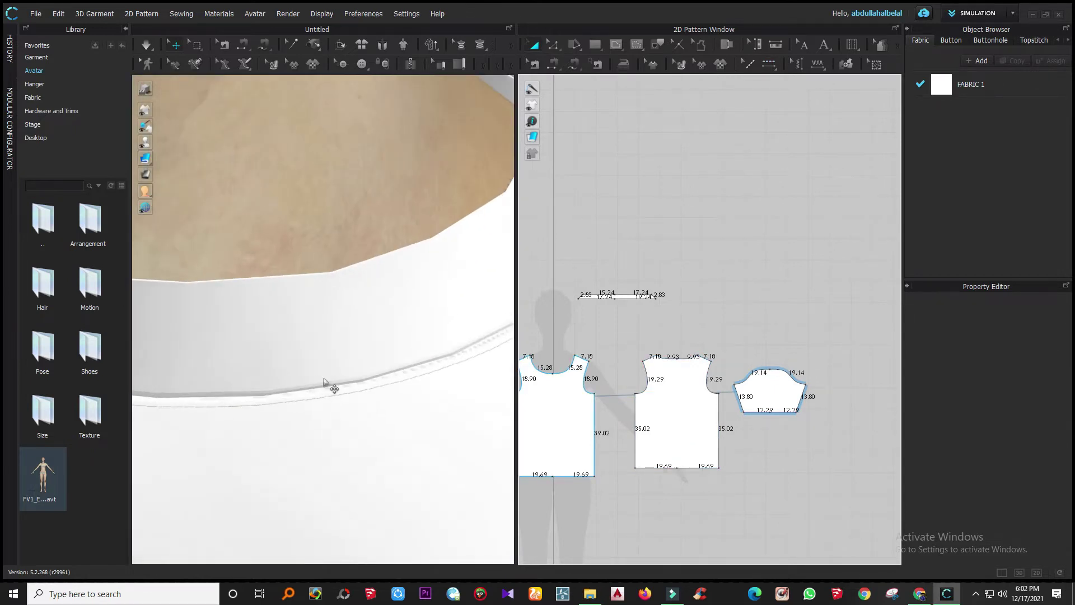
middle_drag(324, 383, 332, 433)
click(335, 438)
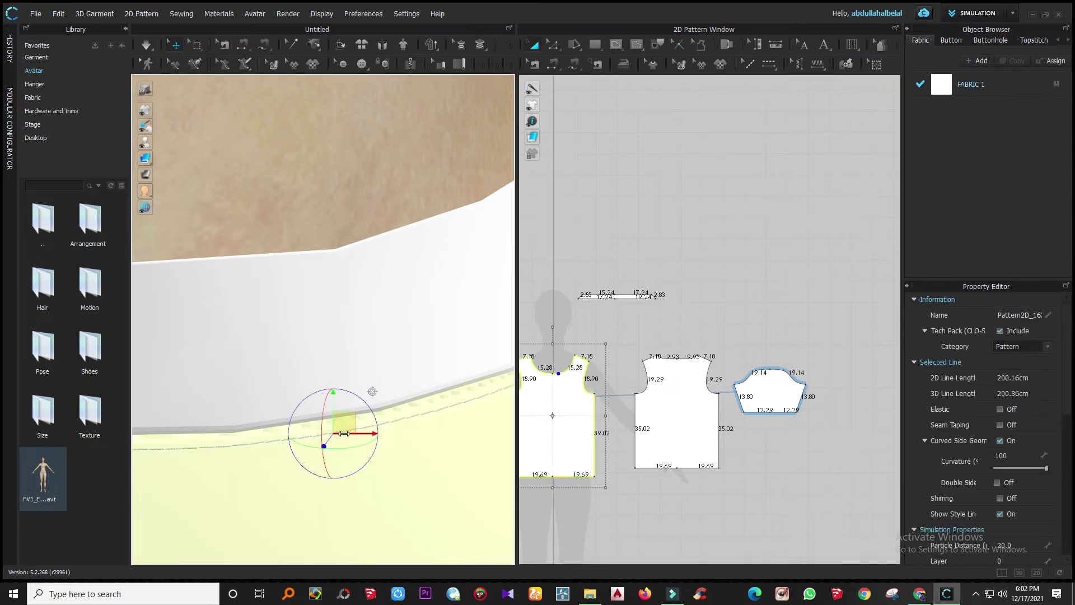
click(366, 181)
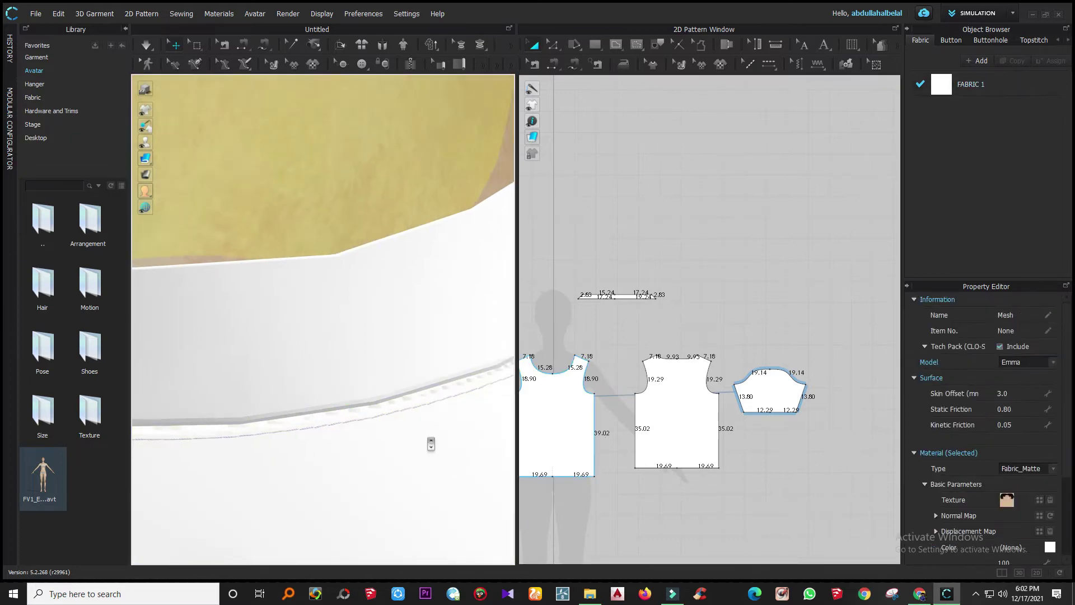
right_drag(432, 444, 557, 404)
- Bring up the Default Topstitch's properties for editing and keep its category as Topstitch
click(768, 64)
click(968, 88)
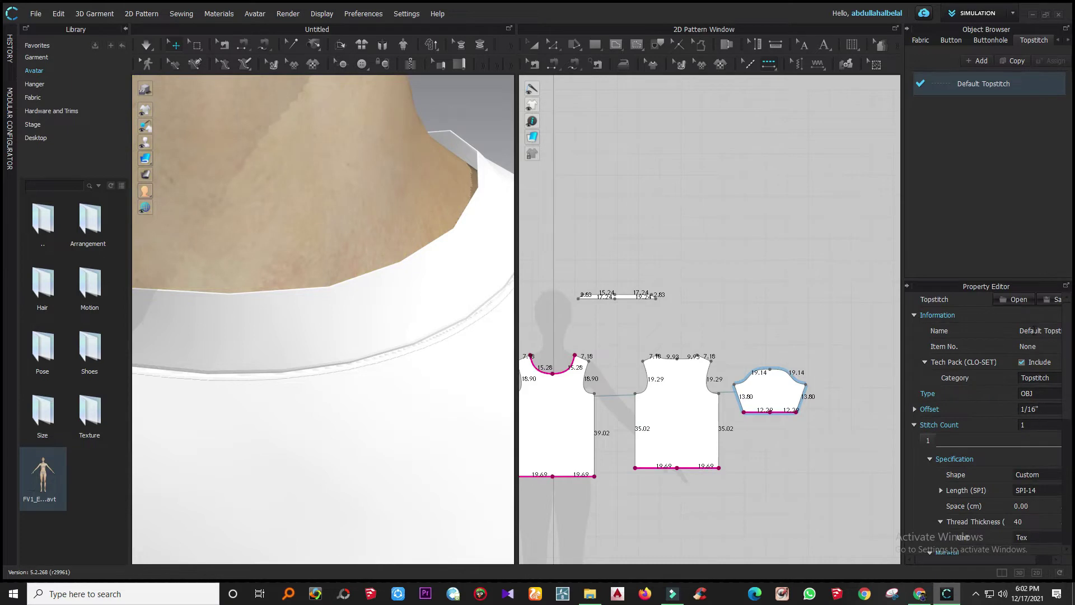
click(1055, 383)
click(1040, 392)
click(1043, 379)
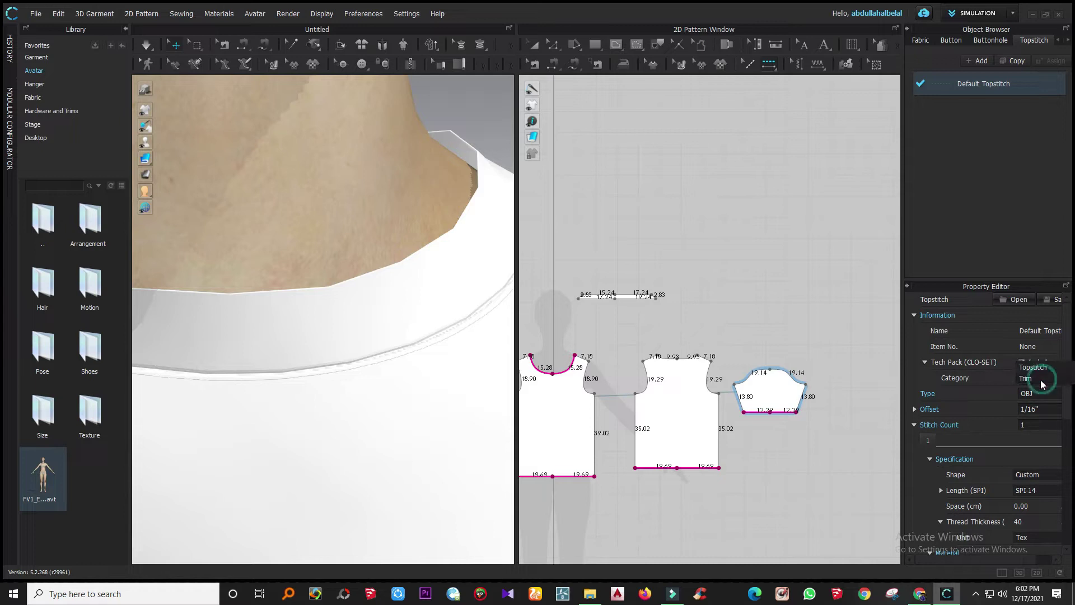
click(1040, 374)
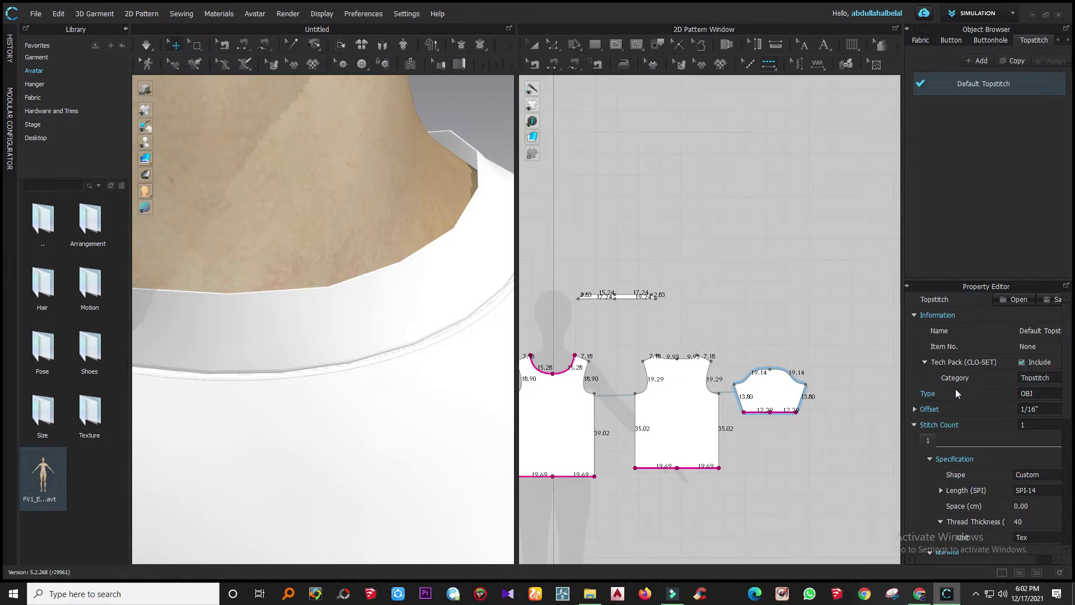
- Try offsets of 1/32" and 1/8" for the Default Topstitch
click(1048, 411)
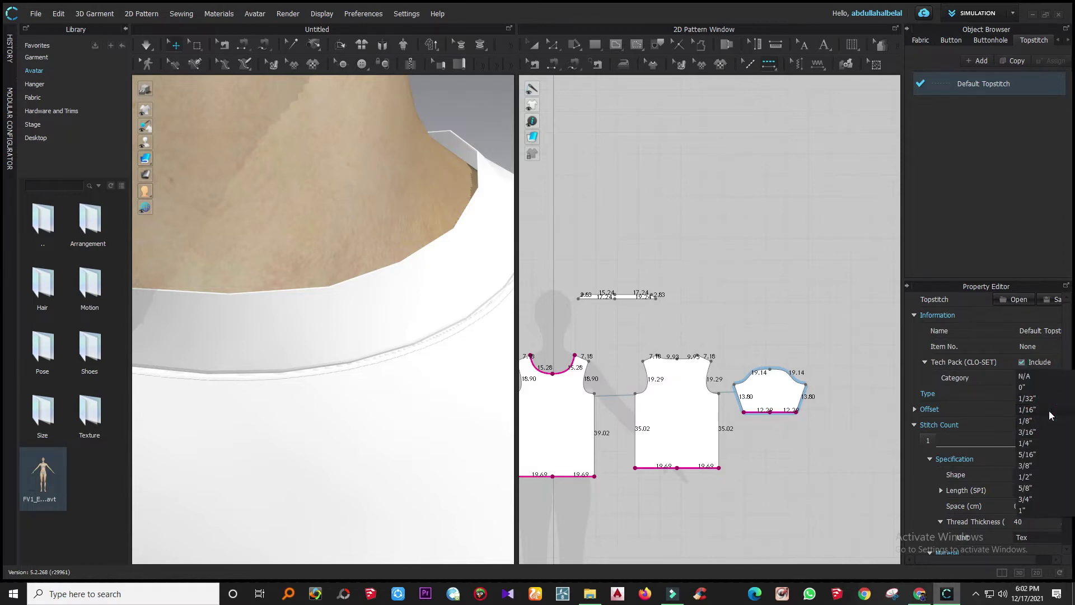
click(1043, 400)
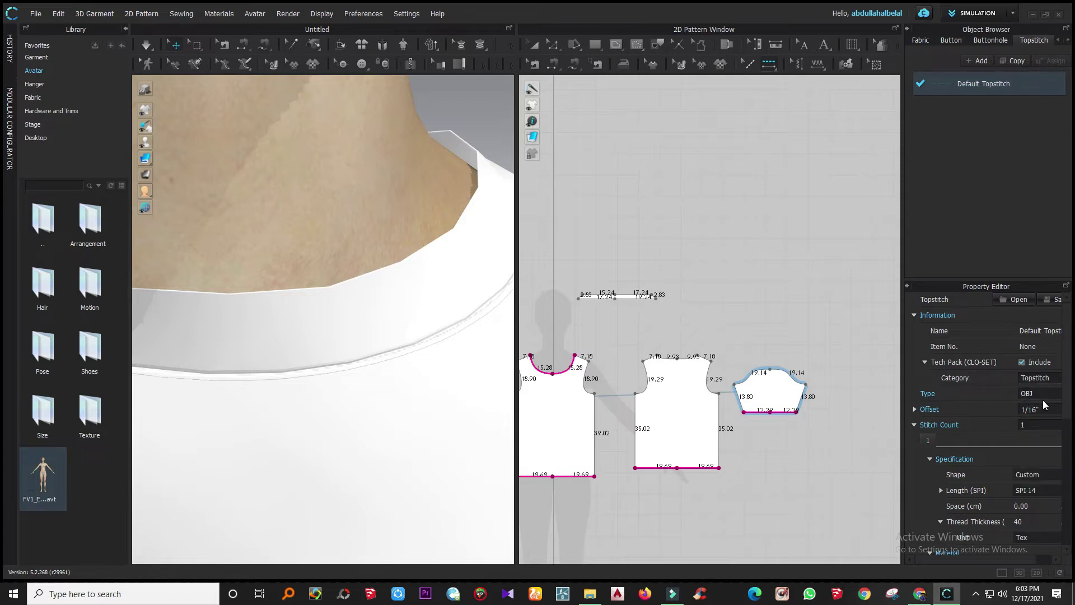
scroll(1044, 412, up, 1)
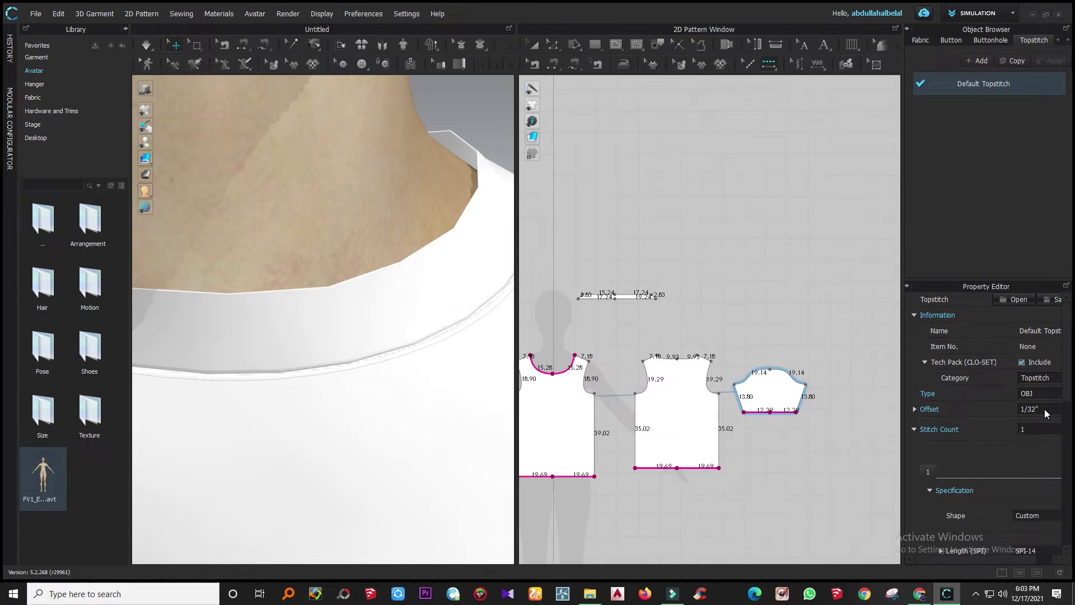
click(1044, 409)
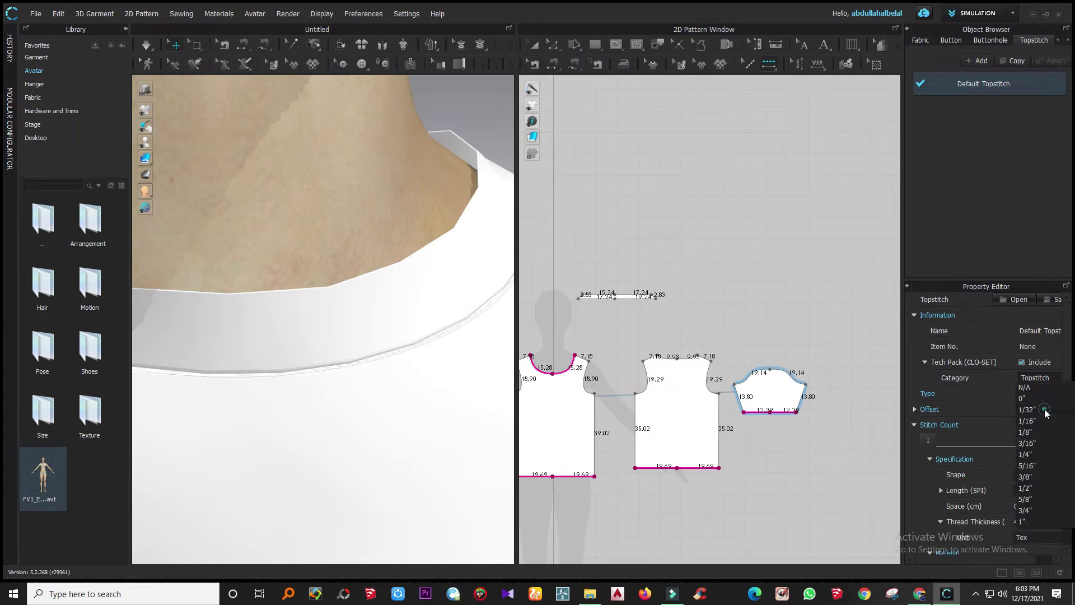
click(1043, 431)
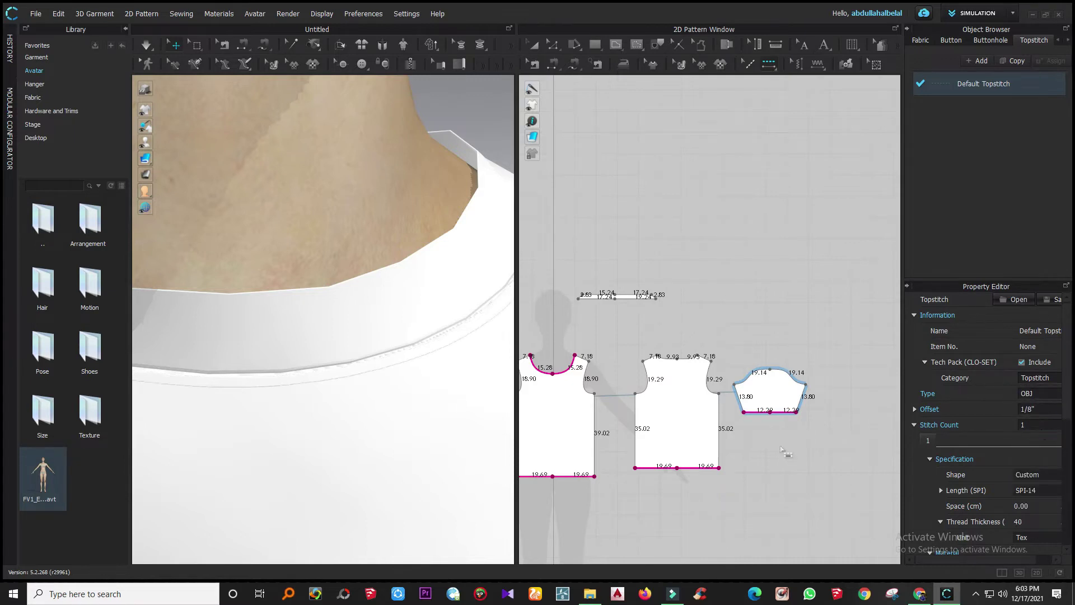
- Set the Default Topstitch's offset to 1/16"
scroll(370, 452, down, 2)
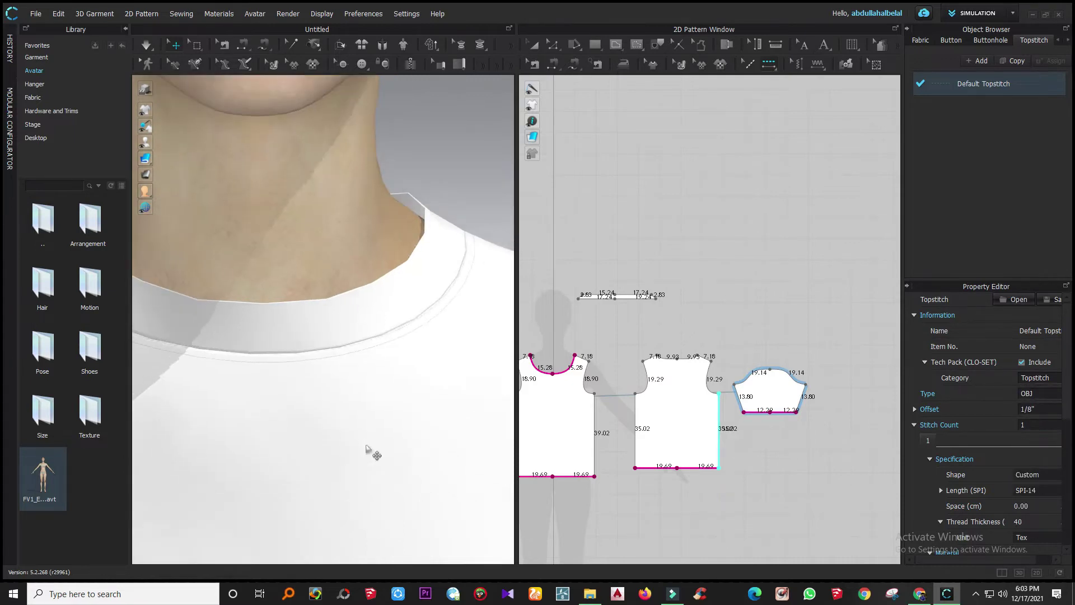
click(1038, 409)
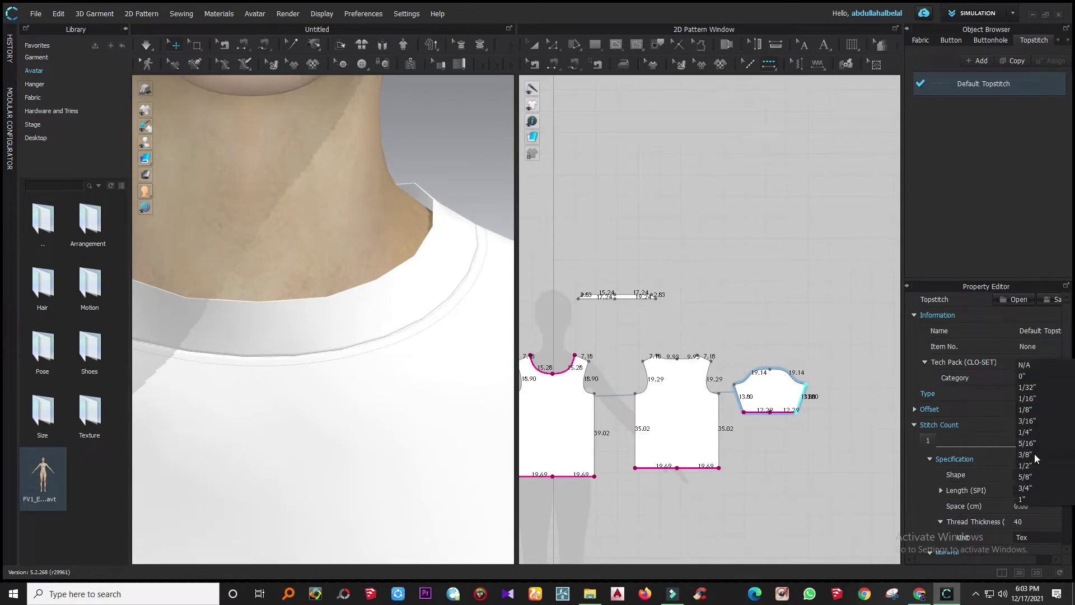
click(1025, 398)
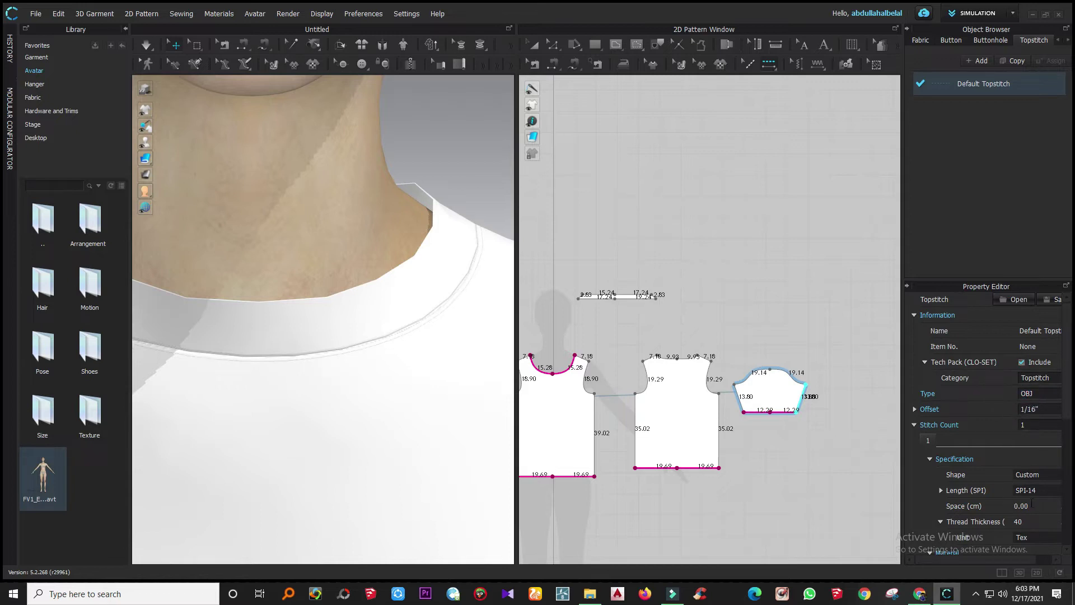
- Load the None_0956821e_clo image as the Default Topstitch's material texture
scroll(1039, 527, down, 3)
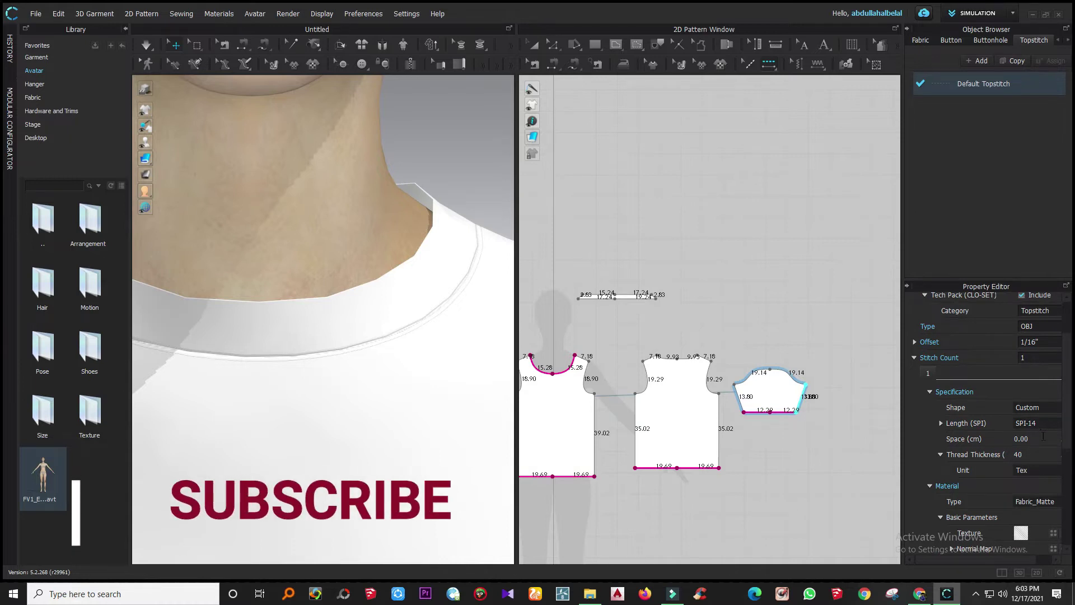
scroll(1041, 500, down, 1)
click(1021, 499)
click(224, 92)
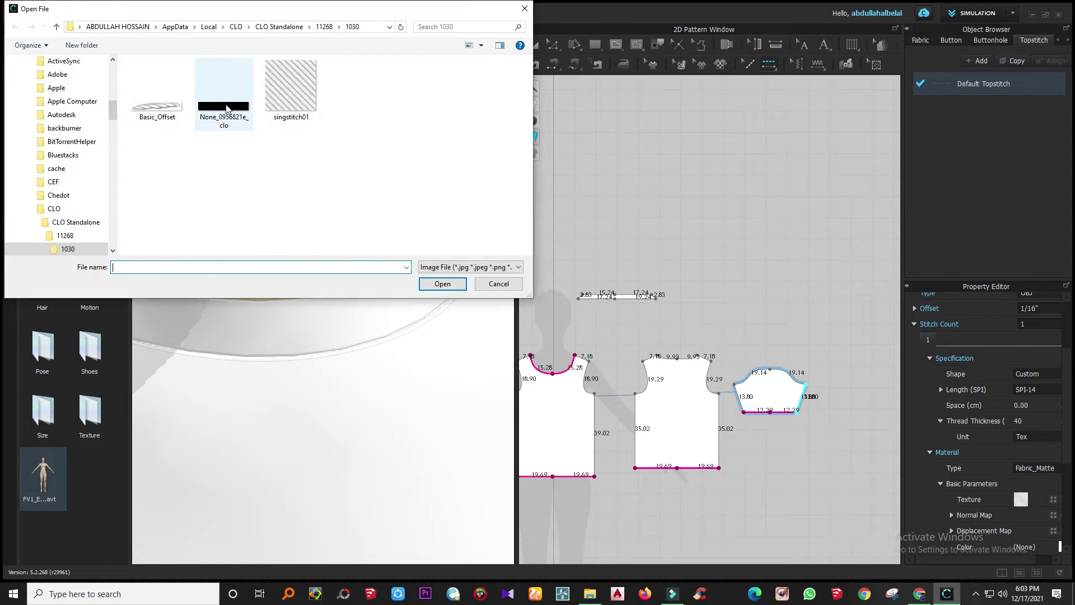
click(448, 285)
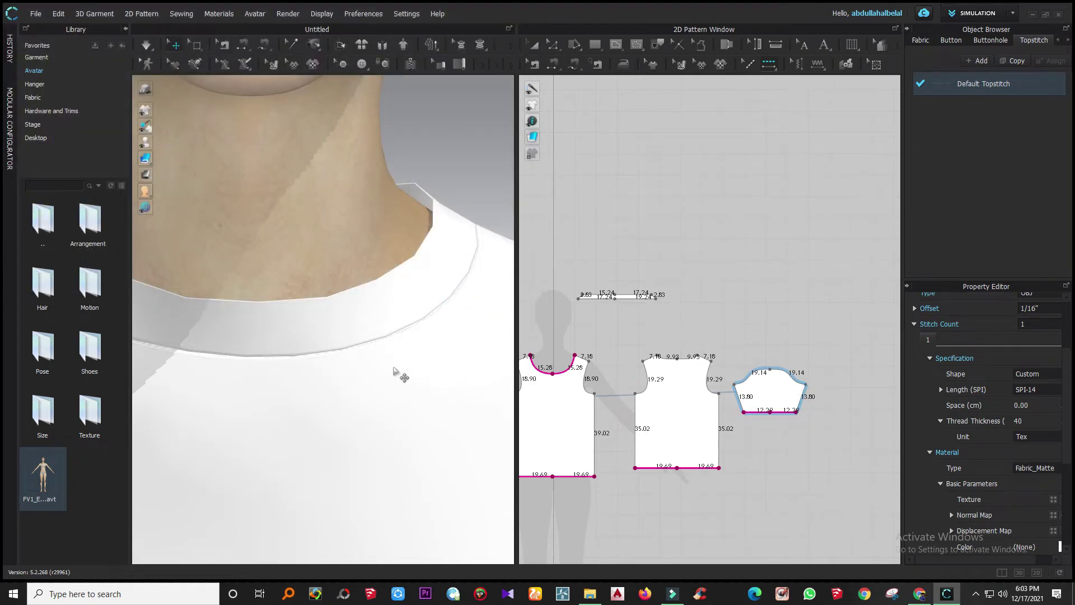
- Review the Default Topstitch's available material types, thread thickness units and stitch shapes
click(1044, 470)
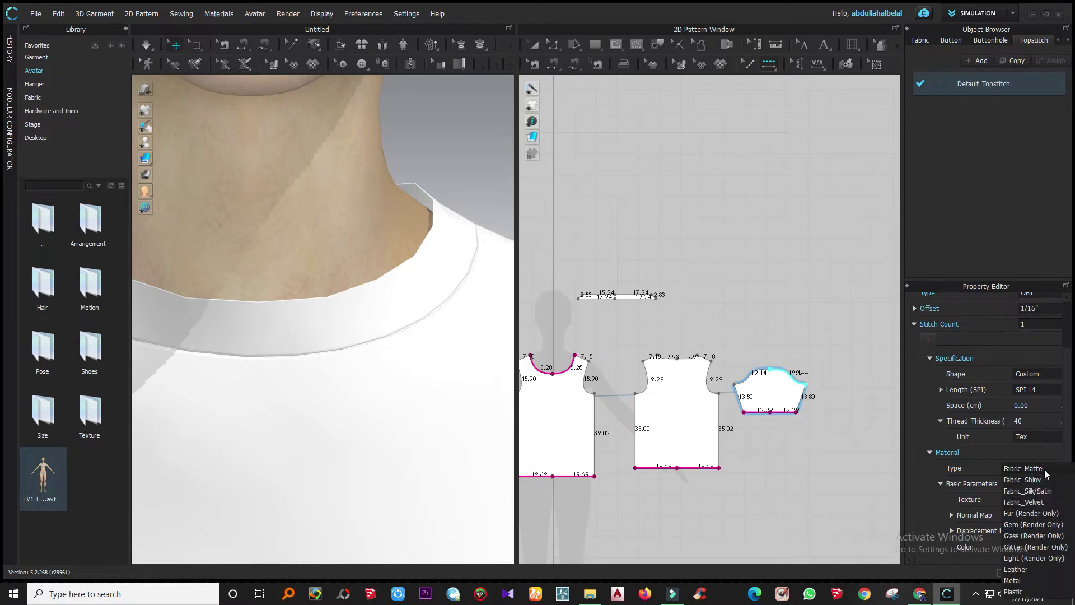
click(1052, 468)
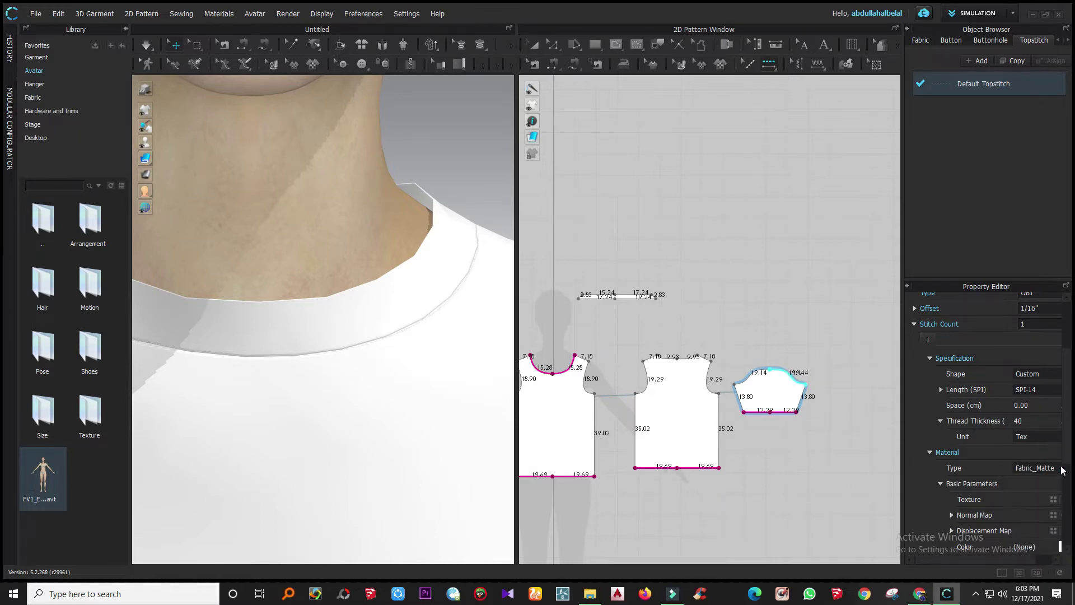
click(1040, 438)
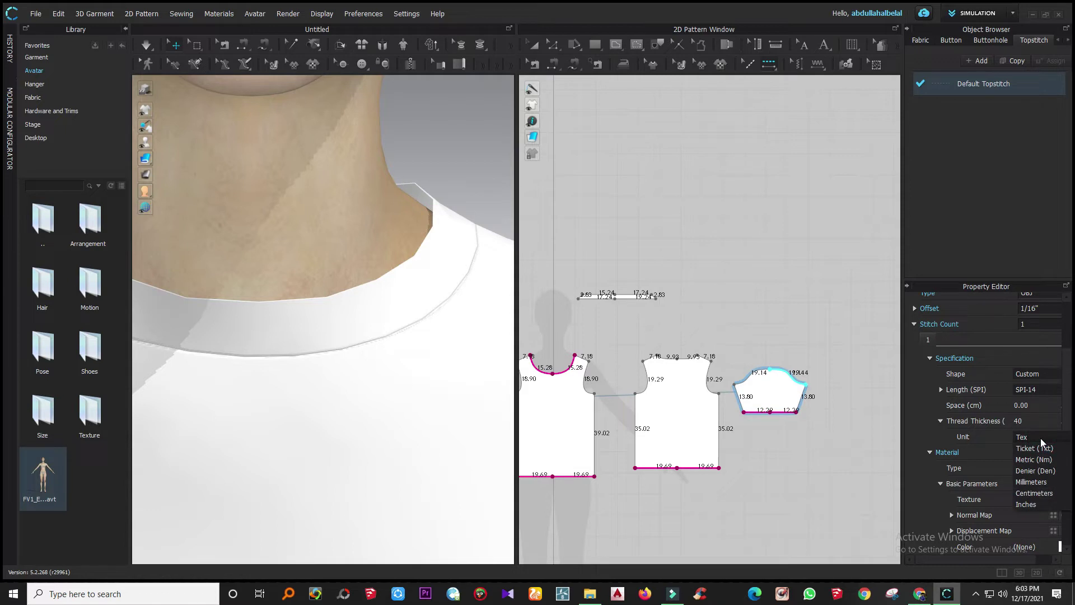
click(1040, 437)
click(1038, 374)
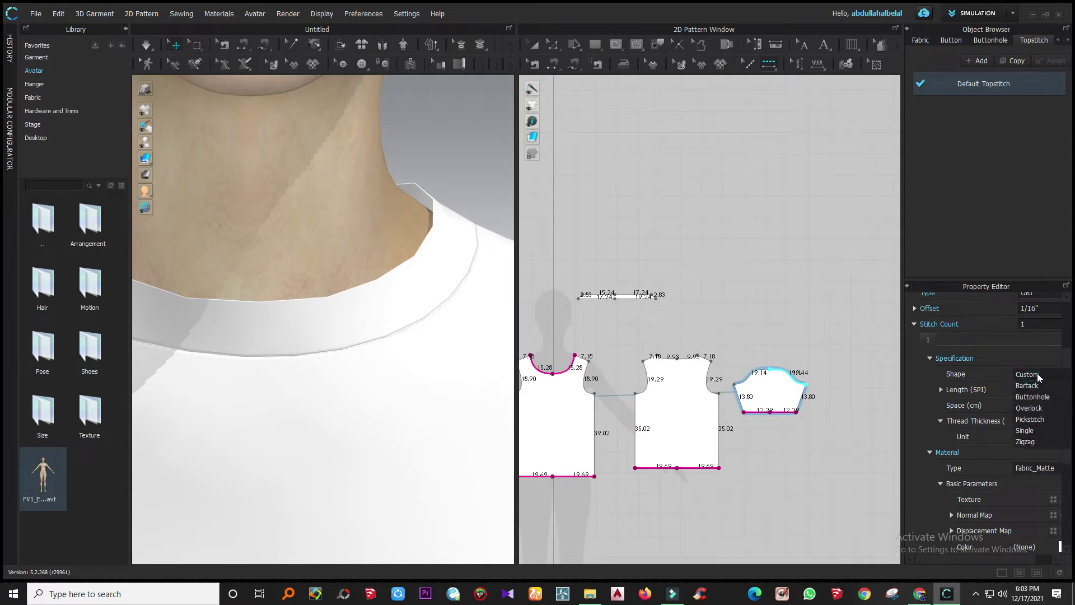
click(1037, 374)
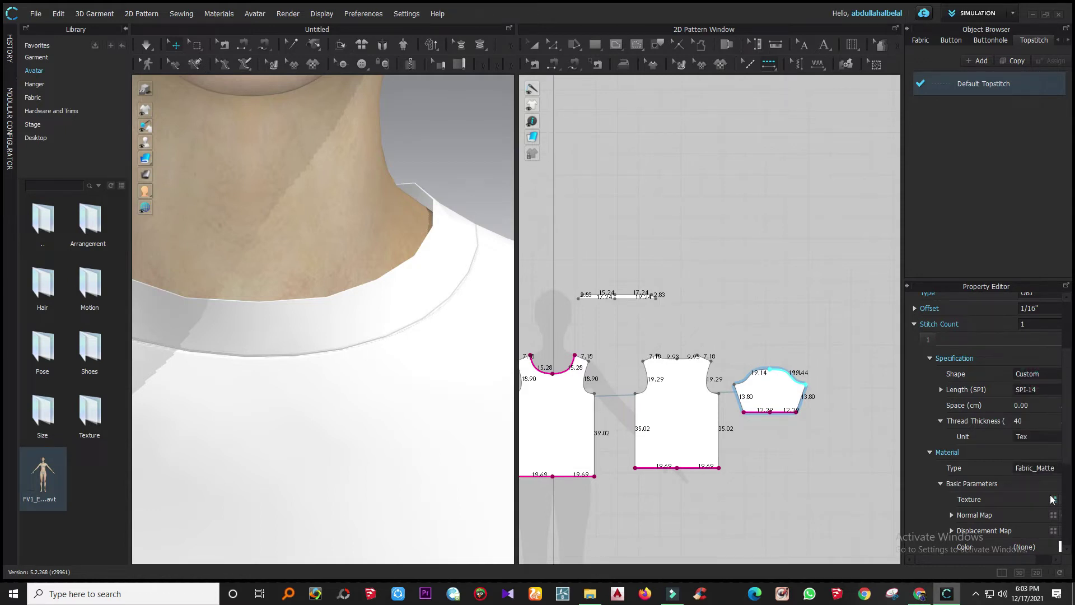
scroll(1052, 498, down, 1)
click(1041, 435)
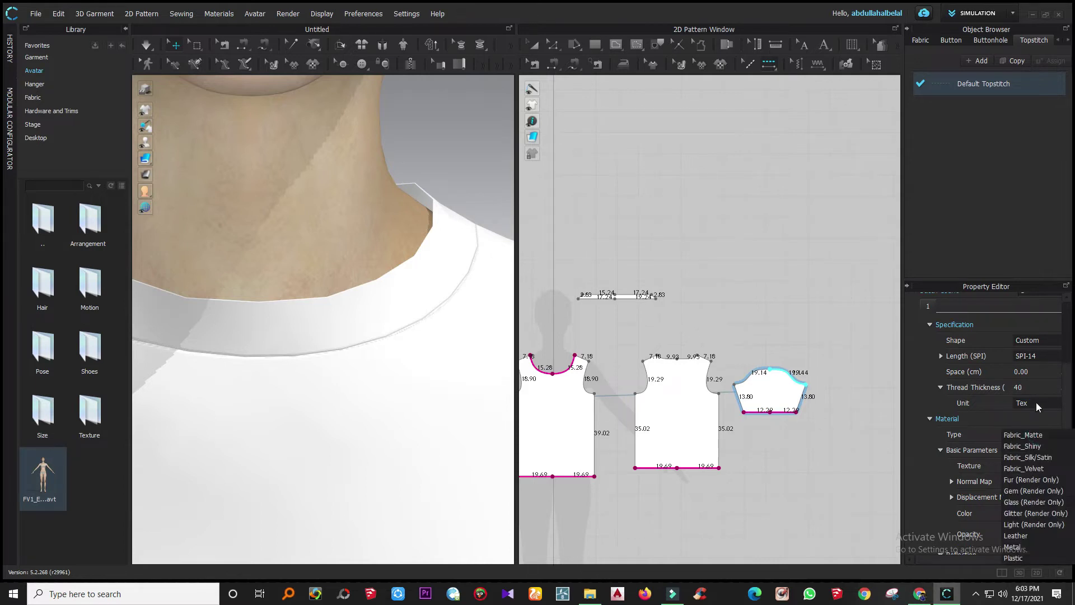
scroll(1022, 398, up, 2)
- Set the Default Topstitch's material color to Red 1 and check it along the neckline
scroll(1022, 397, down, 5)
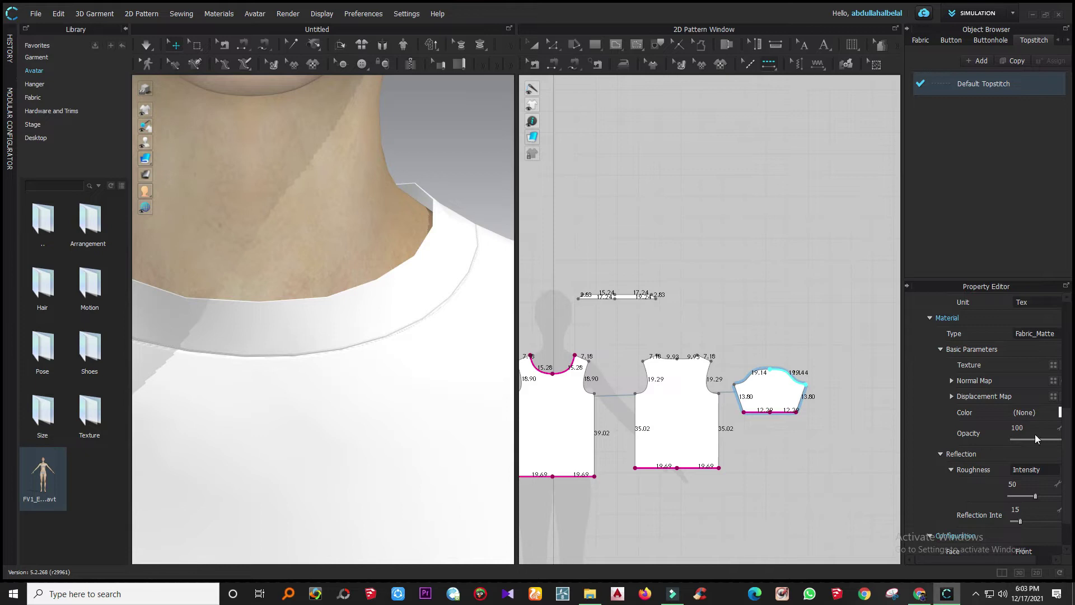
click(973, 559)
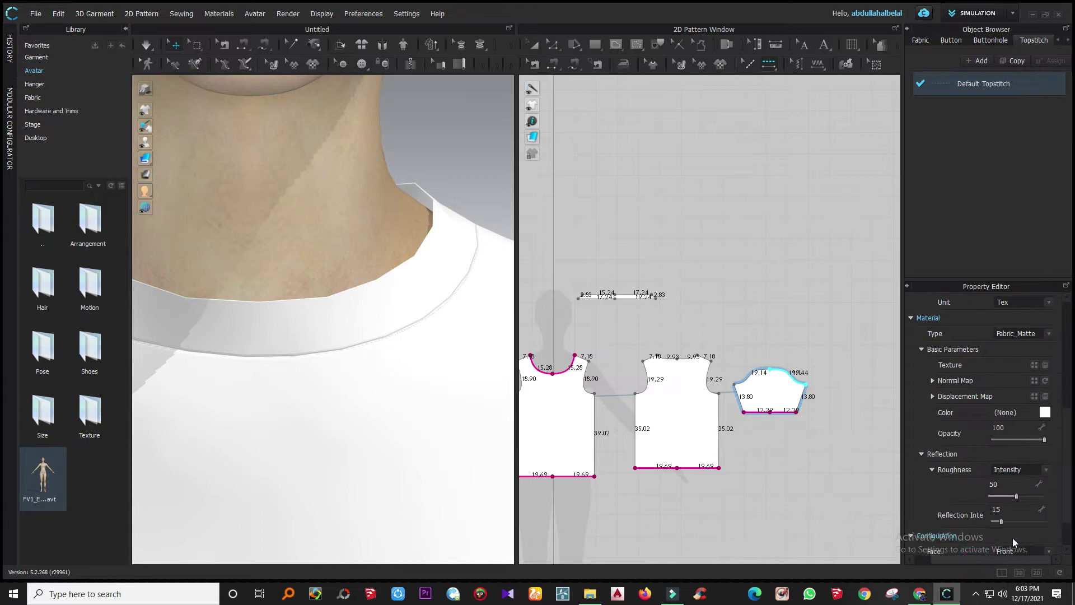
click(1045, 412)
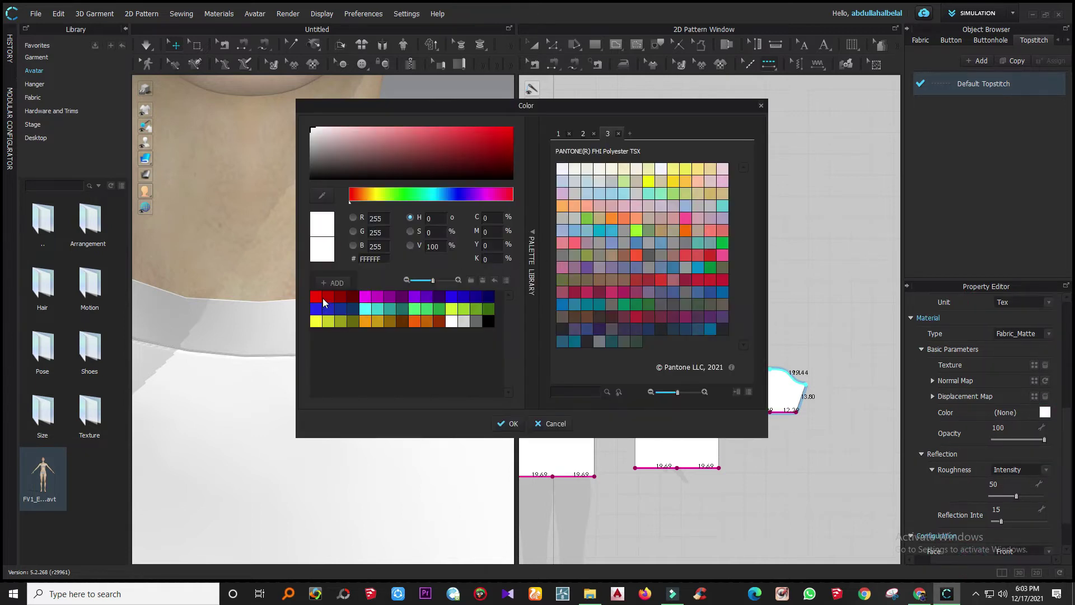
click(317, 297)
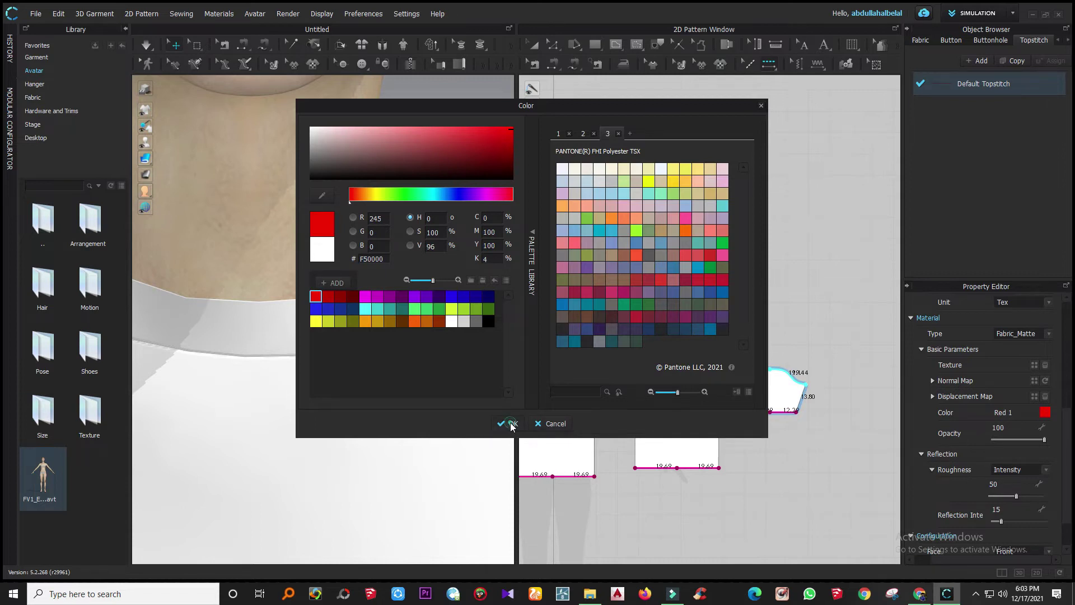
click(512, 424)
scroll(324, 332, up, 5)
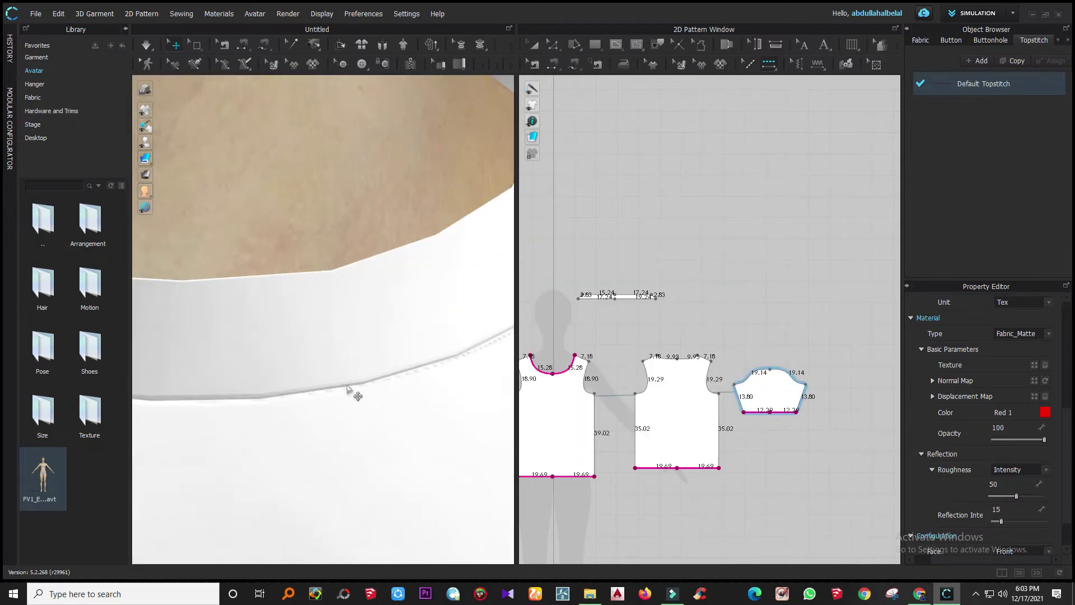
scroll(355, 392, down, 2)
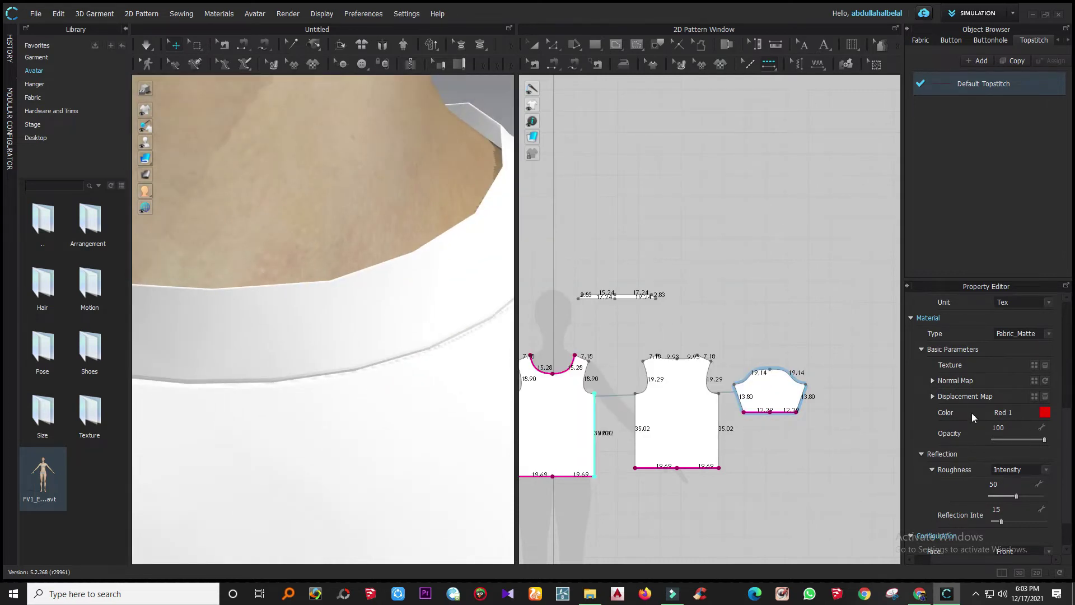
- Undo the recent topstitch work, removing the red color and the existing neckline and hem topstitches
scroll(959, 409, up, 3)
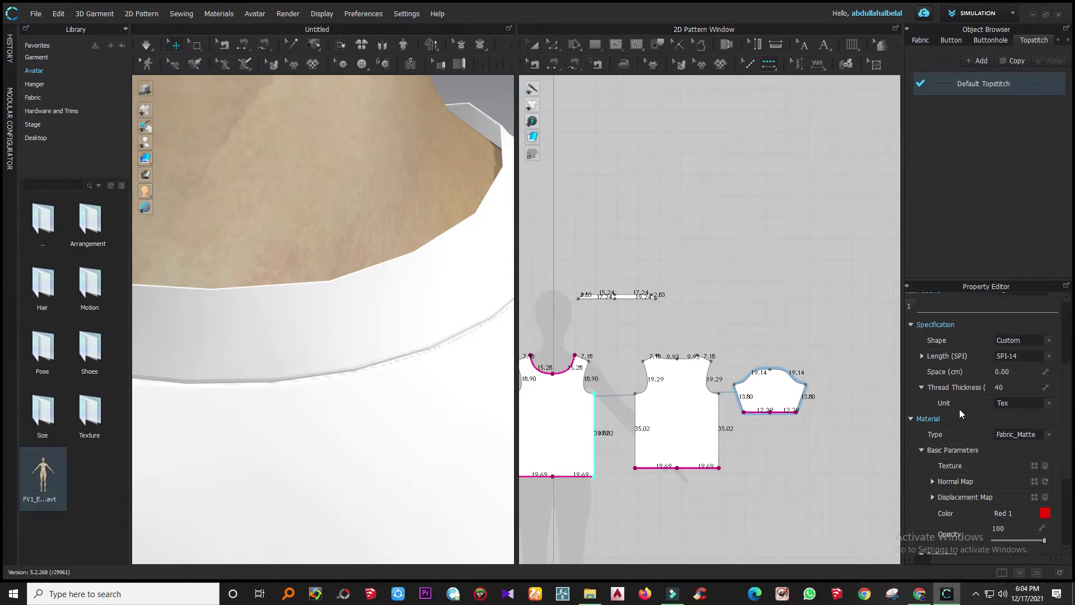
scroll(959, 412, up, 1)
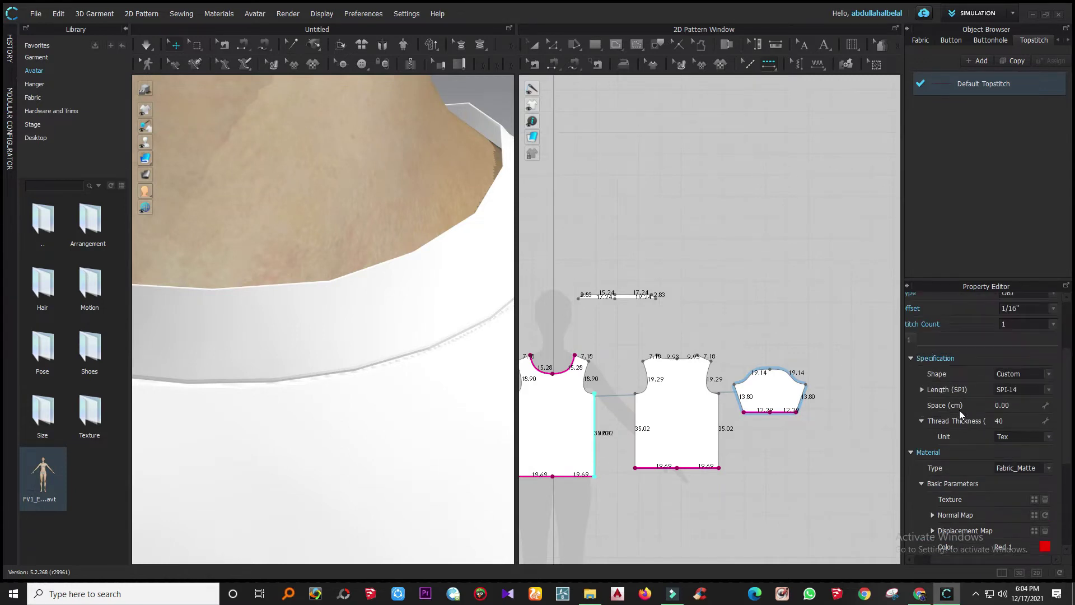
scroll(1032, 382, up, 2)
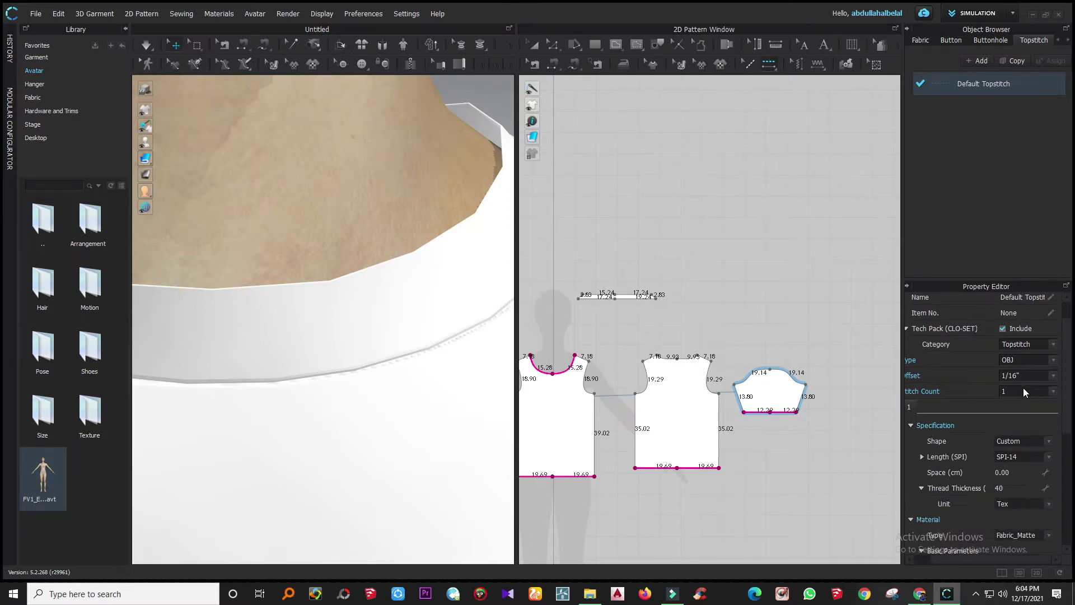
key(Down)
key(Up)
key(ctrl+z)
key(ctrl+z)
key(ctrl+z)
key(ctrl+z)
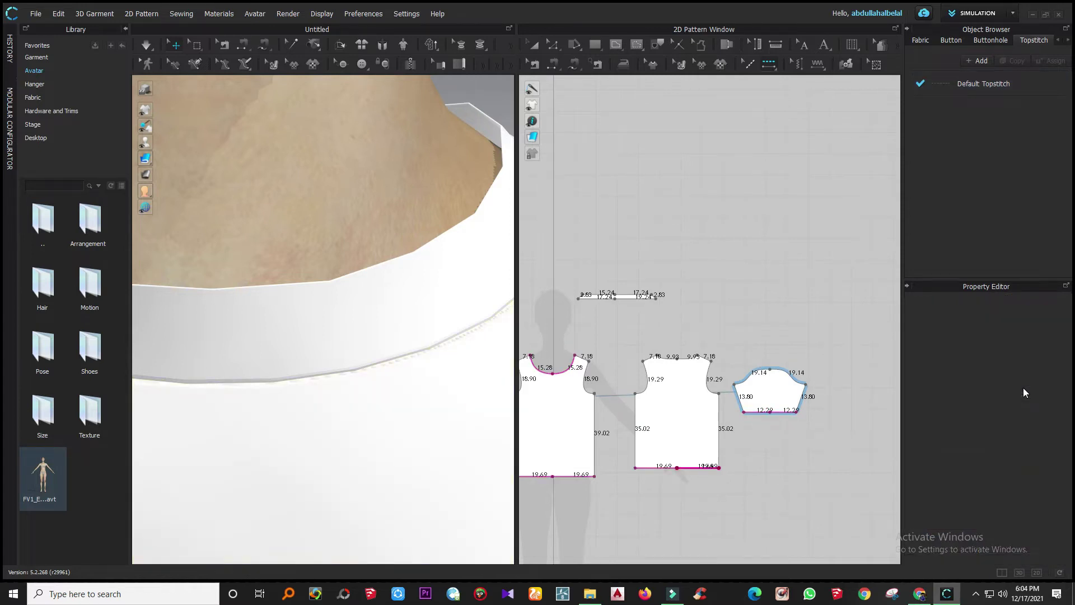
key(ctrl+z)
key(ctrl+z)
key(ctrl+z)
key(ctrl+z)
key(ctrl+z)
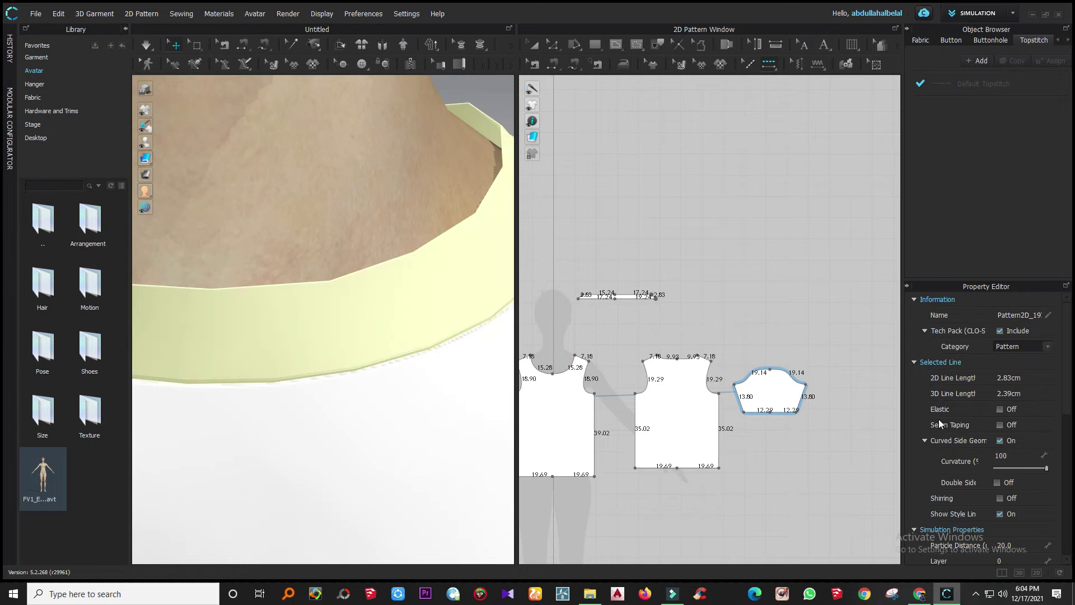
- Topstitch the front and back necklines and the bottom hems of the front and back body patterns
click(548, 379)
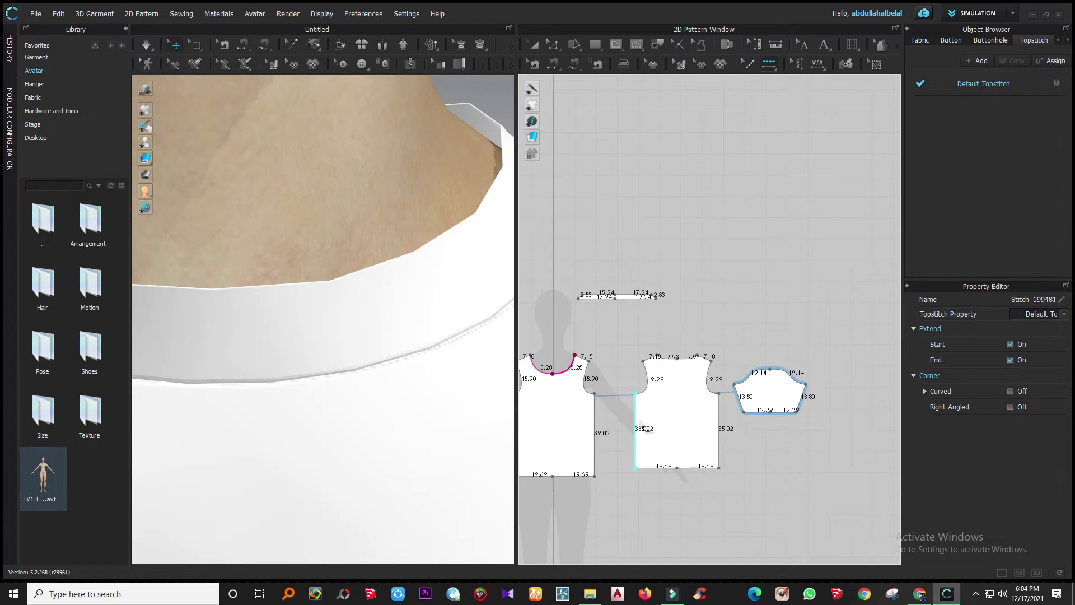
click(684, 362)
click(557, 476)
click(665, 467)
click(704, 468)
- Topstitch both halves of the sleeve hem
click(756, 410)
click(785, 411)
click(796, 412)
scroll(801, 446, down, 5)
scroll(675, 446, up, 5)
scroll(575, 445, down, 4)
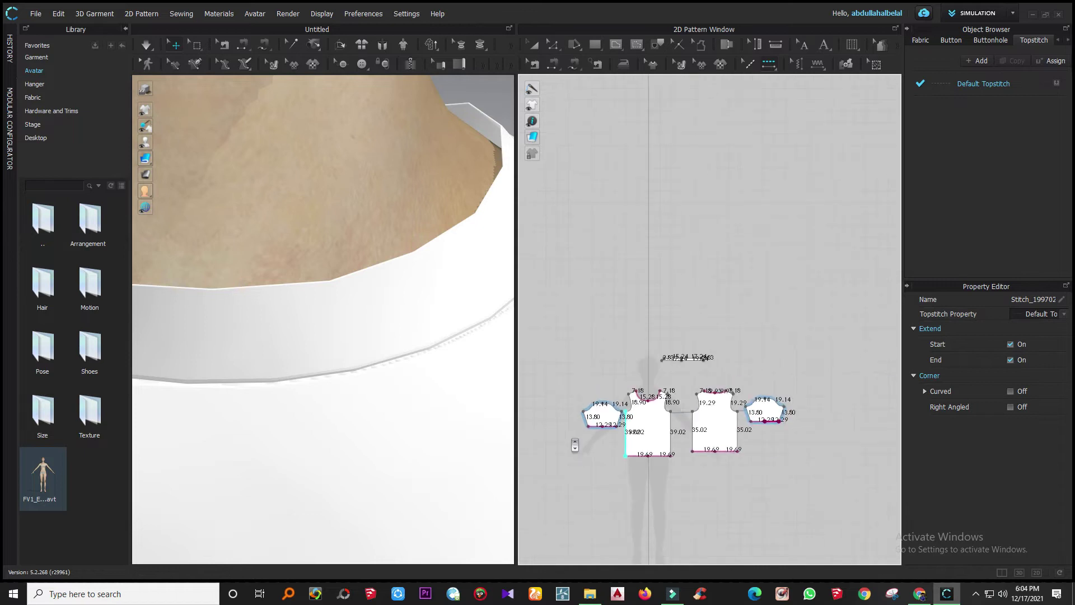
scroll(371, 381, up, 5)
scroll(332, 402, down, 2)
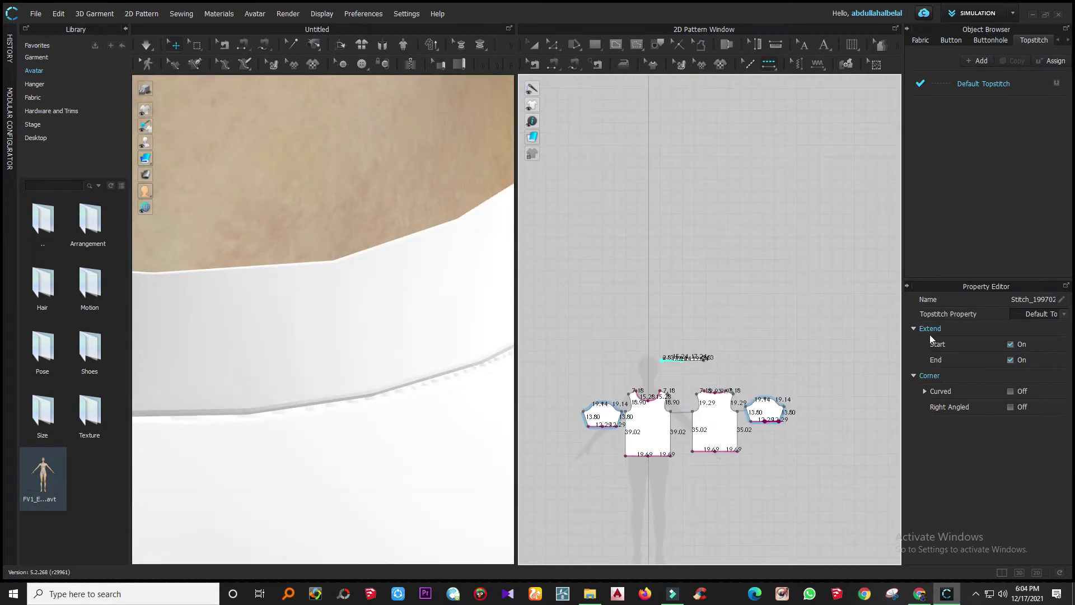
- Set the Default Topstitch's material type to Fabric_Shiny
click(984, 86)
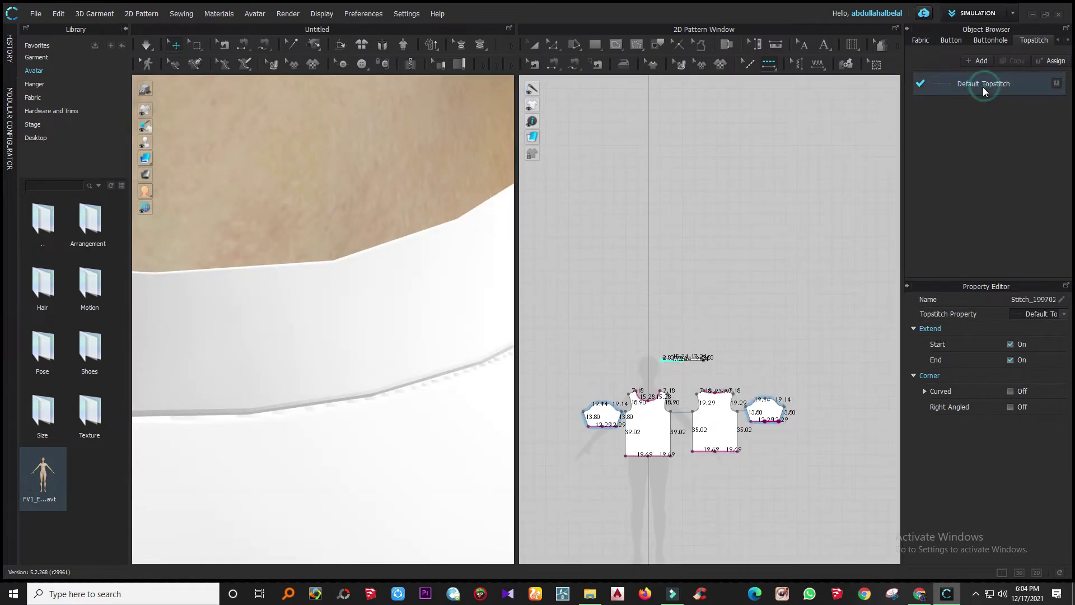
scroll(1030, 379, up, 2)
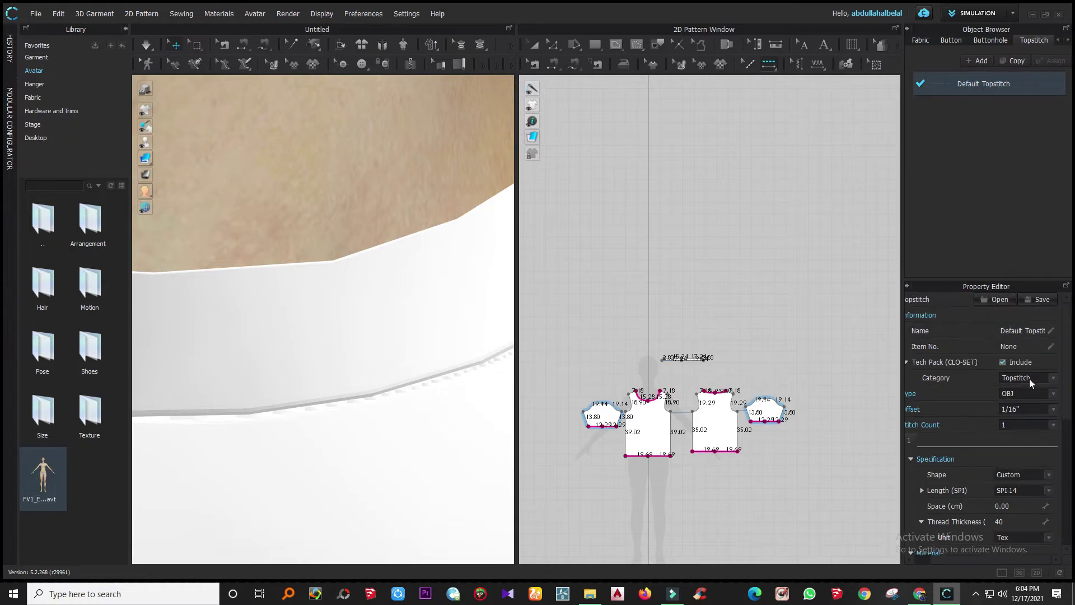
click(1051, 380)
scroll(1039, 493, down, 2)
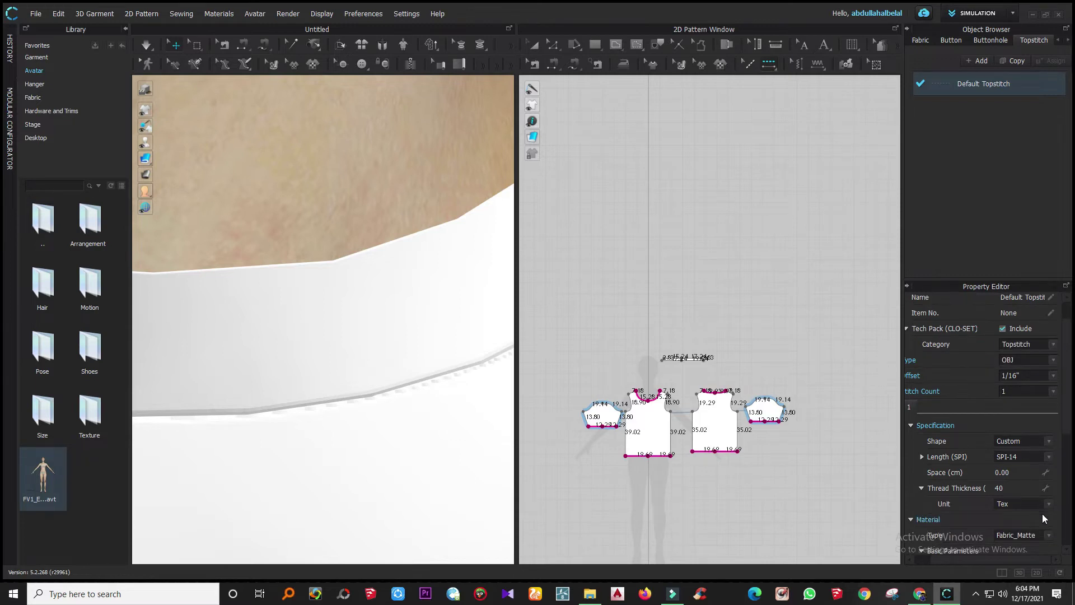
scroll(1043, 519, down, 2)
click(1052, 503)
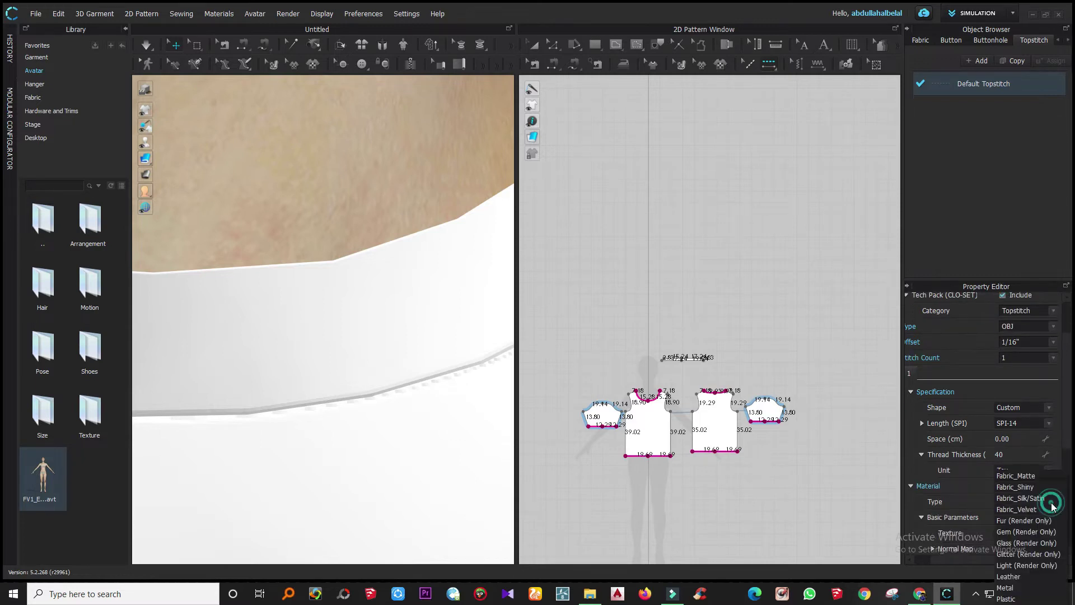
click(1026, 487)
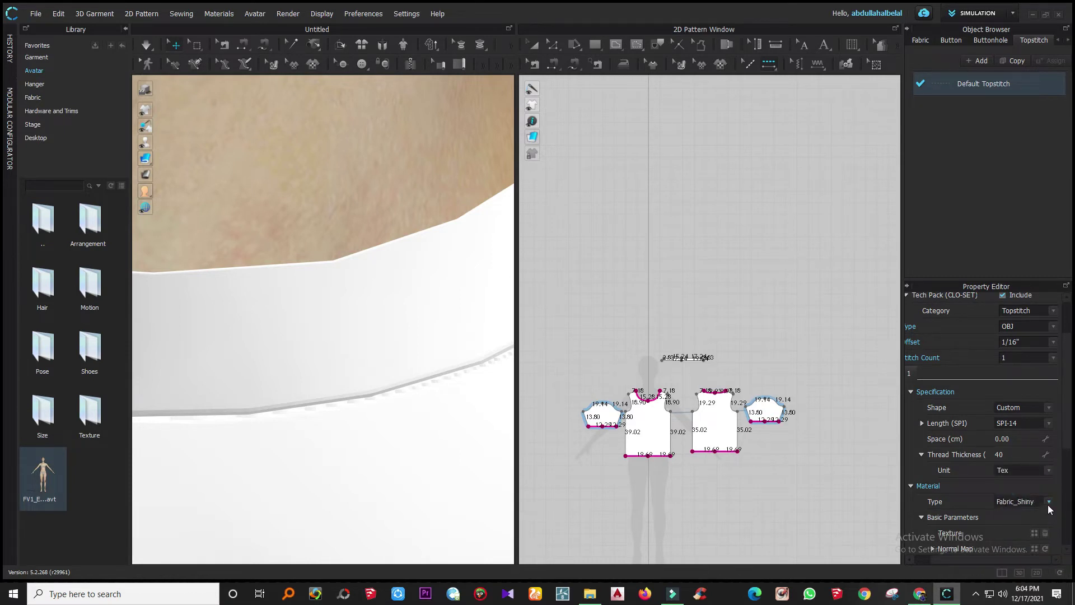
- Try the Fur (Render Only) material type for the Default Topstitch, keeping its opacity at 100
click(1049, 502)
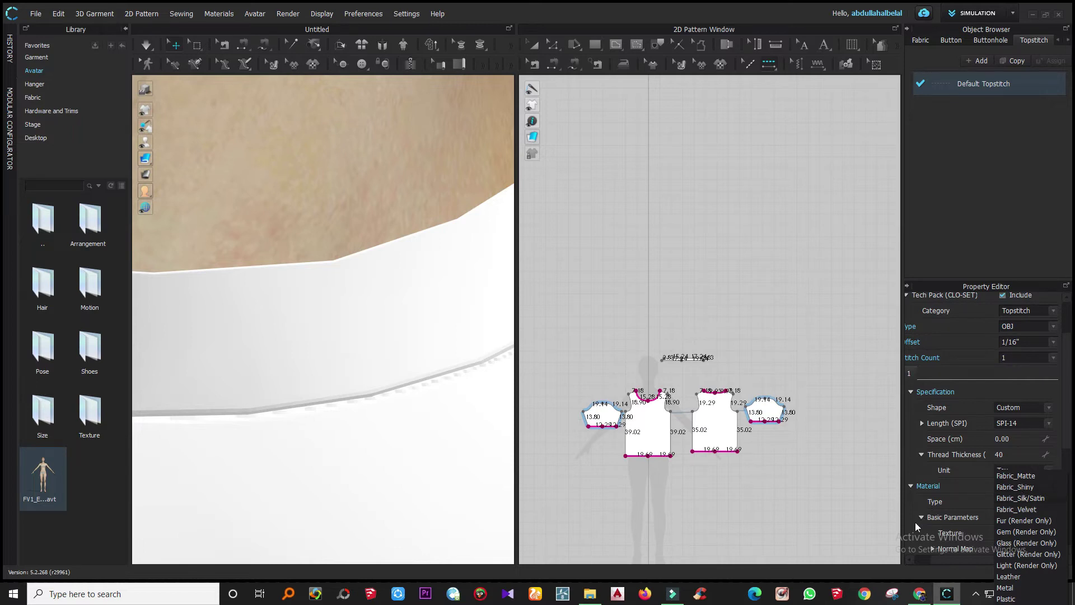
click(1021, 522)
scroll(1000, 519, down, 3)
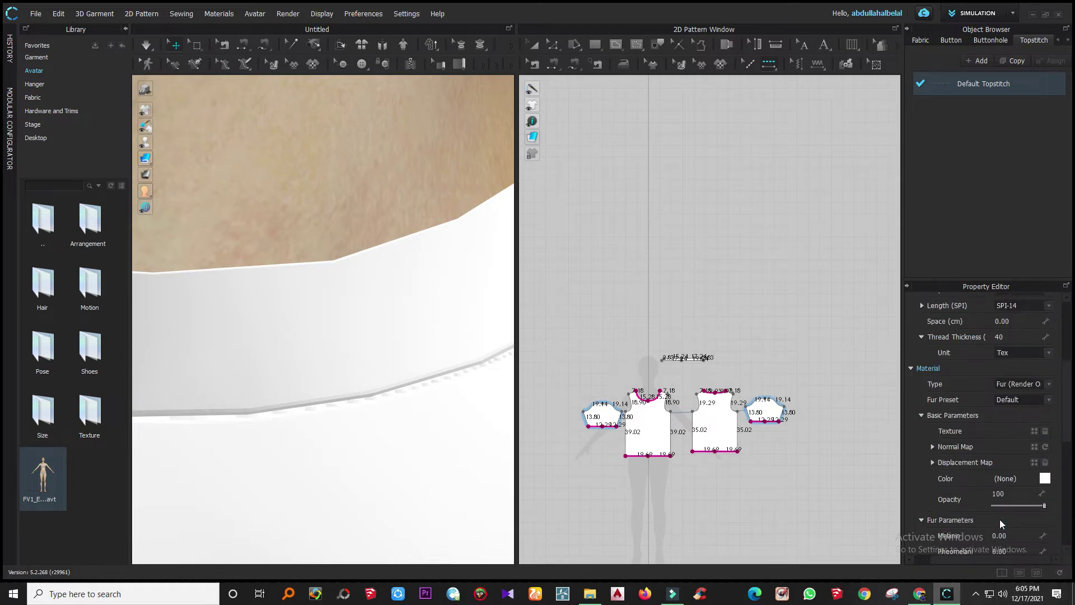
scroll(1001, 519, down, 1)
mouse_move(1043, 471)
mouse_down()
mouse_move(944, 480)
mouse_move(1064, 473)
mouse_up()
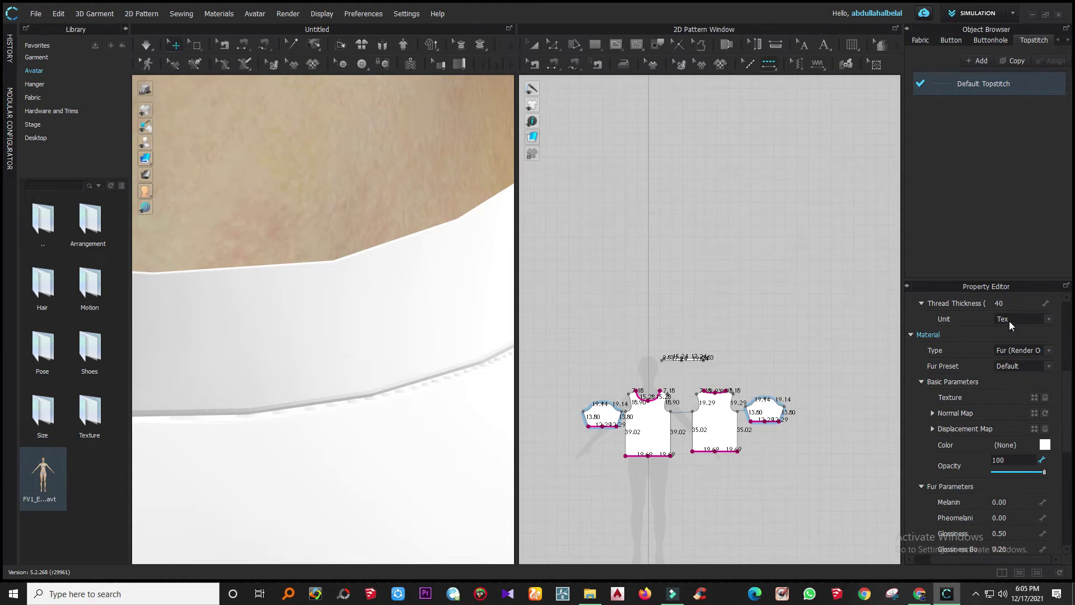
- Set the Default Topstitch's material type to Fabric_Matte and its color to Black
click(1050, 351)
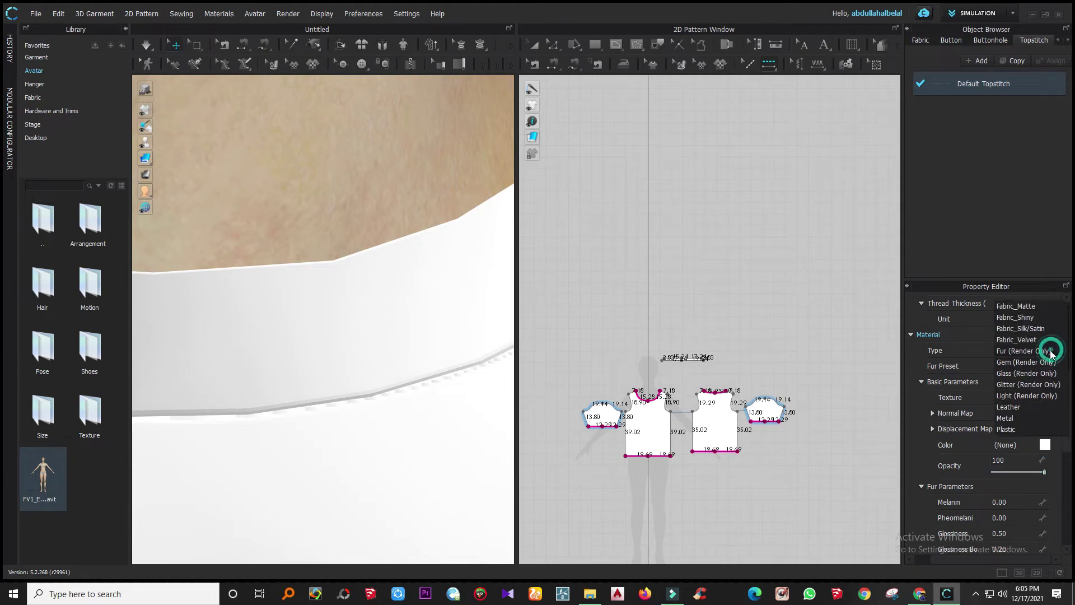
click(1033, 304)
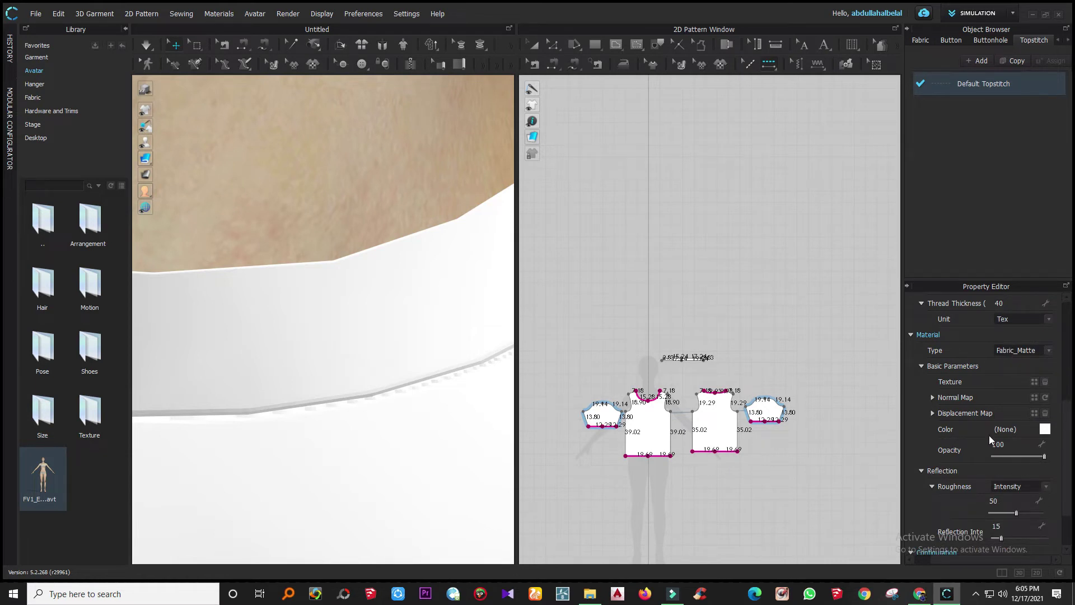
scroll(989, 434, up, 1)
click(1046, 465)
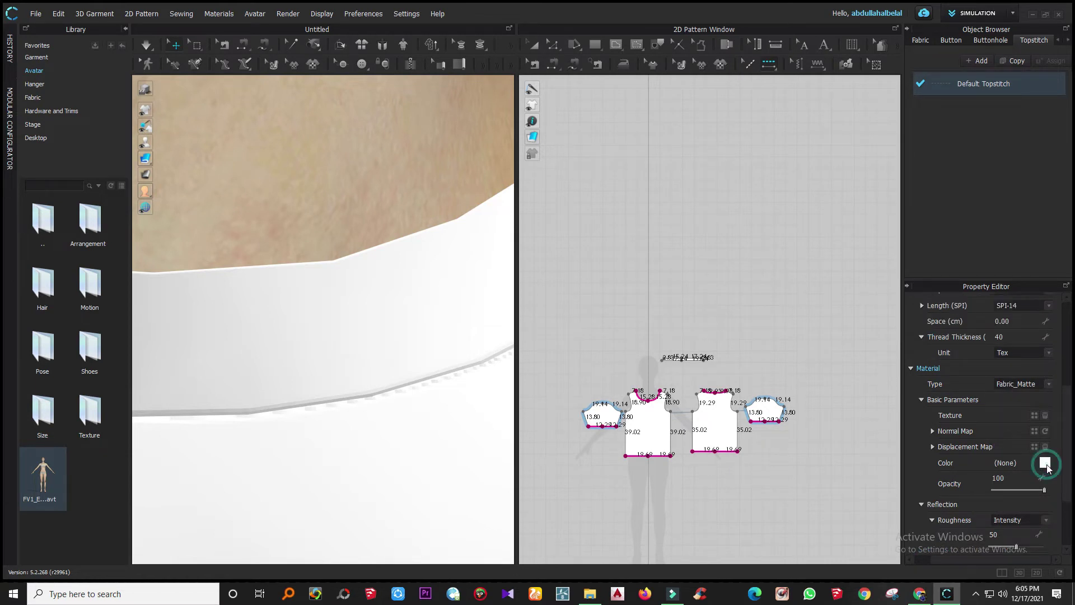
click(488, 323)
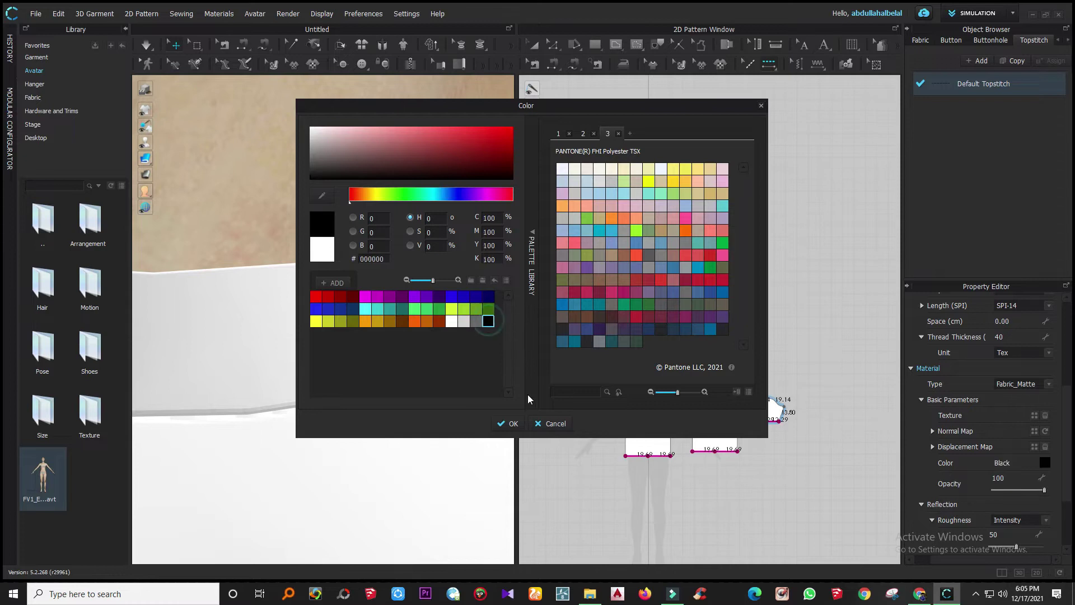
click(507, 423)
- Hide the seam lines and stitching on the 3D garment and show them again
mouse_move(144, 116)
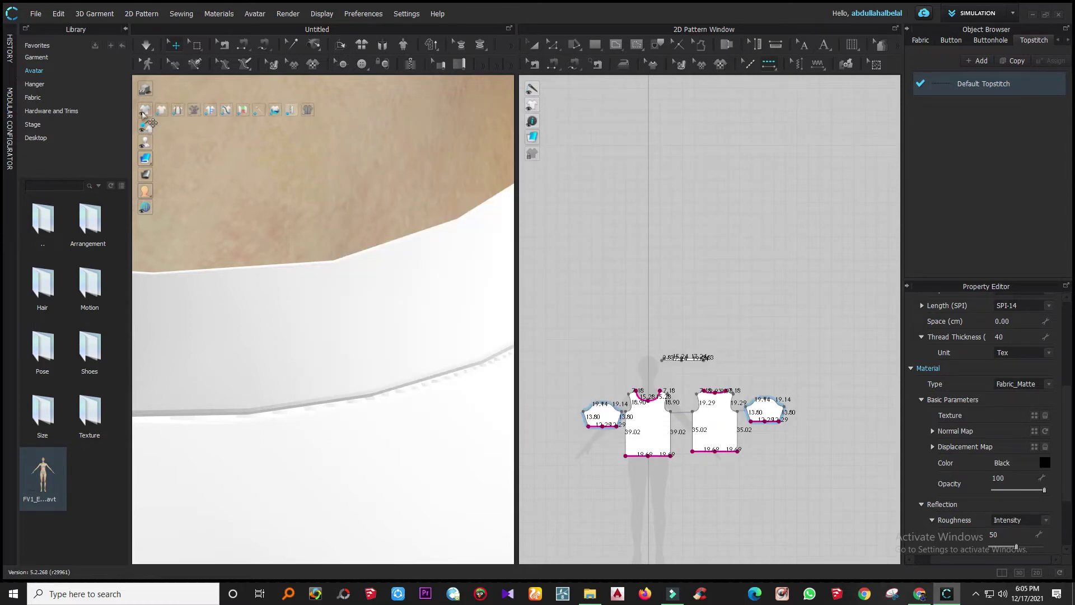
click(175, 109)
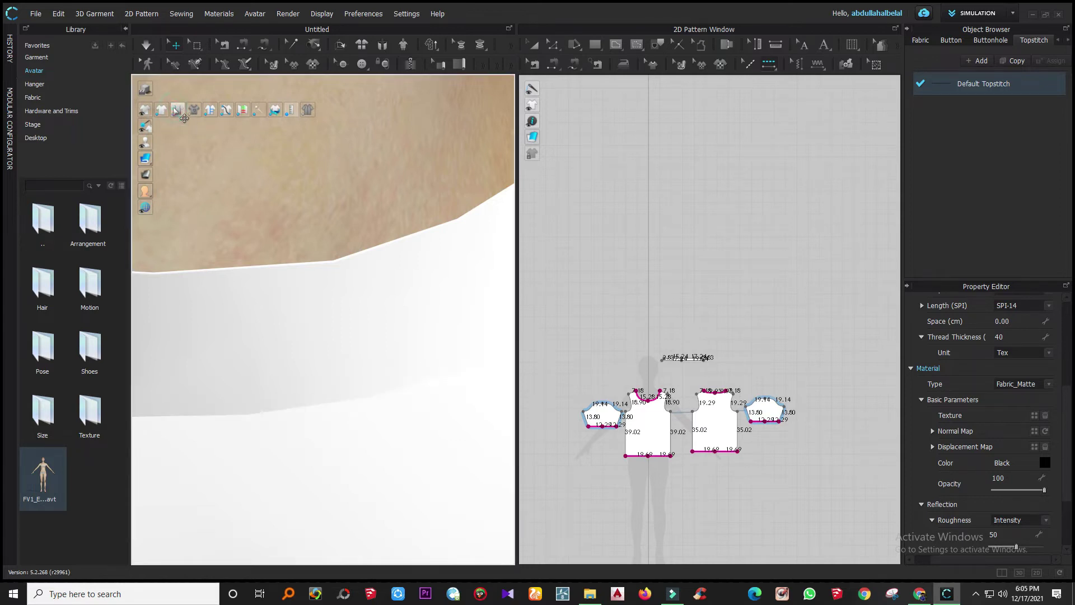
click(176, 112)
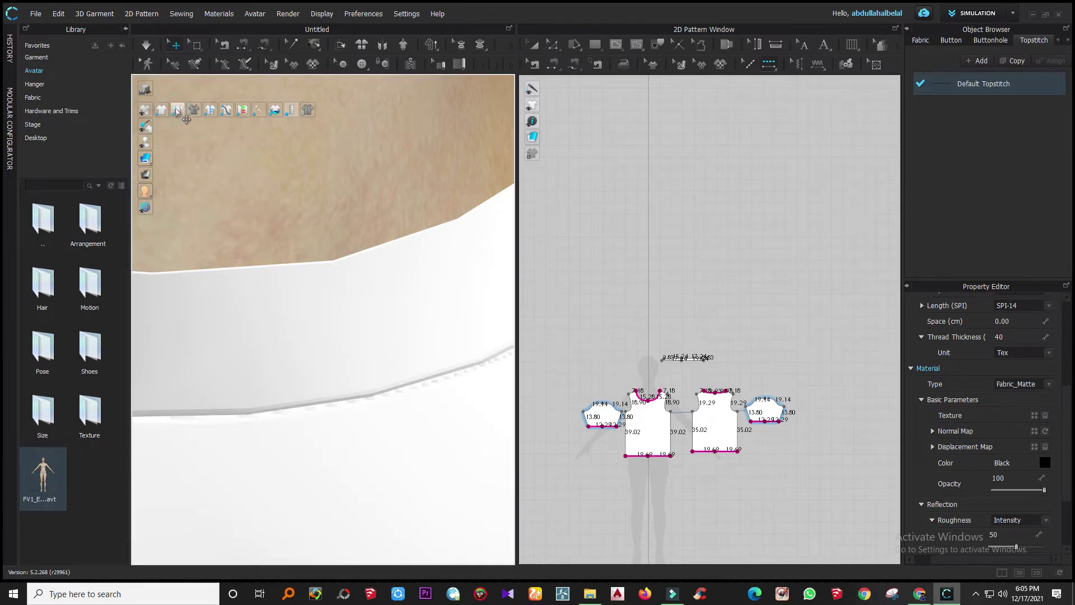
- Examine the topstitching around the collar and the bottom hem of the 3D T-shirt
scroll(379, 350, down, 3)
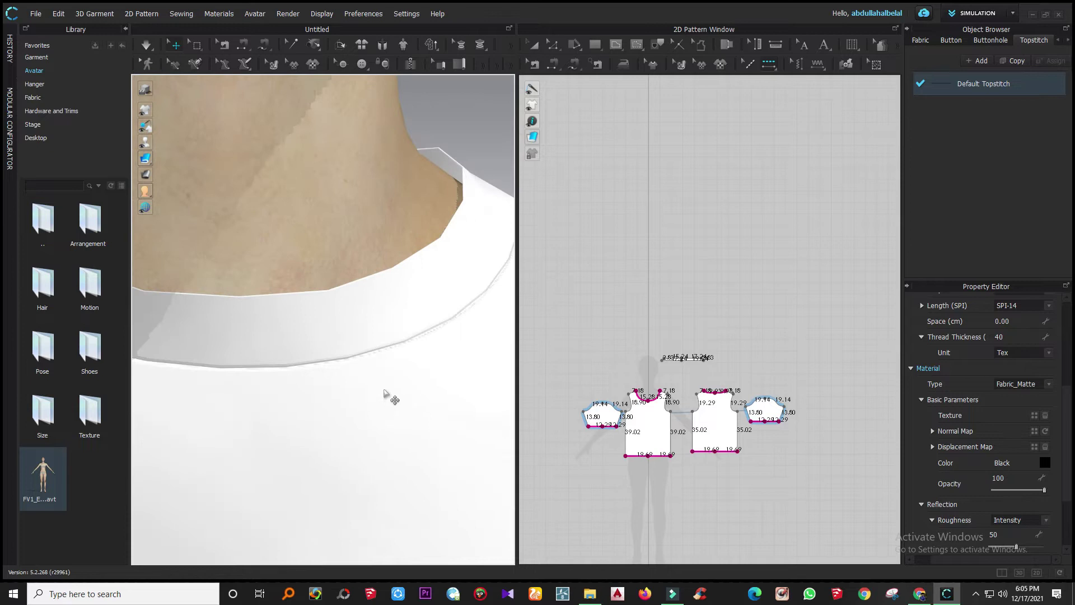
scroll(285, 382, up, 5)
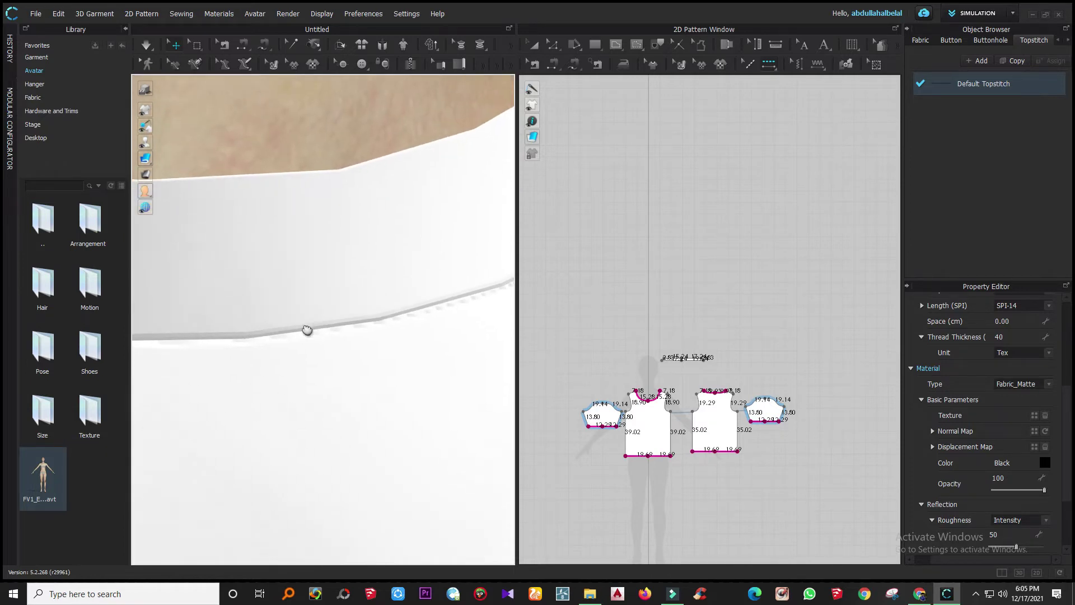
scroll(257, 348, down, 5)
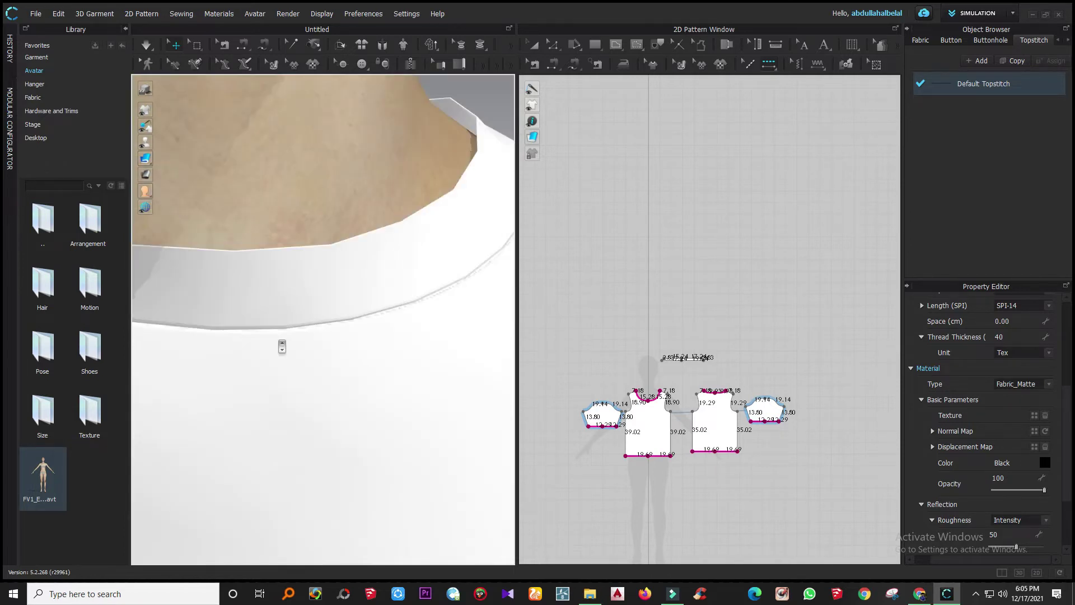
scroll(279, 347, down, 2)
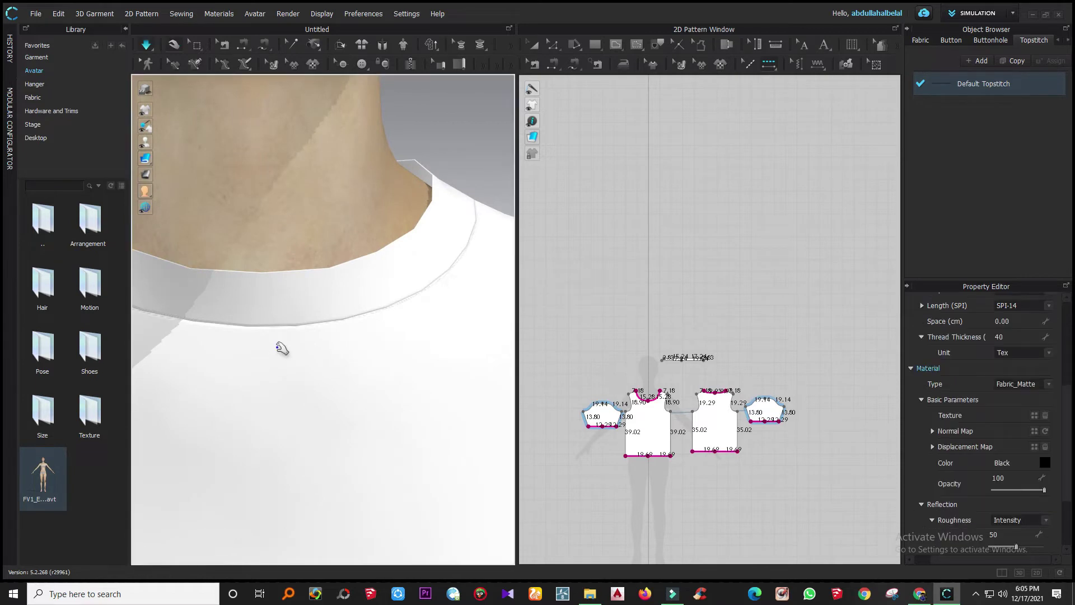
scroll(296, 358, down, 3)
scroll(301, 357, down, 3)
middle_drag(336, 355, 330, 253)
scroll(318, 490, up, 3)
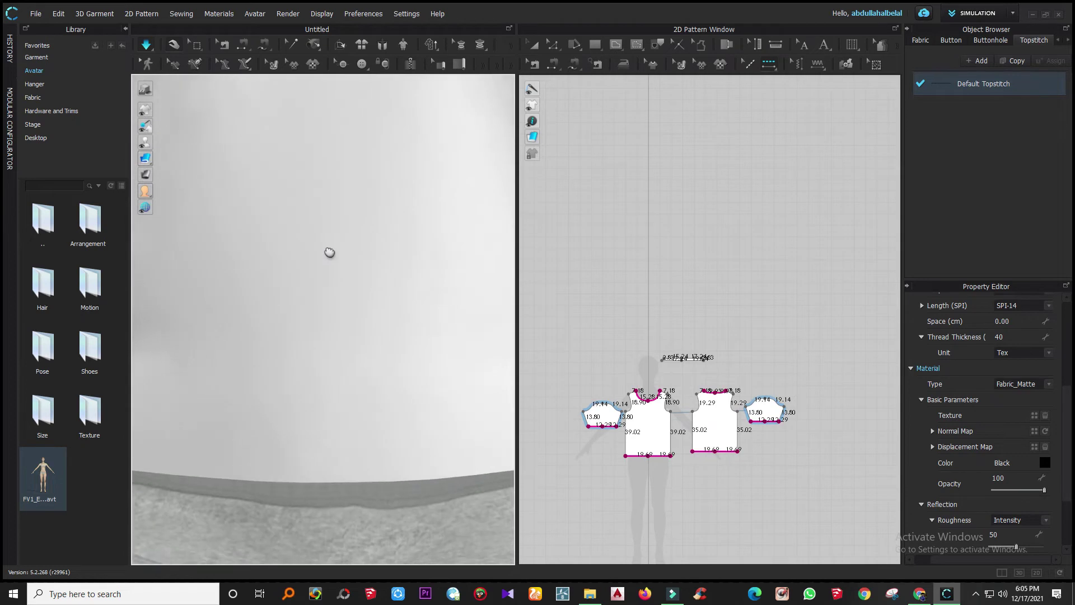
scroll(278, 472, up, 1)
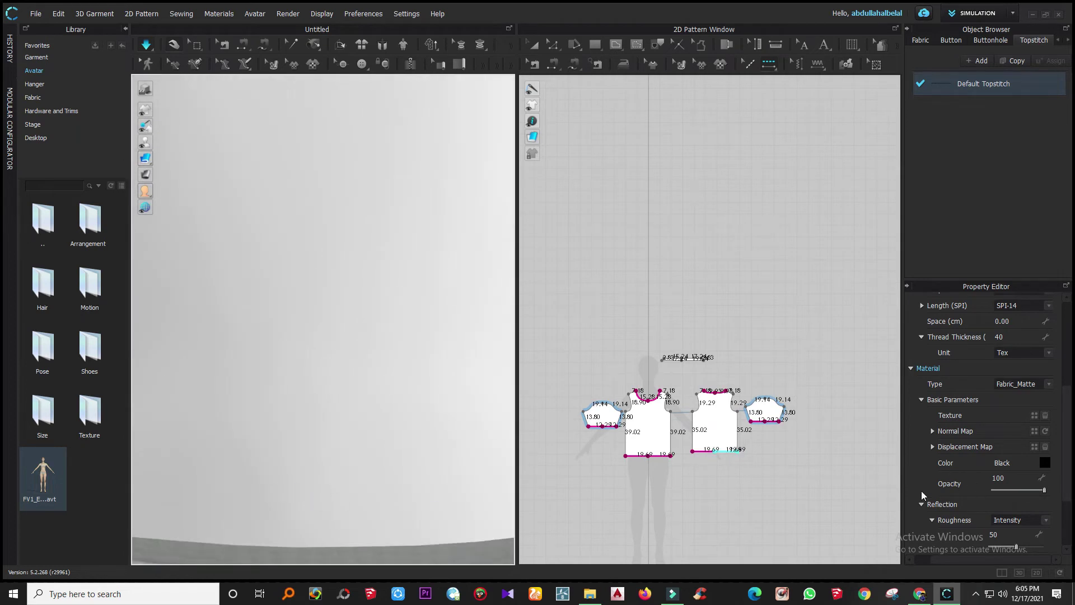
- Review the Default Topstitch's thread unit, stitch length and type options, keeping the length at SPI-14
click(1039, 353)
click(1035, 353)
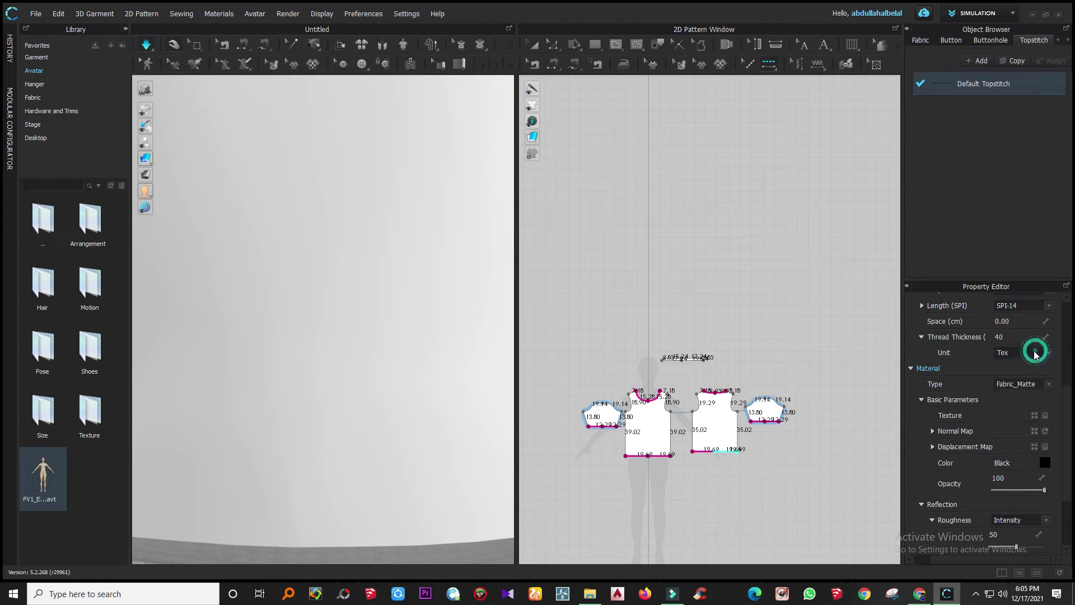
click(1028, 305)
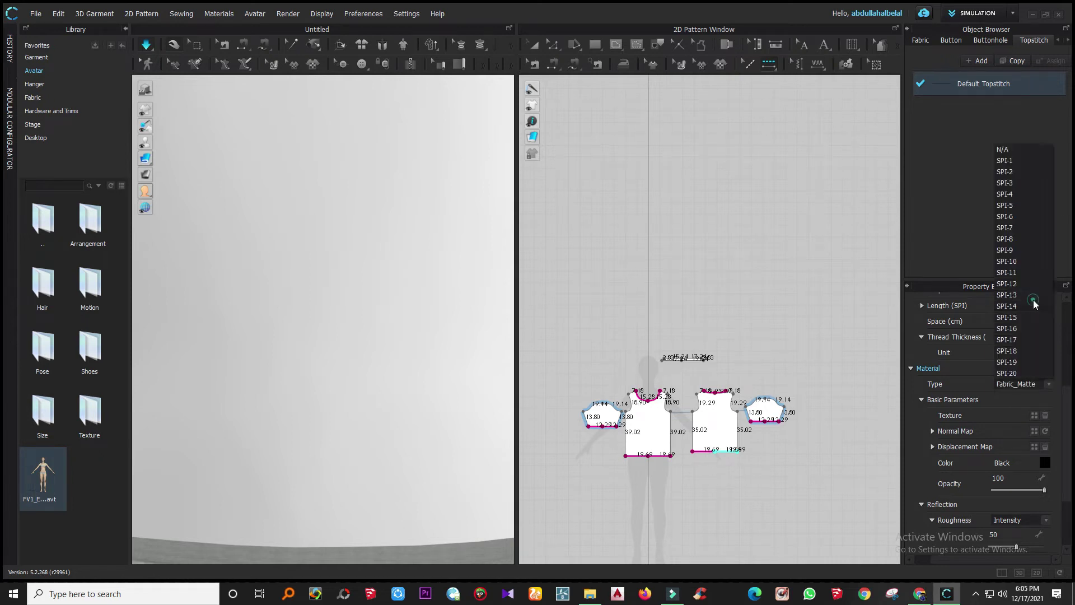
click(1026, 307)
scroll(1031, 325, up, 3)
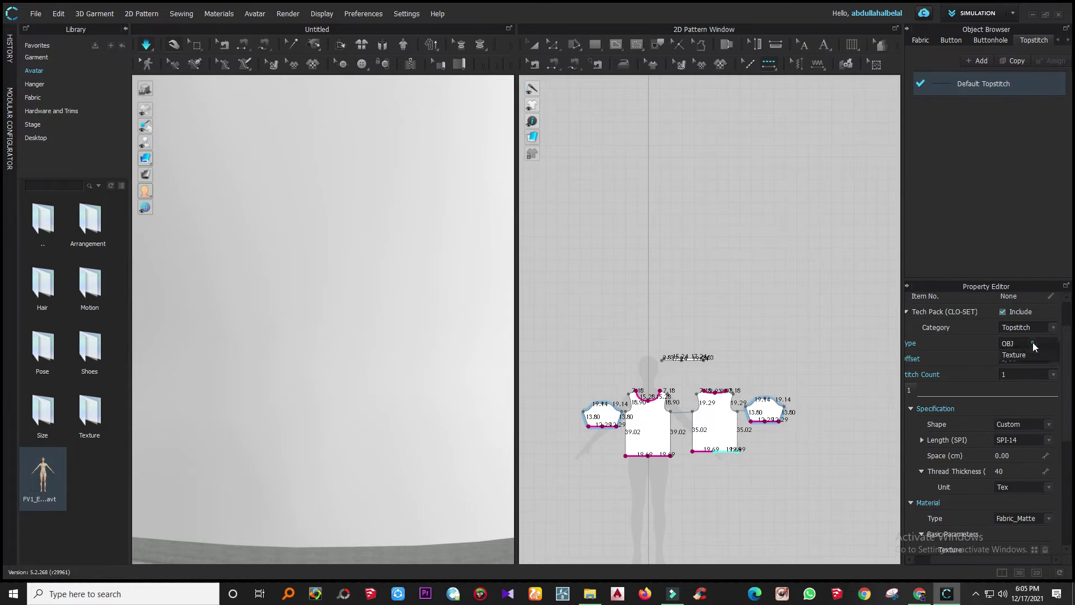
scroll(1032, 499, down, 5)
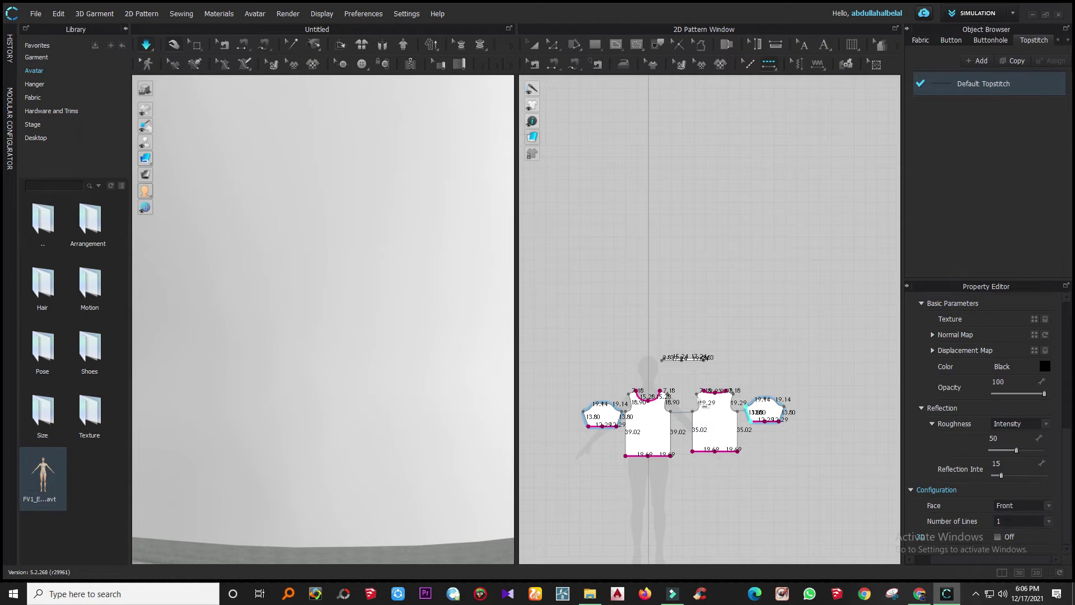
- Select the T-shirt's front body piece and stop the garment simulation
click(235, 128)
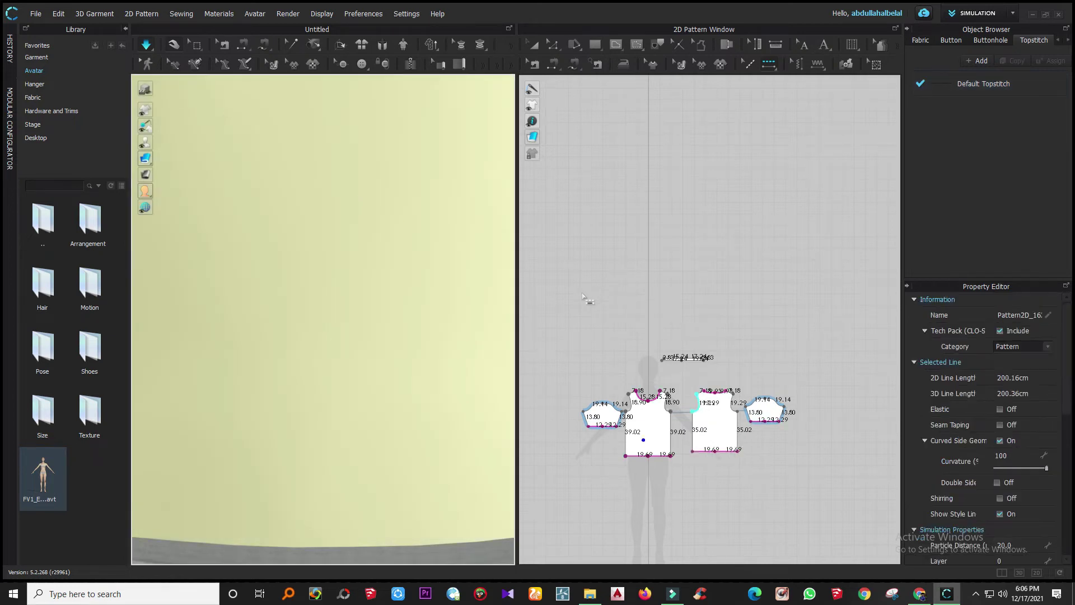
scroll(420, 339, down, 5)
key(space)
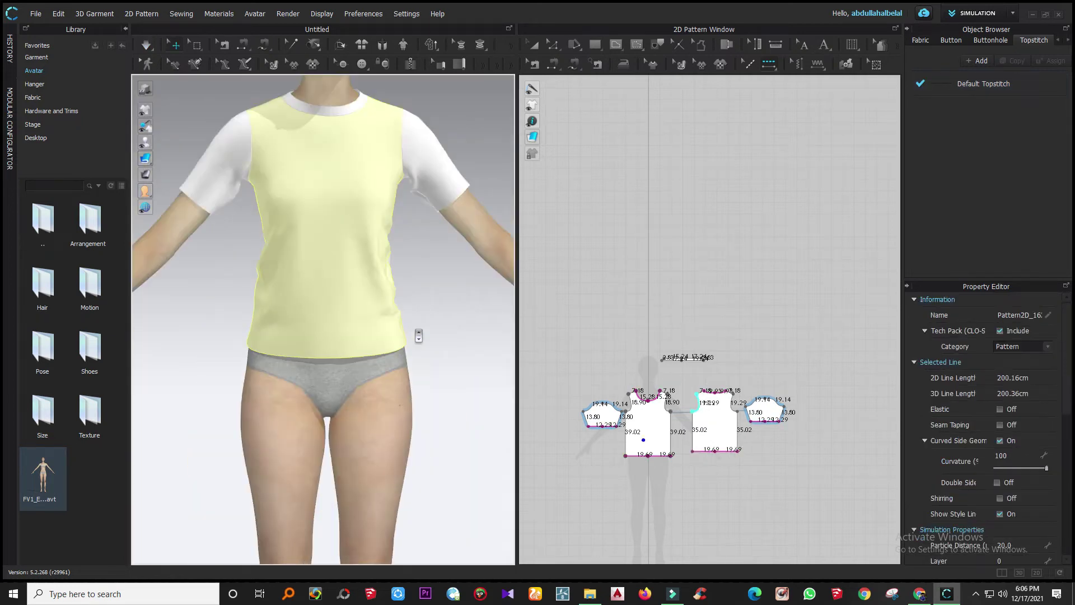
scroll(654, 297, down, 5)
- Lower both underarm points of the front body pattern until each side edge measures 38.02 cm
scroll(657, 364, up, 10)
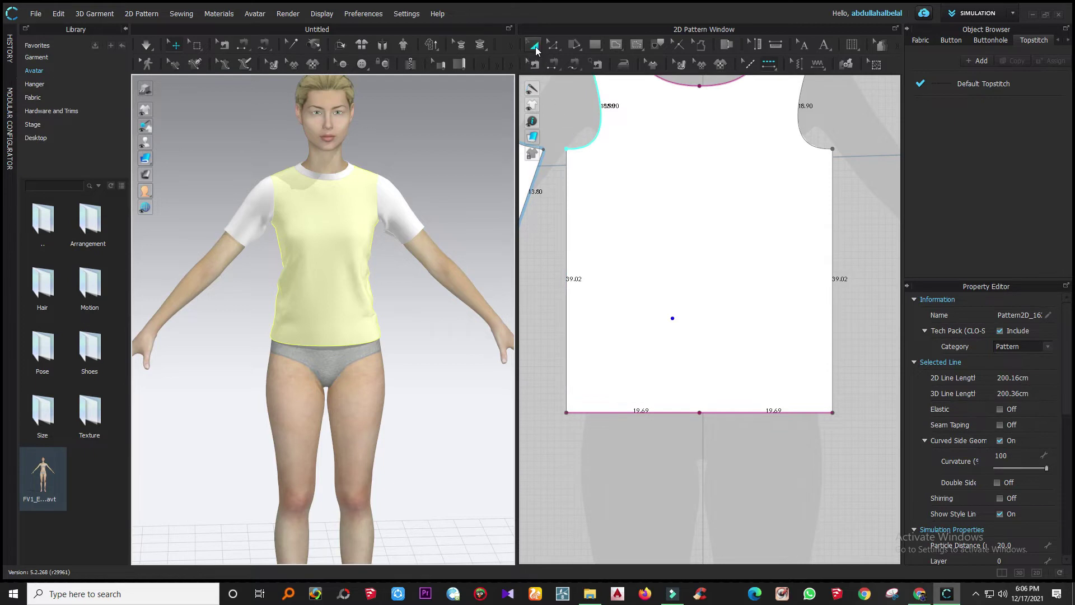
click(552, 45)
drag(552, 131, 593, 177)
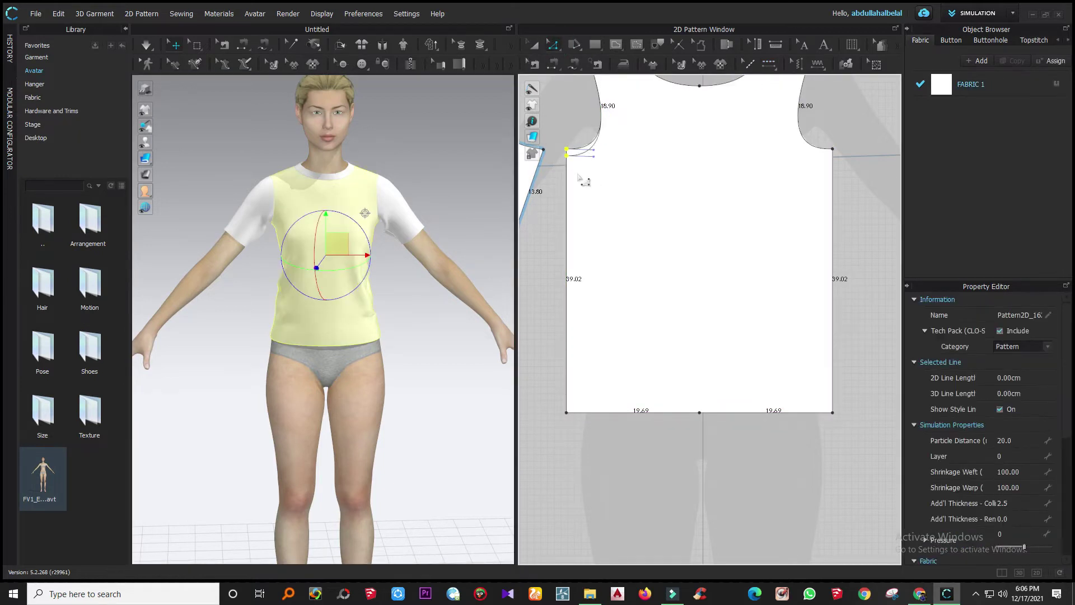
key(Delete)
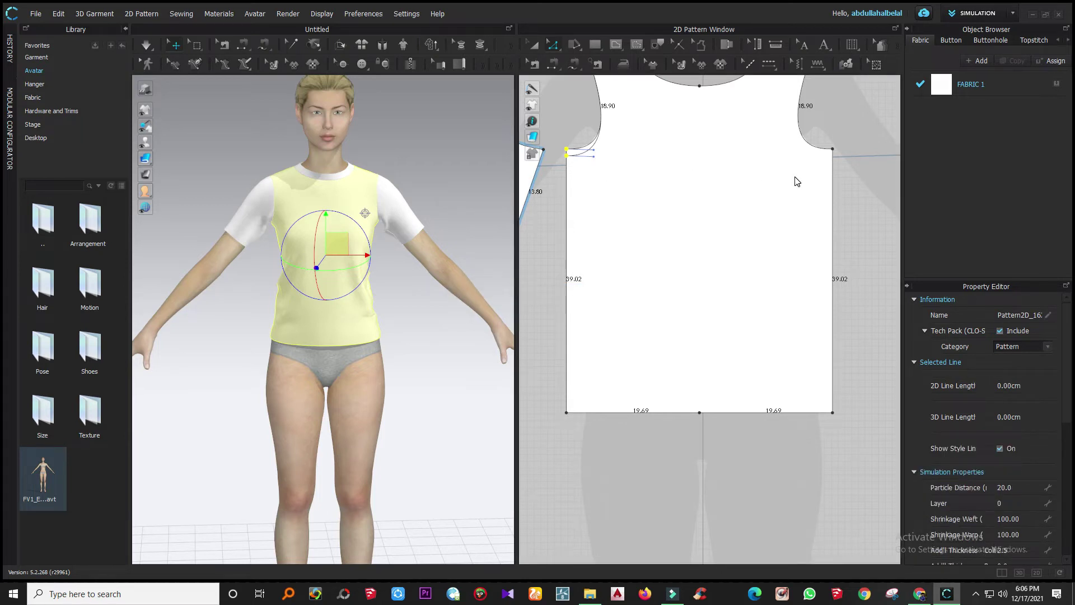
click(663, 233)
scroll(662, 233, down, 3)
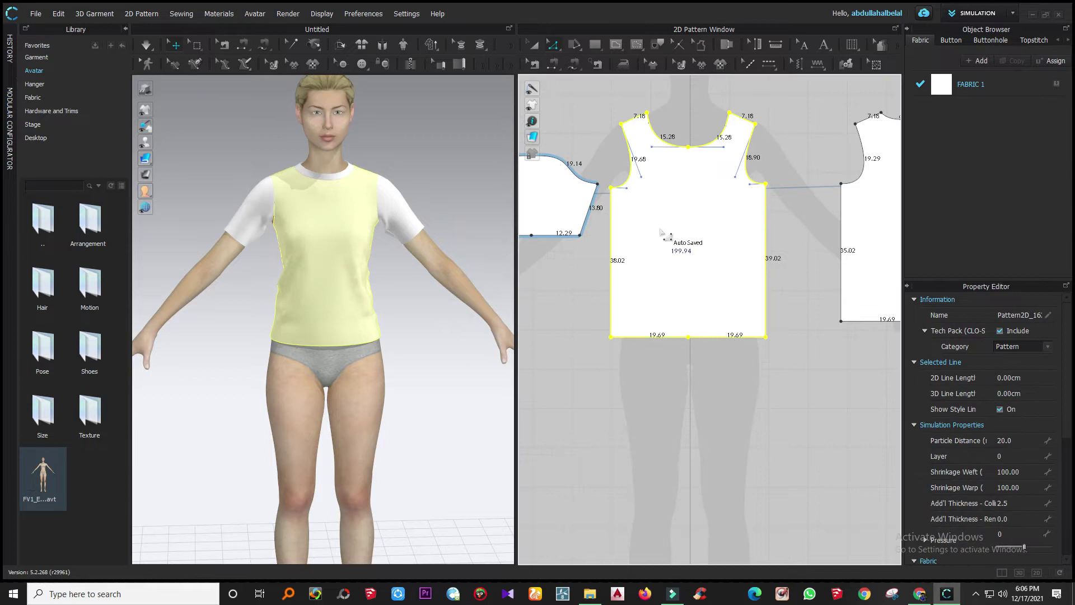
scroll(727, 176, up, 3)
drag(784, 188, 786, 196)
- Try lowering the back body pattern's underarm point so its side edge measures 34.02 cm, and undo the move
scroll(649, 287, down, 5)
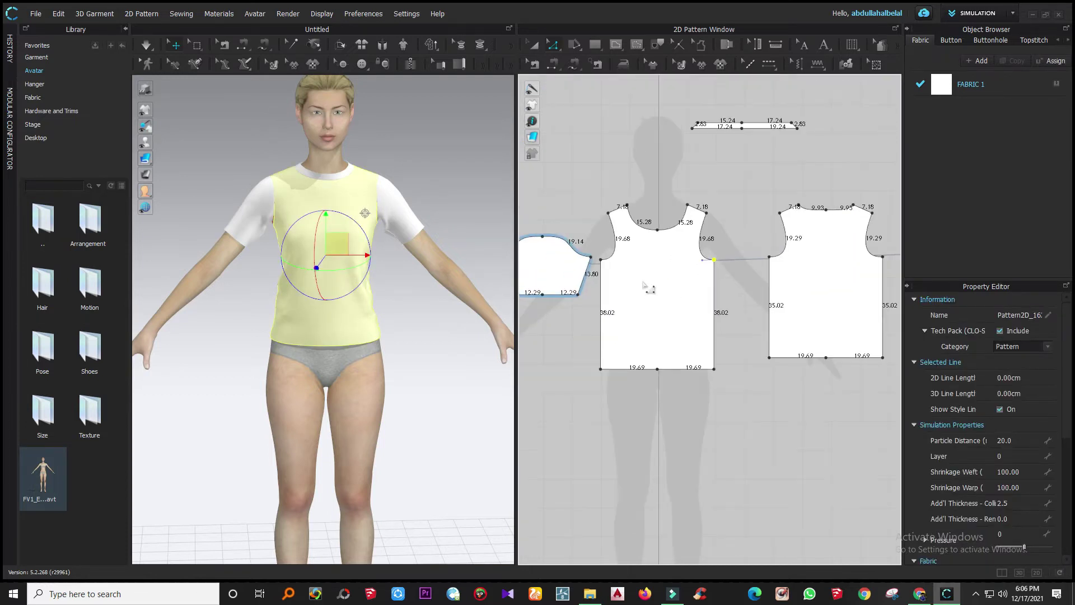
scroll(749, 256, up, 3)
drag(766, 248, 798, 273)
key(Down)
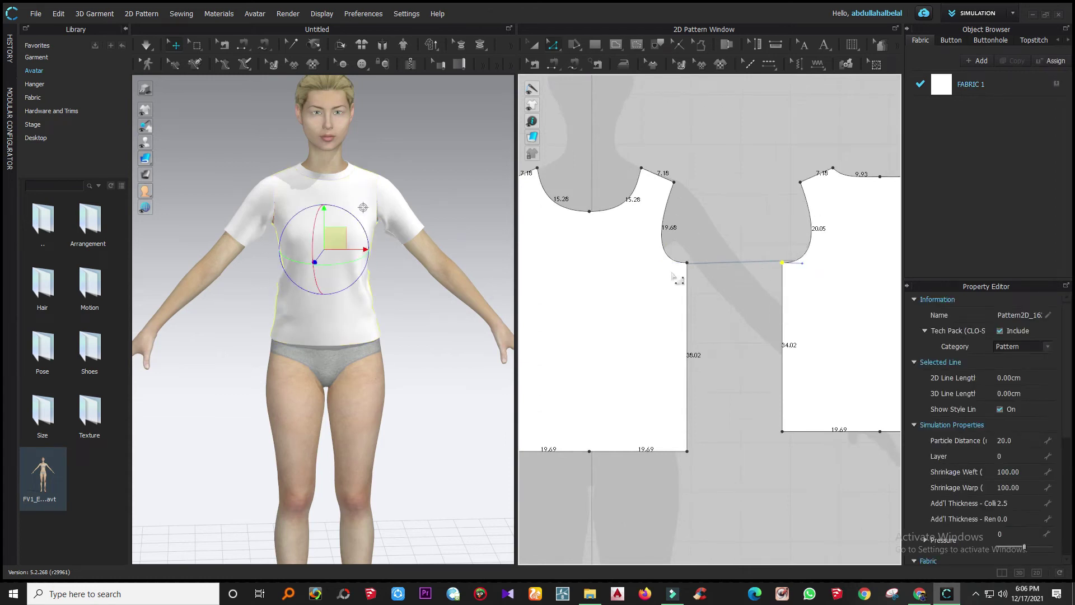
key(ctrl+z)
- Simulate the T-shirt with the lowered front armholes and examine its side and bottom hem on the avatar
key(space)
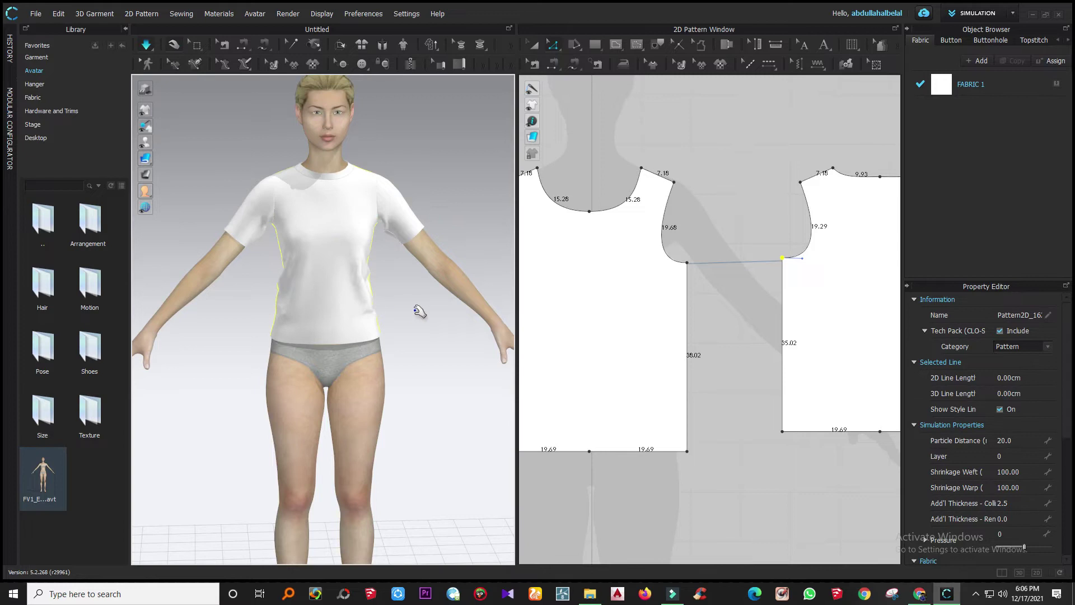
right_drag(377, 312, 150, 334)
scroll(263, 356, up, 5)
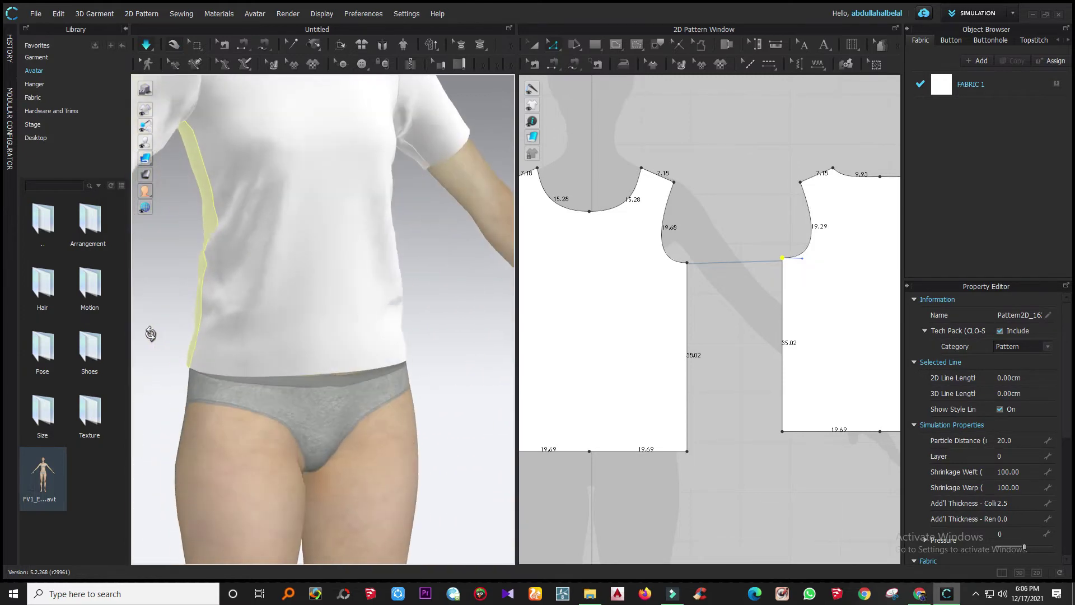
scroll(297, 362, up, 5)
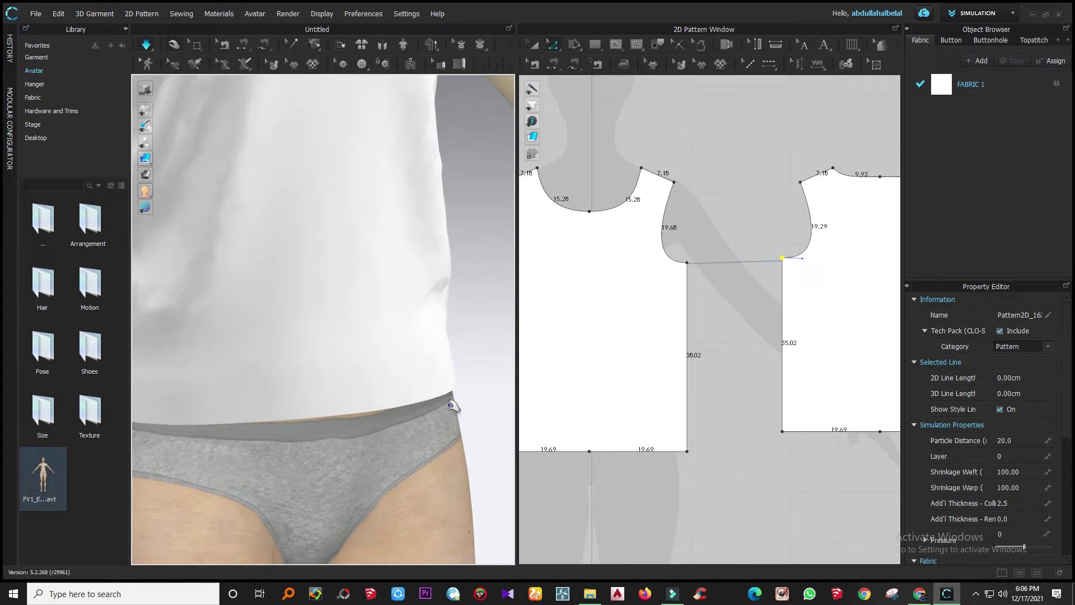
- Try adding another segment topstitch to one half of the front body's bottom hem
scroll(872, 401, down, 3)
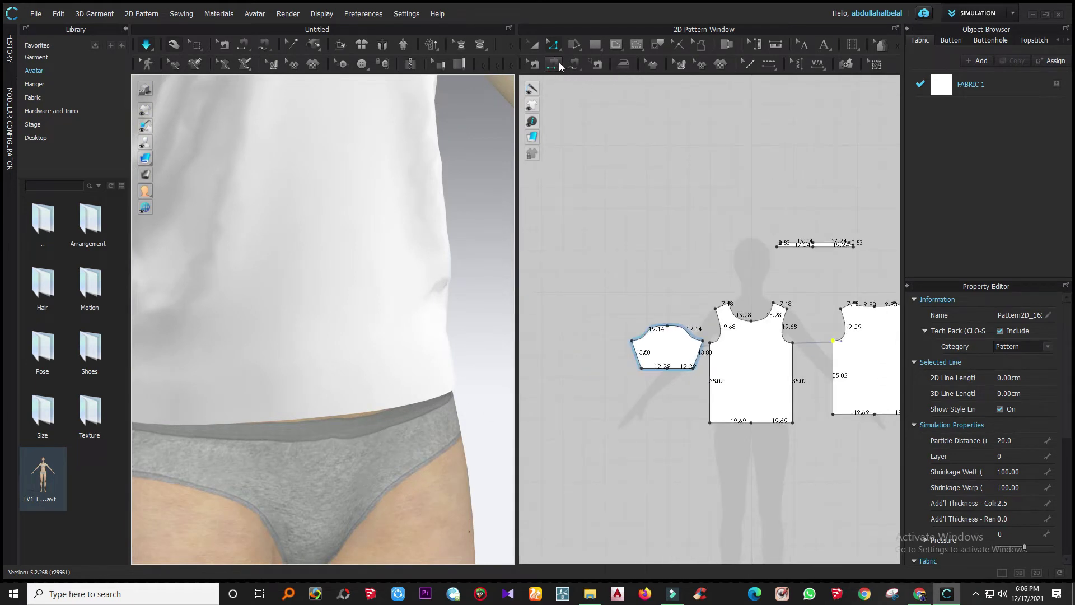
click(534, 65)
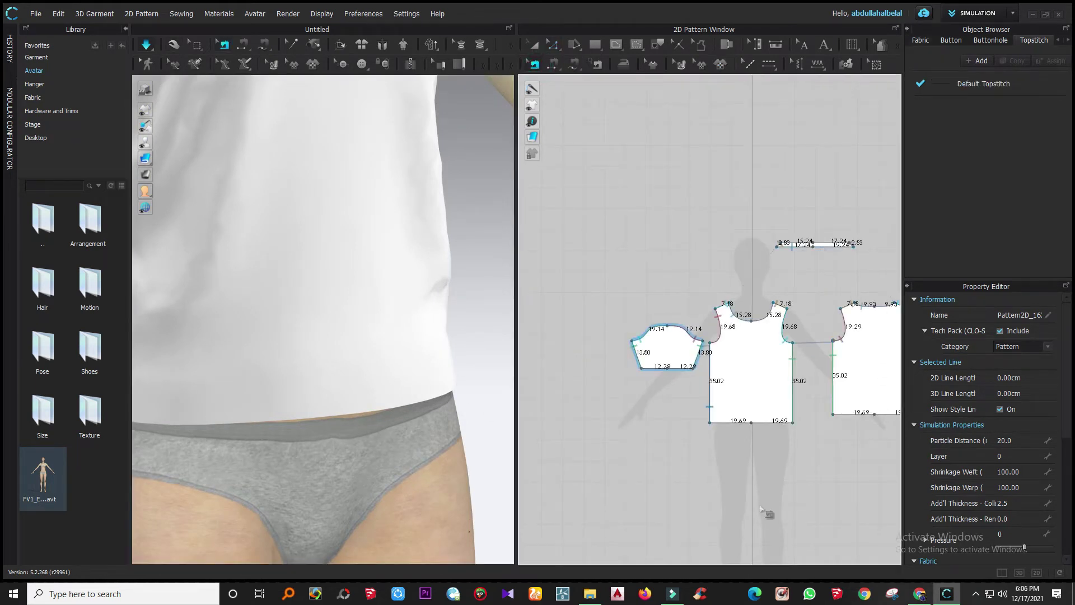
click(769, 64)
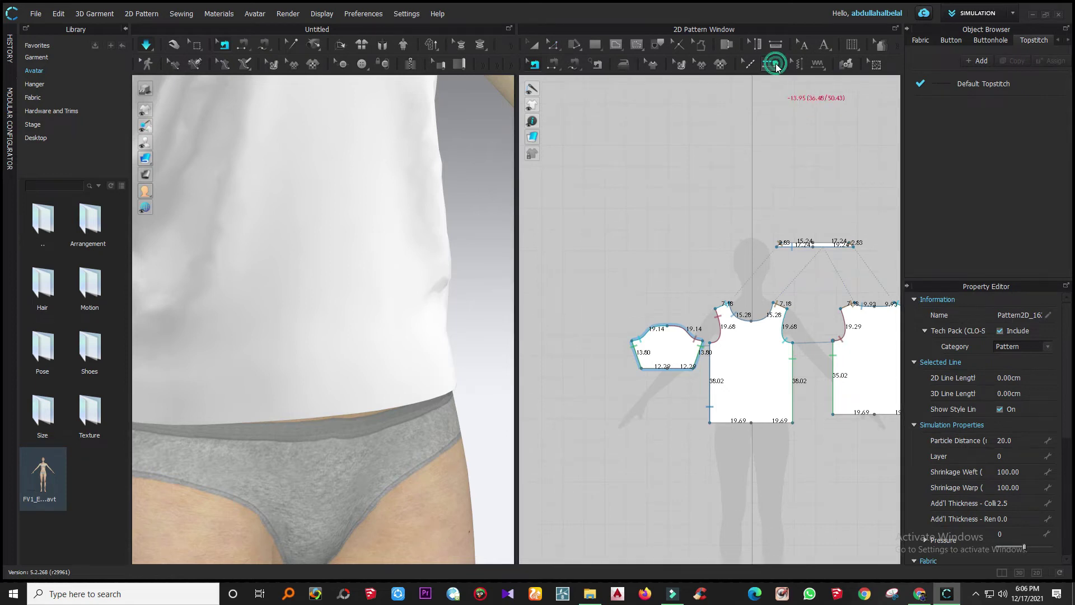
click(731, 421)
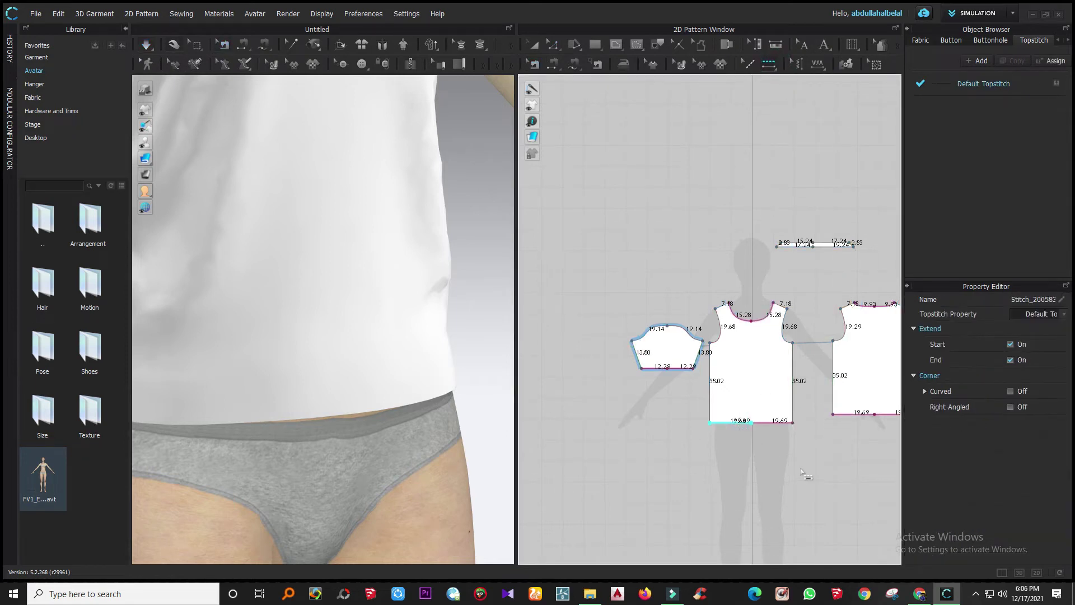
- Remove the topstitching from the front body piece's bottom hem
click(776, 422)
click(775, 424)
click(774, 424)
click(740, 451)
drag(809, 446, 674, 405)
key(ctrl+z)
- Delete the topstitches from the sleeve hem and from both halves of the front neckline
click(676, 369)
click(686, 381)
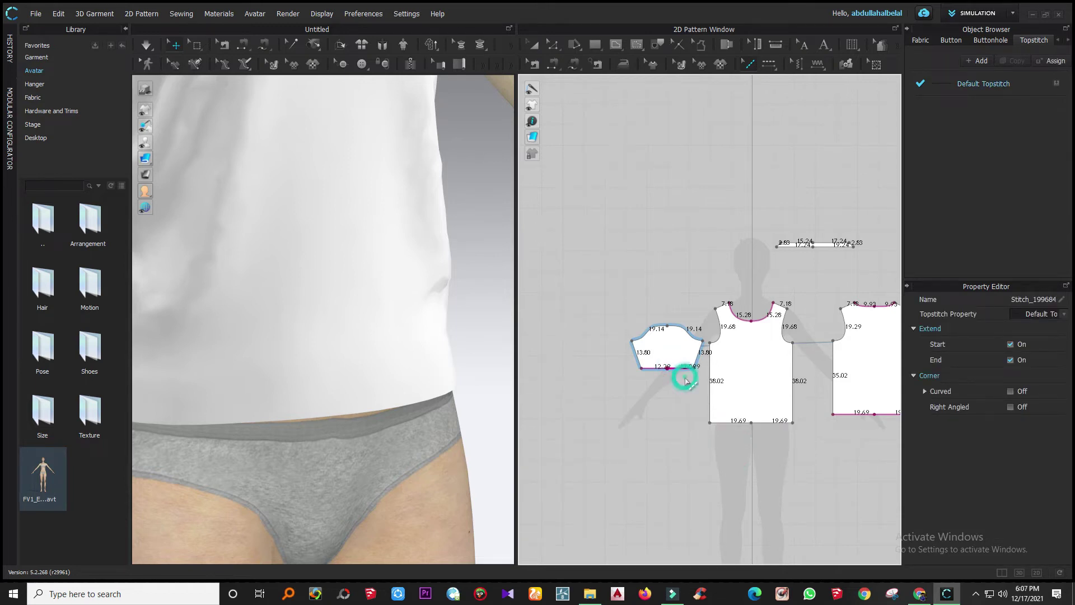
click(656, 370)
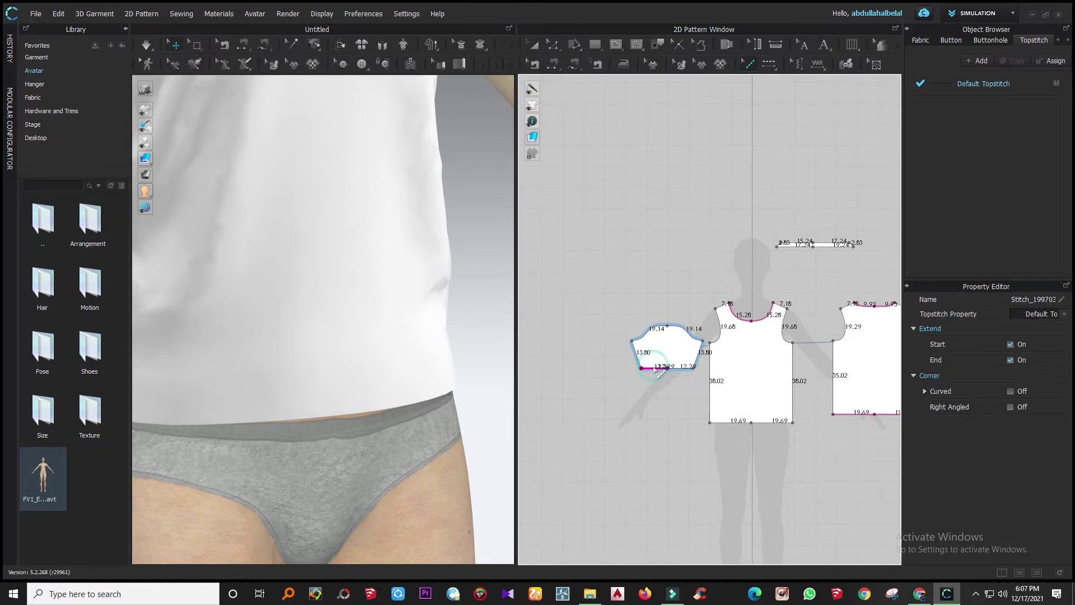
click(746, 320)
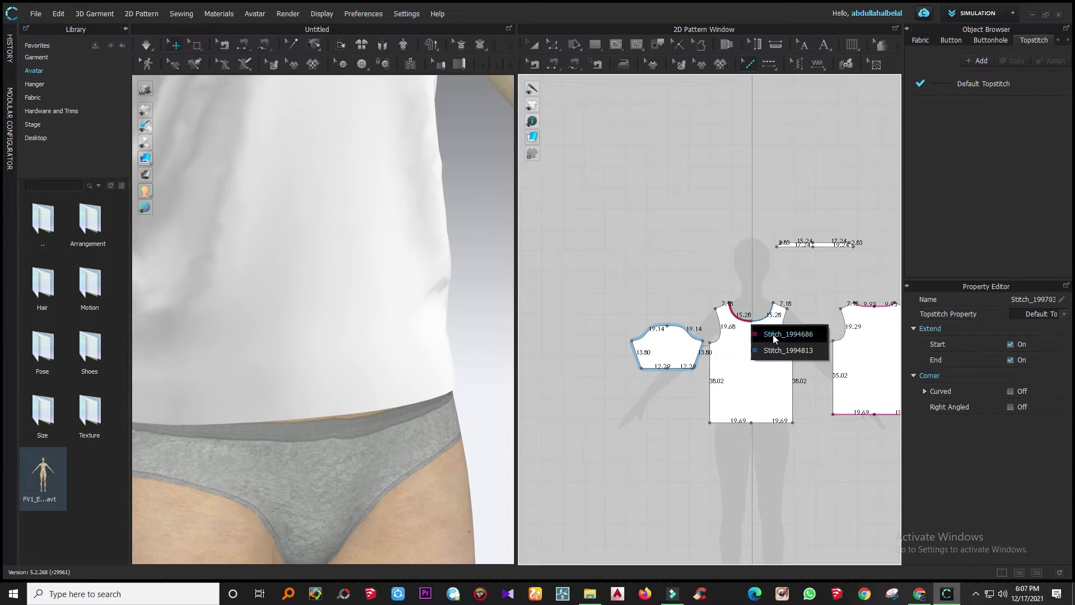
click(788, 350)
click(760, 319)
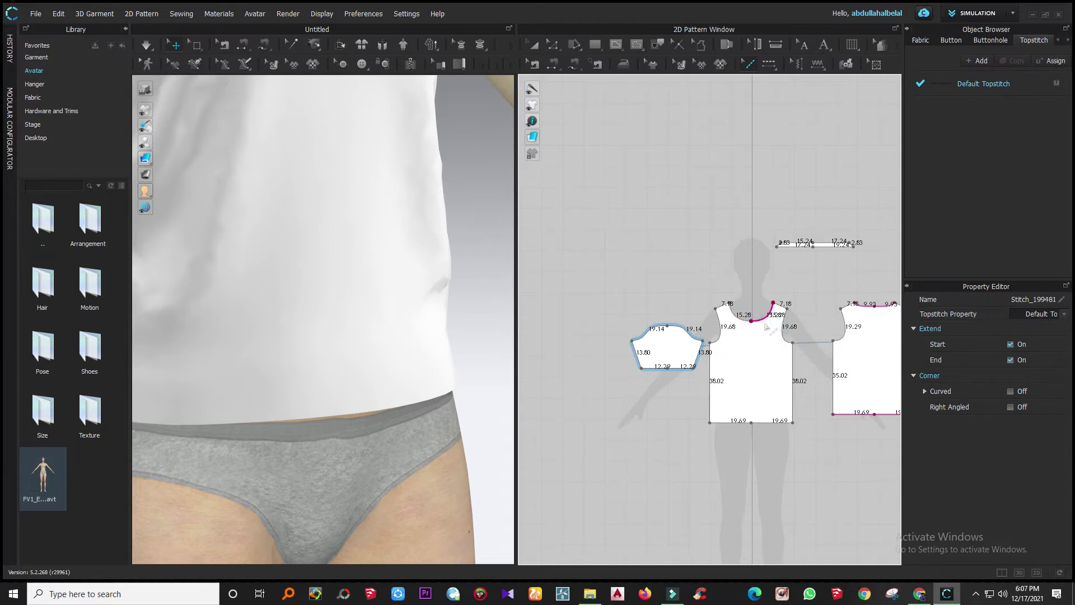
- Delete the topstitches from the back body's neckline and both halves of its bottom hem
click(865, 307)
click(879, 415)
click(912, 431)
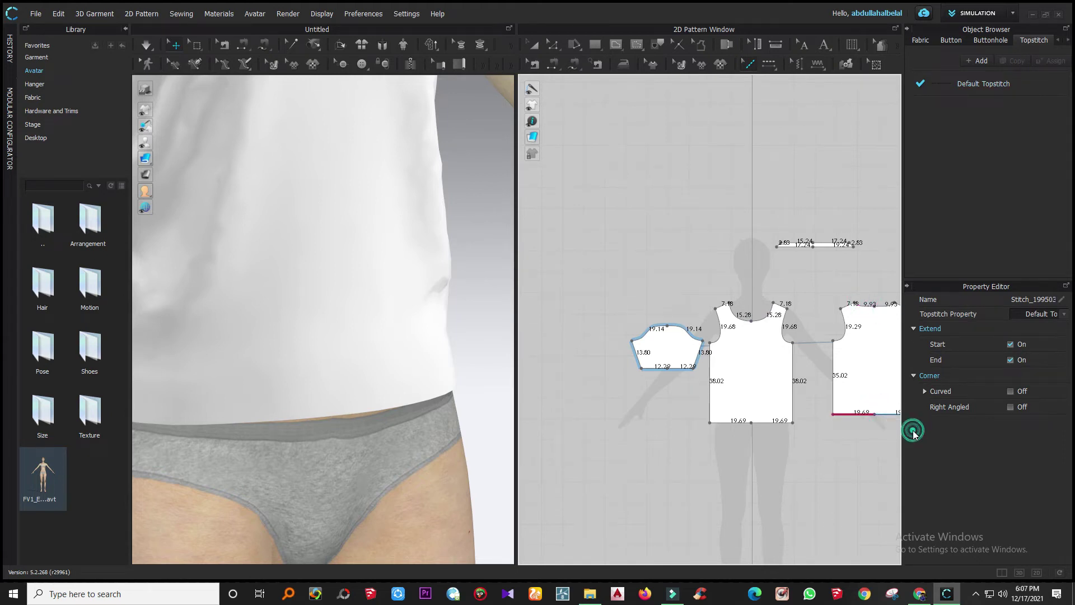
click(884, 414)
- Examine the pattern pieces without topstitching and the T-shirt's side profile on the avatar
scroll(644, 436, down, 5)
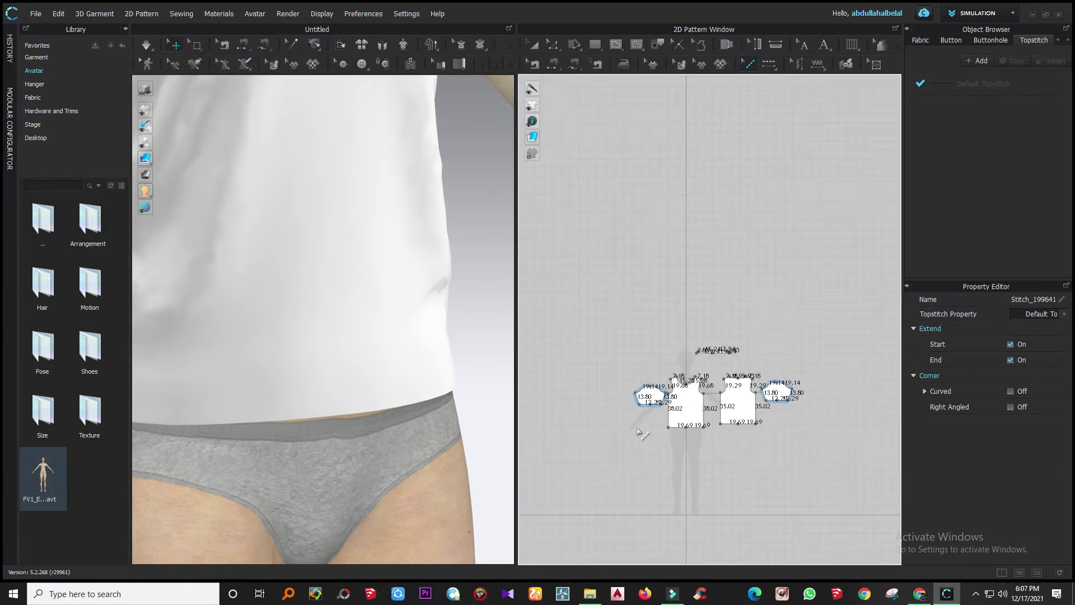
scroll(728, 414, up, 5)
scroll(584, 319, down, 3)
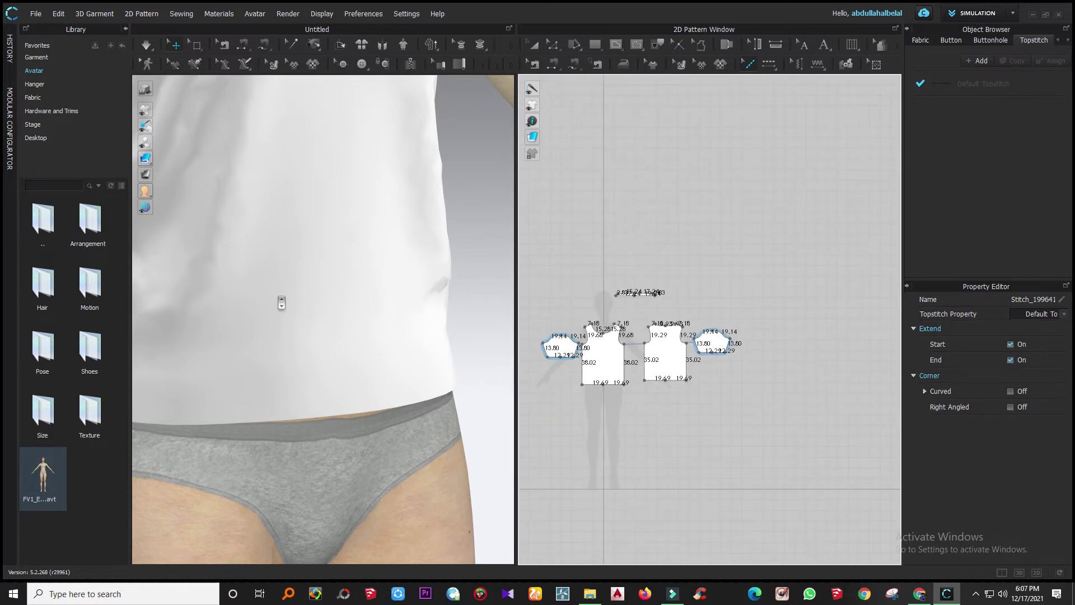
scroll(278, 302, down, 2)
click(536, 45)
scroll(644, 336, down, 4)
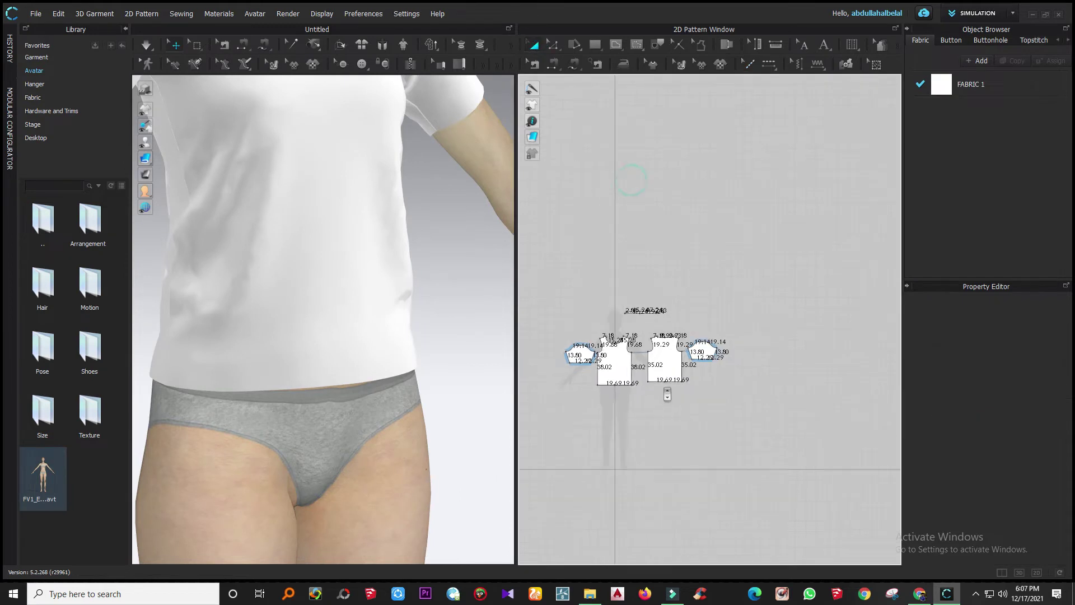
scroll(745, 329, up, 10)
scroll(745, 329, down, 6)
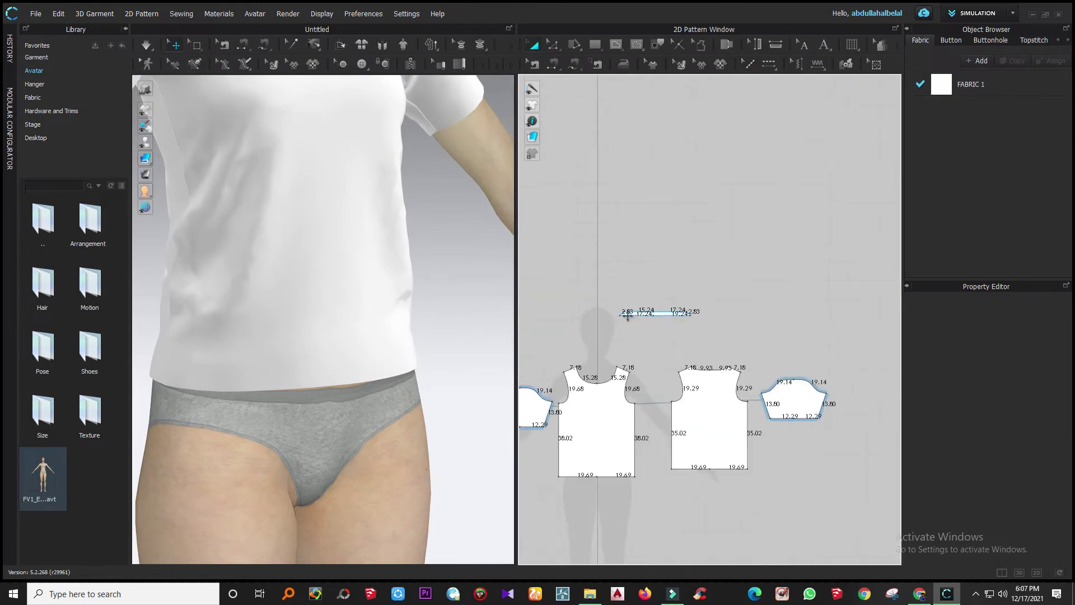
scroll(372, 361, up, 2)
scroll(392, 350, down, 5)
right_drag(422, 336, 317, 391)
right_drag(408, 290, 364, 206)
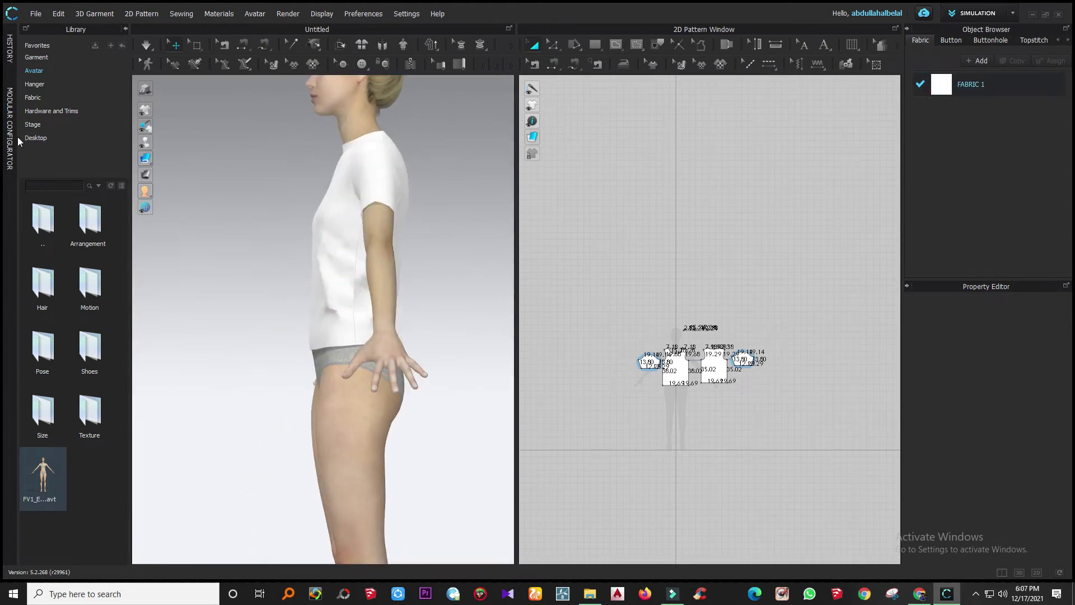
- Apply the Knit_Cotton_Jersey fabric from the fabric library to FABRIC 1, which covers all T-shirt pieces
click(40, 99)
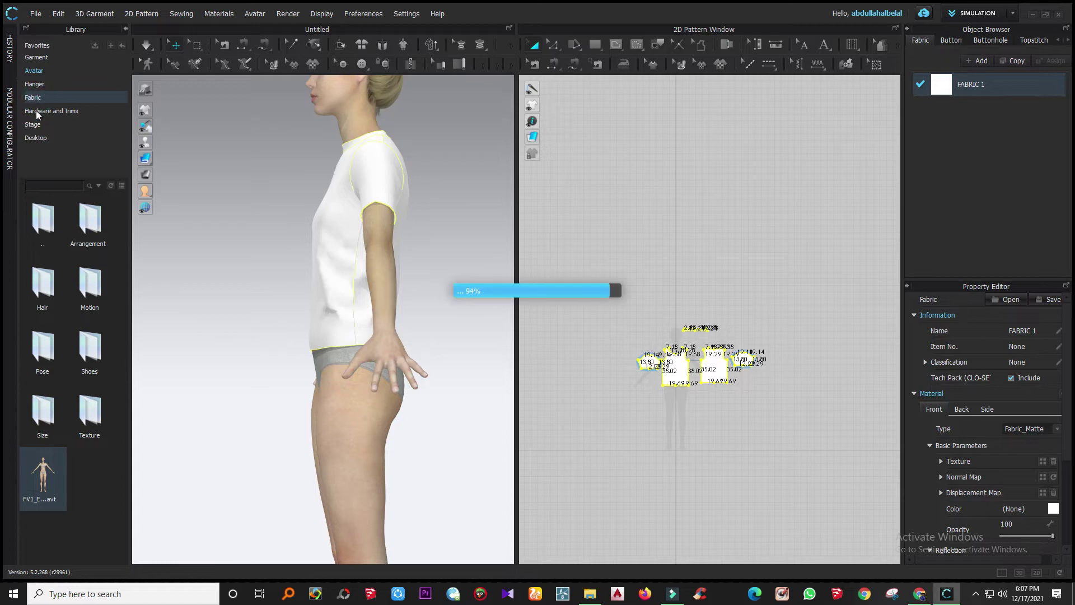
scroll(51, 426, down, 2)
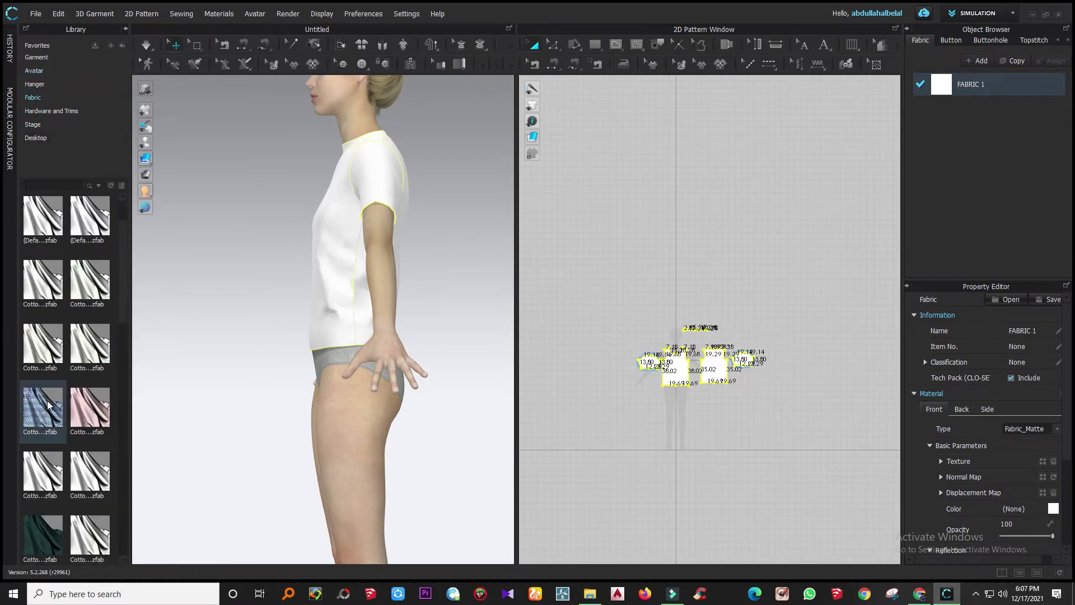
scroll(64, 477, down, 5)
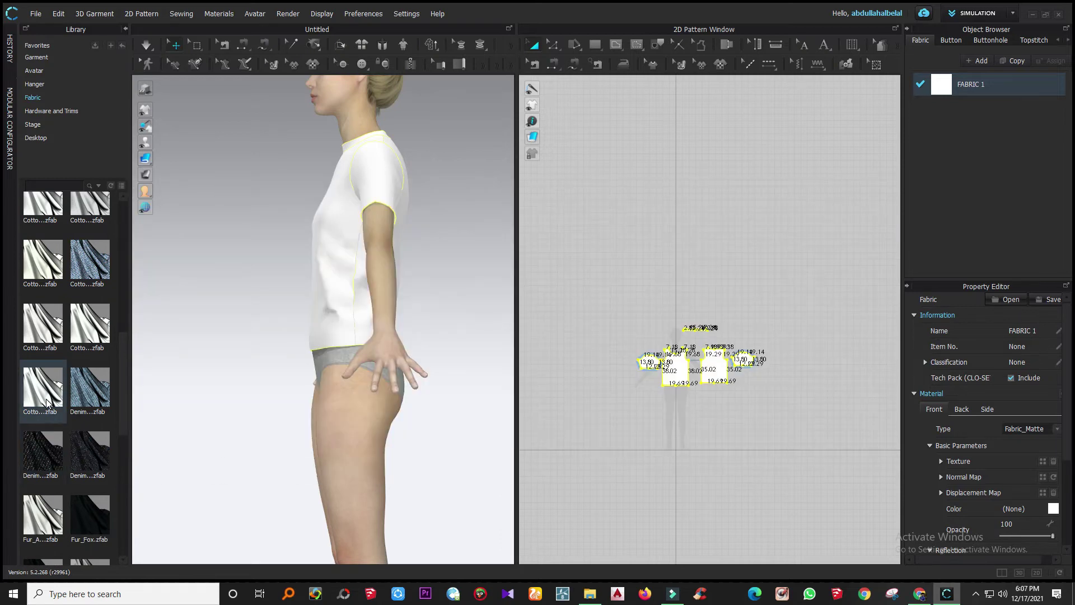
scroll(84, 401, down, 8)
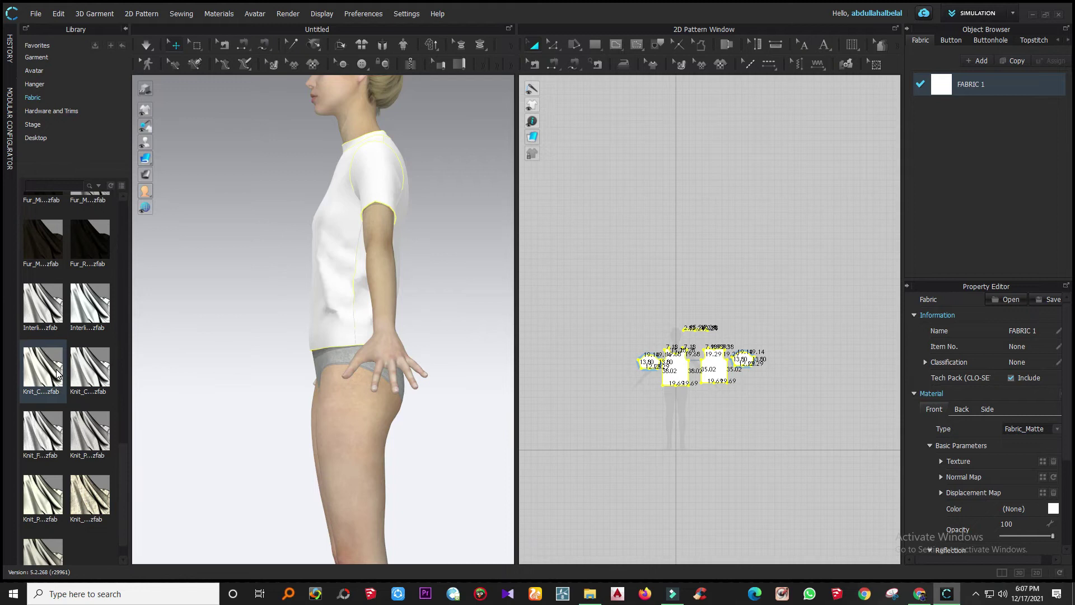
mouse_move(57, 374)
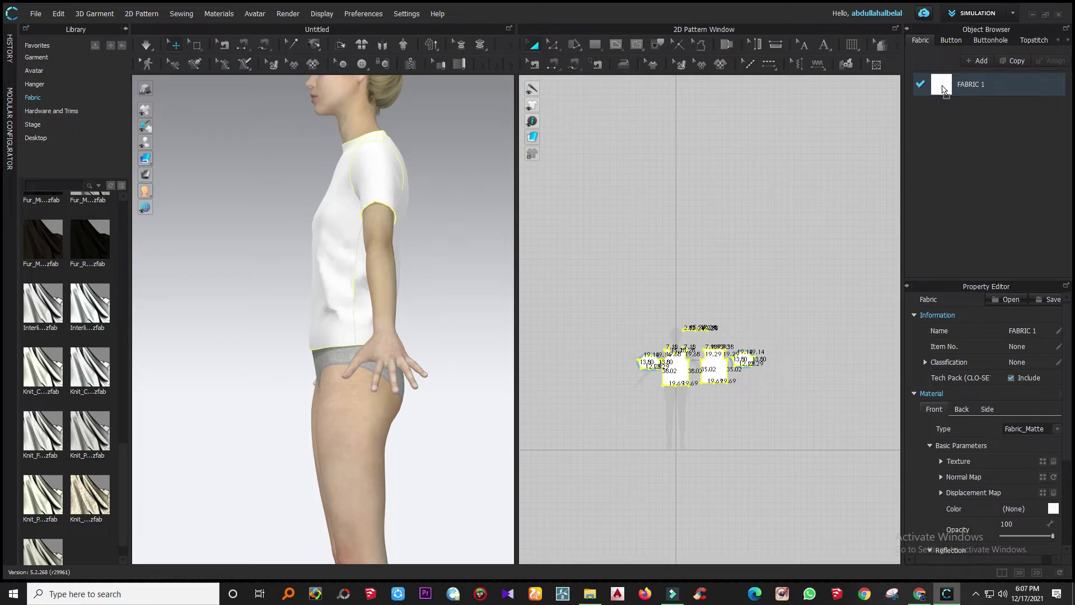
drag(943, 94, 942, 94)
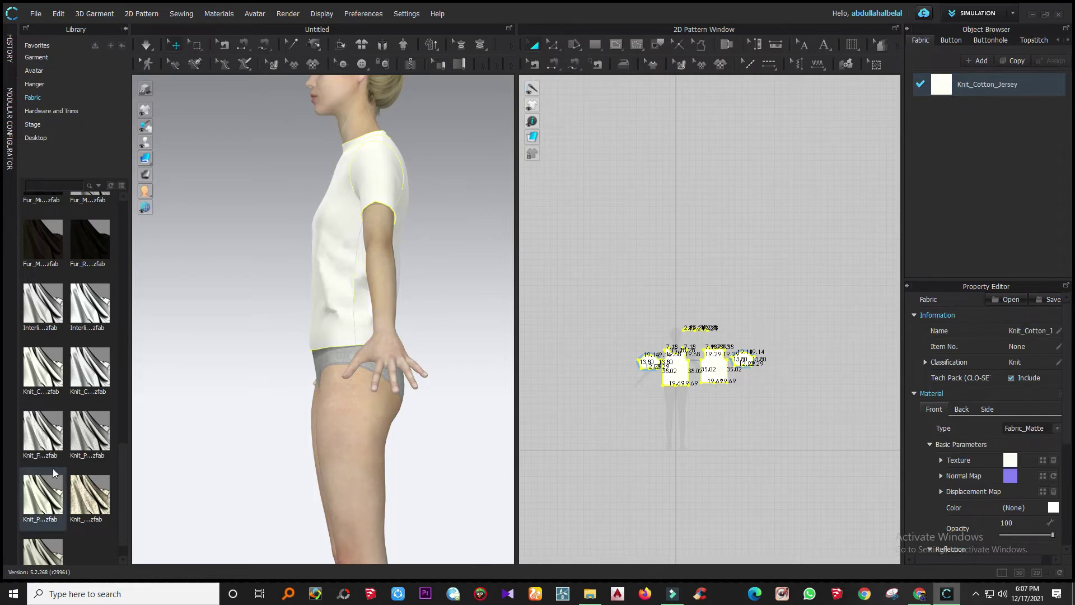
- Look through the knit, interlining, fur, denim and cotton fabrics in the library and their preview details
mouse_move(79, 456)
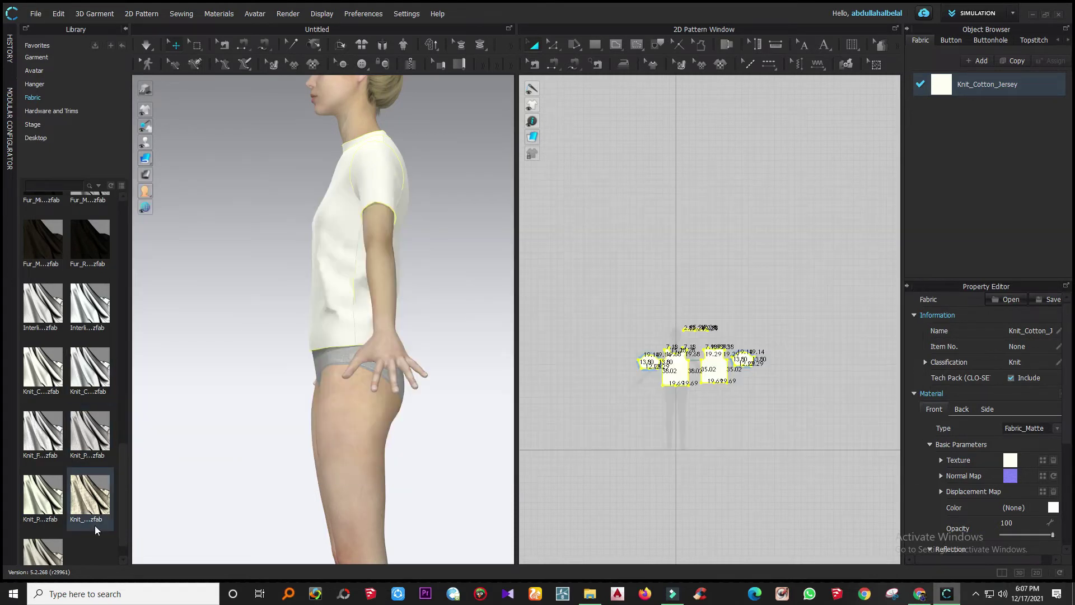
mouse_move(95, 523)
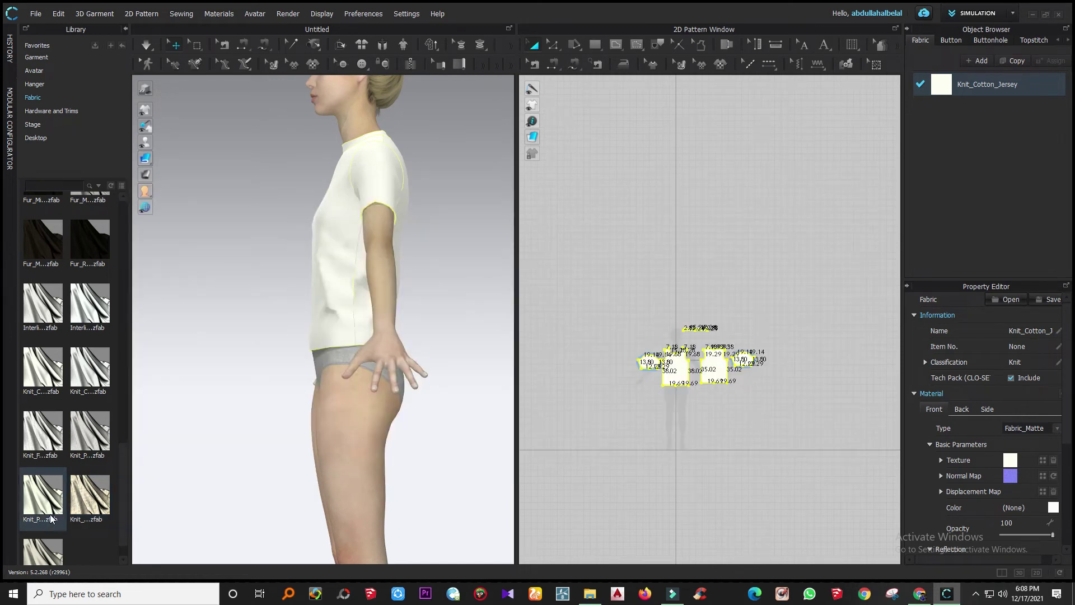
mouse_move(50, 518)
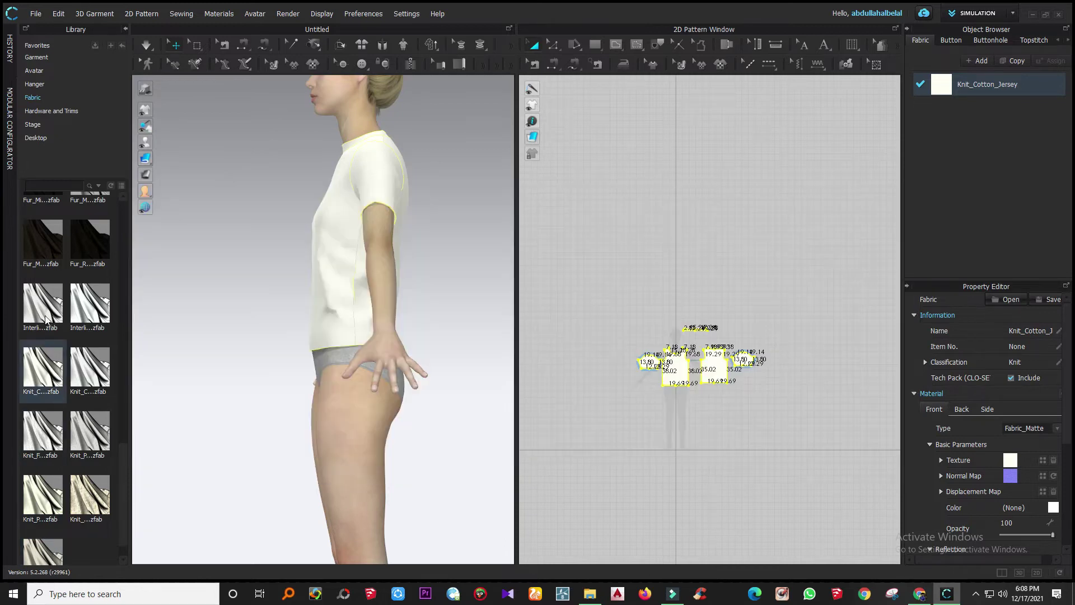
mouse_move(89, 317)
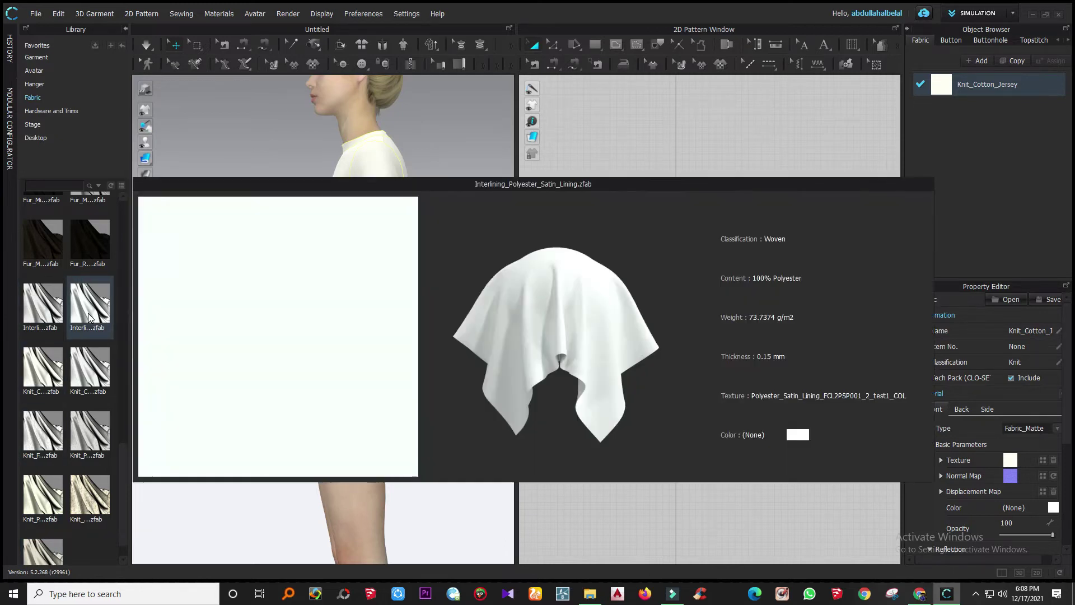
scroll(74, 318, up, 3)
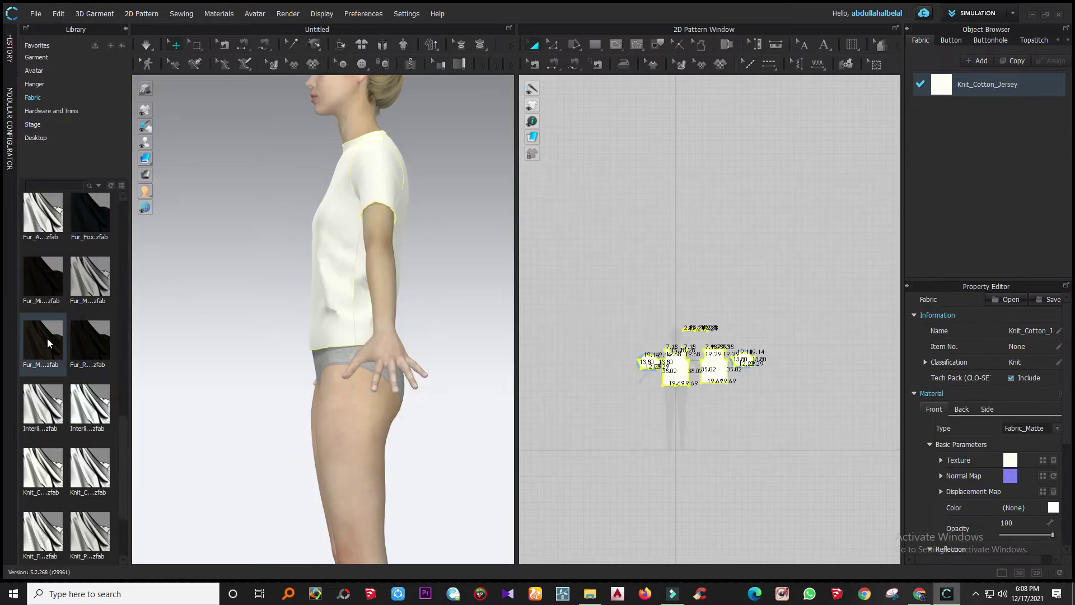
mouse_move(70, 347)
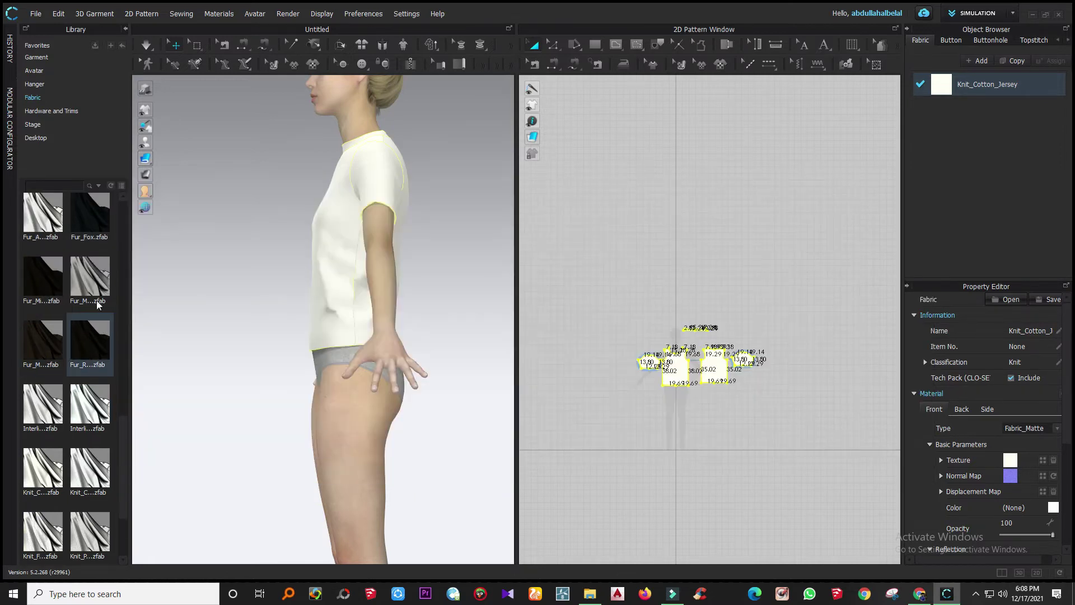
scroll(87, 308, up, 4)
scroll(85, 311, up, 2)
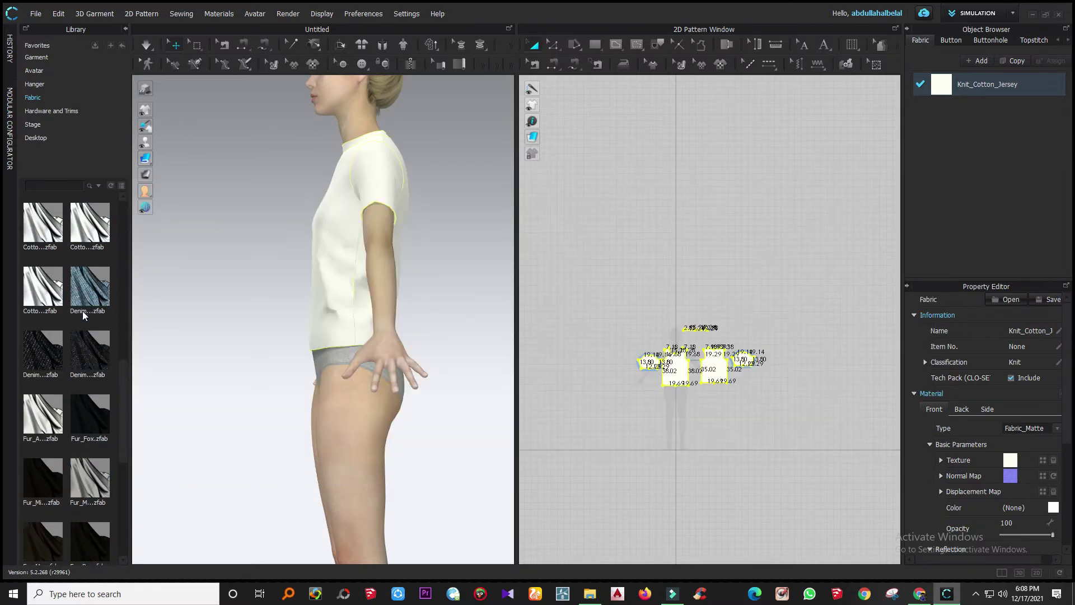
mouse_move(56, 296)
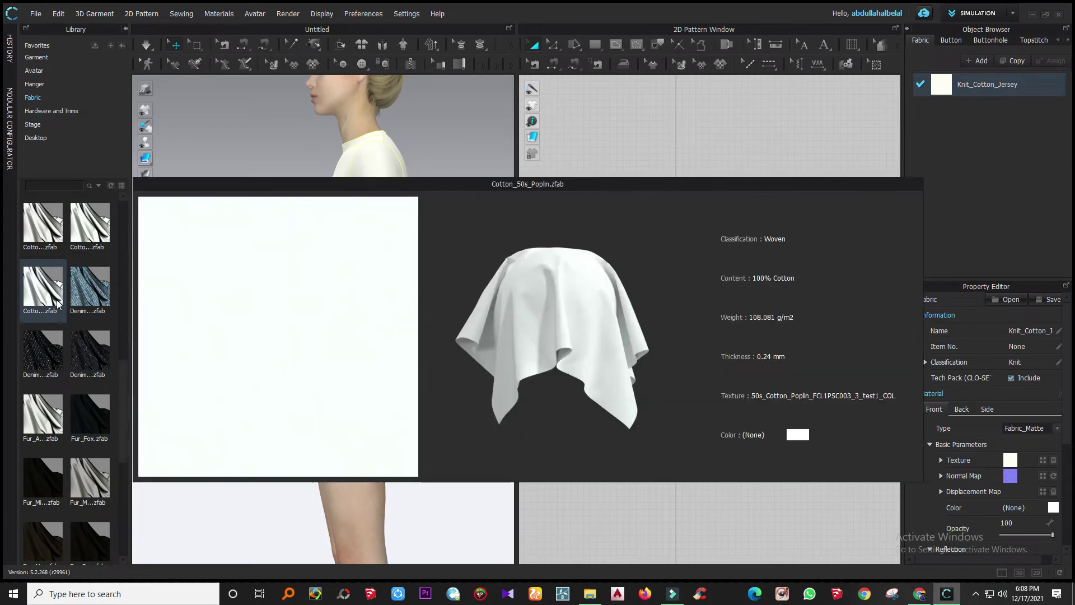
scroll(58, 304, up, 3)
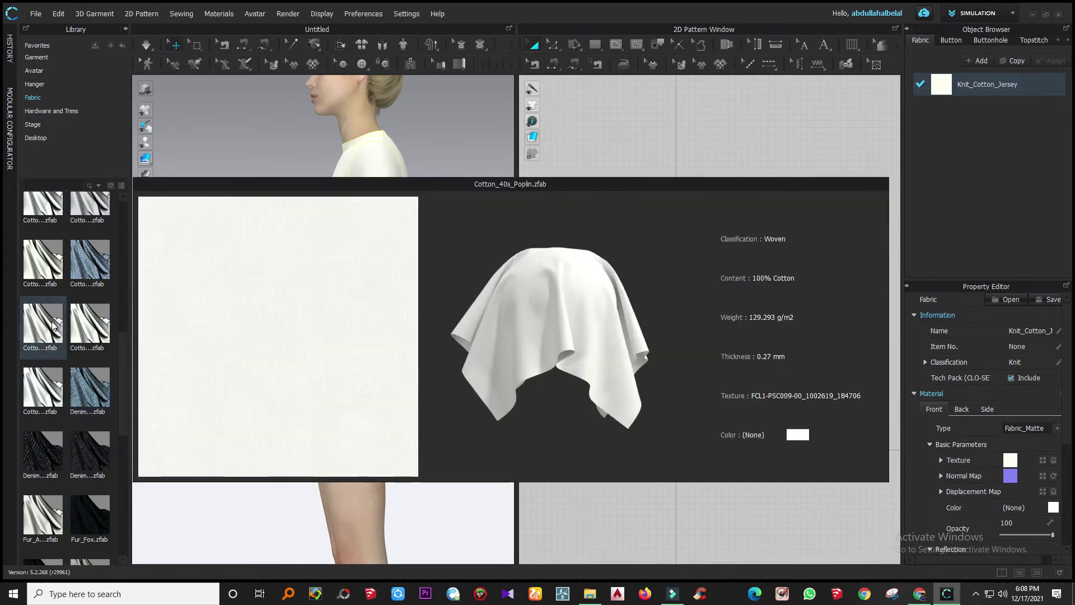
scroll(39, 272, up, 5)
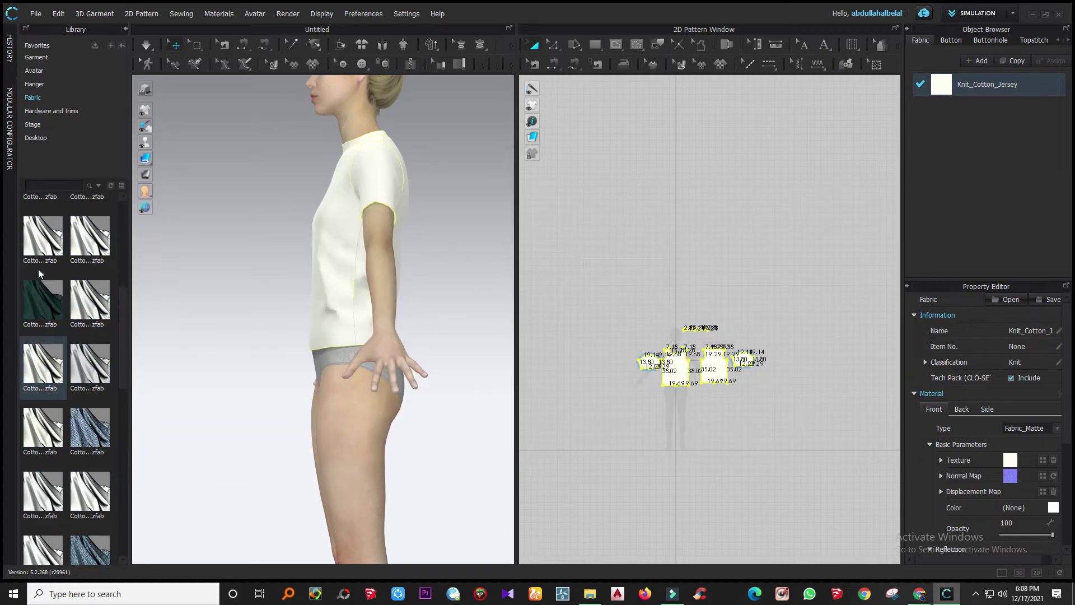
scroll(39, 280, up, 4)
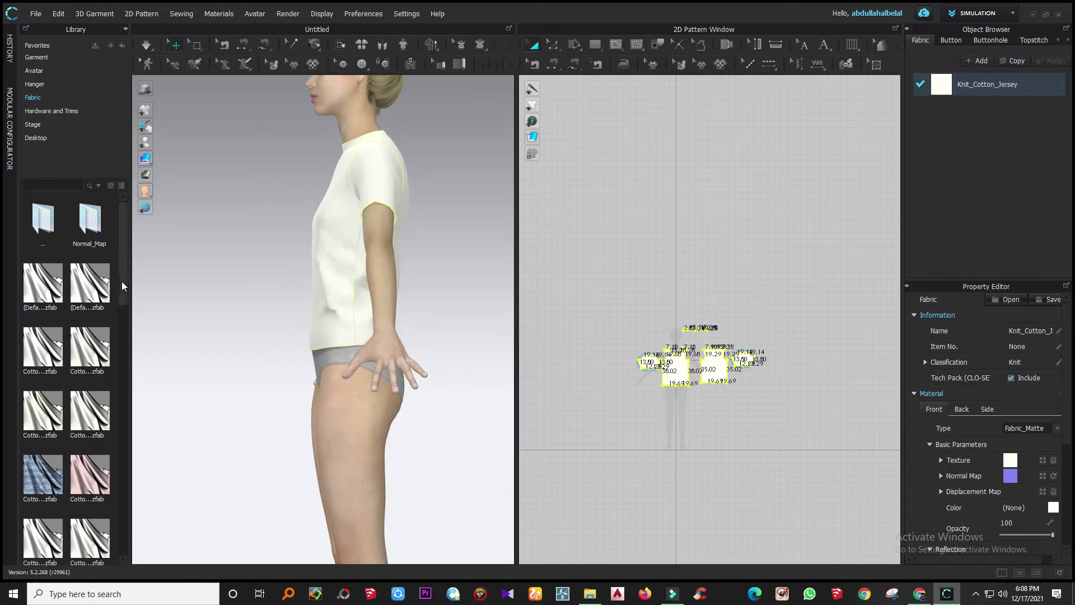
mouse_move(101, 286)
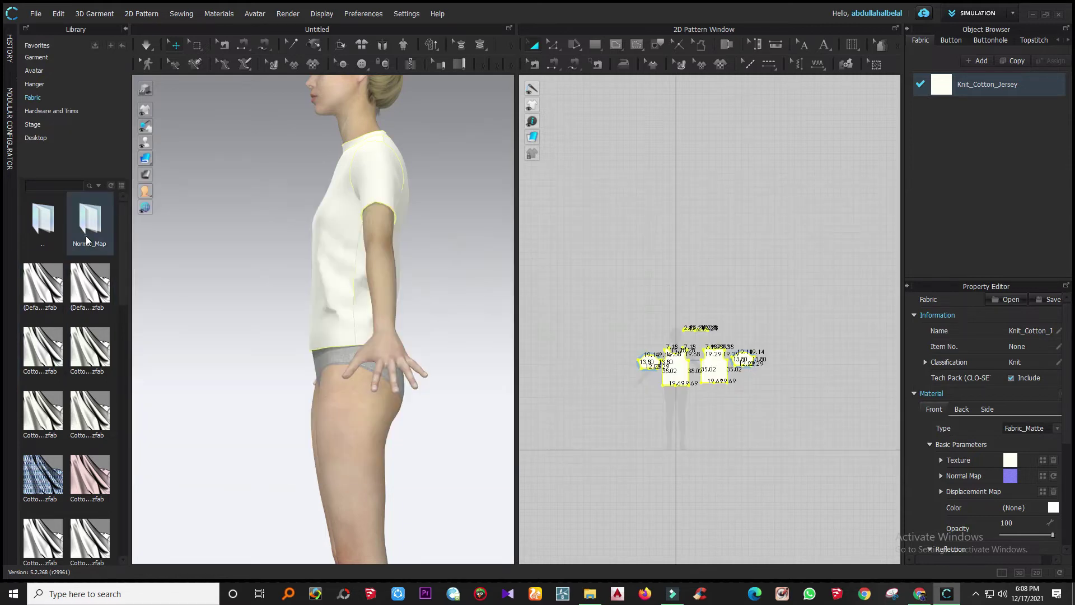
- Open the Normal_Map folder, preview its cotton normal map images and return to the fabric list
double_click(81, 240)
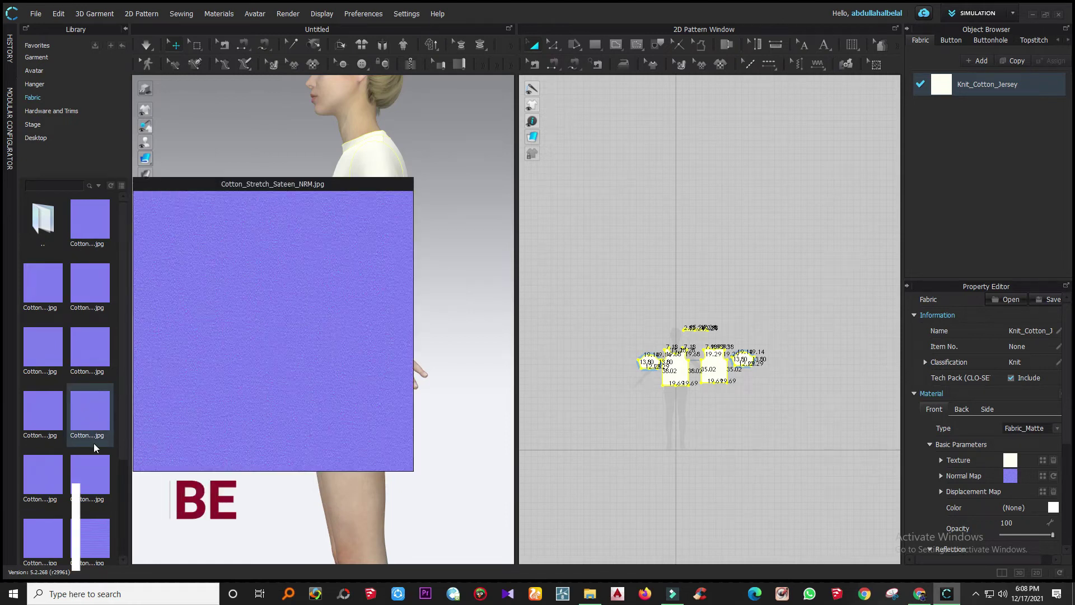
scroll(86, 423, down, 1)
mouse_move(88, 417)
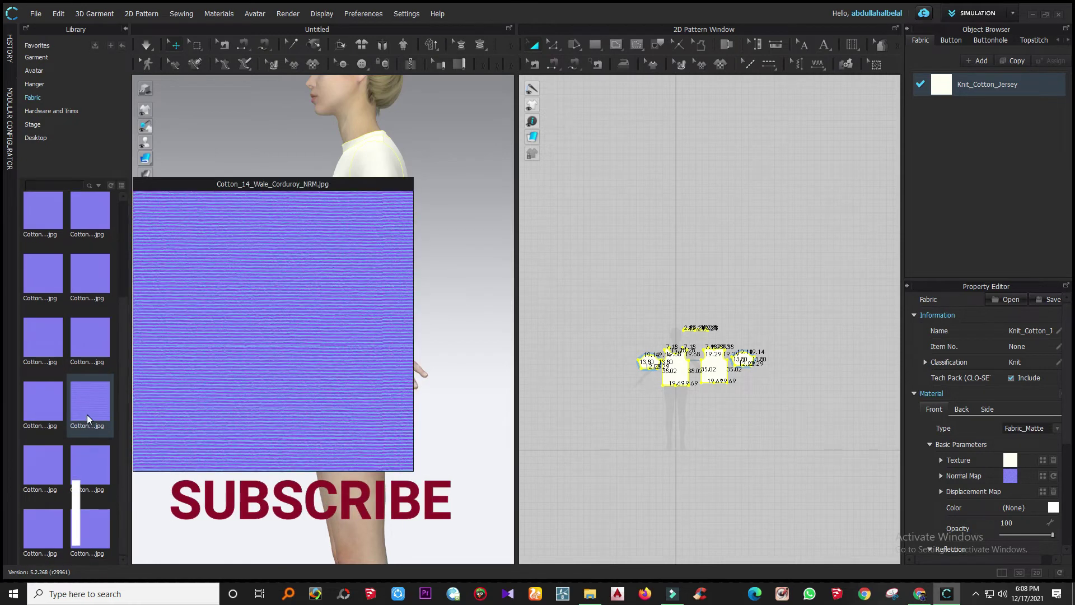
click(86, 414)
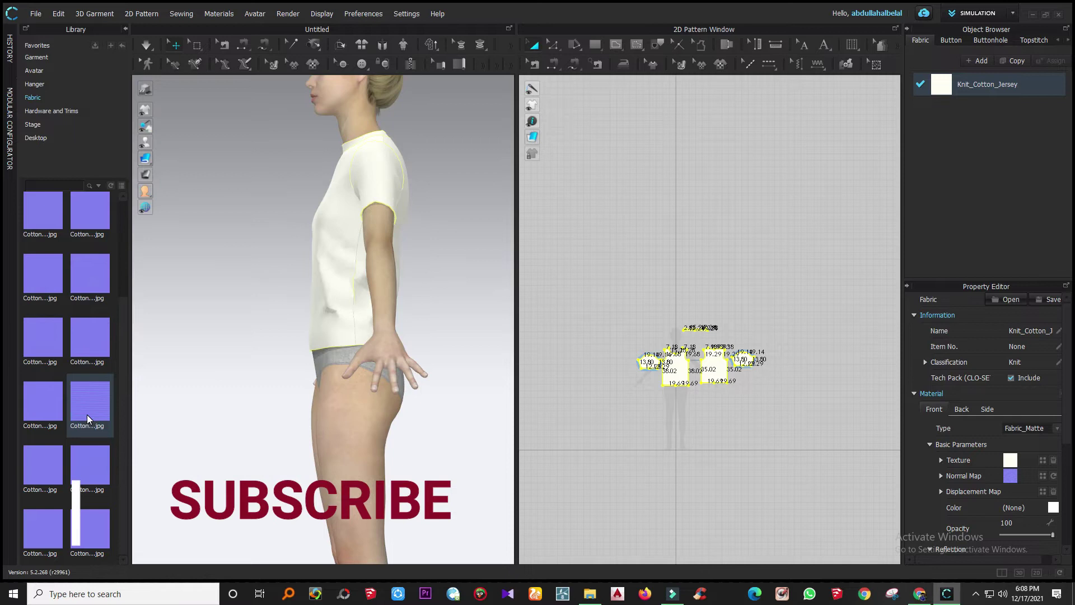
scroll(62, 295, up, 2)
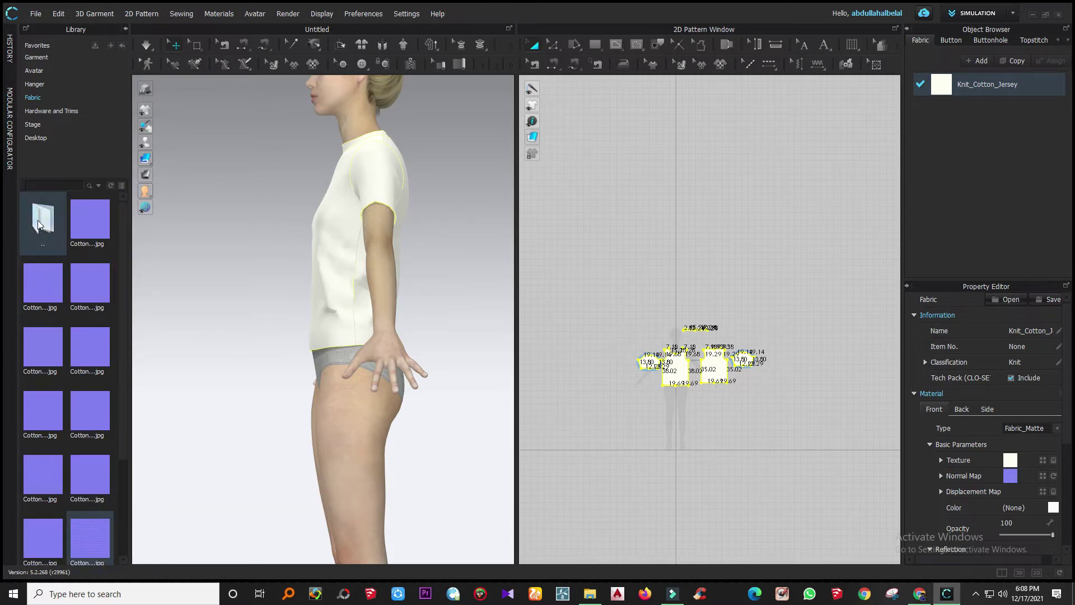
double_click(54, 239)
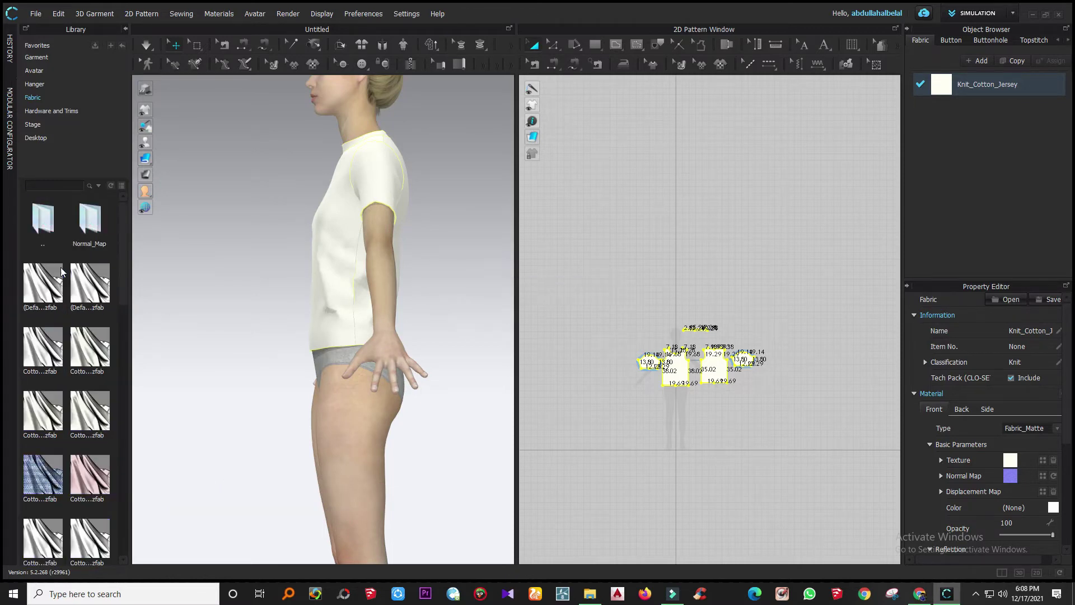
- Find the Rib_2X2_468gsm fabric in the library and apply it to the T-shirt's neckband piece
scroll(79, 476, down, 5)
scroll(78, 476, down, 5)
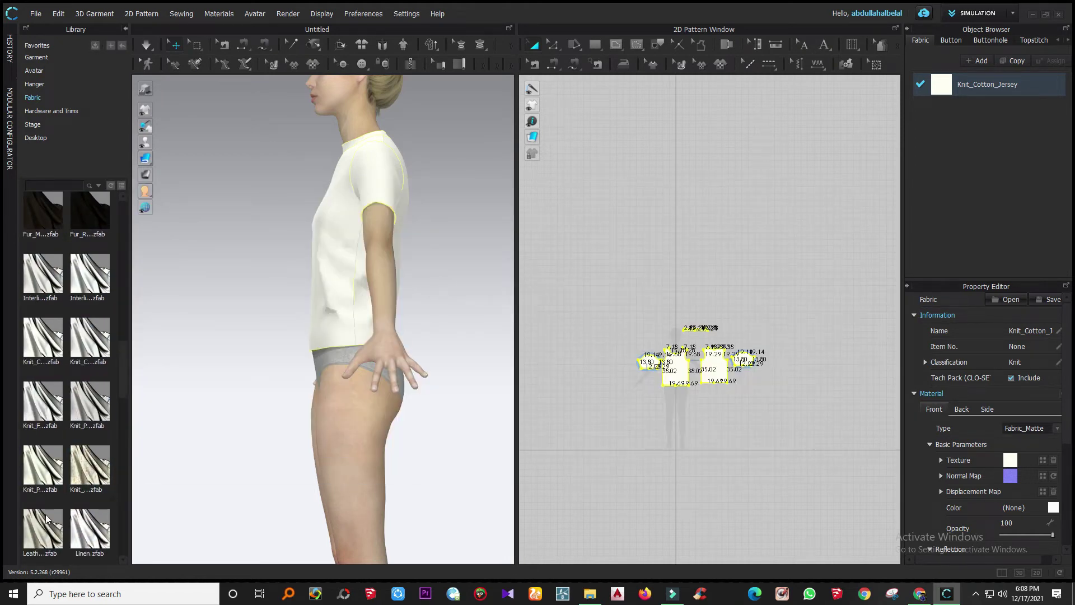
scroll(96, 502, down, 2)
scroll(95, 502, up, 2)
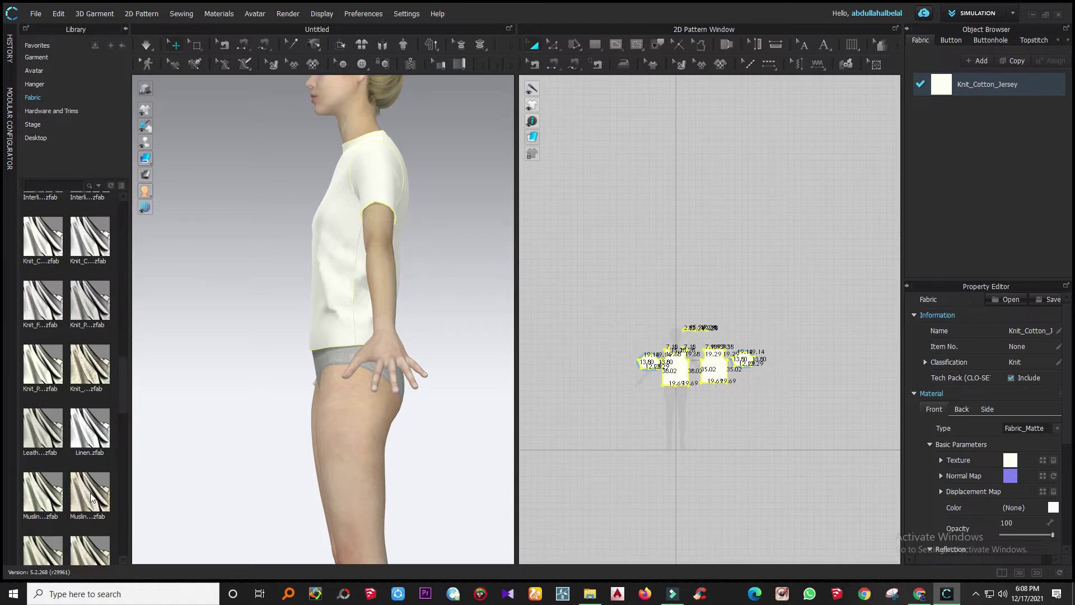
scroll(93, 518, down, 7)
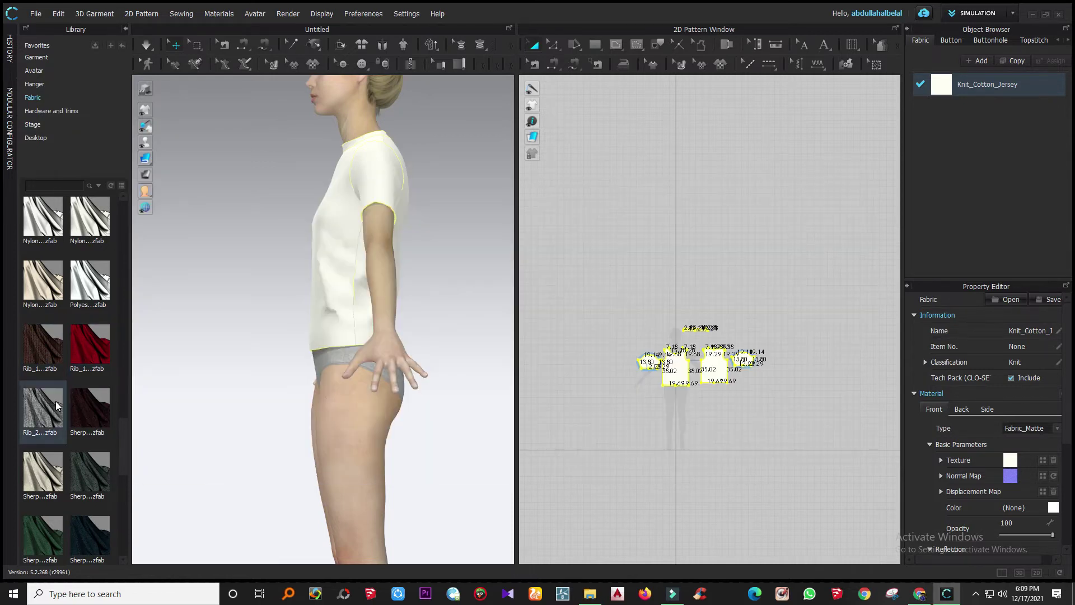
mouse_move(55, 401)
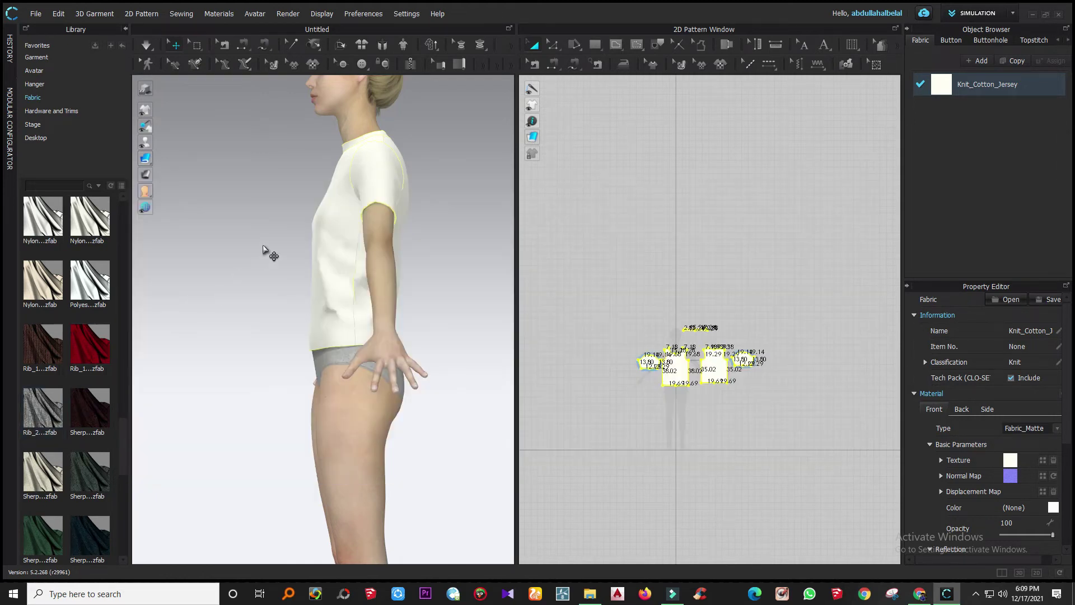
right_drag(271, 252, 297, 265)
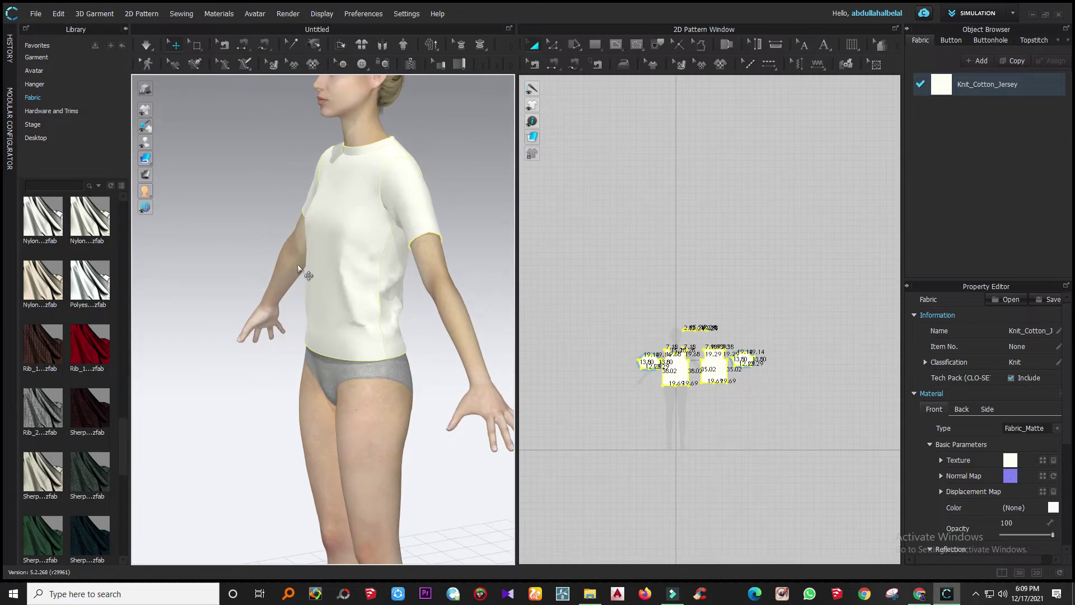
mouse_move(50, 416)
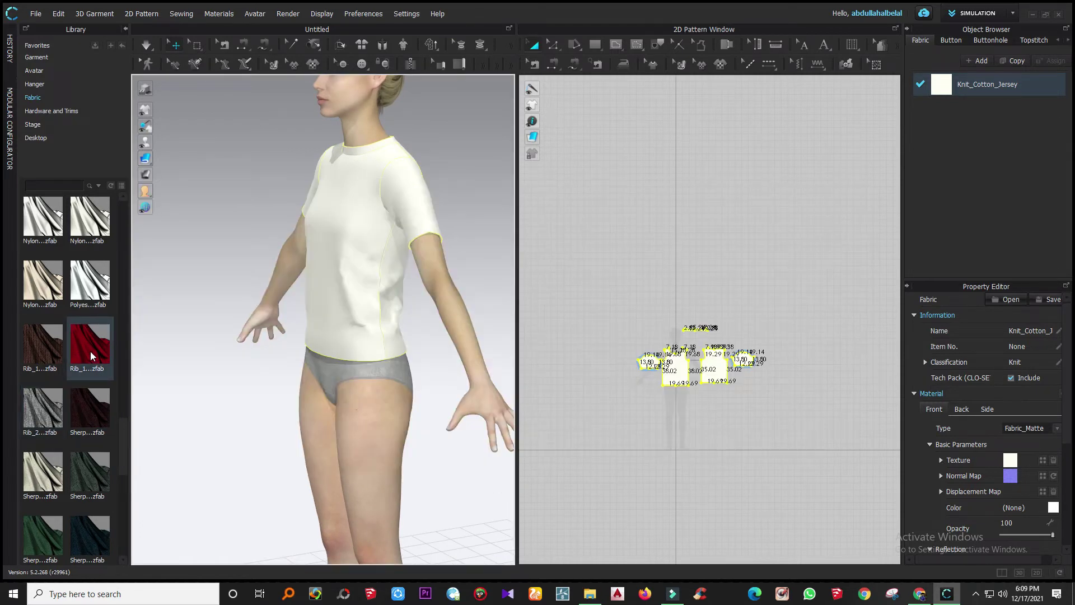
mouse_move(89, 351)
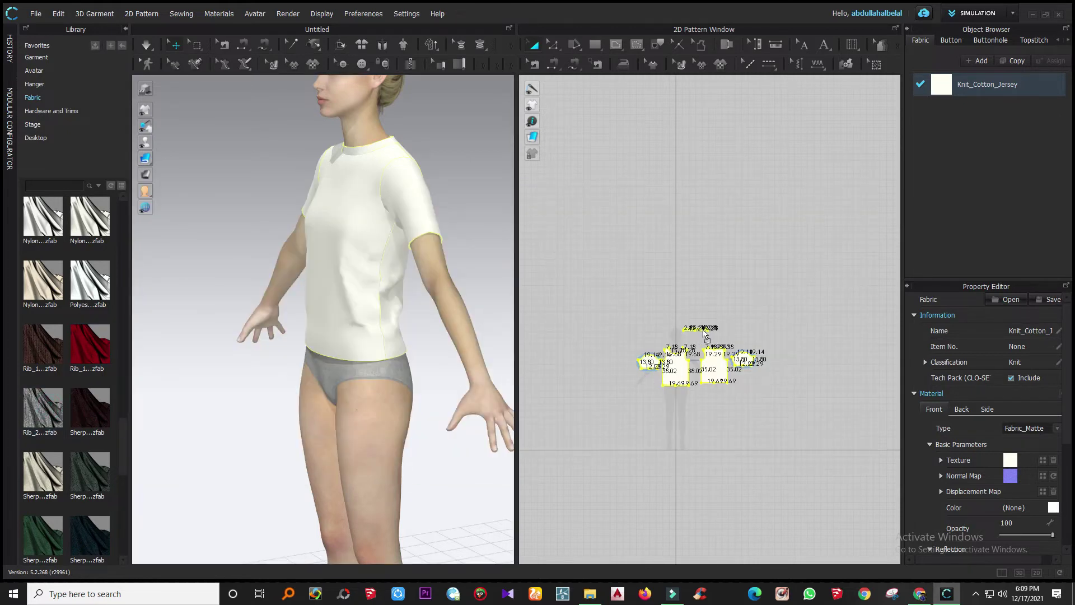
drag(704, 330, 707, 331)
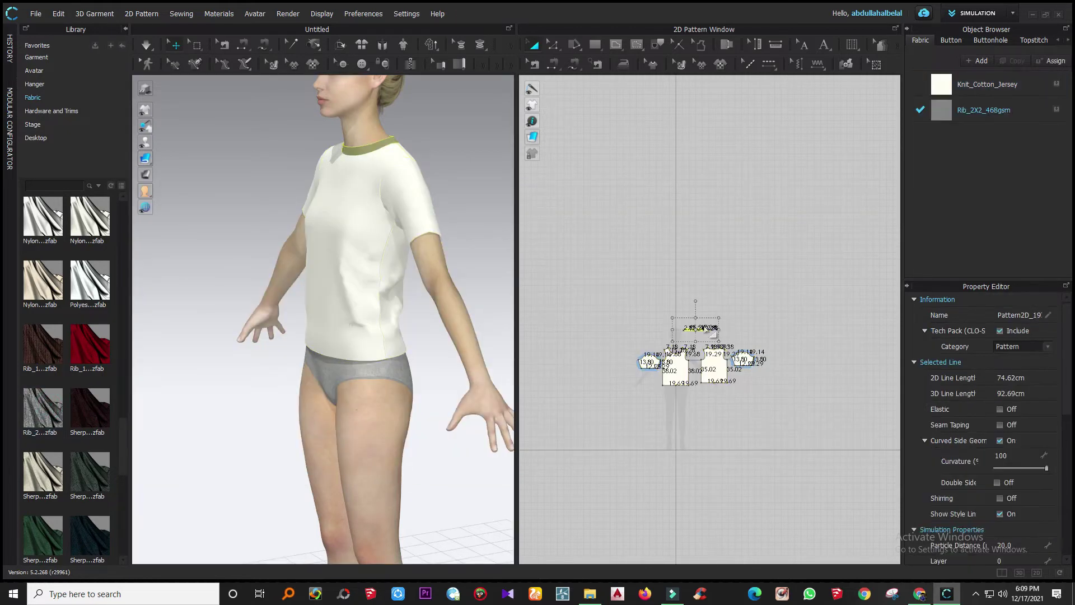
- Inspect the T-shirt's front up close and show the Knit_Cotton_Jersey fabric's properties
click(478, 229)
scroll(366, 161, up, 4)
right_drag(365, 161, 372, 219)
click(400, 242)
scroll(400, 242, down, 2)
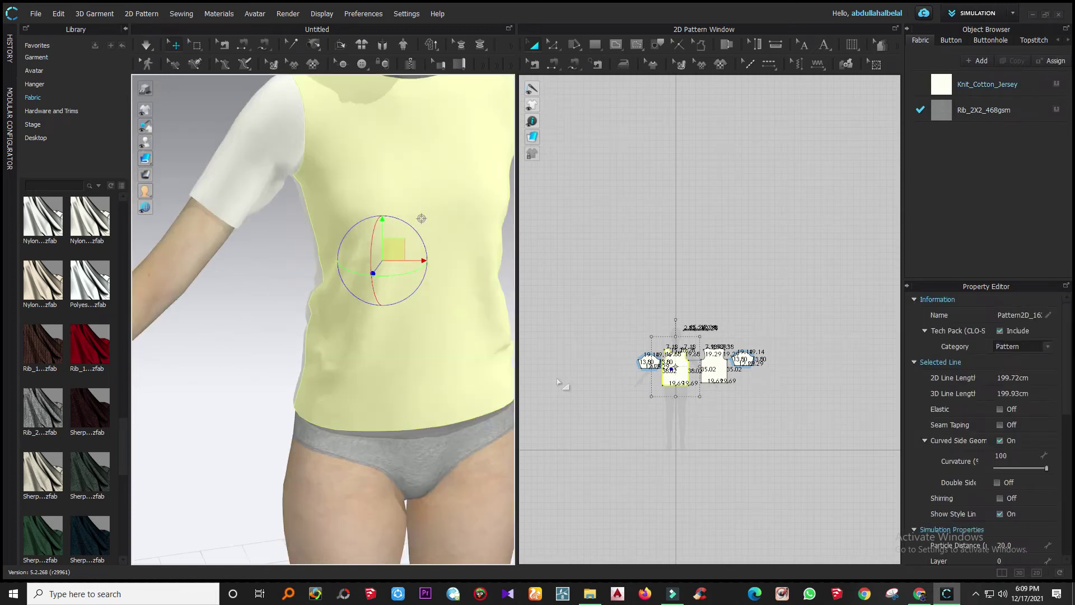
click(956, 89)
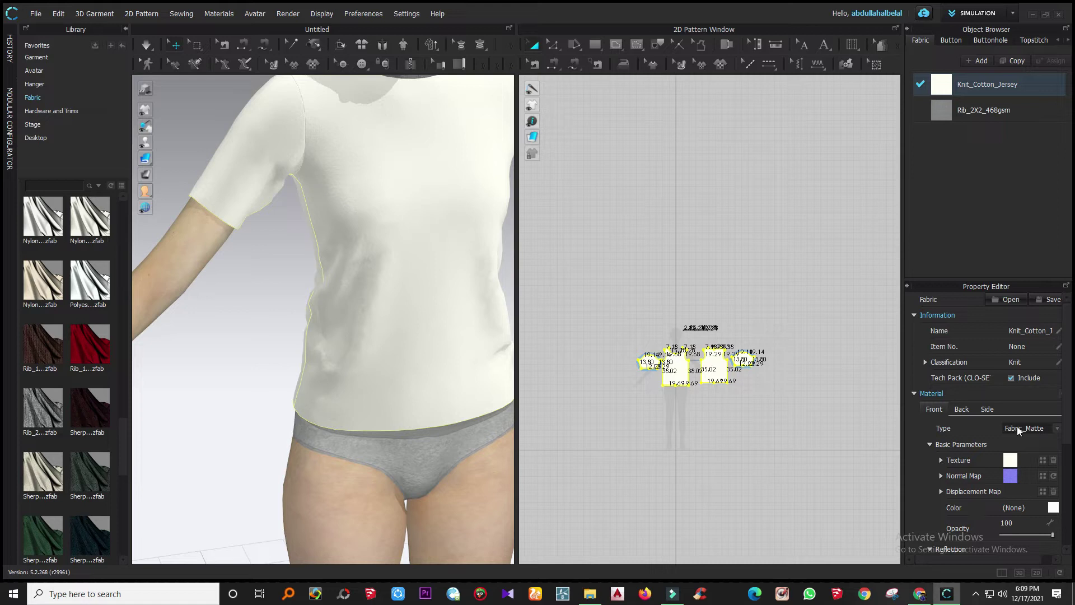
- Try the Grey_Rib_ROUGH image as the texture of the Rib_2X2_468gsm fabric and check it on the neckband
click(964, 110)
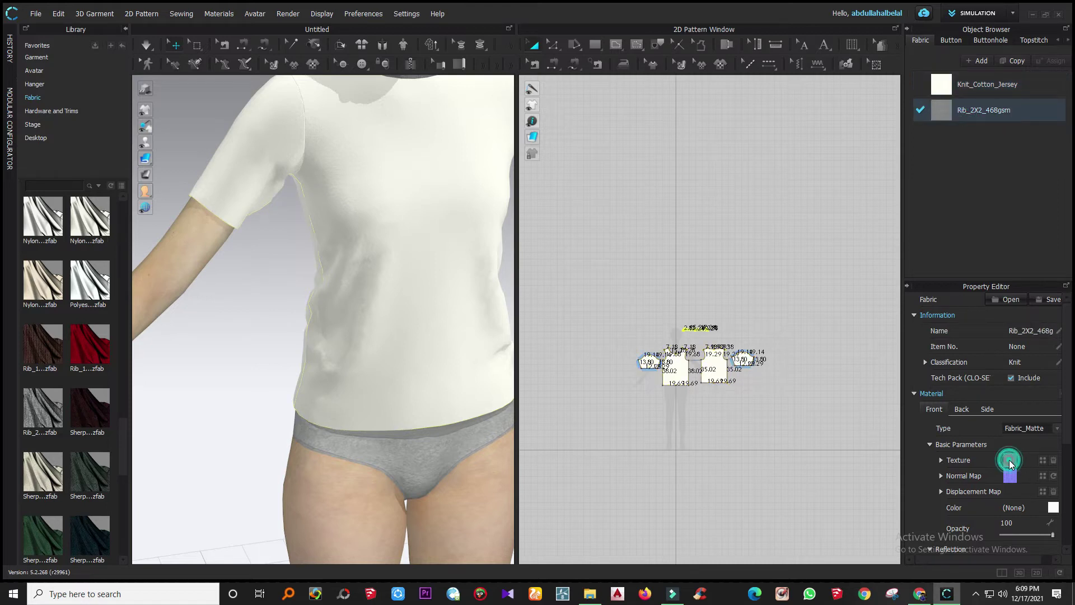
click(1009, 461)
click(288, 92)
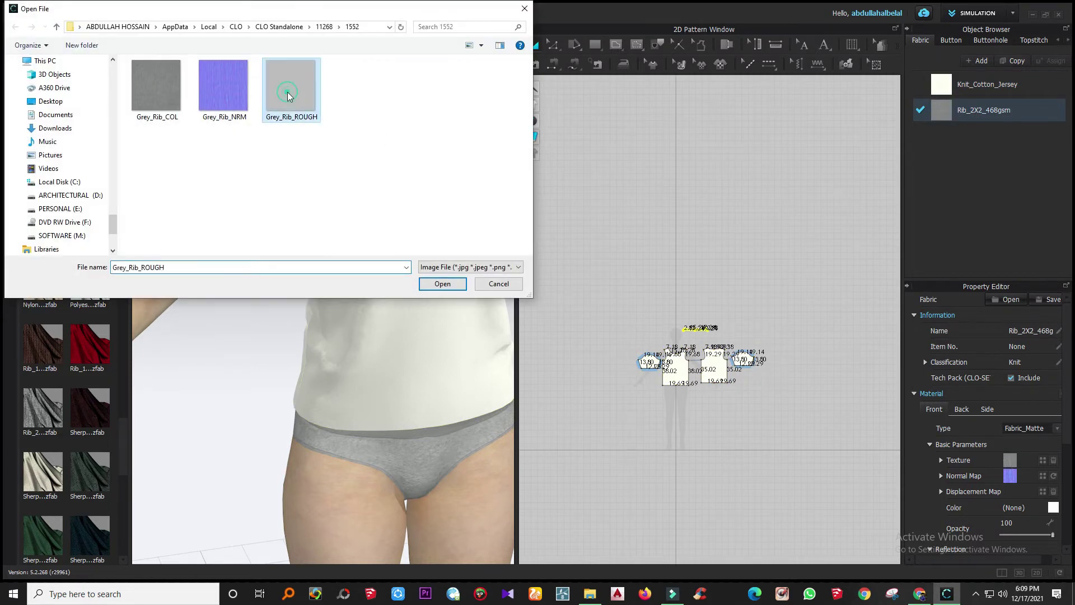
click(461, 283)
scroll(361, 257, down, 2)
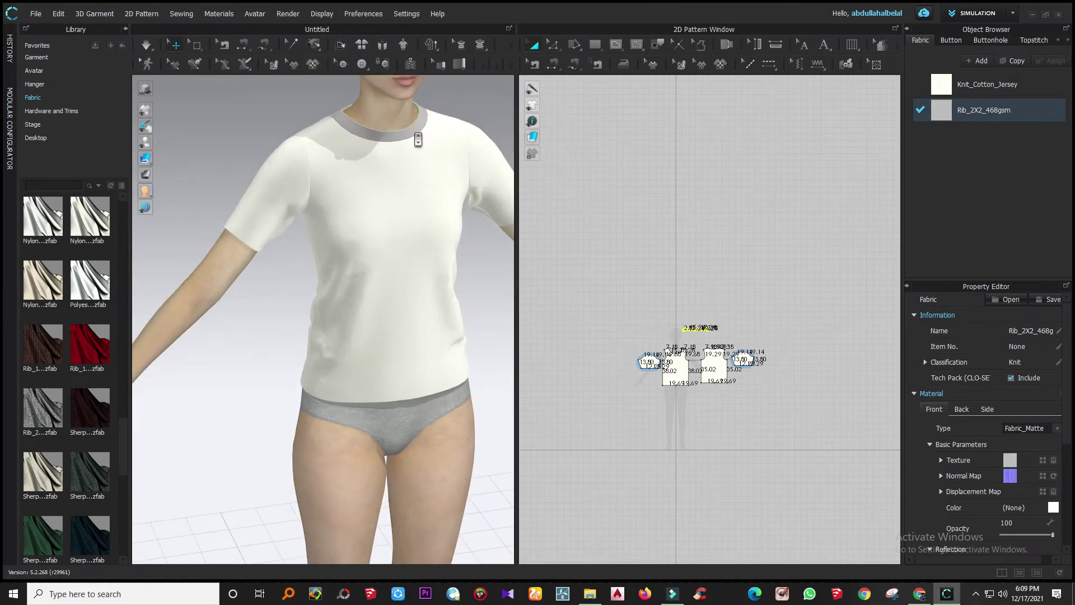
scroll(345, 342, up, 5)
scroll(330, 313, up, 4)
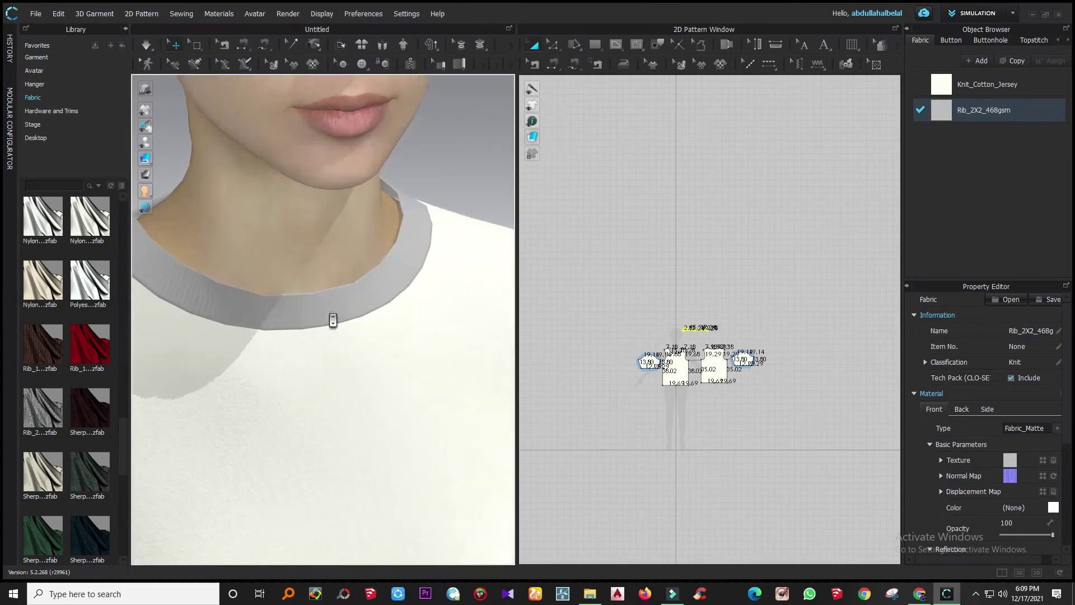
scroll(326, 312, down, 2)
- Set the Rib_2X2_468gsm fabric's texture back to the Grey_Rib_COL image
click(1009, 459)
click(172, 73)
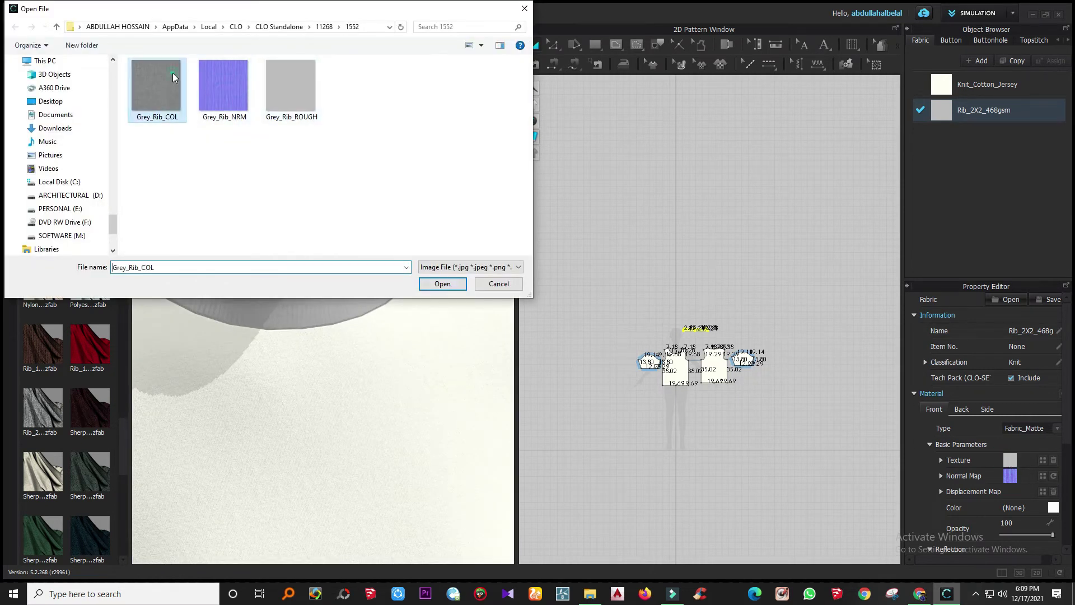
click(436, 284)
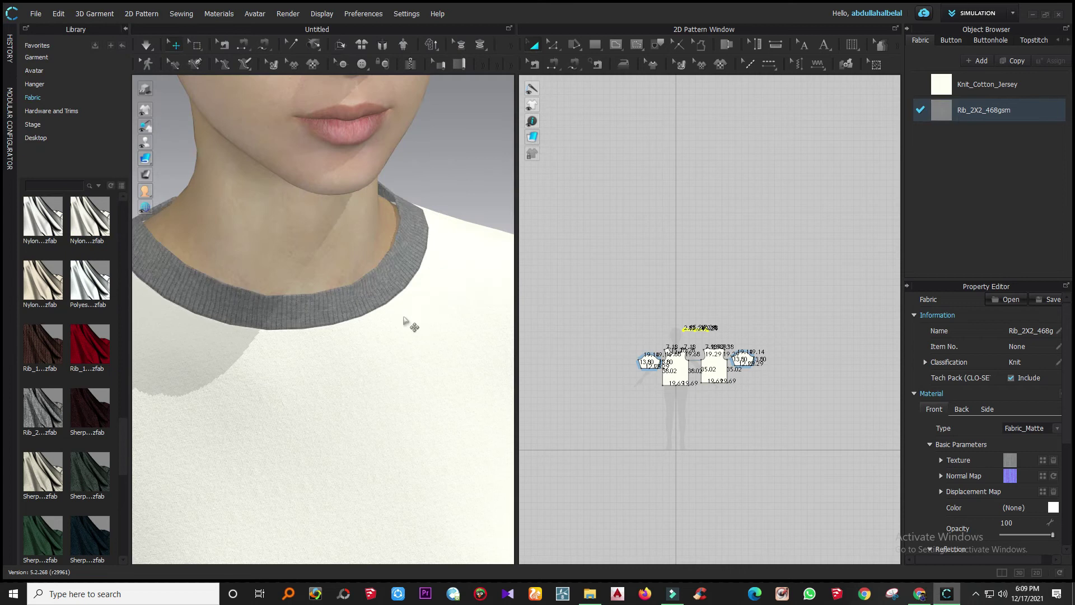
- Set the Knit_Cotton_Jersey fabric's color to mid-grey 797979 on the T-shirt's body and sleeves
click(438, 366)
scroll(304, 380, down, 2)
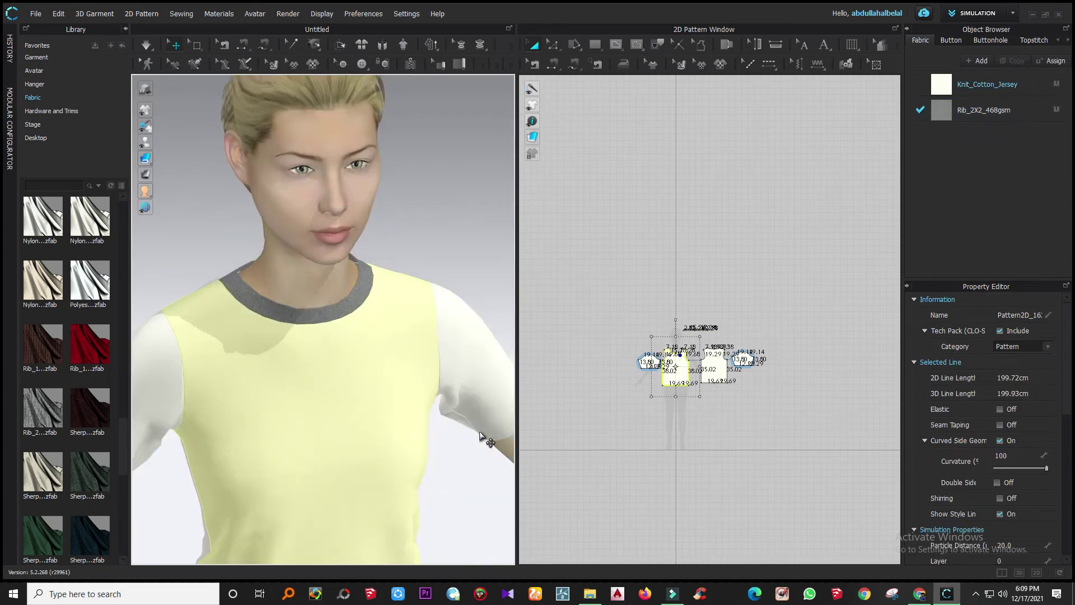
scroll(987, 496, down, 3)
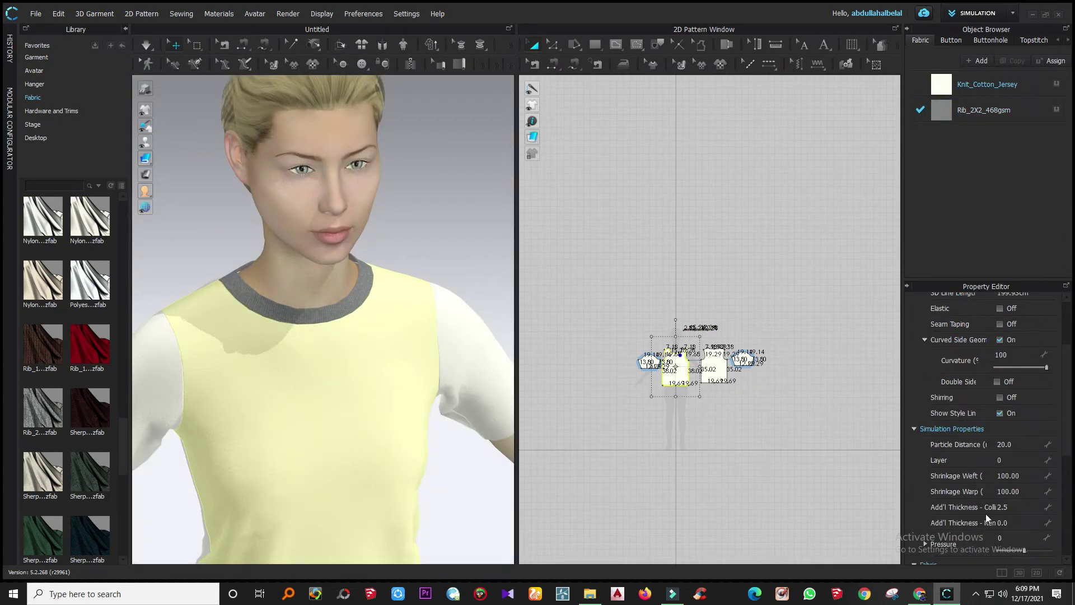
scroll(977, 419, up, 3)
click(978, 84)
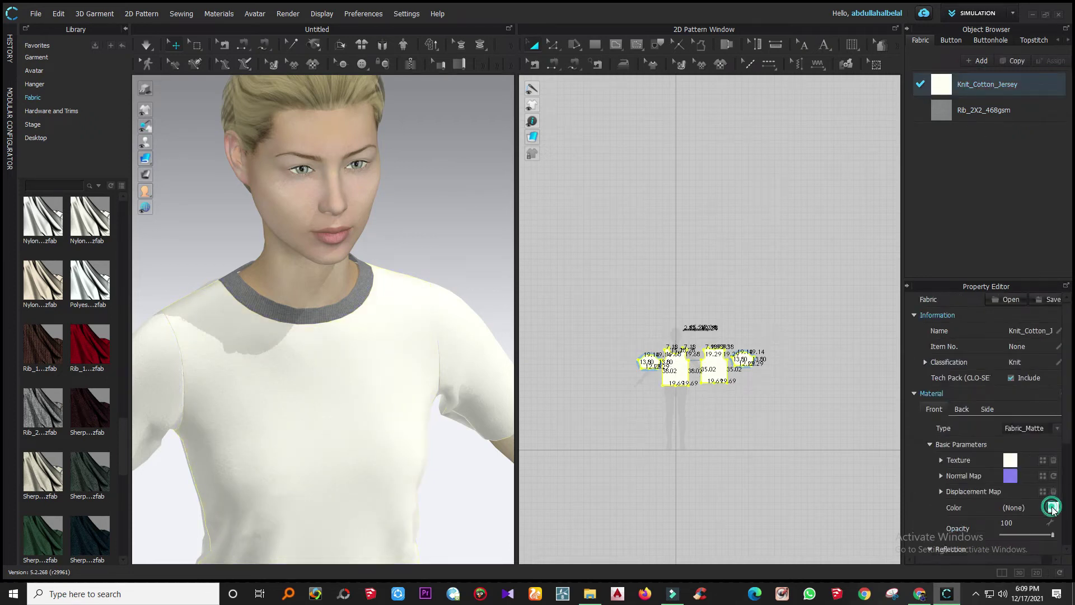
click(1053, 506)
drag(371, 160, 302, 155)
click(512, 424)
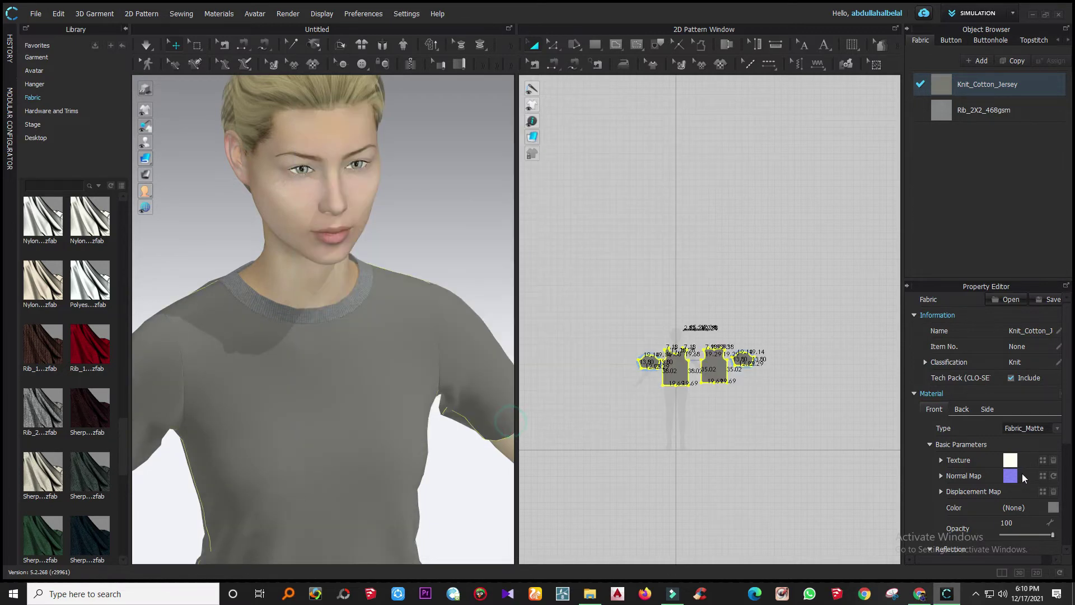
- Try the Cotton_Jersey_FCL1PSK006_3_test8_SPEC image as the Knit_Cotton_Jersey fabric's texture and preview a pale pink color on it
click(1011, 460)
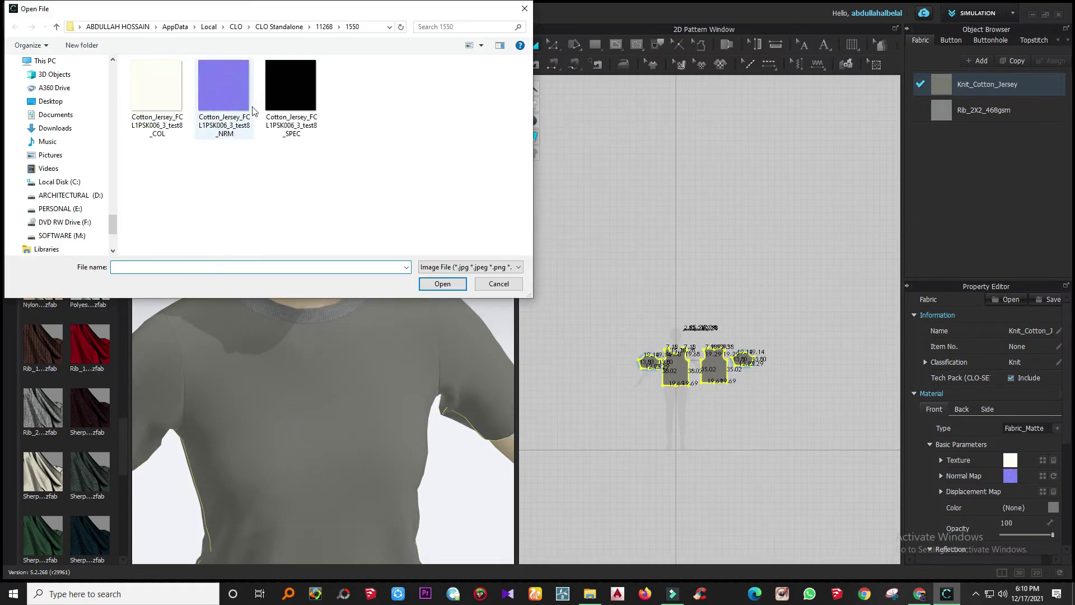
click(291, 88)
click(439, 284)
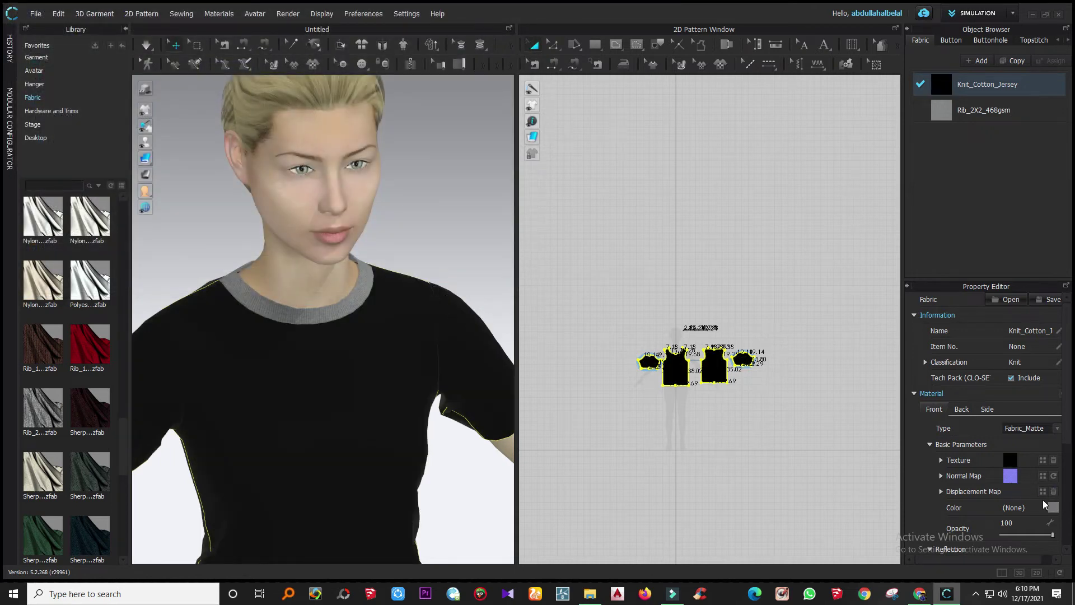
click(1052, 506)
drag(315, 155, 350, 133)
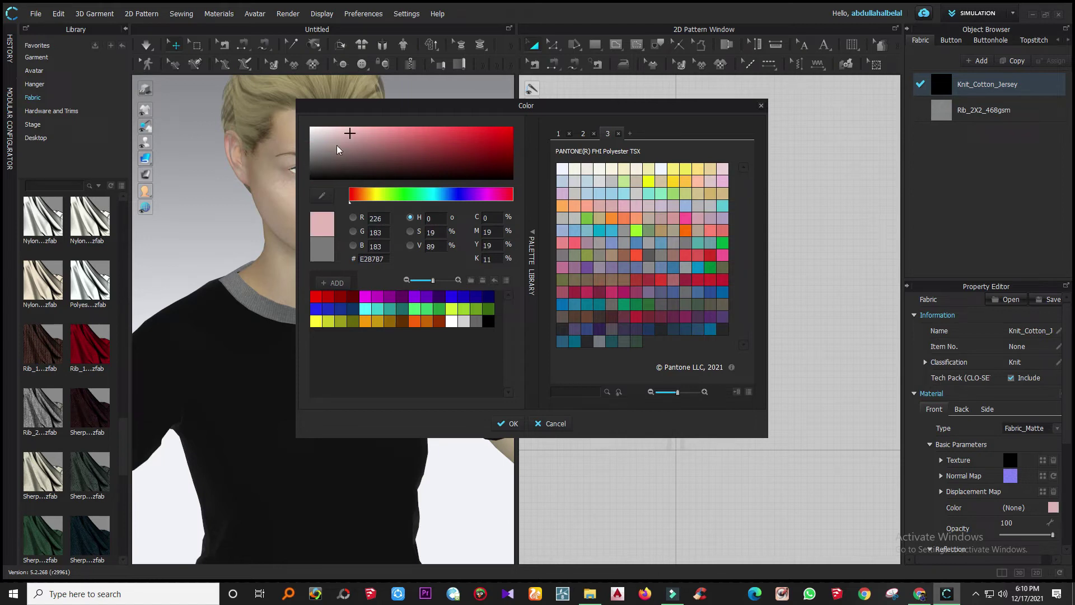
click(557, 426)
- Try the Cotton_Jersey_FCL1PSK006_3_test8_NRM image as the Knit_Cotton_Jersey fabric's texture and preview a near-white color on it
click(1010, 460)
click(224, 93)
click(443, 284)
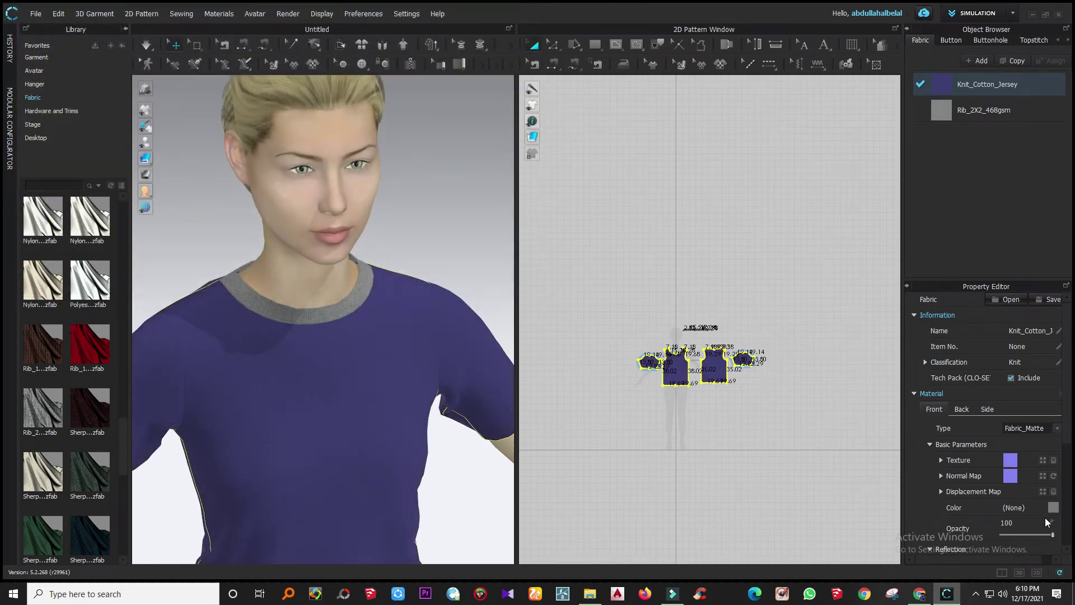
click(1053, 508)
drag(299, 146, 315, 130)
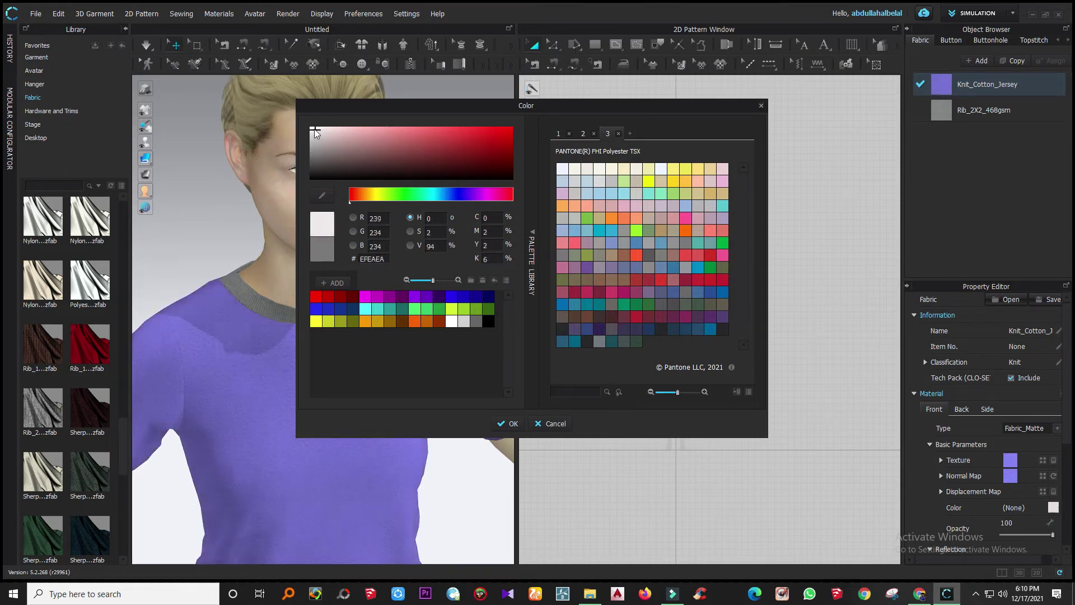
click(563, 424)
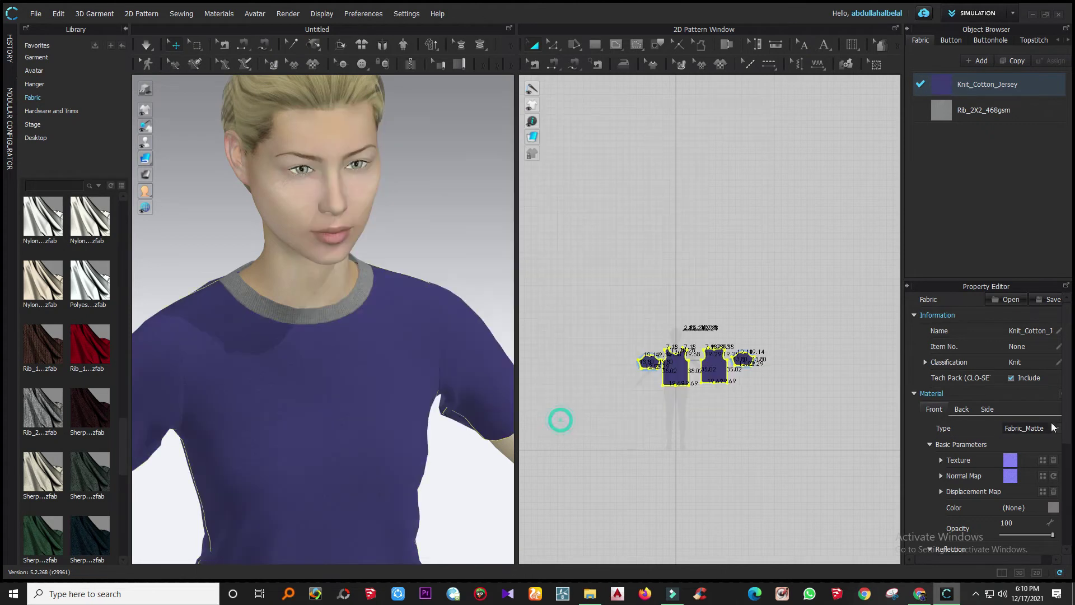
- Set the Knit_Cotton_Jersey fabric's texture back to the Cotton_Jersey_FCL1PSK006_3_test8_COL image
click(1010, 460)
click(162, 89)
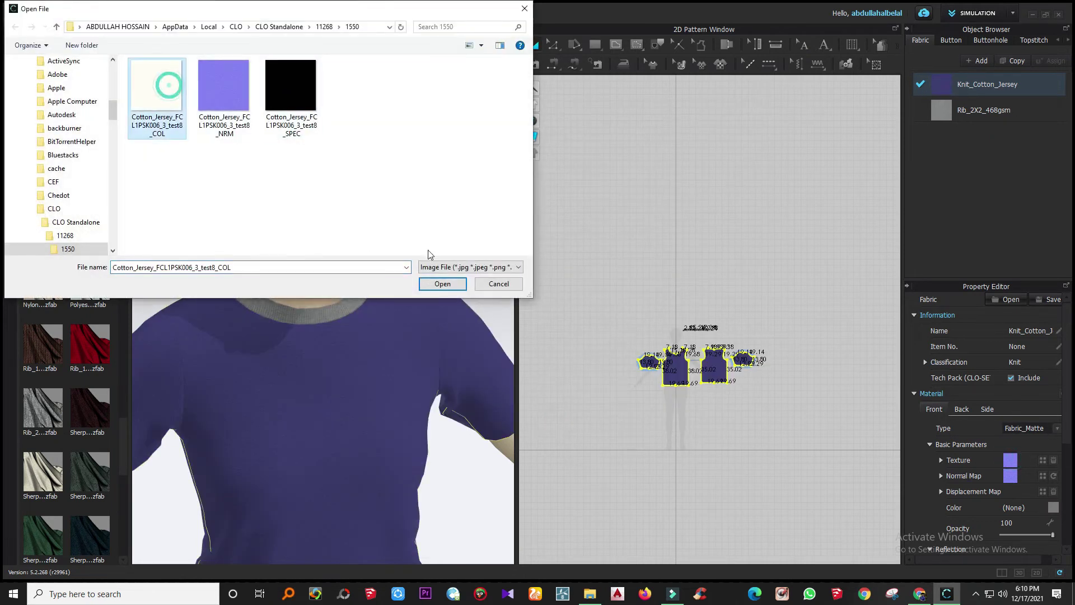
click(442, 283)
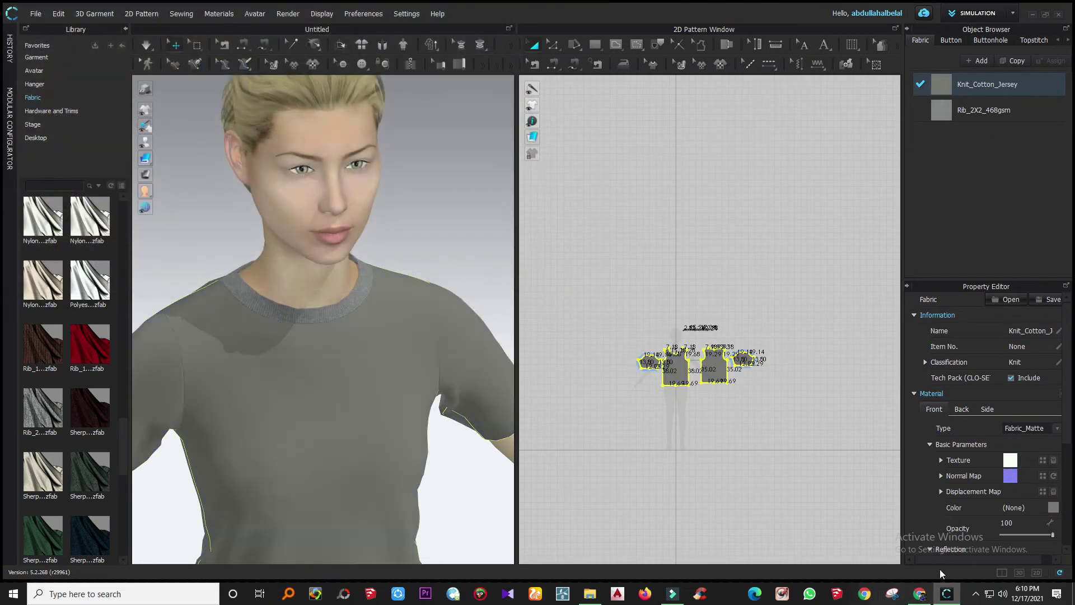
- Try near-black 110F0F as the Knit_Cotton_Jersey fabric's color and check it on the T-shirt's front, back and pattern pieces
click(1057, 507)
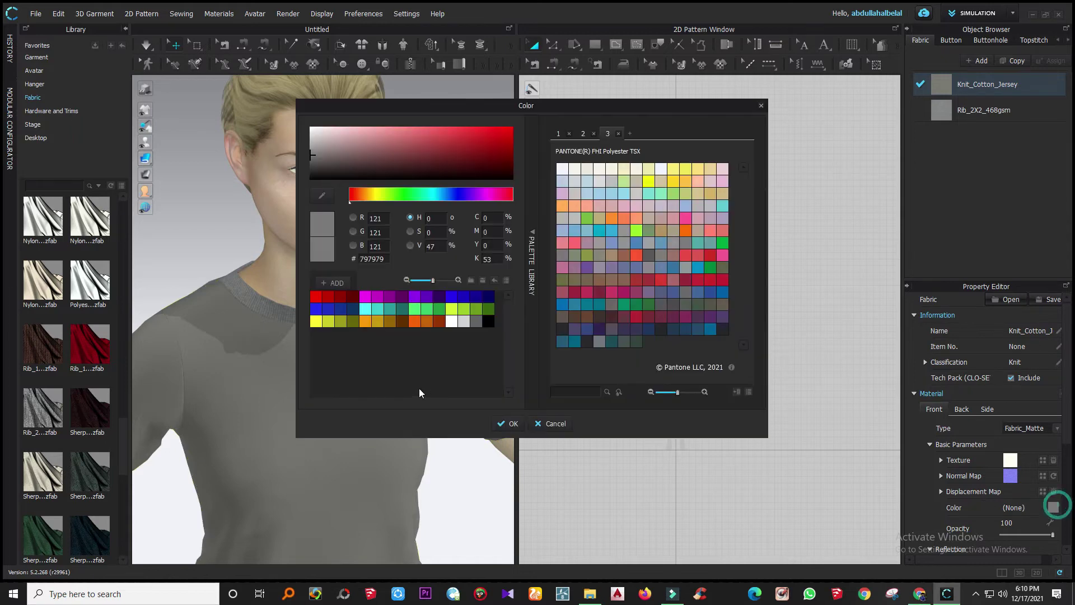
click(314, 157)
click(317, 153)
drag(324, 156, 324, 177)
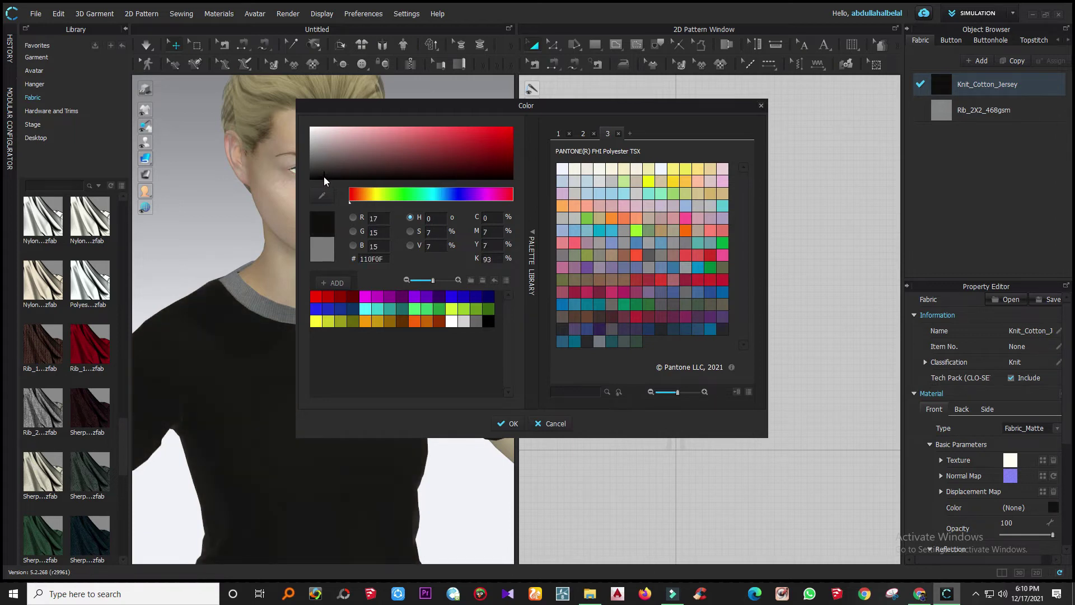
click(511, 424)
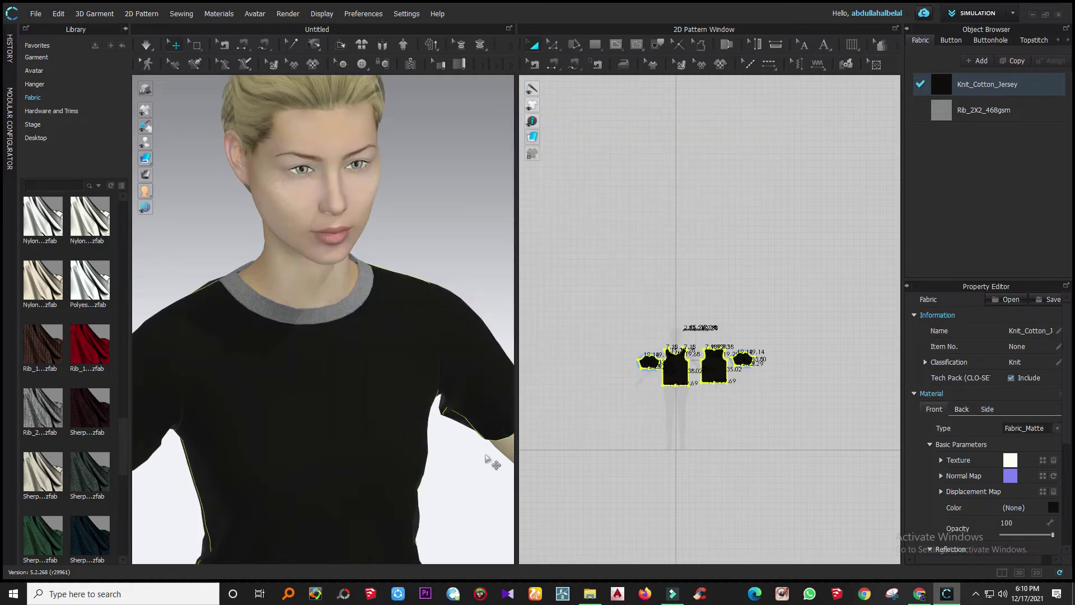
click(564, 448)
scroll(377, 445, down, 5)
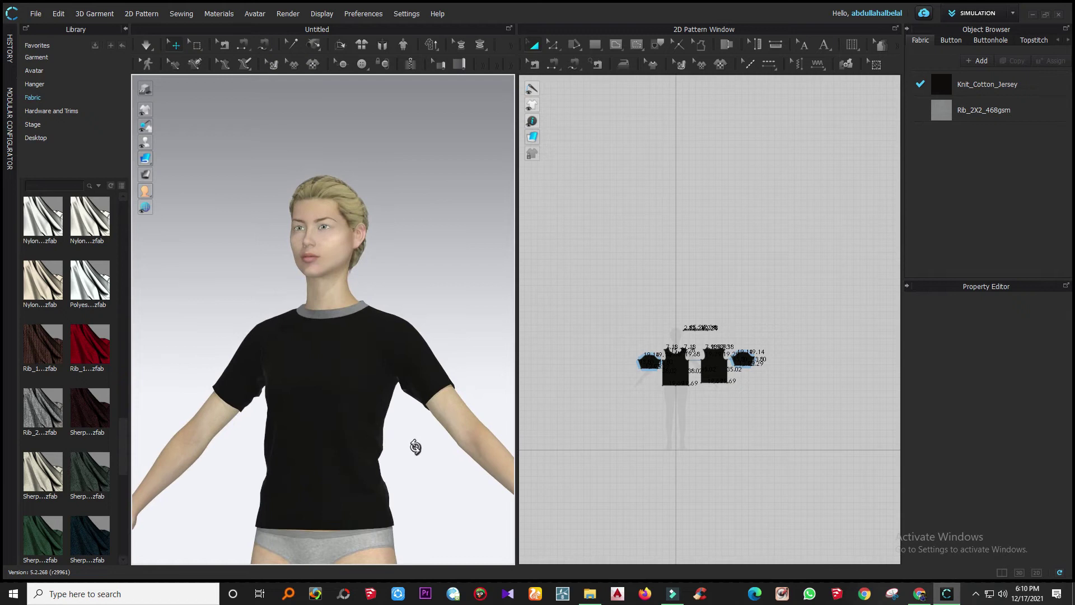
scroll(771, 369, up, 10)
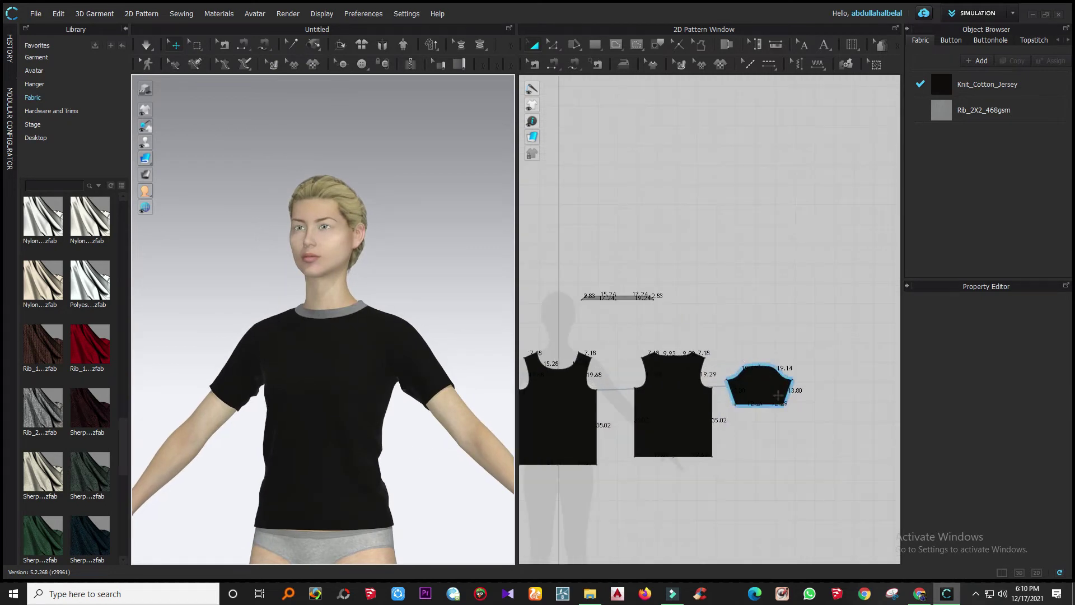
scroll(817, 435, down, 3)
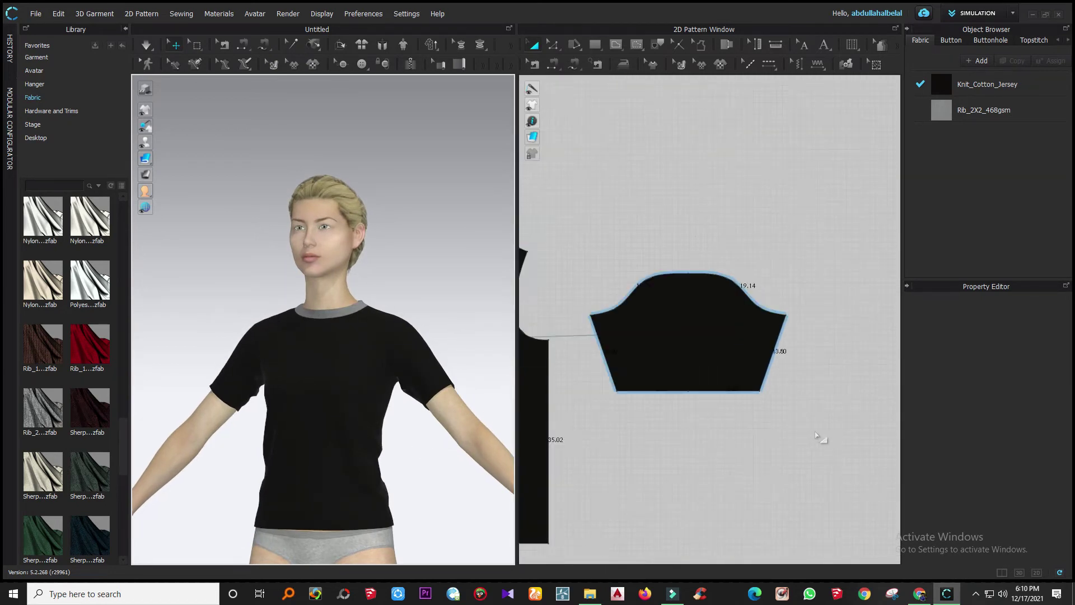
right_drag(451, 476, 314, 482)
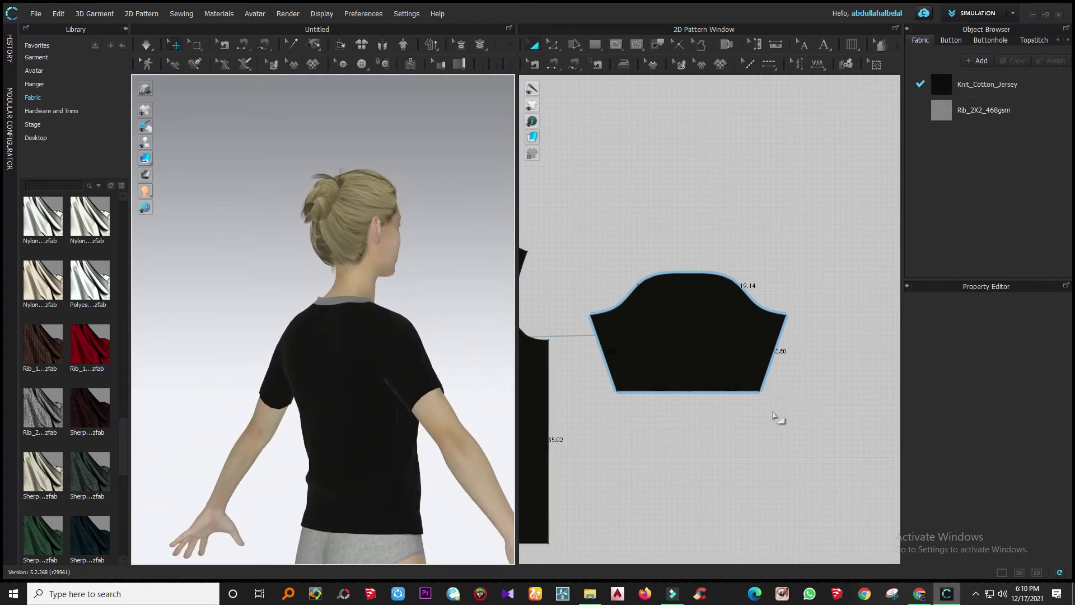
scroll(775, 417, down, 3)
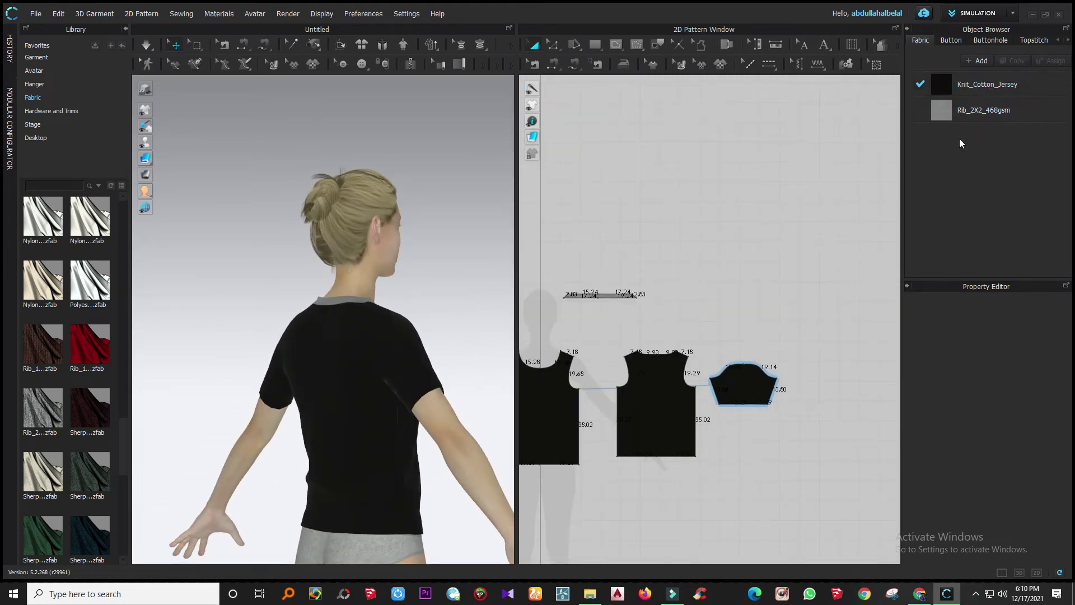
- Set the Knit_Cotton_Jersey fabric's color to white FFFFFF
double_click(980, 88)
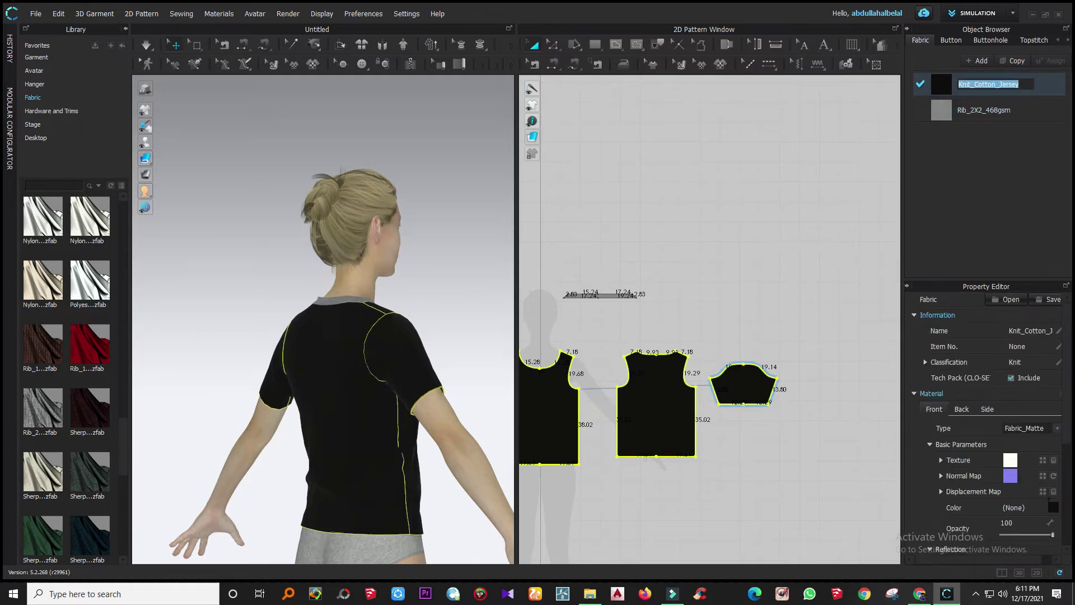
click(1053, 508)
drag(332, 153, 301, 118)
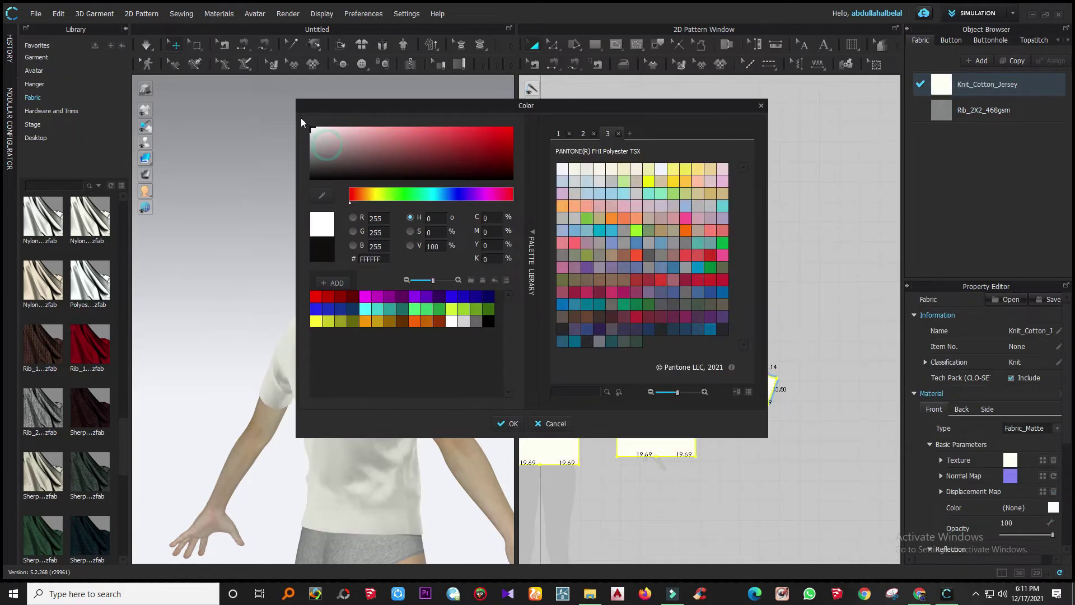
click(510, 424)
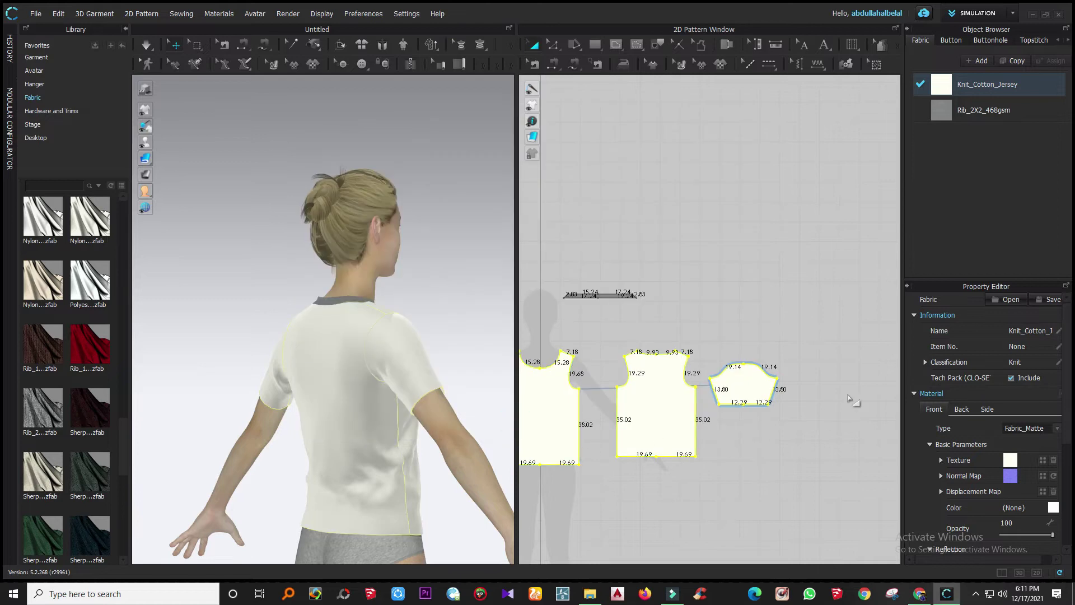
click(841, 427)
- Try a dusty red color on the Rib_2X2_468gsm fabric and check it on the neckband up close
click(956, 111)
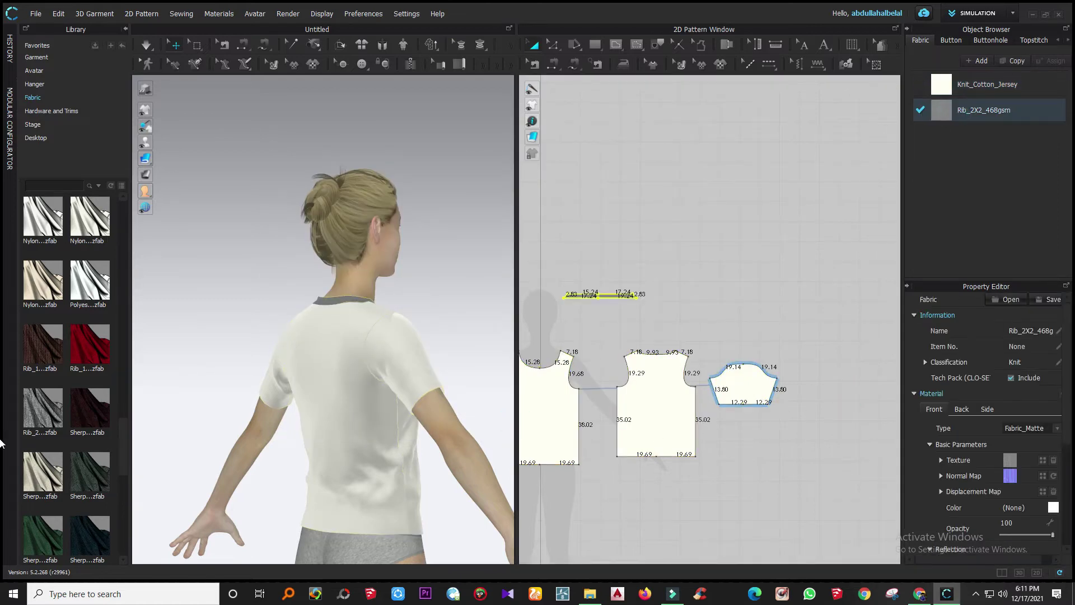
click(1011, 460)
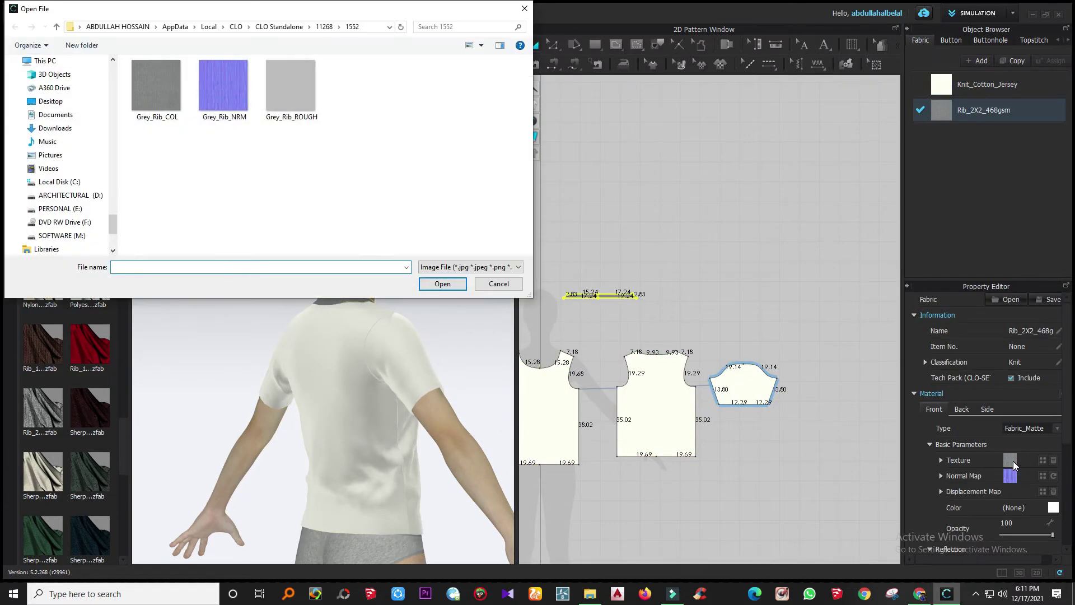
click(442, 283)
click(493, 288)
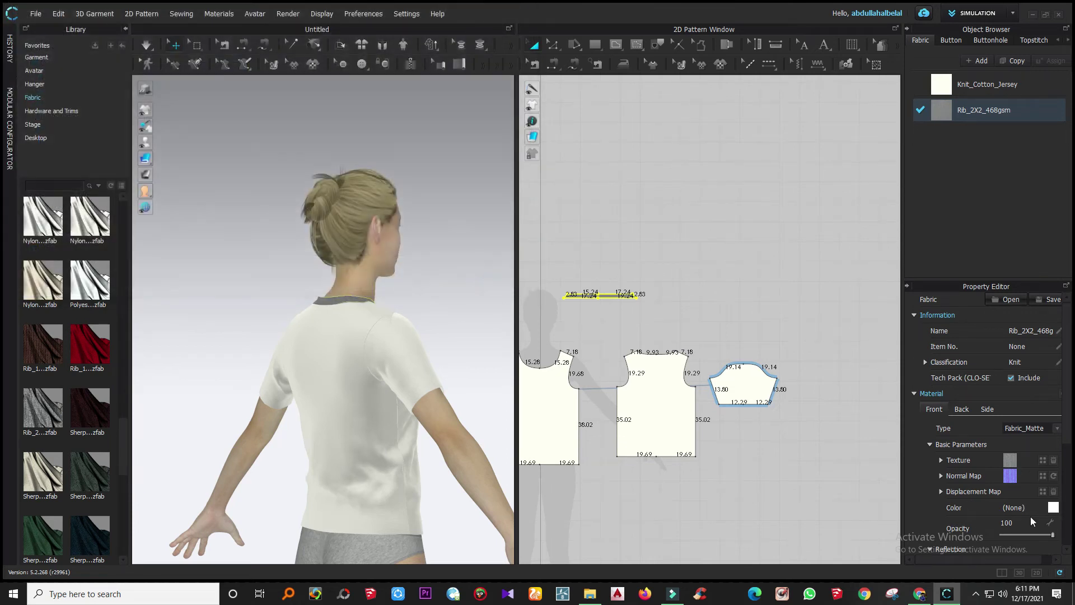
click(1053, 507)
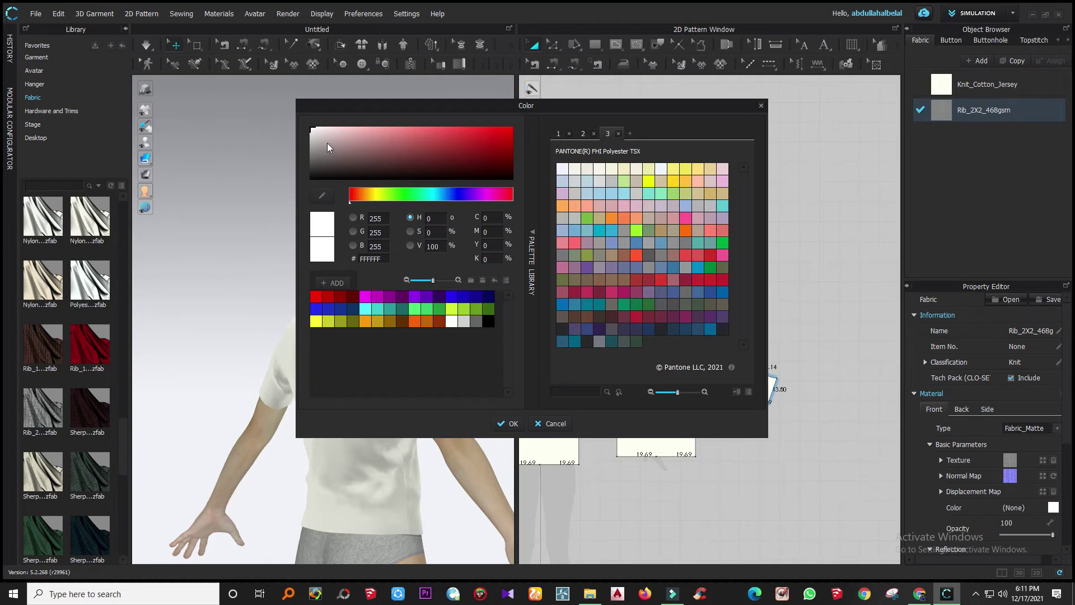
drag(327, 145, 364, 147)
click(509, 426)
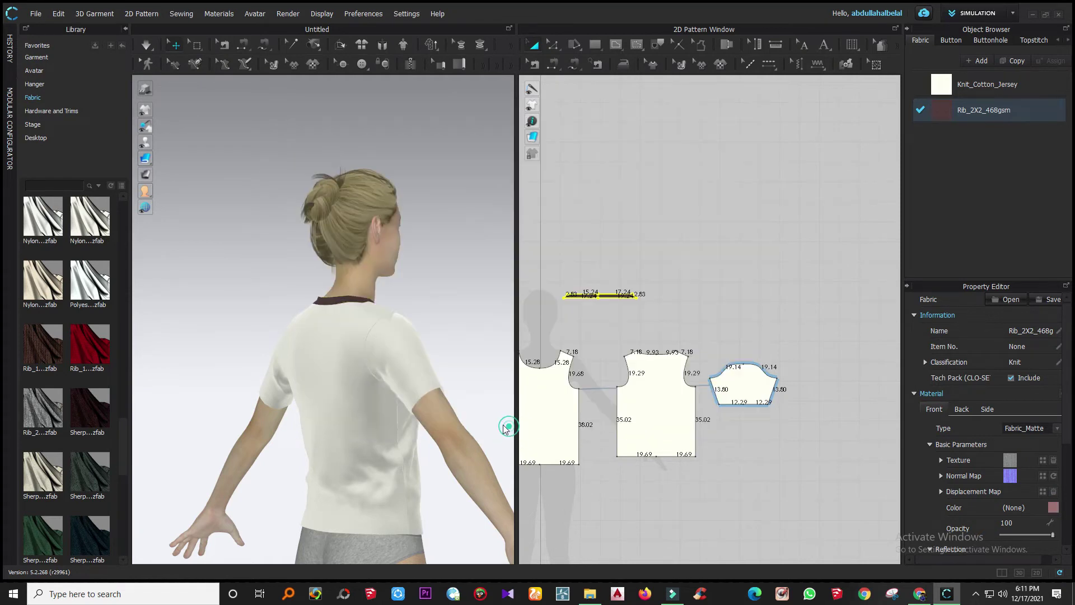
right_drag(439, 377, 242, 389)
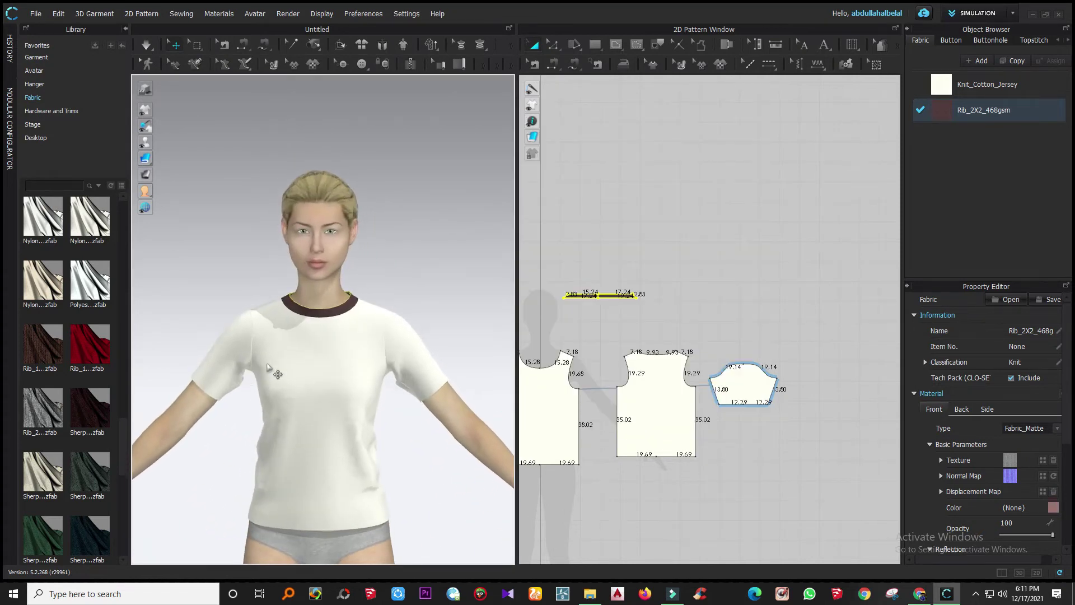
scroll(347, 314, up, 6)
scroll(340, 305, down, 3)
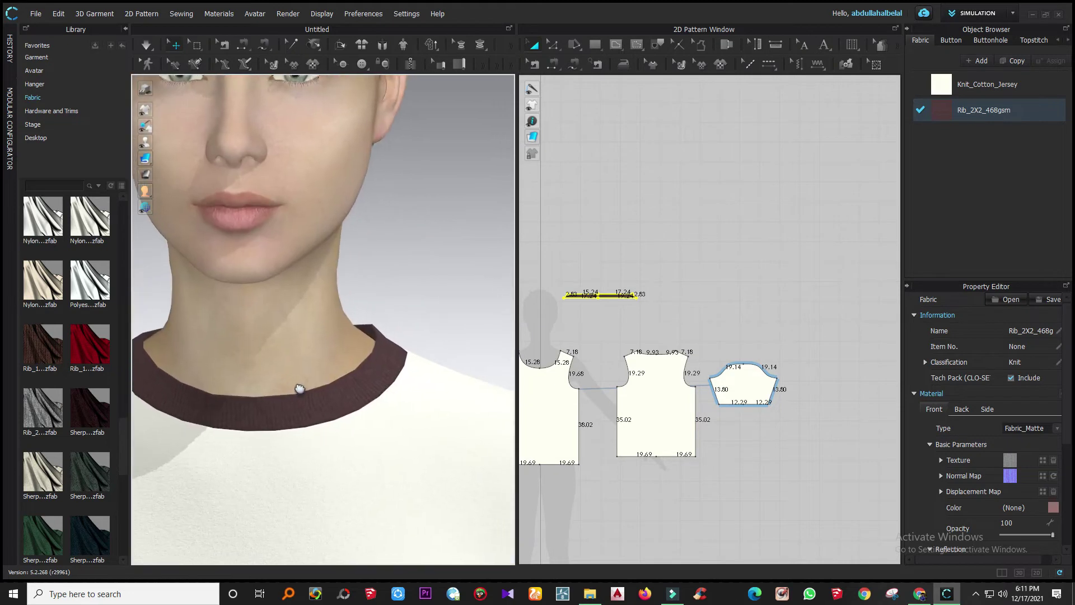
- Set the Rib_2X2_468gsm fabric's color back to white FFFFFF
click(1052, 507)
drag(351, 131, 295, 110)
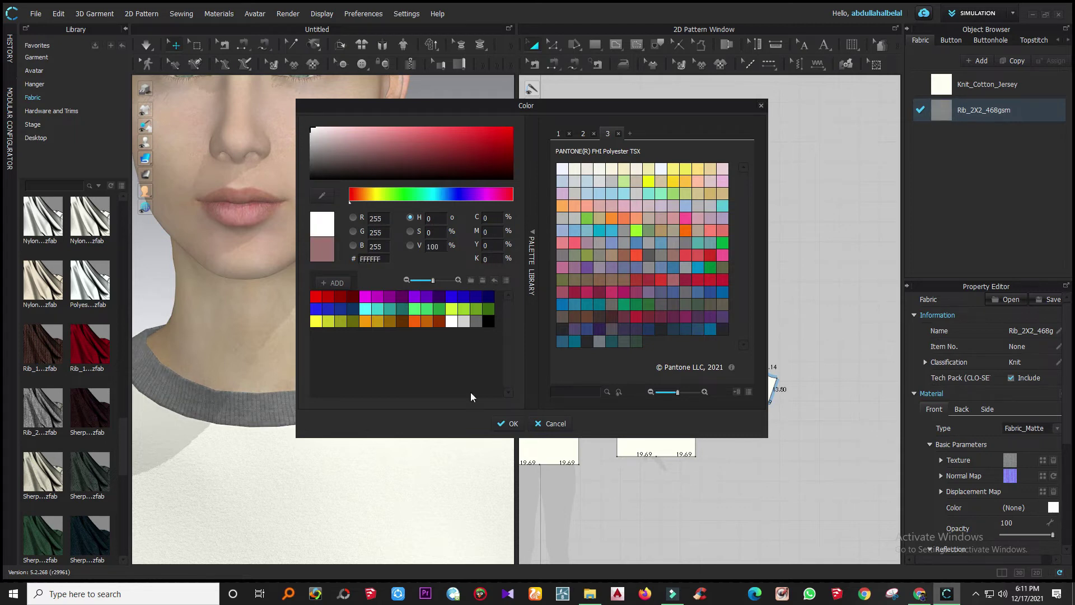
click(511, 424)
- Hide the avatar and view the whole T-shirt from the front
scroll(426, 496, down, 5)
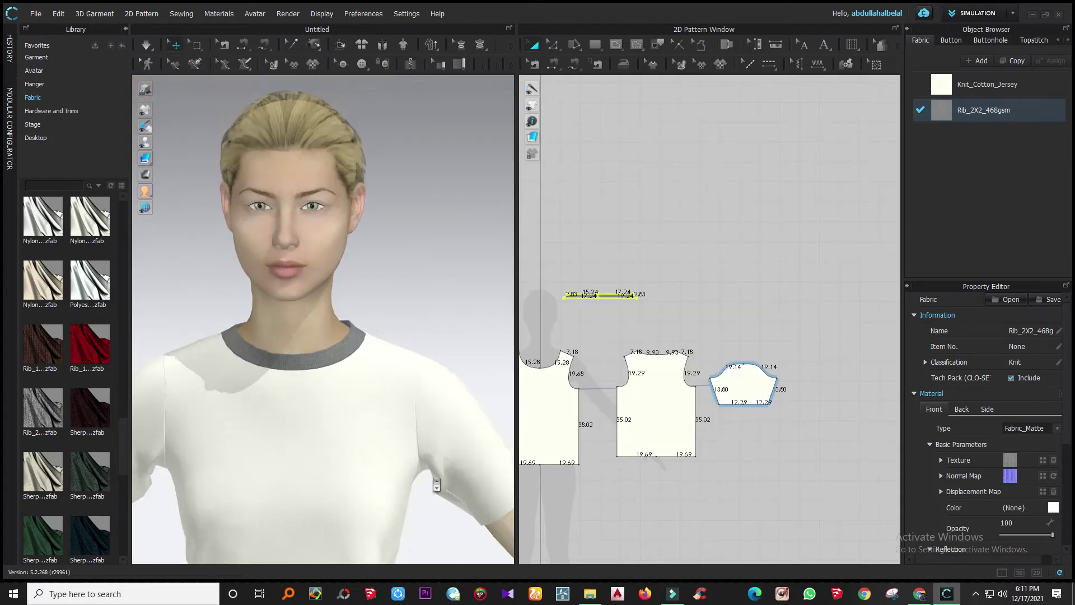
scroll(416, 488, down, 5)
middle_drag(416, 489, 380, 366)
key(shift+f)
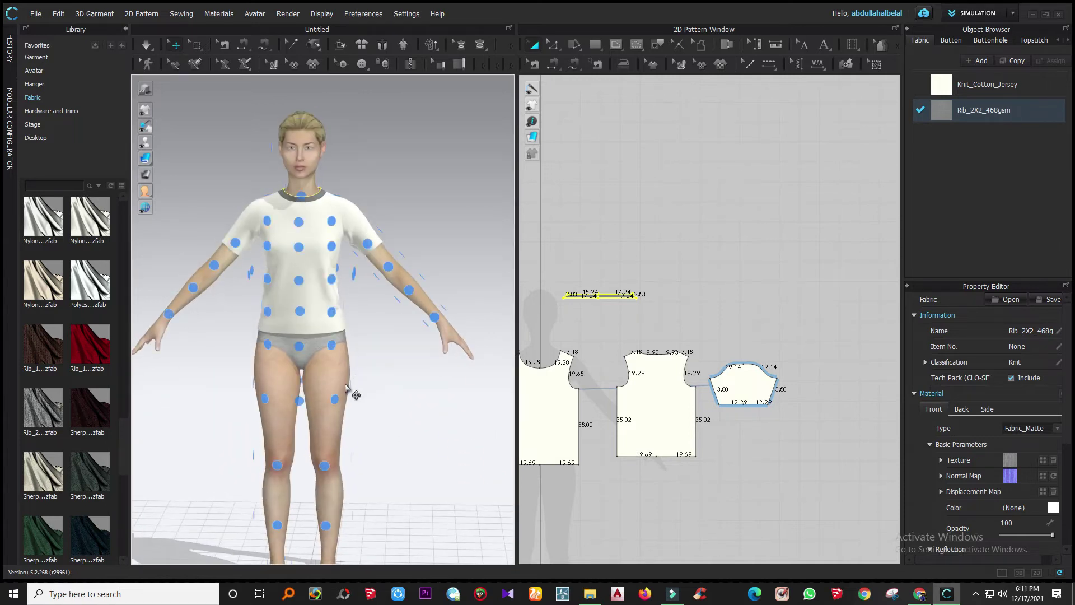
key(shift+f)
key(shift+a)
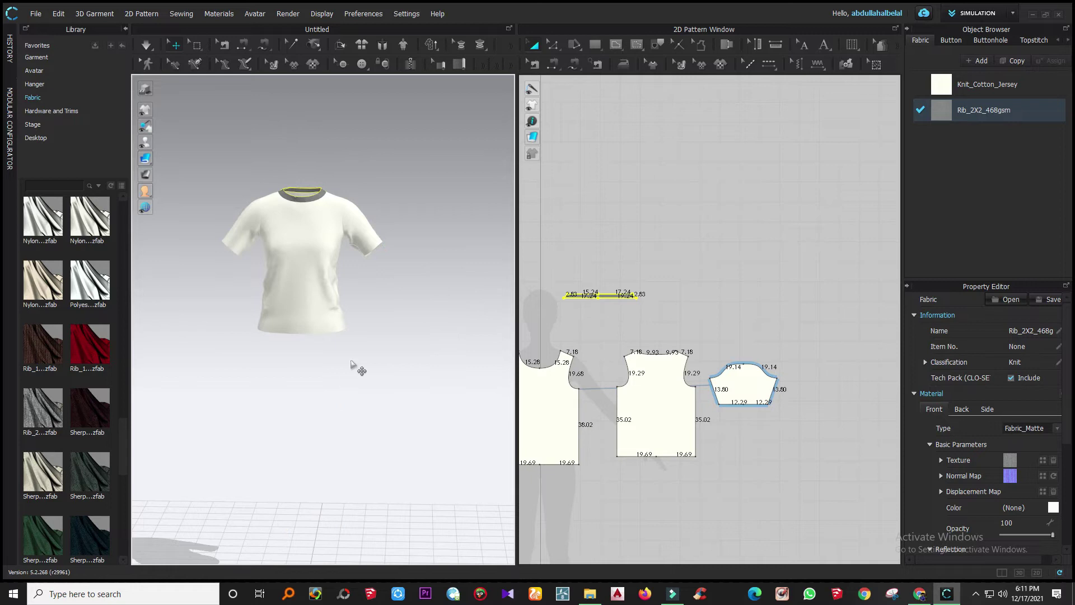
scroll(280, 224, up, 5)
middle_drag(293, 211, 312, 361)
scroll(734, 448, down, 5)
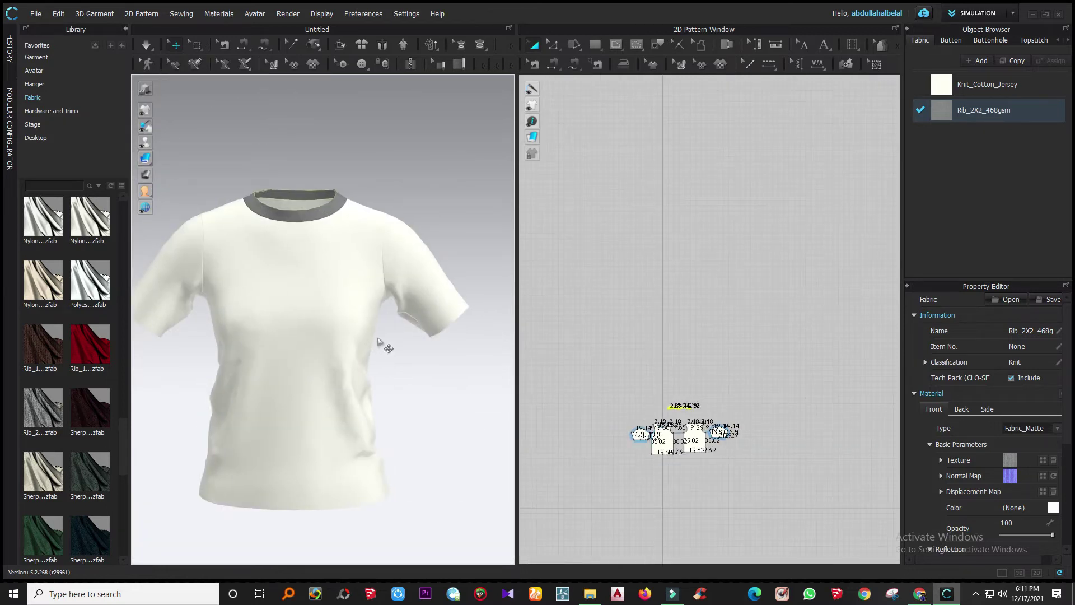
- Display the T-shirt as a mesh and inspect its structure from several angles
right_drag(418, 323, 506, 319)
mouse_move(151, 152)
mouse_move(154, 115)
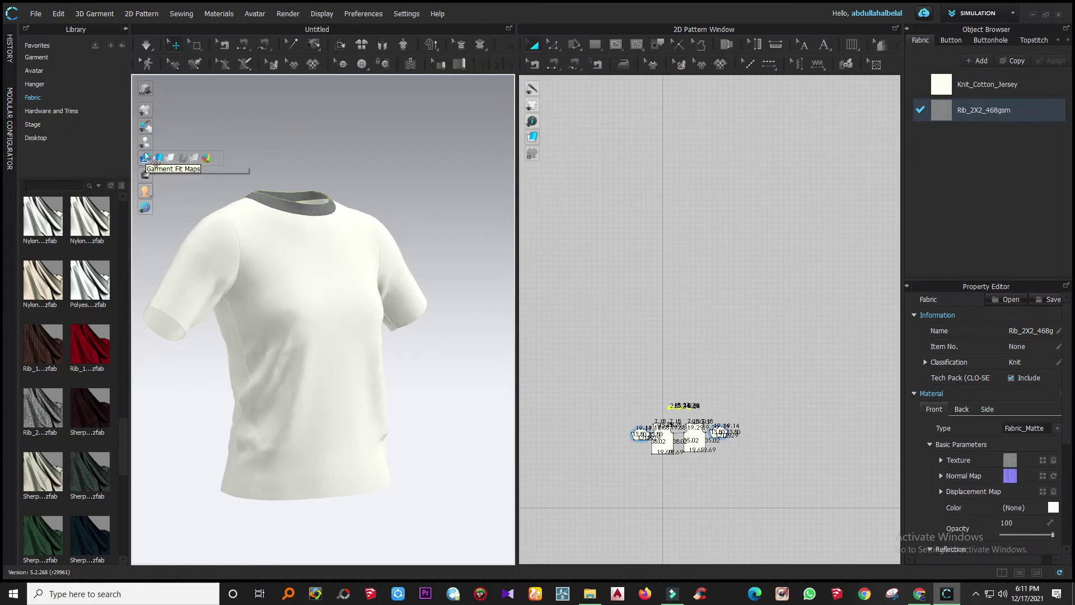
click(213, 159)
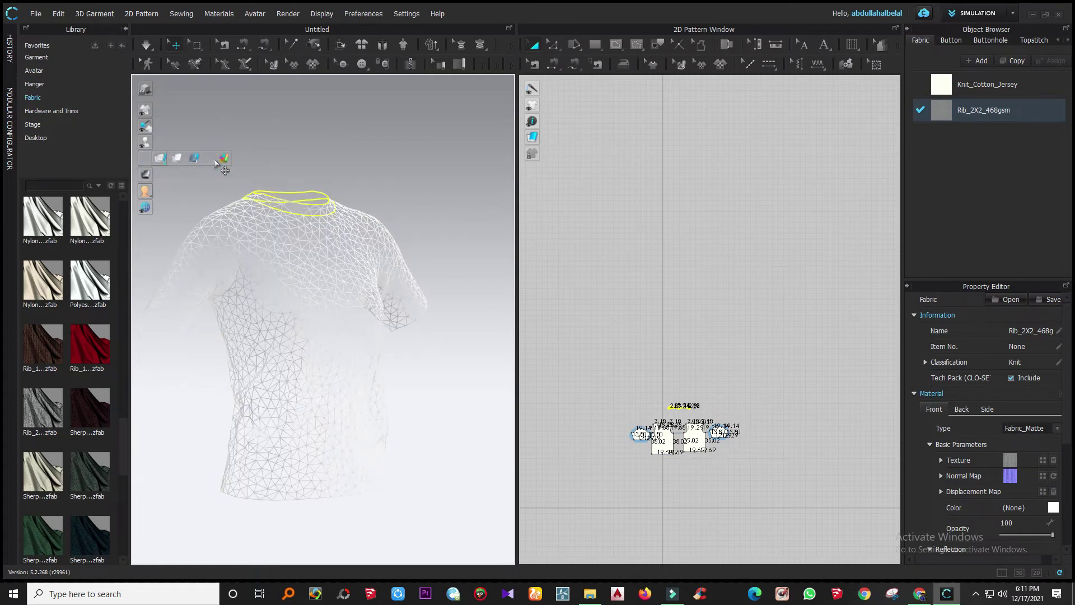
right_drag(412, 435, 224, 369)
- Show the avatar again, return the garment to the textured surface display, and view it from the front
key(shift+a)
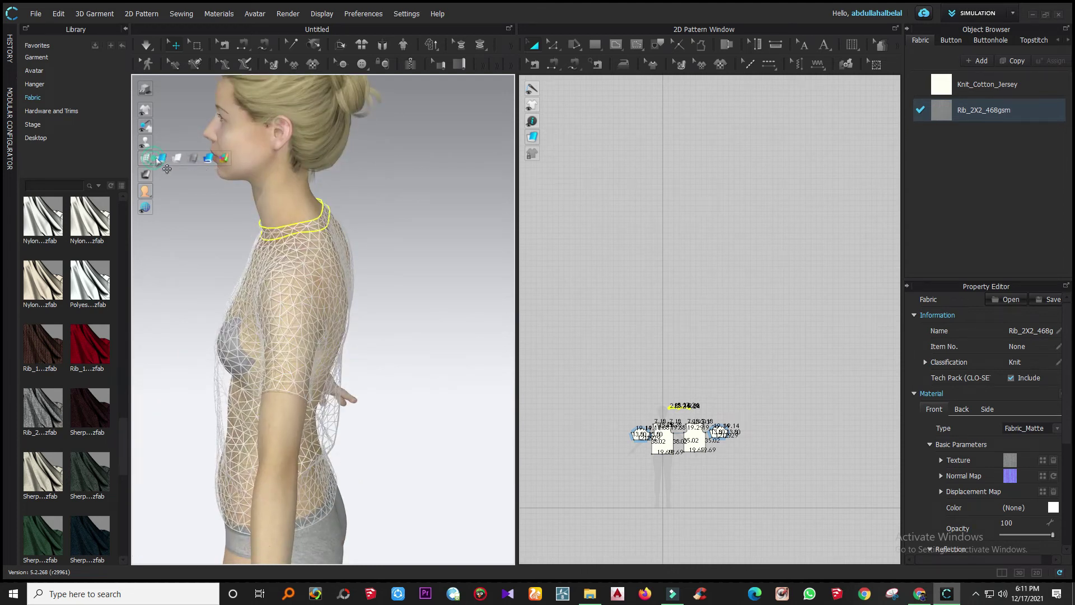
click(161, 158)
click(163, 308)
right_drag(160, 313, 297, 315)
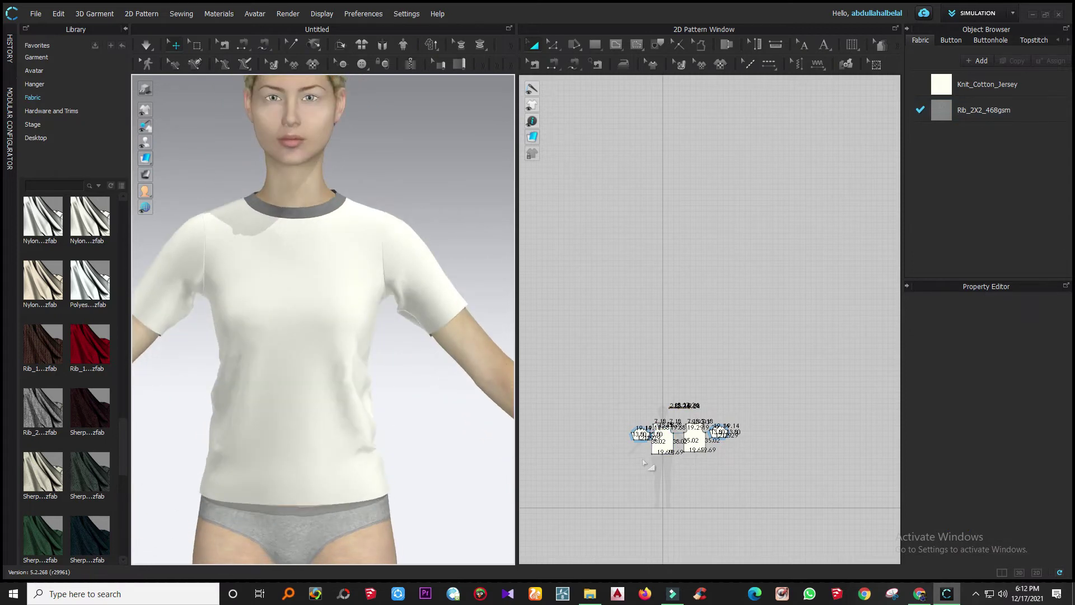
- Narrow the sleeve pattern by moving both underarm edges inward until each hem half is 11.29 cm, then simulate the garment
scroll(638, 448, up, 5)
drag(568, 300, 646, 407)
click(552, 45)
click(570, 63)
drag(582, 311, 643, 413)
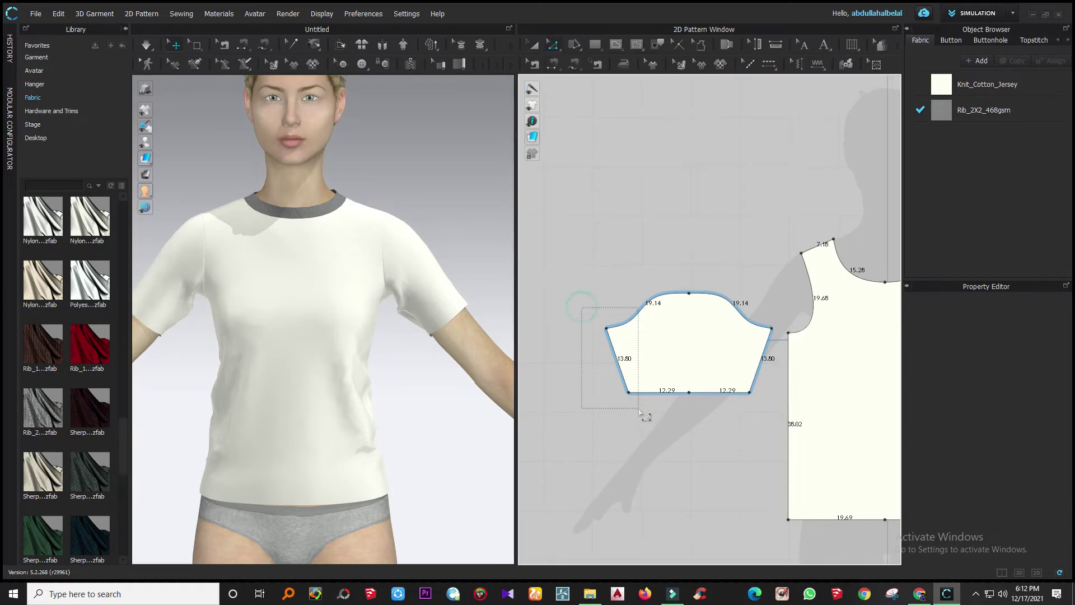
key(ctrl+c)
key(ctrl+v)
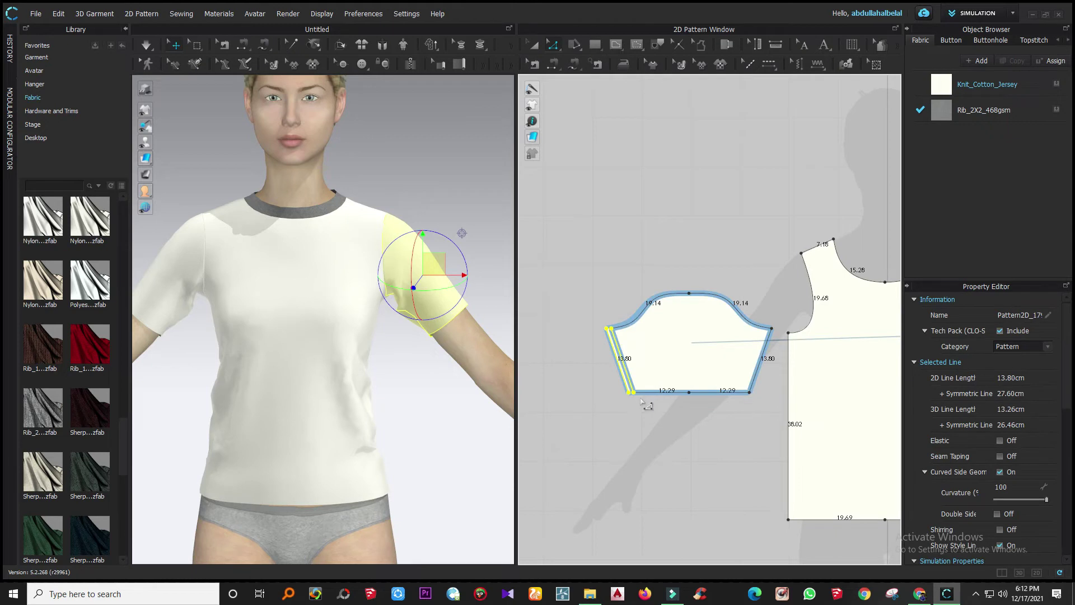
click(674, 432)
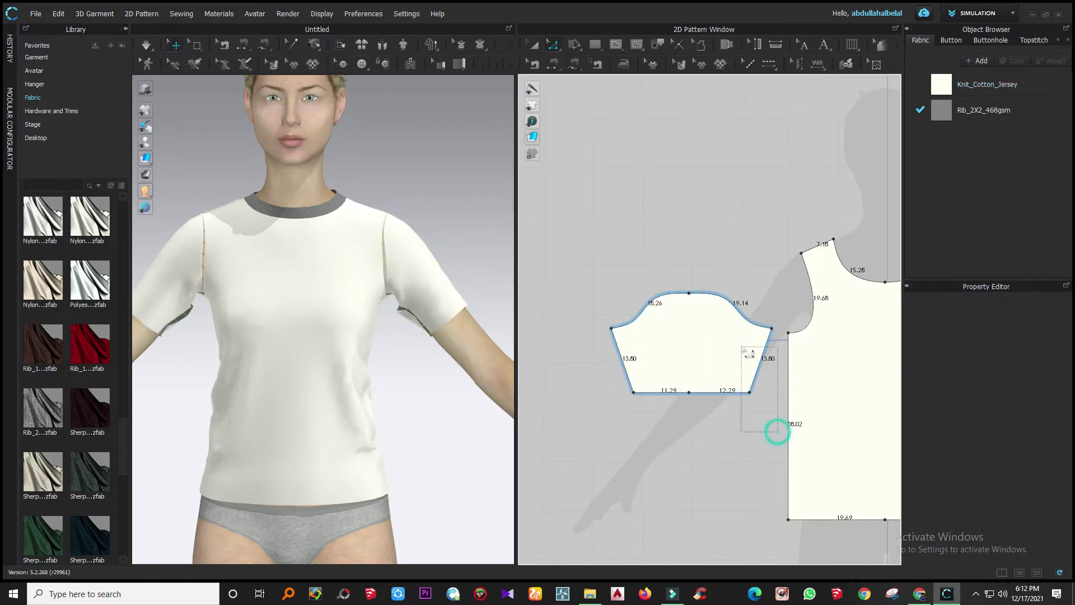
click(753, 331)
click(754, 330)
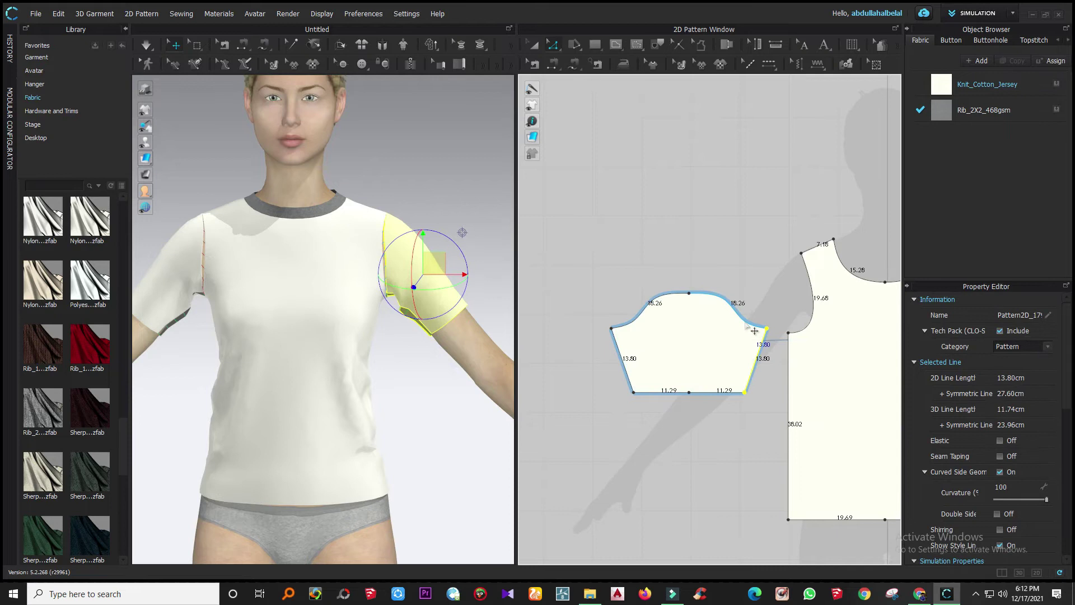
key(q)
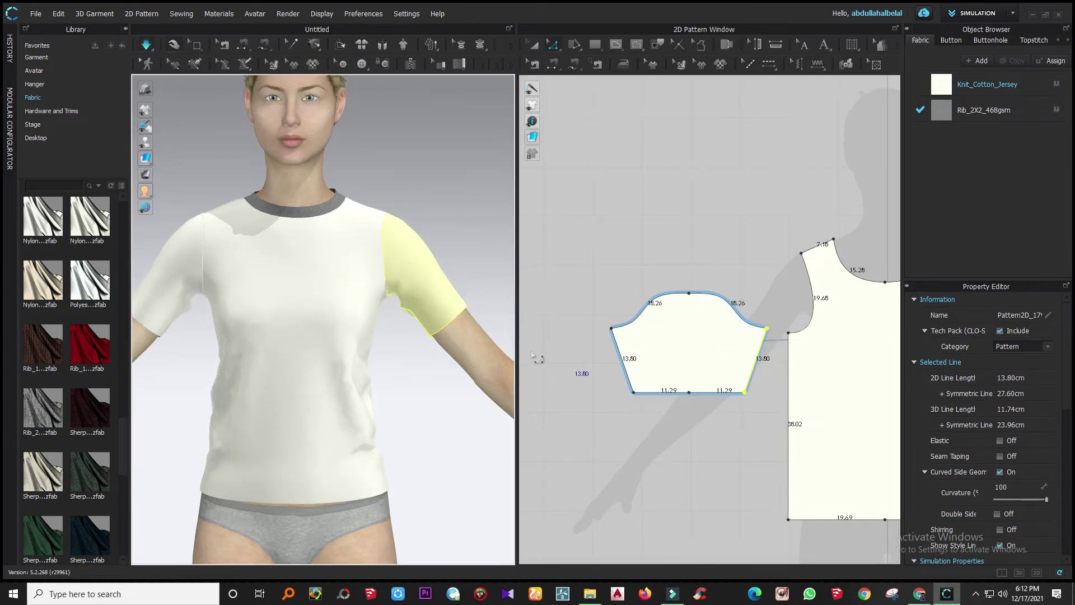
right_drag(434, 368, 364, 325)
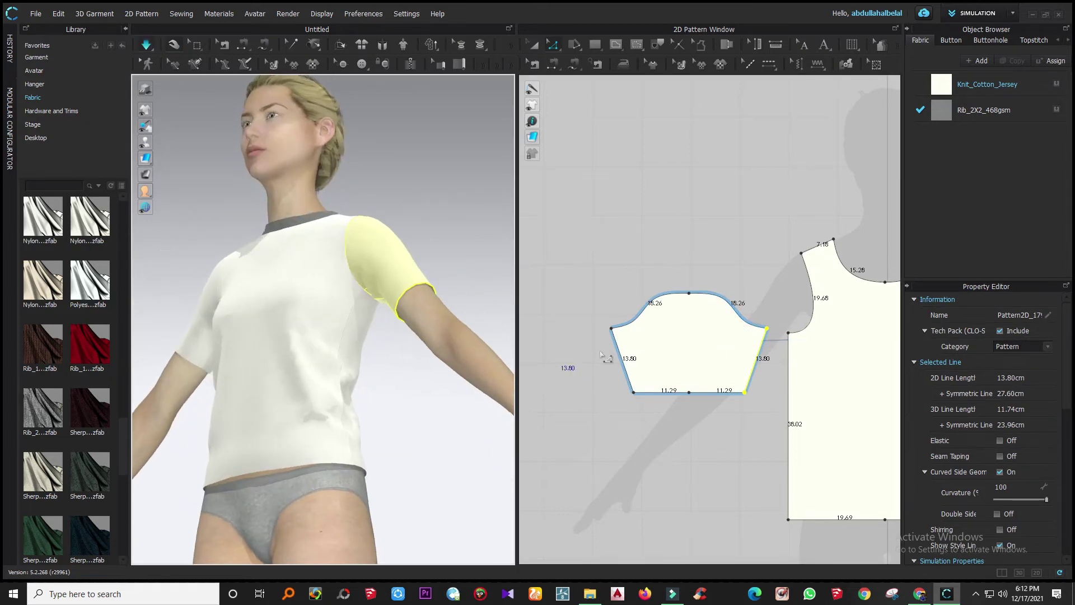
- Curve both underarm edges of the sleeve slightly inward to lengths of 13.84 and 13.83 cm, and simulate the fit
scroll(626, 350, up, 3)
click(615, 361)
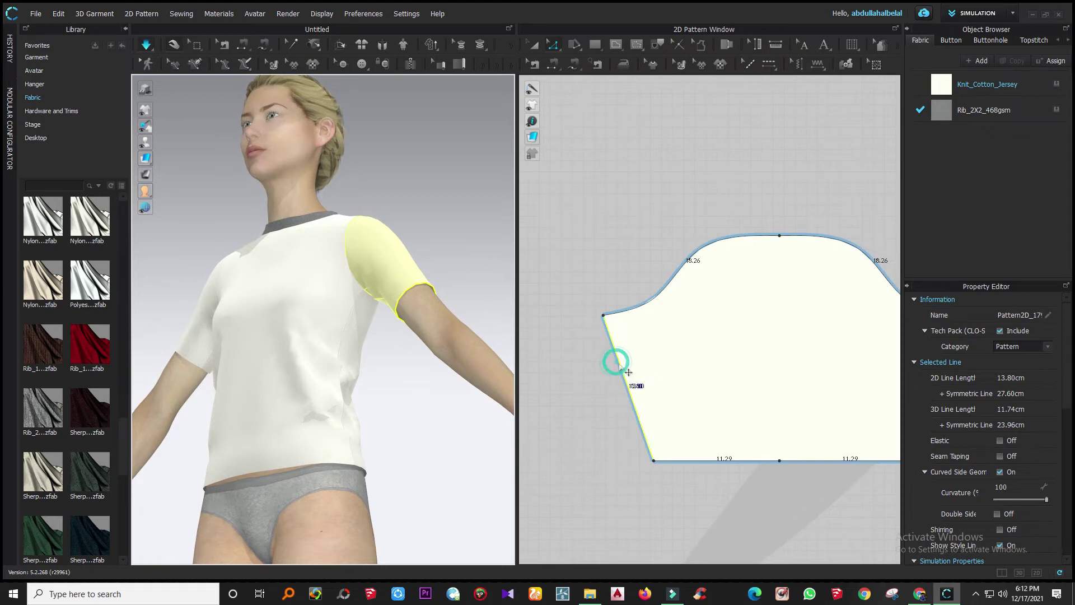
click(552, 48)
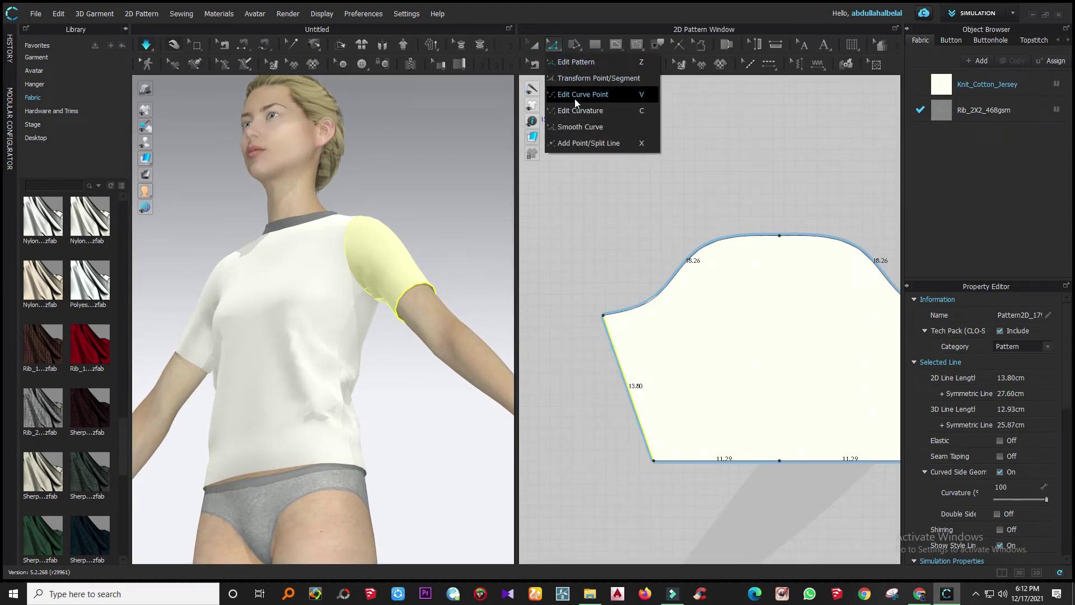
click(577, 110)
drag(620, 370, 628, 374)
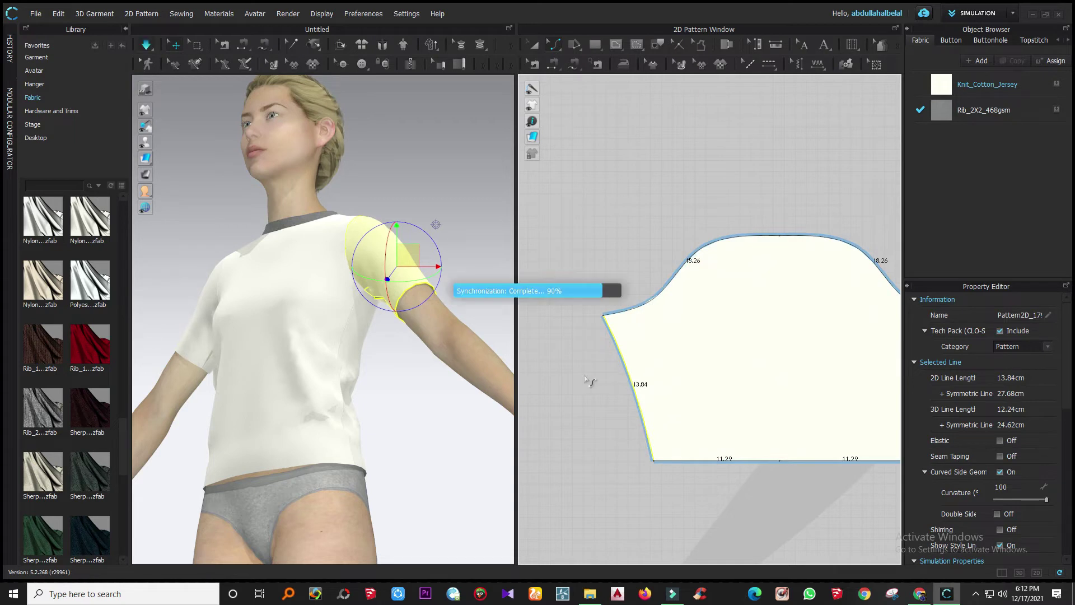
right_drag(492, 389, 293, 401)
scroll(689, 455, down, 3)
scroll(733, 467, up, 2)
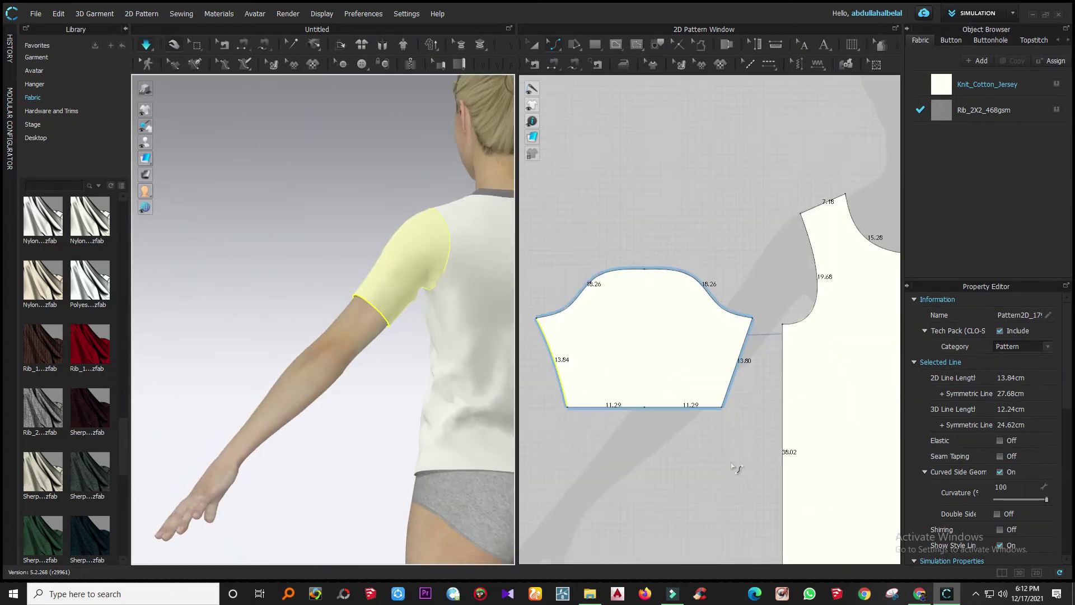
key(space)
click(738, 367)
click(748, 407)
key(space)
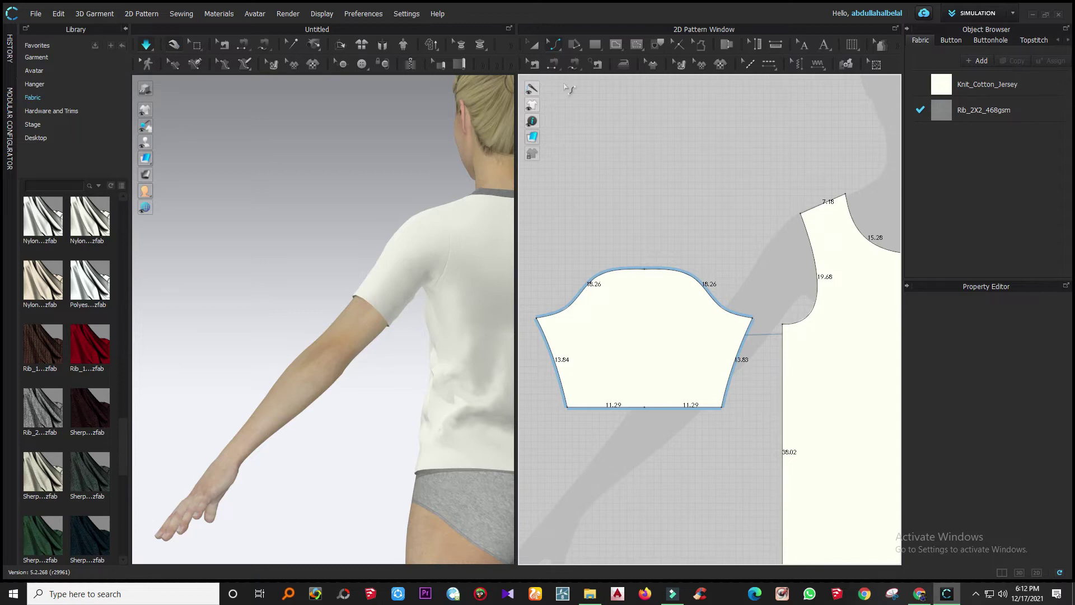
- Shorten the sleeve by moving its hem edge upward until the underarm edges are about 7.8 cm long
click(555, 46)
click(571, 65)
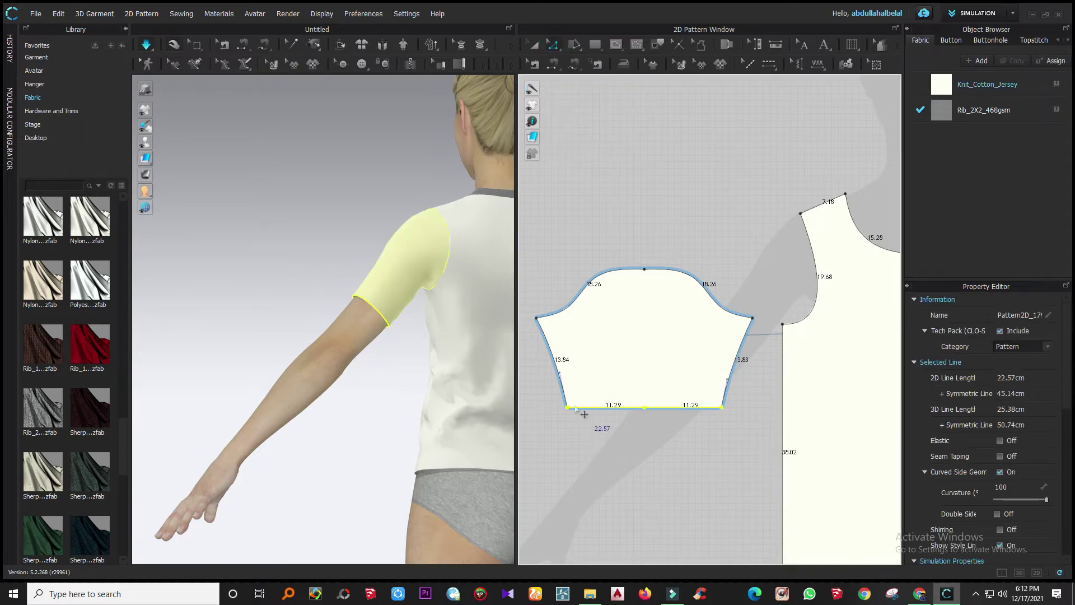
drag(543, 385, 751, 436)
key(Up)
key(Up)
key(Up)
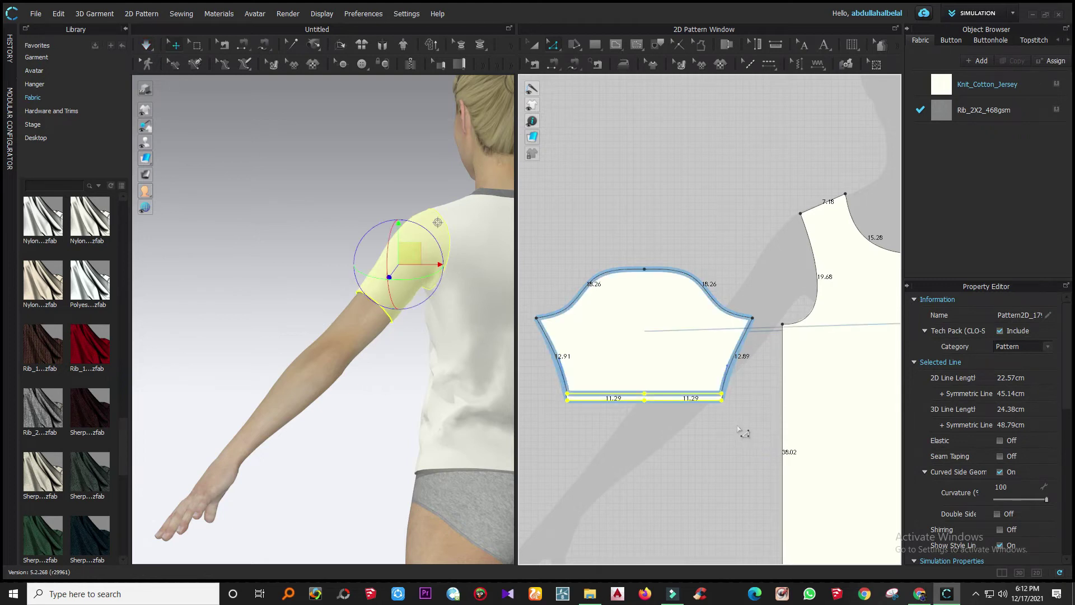
key(Up)
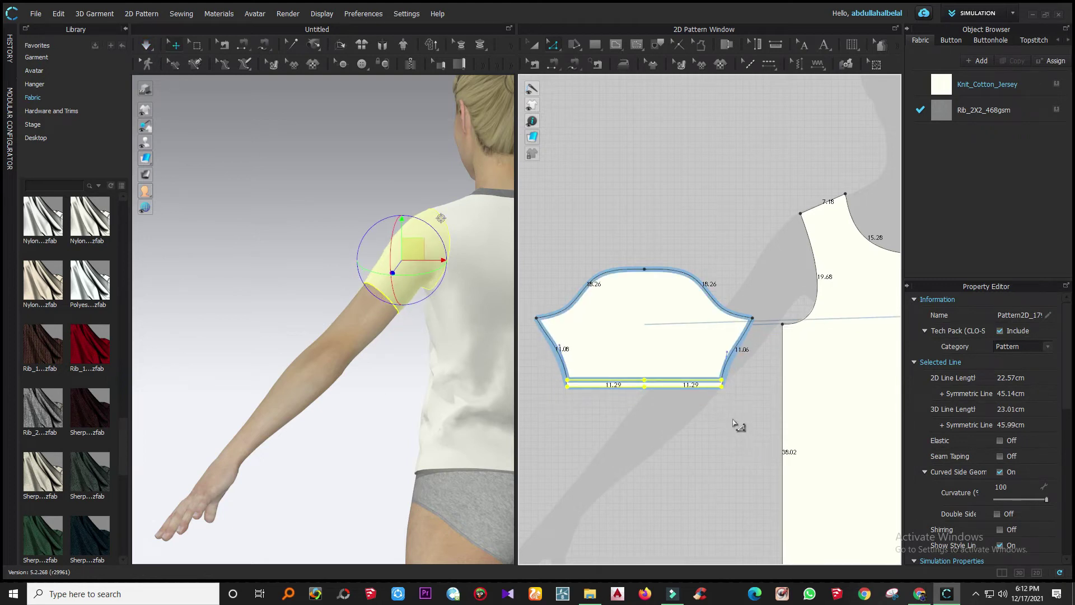
key(Up)
key(Up)
key(Up)
key(Up)
key(Down)
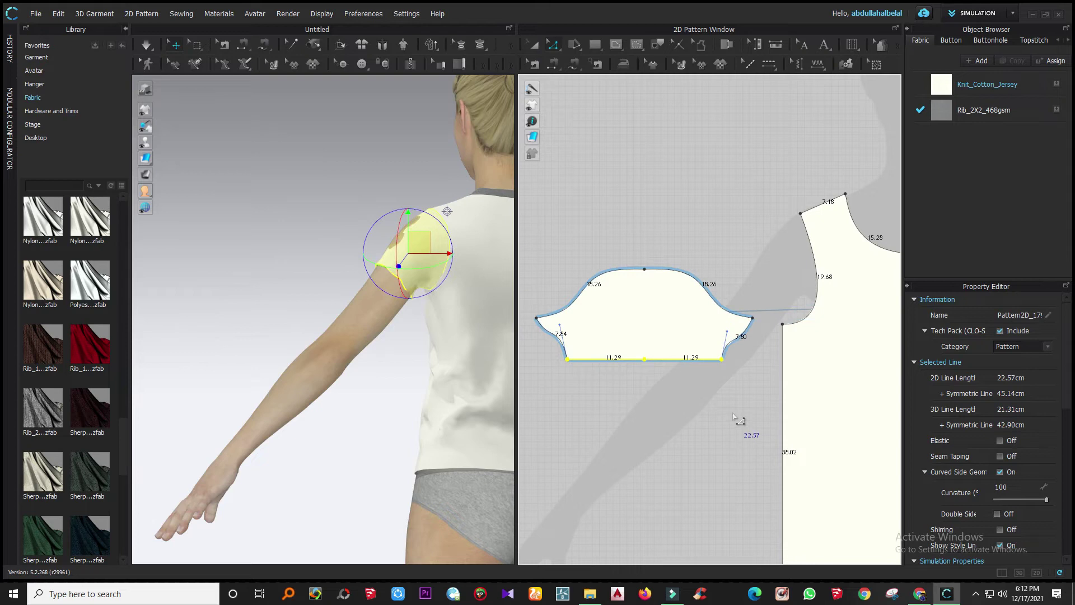
- Undo the straightening tried on one underarm edge, and lower the sleeve hem until the underarm edges are about 10.2 cm long
click(559, 327)
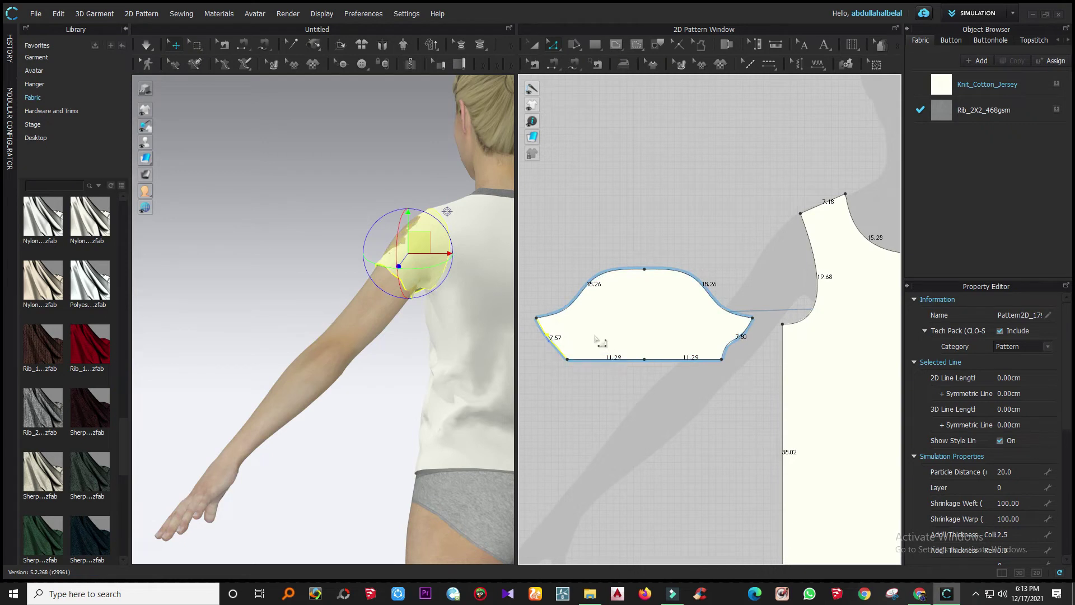
key(ctrl+z)
key(ctrl+z)
key(Down)
key(Down)
key(Down)
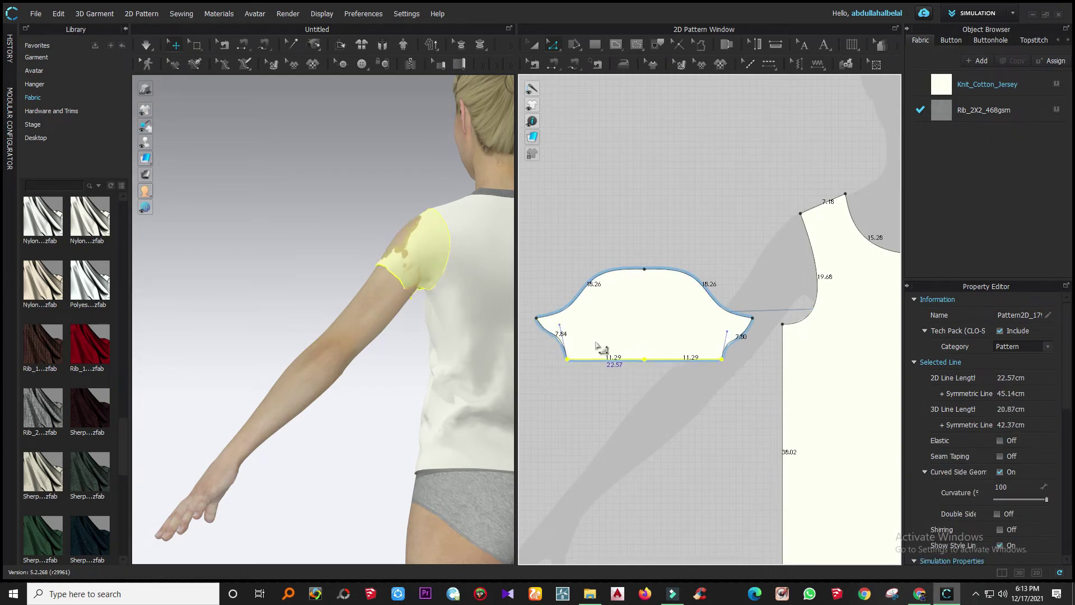
key(Down)
key(Down)
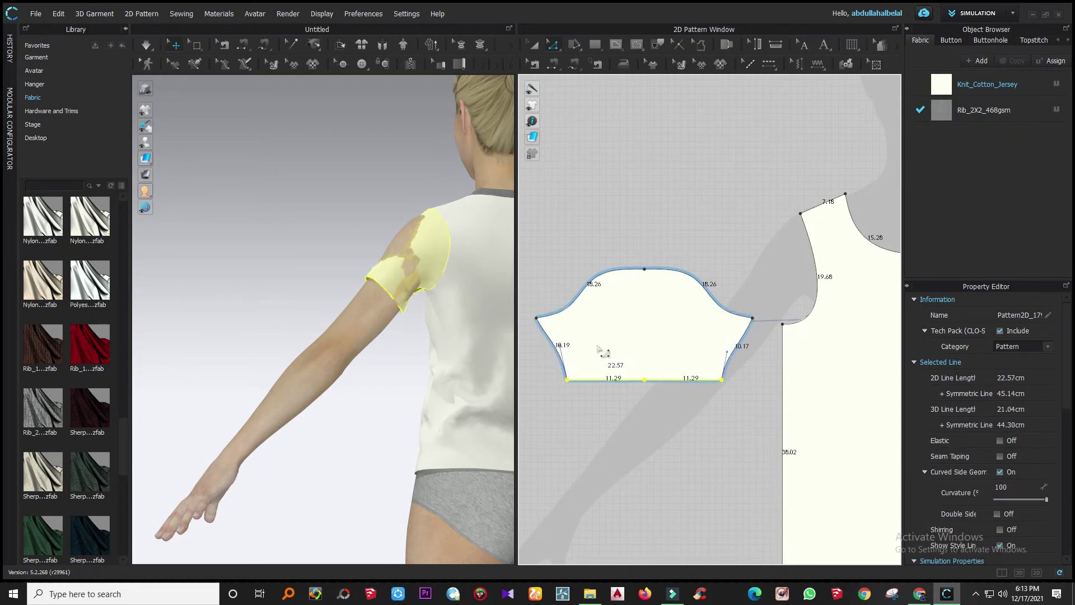
- Straighten both underarm edges of the sleeve to 10.11 cm each and simulate the shortened sleeve
click(637, 414)
click(560, 352)
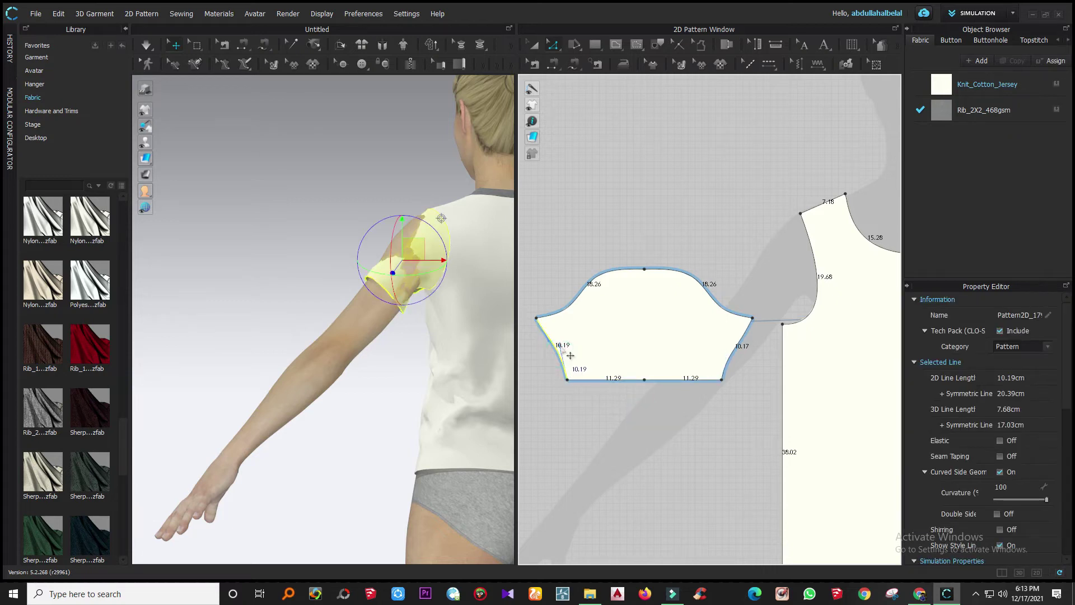
click(561, 354)
click(729, 364)
click(738, 361)
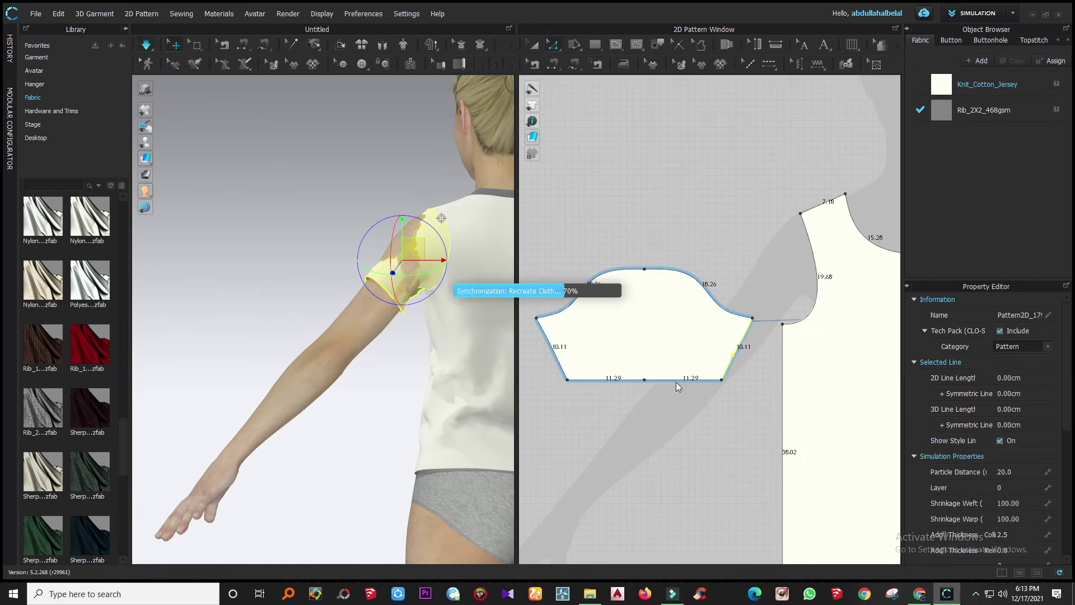
key(space)
- Pull the avatar's left sleeve into shape during simulation and check the whole garment from the front
right_drag(404, 346, 601, 352)
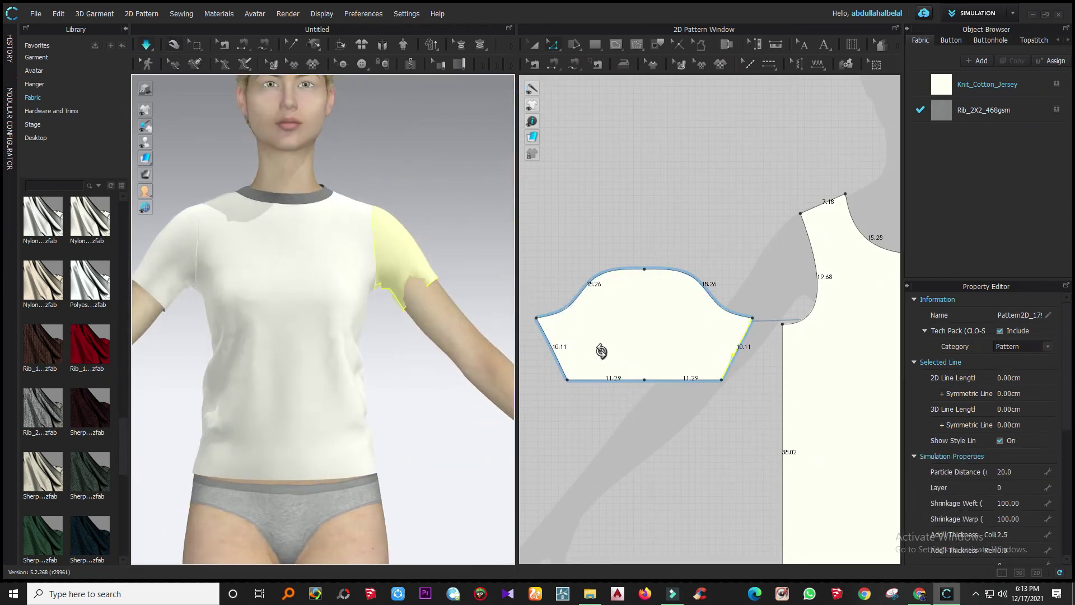
click(415, 284)
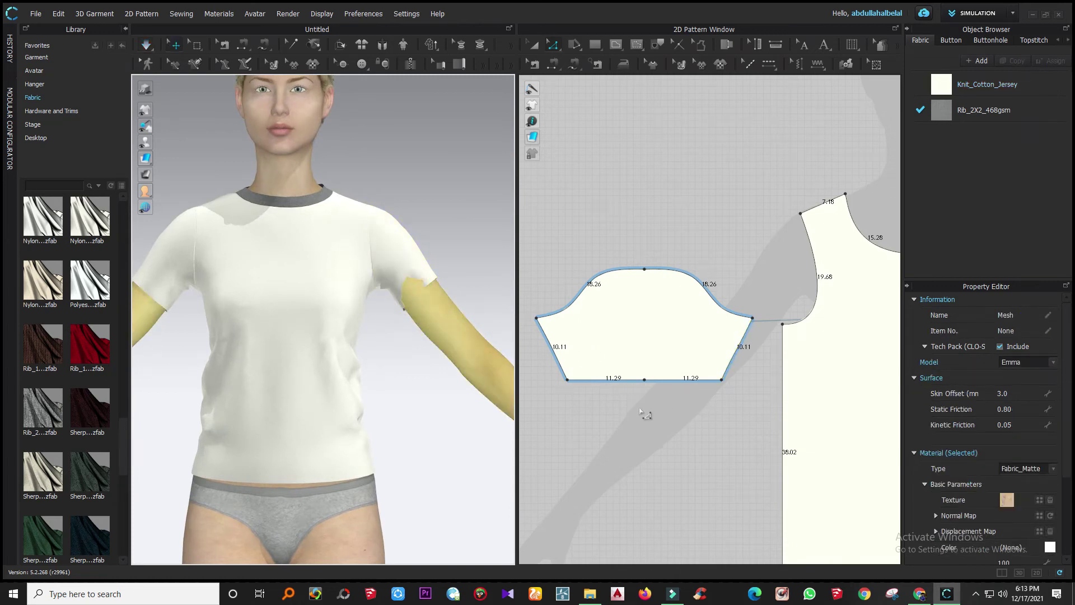
right_drag(431, 323, 416, 260)
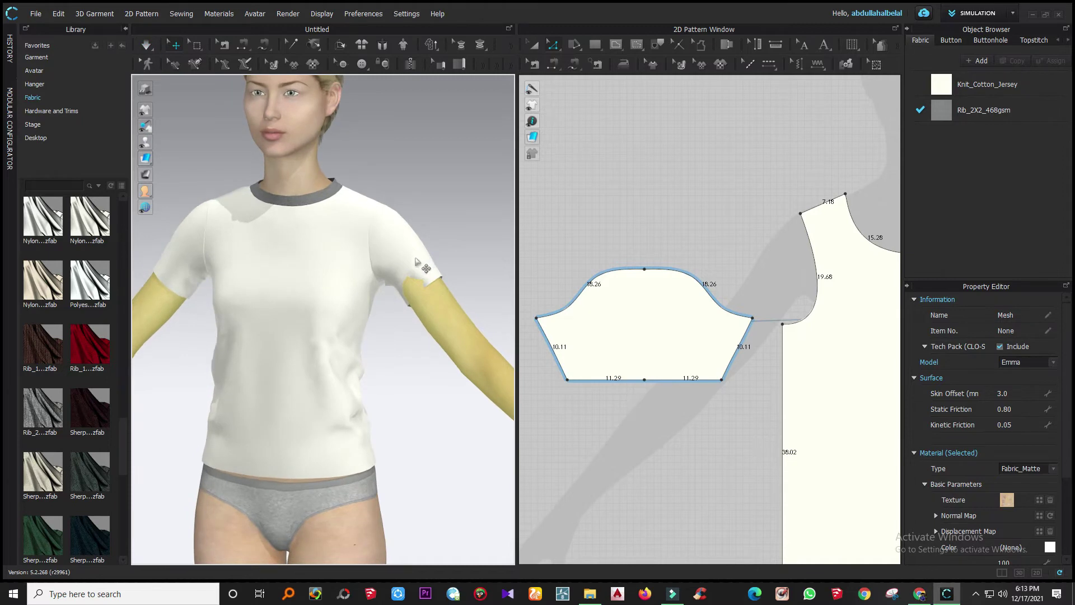
click(415, 255)
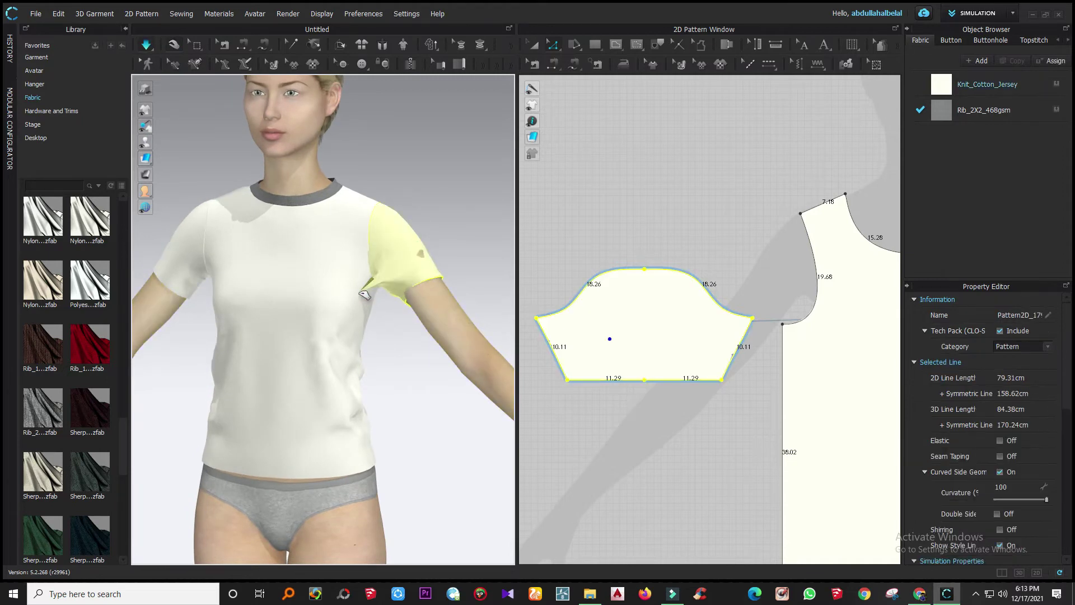
right_drag(420, 331, 535, 319)
scroll(350, 334, down, 2)
right_drag(283, 358, 347, 365)
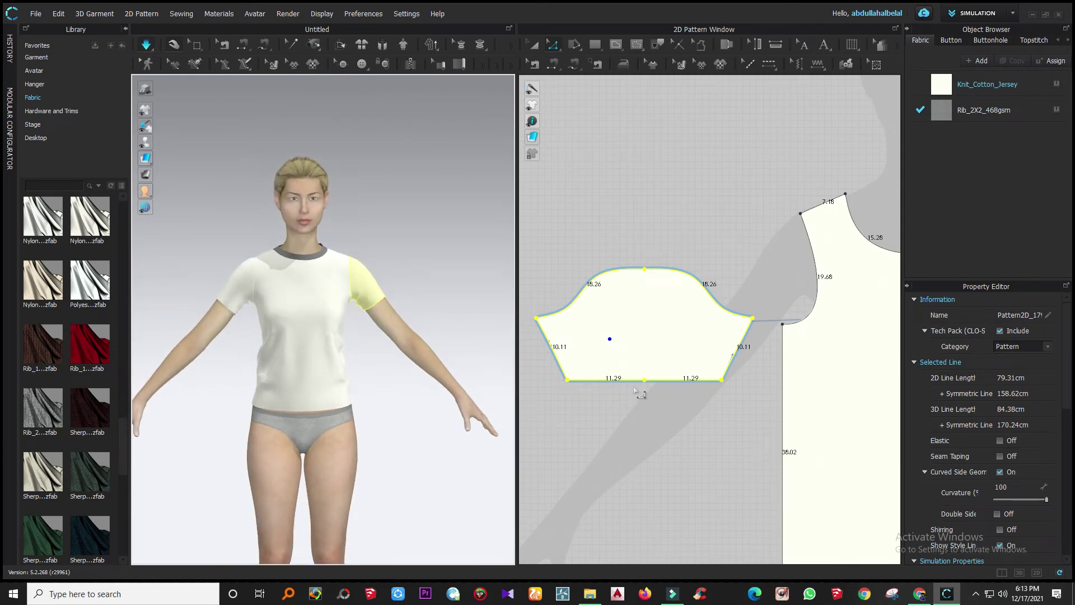
- Draw a rectangular cuff strip about 22.7 cm wide and 0.8 cm high directly below the sleeve hem
scroll(610, 392, down, 2)
scroll(610, 399, up, 5)
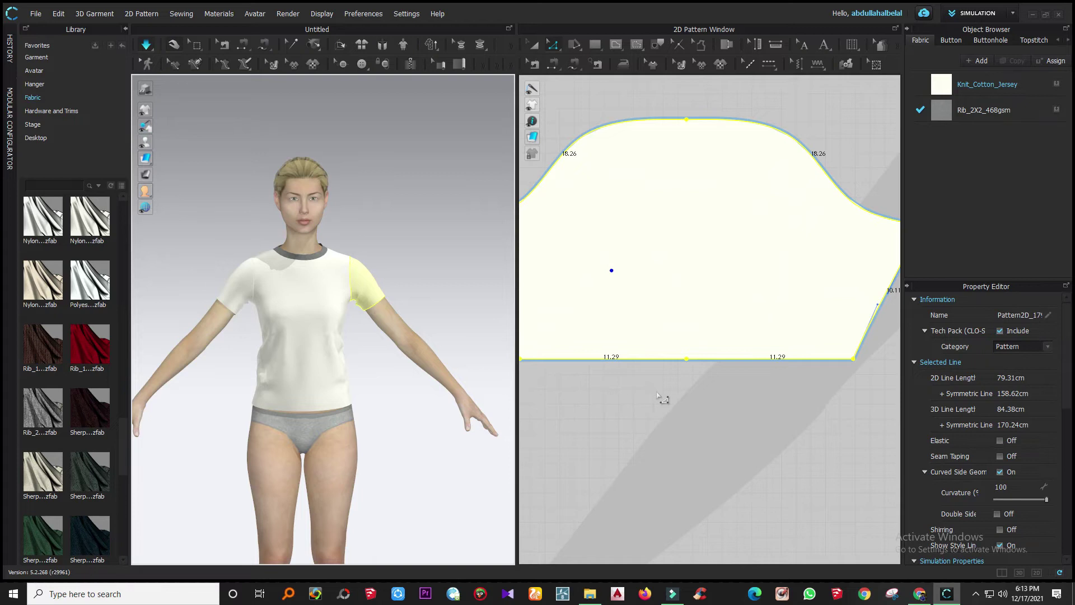
scroll(669, 394, down, 3)
scroll(686, 395, up, 3)
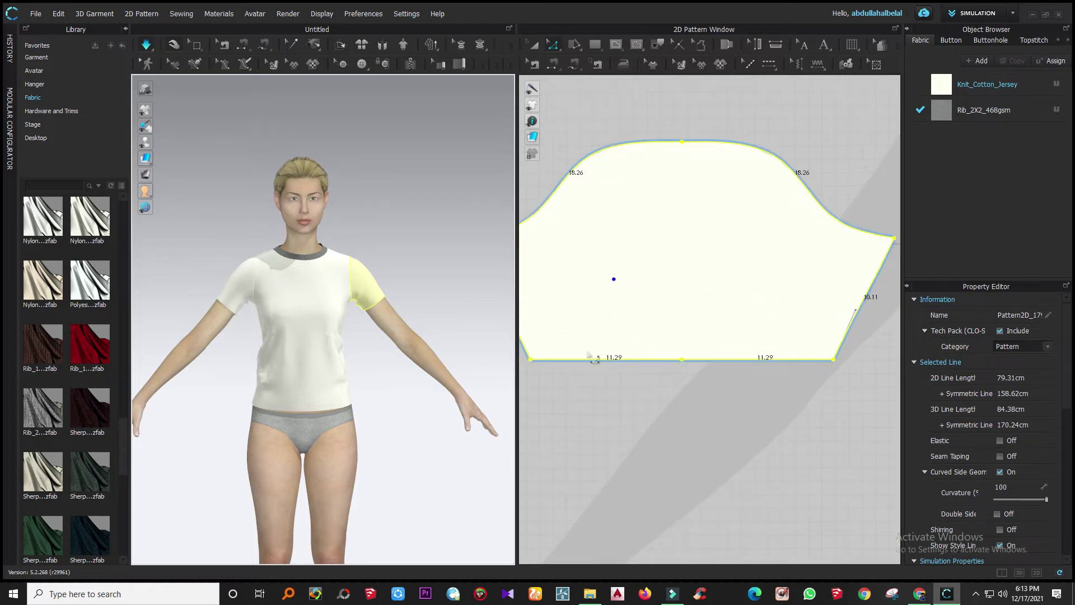
click(595, 45)
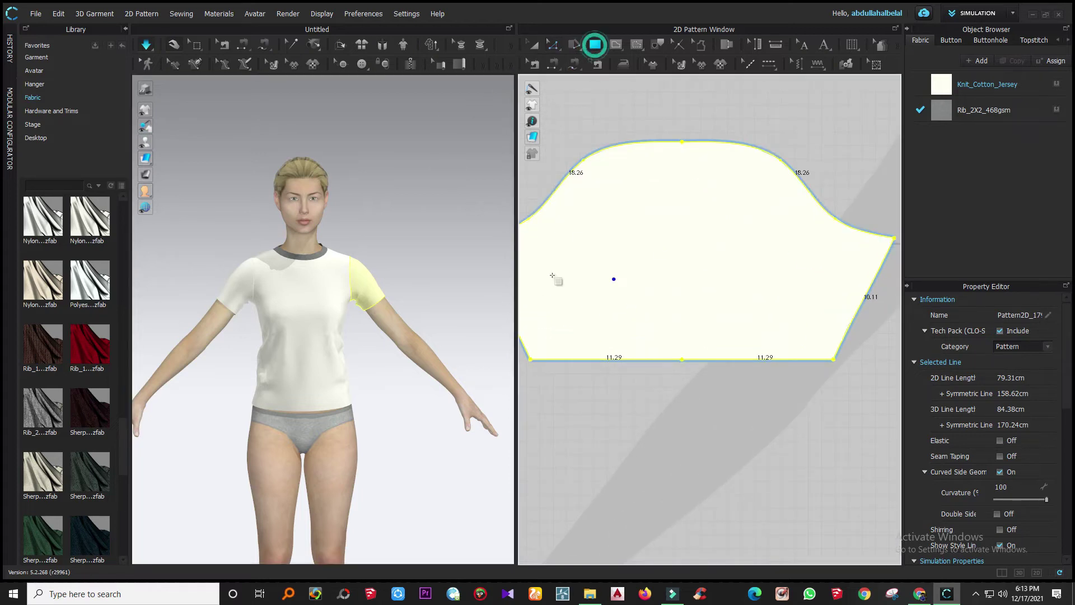
drag(531, 365, 835, 375)
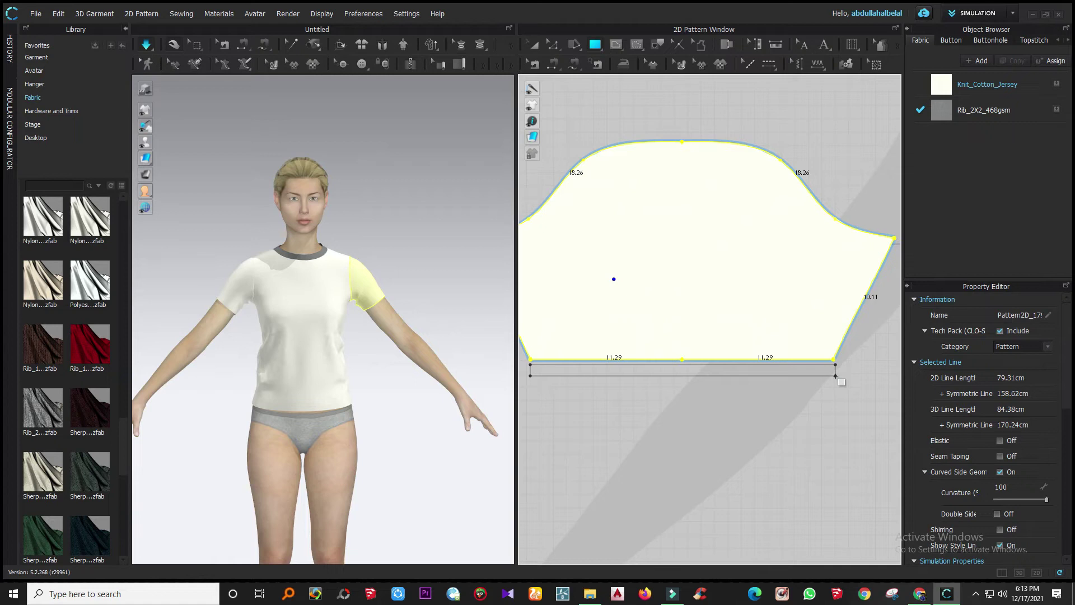
drag(835, 376, 836, 375)
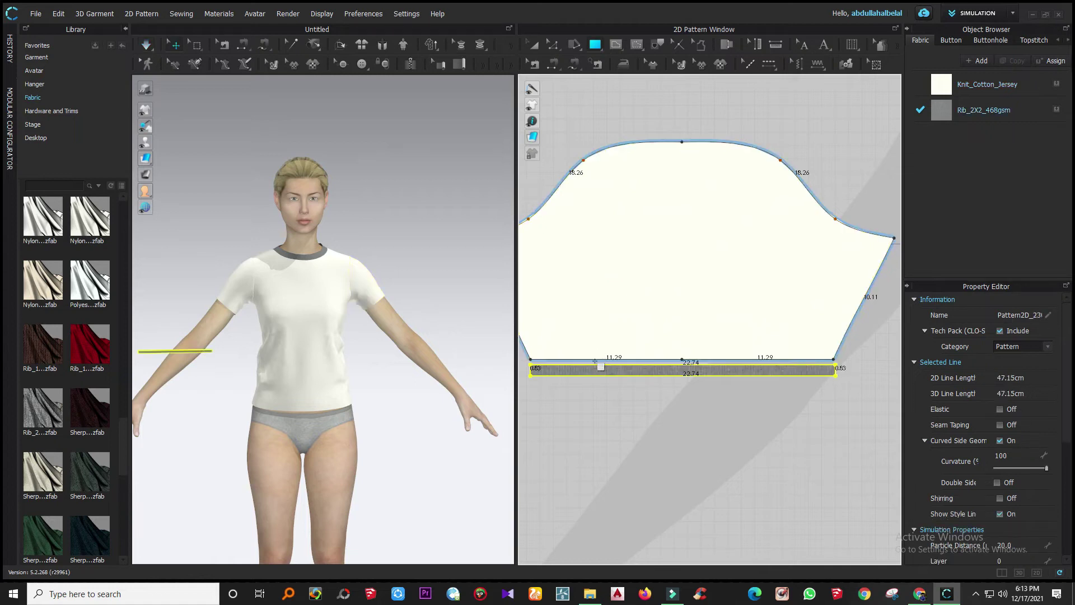
scroll(615, 370, up, 1)
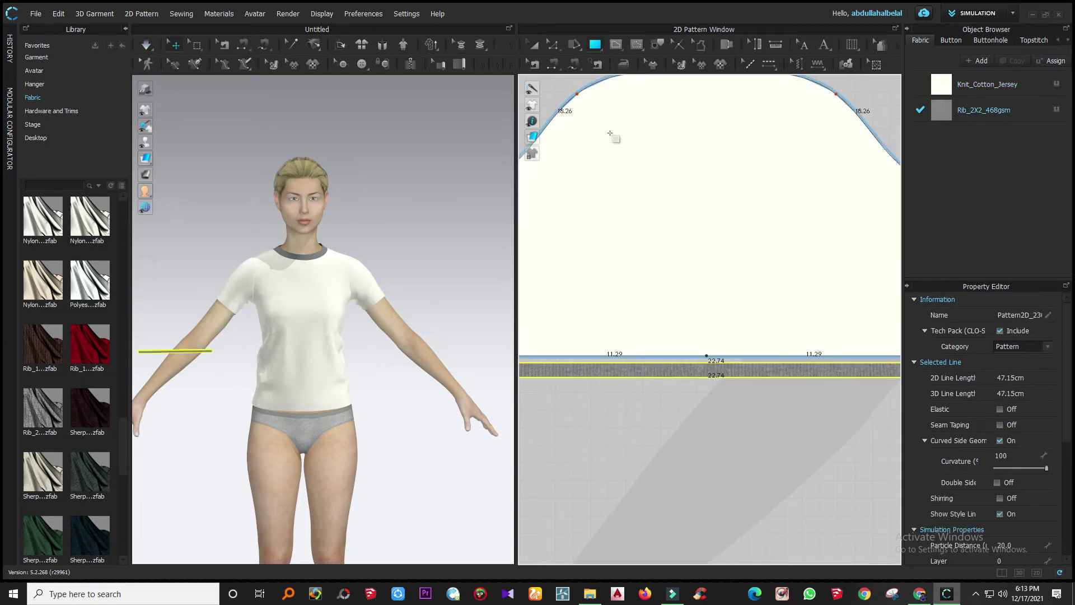
- Sew the full upper edge of the rib cuff strip to the full sleeve hem with Free Sewing
click(554, 65)
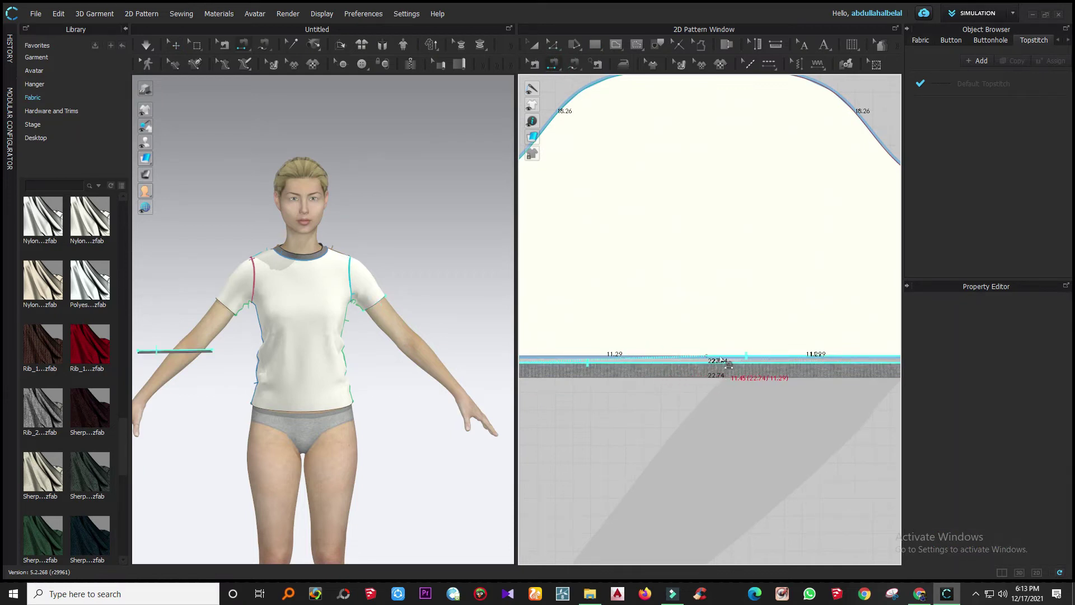
scroll(728, 364, down, 2)
scroll(694, 365, up, 1)
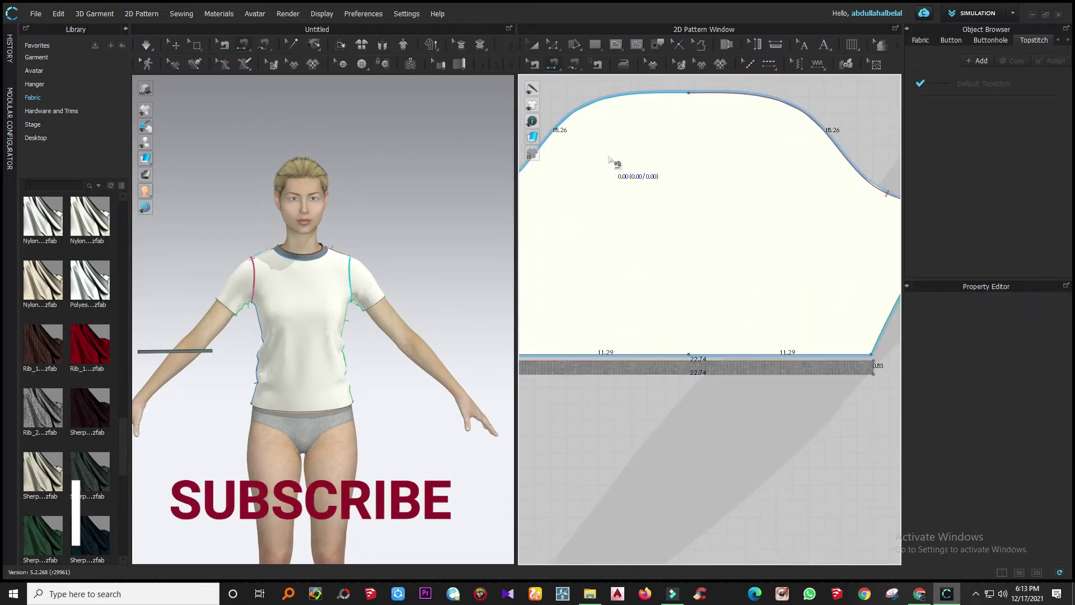
scroll(693, 280, down, 1)
click(572, 61)
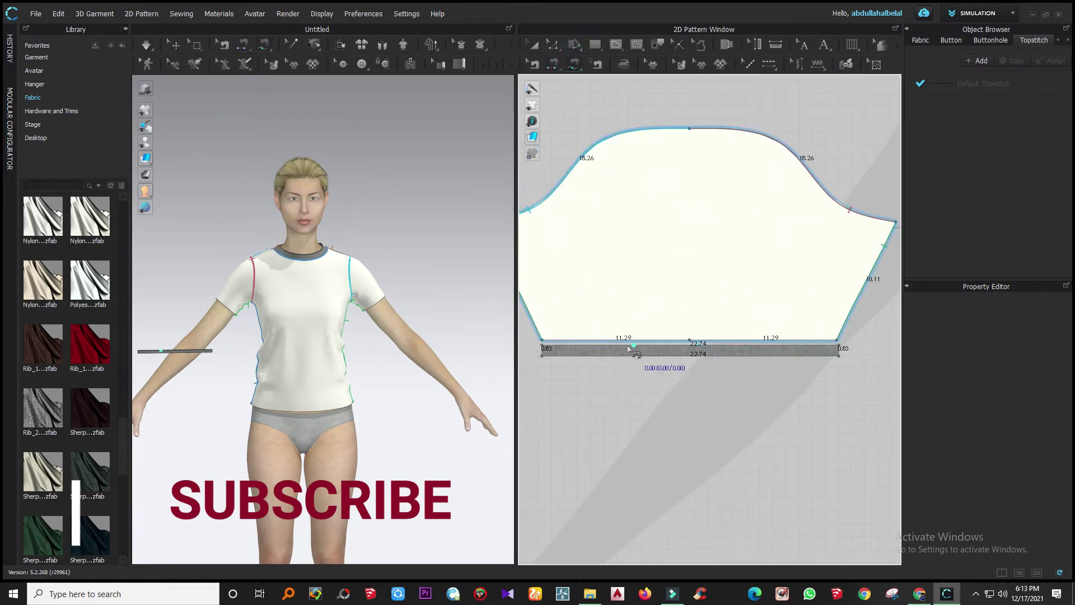
click(543, 346)
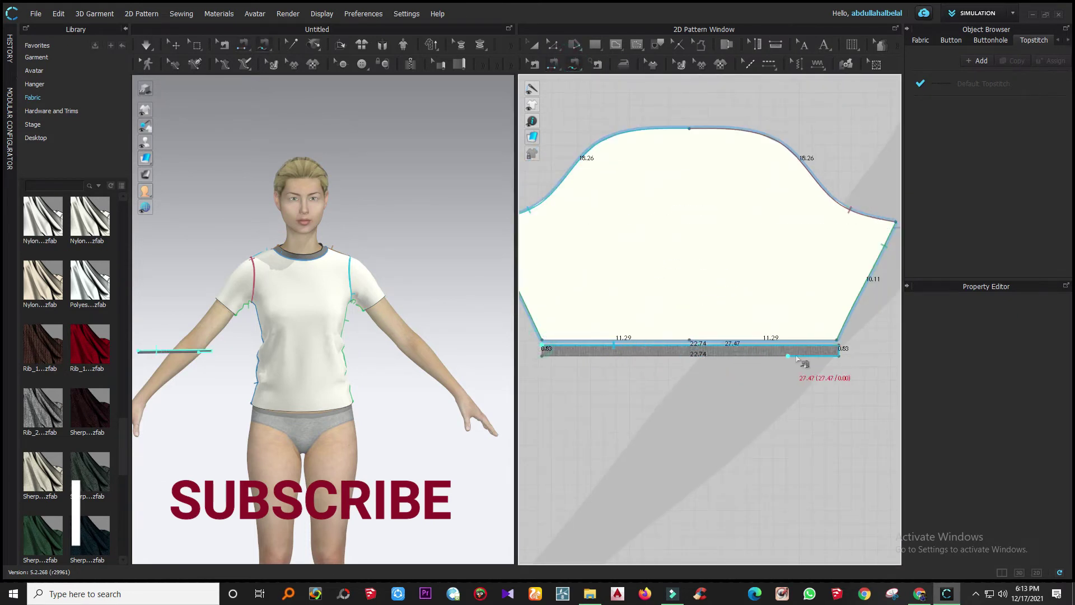
click(839, 348)
click(542, 339)
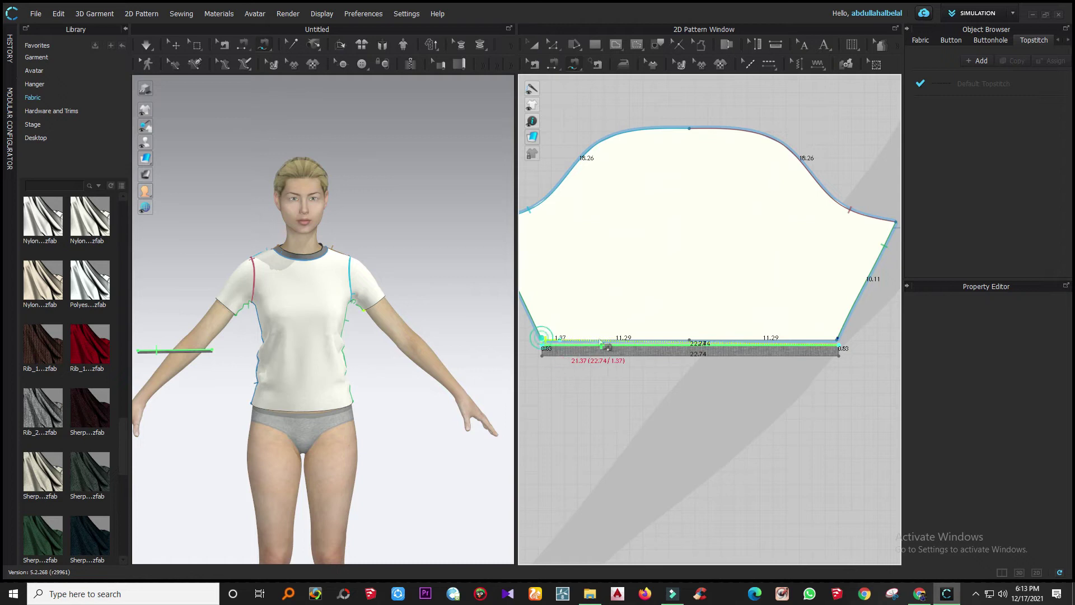
click(838, 339)
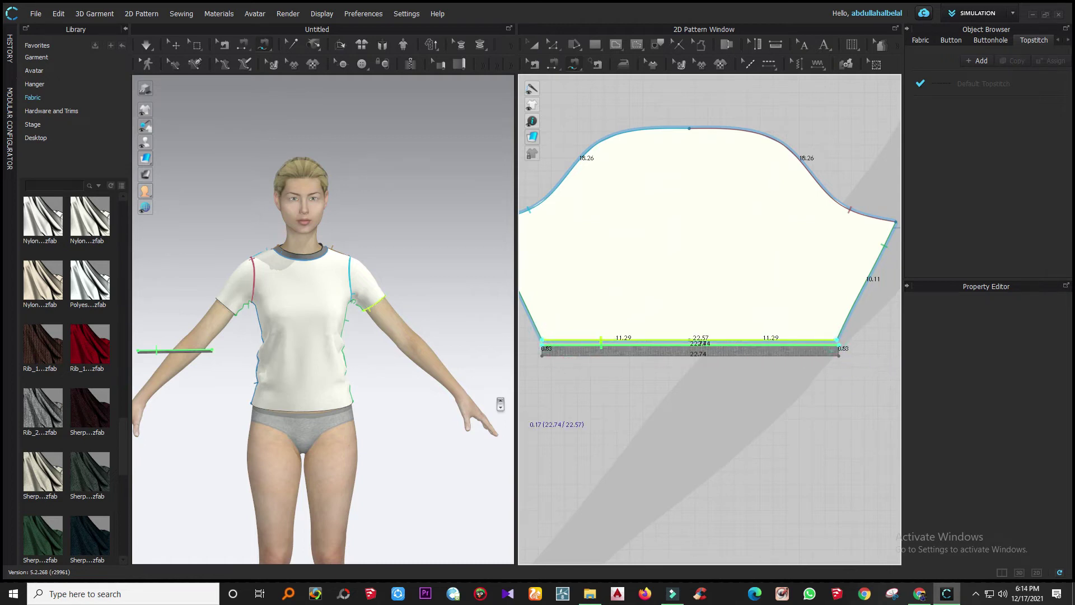
- Copy the cuff strip and paste its symmetric counterpart directly below the opposite sleeve's hem
scroll(549, 367, down, 2)
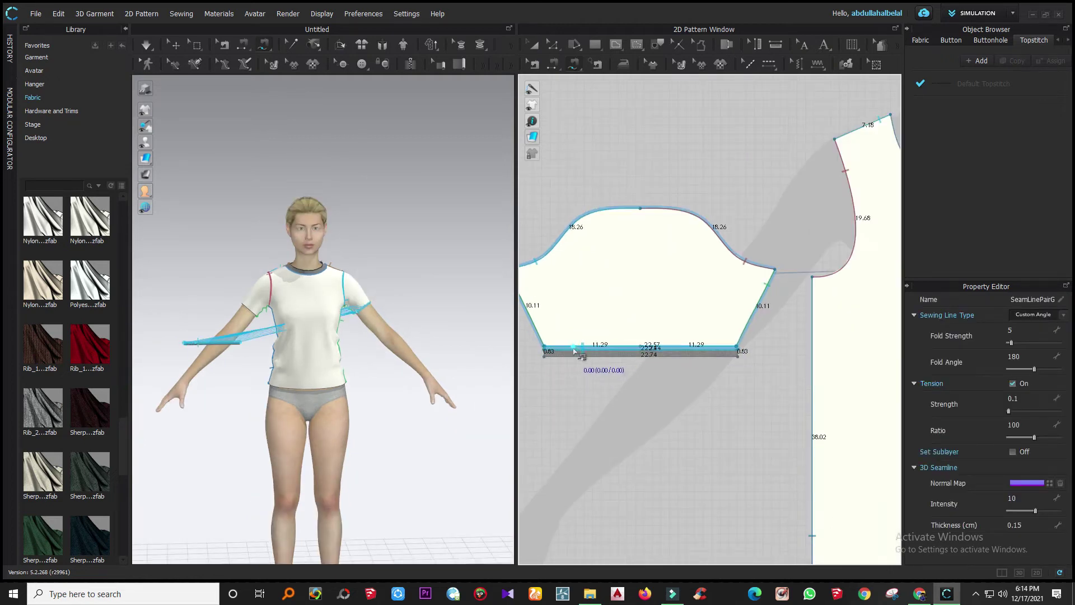
scroll(576, 347, down, 2)
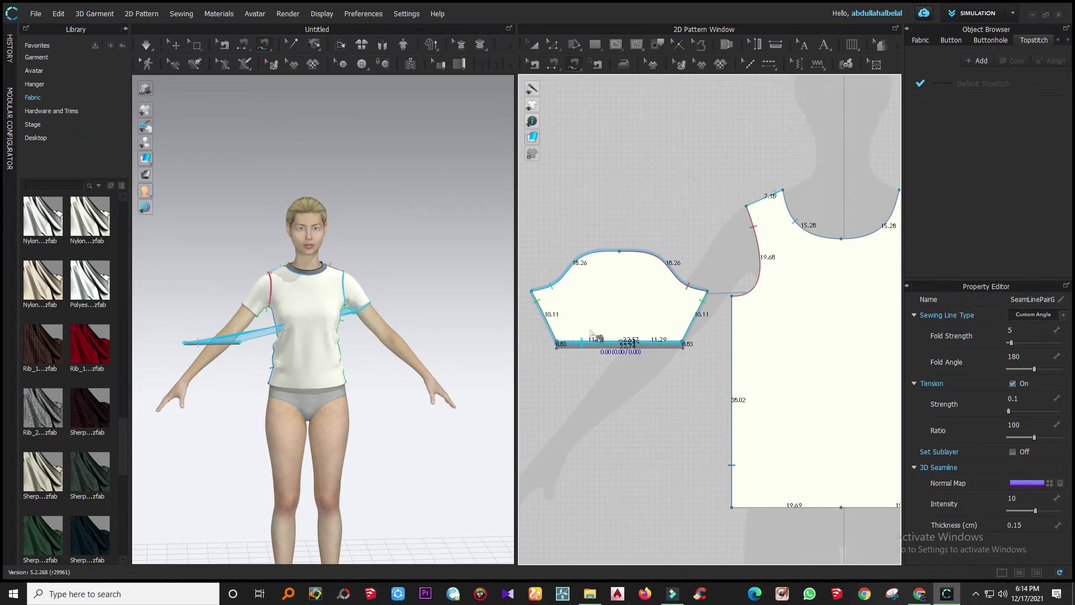
scroll(591, 333, down, 3)
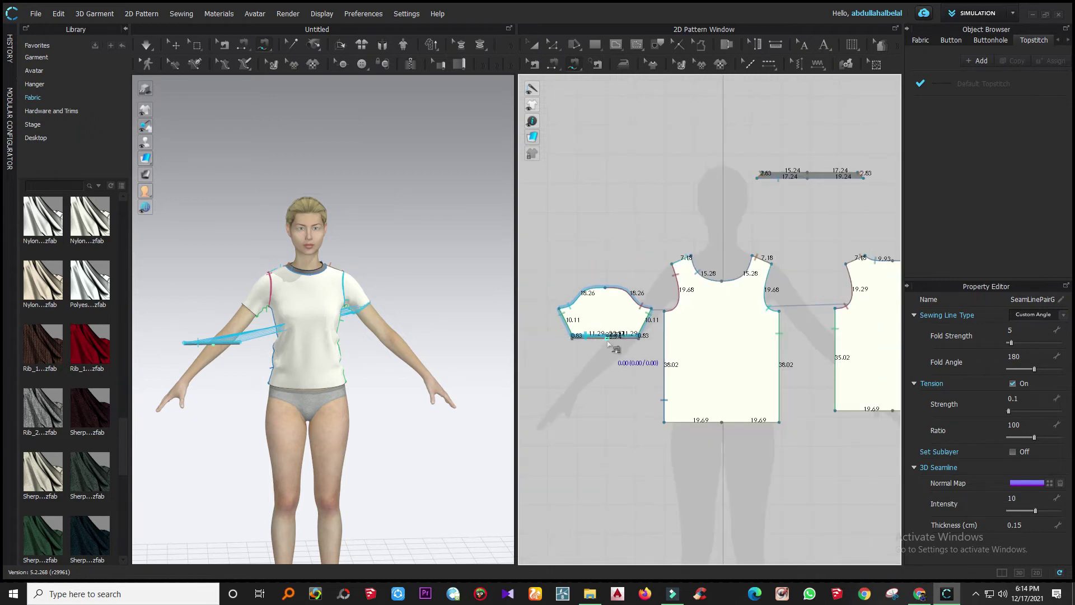
click(534, 44)
click(600, 336)
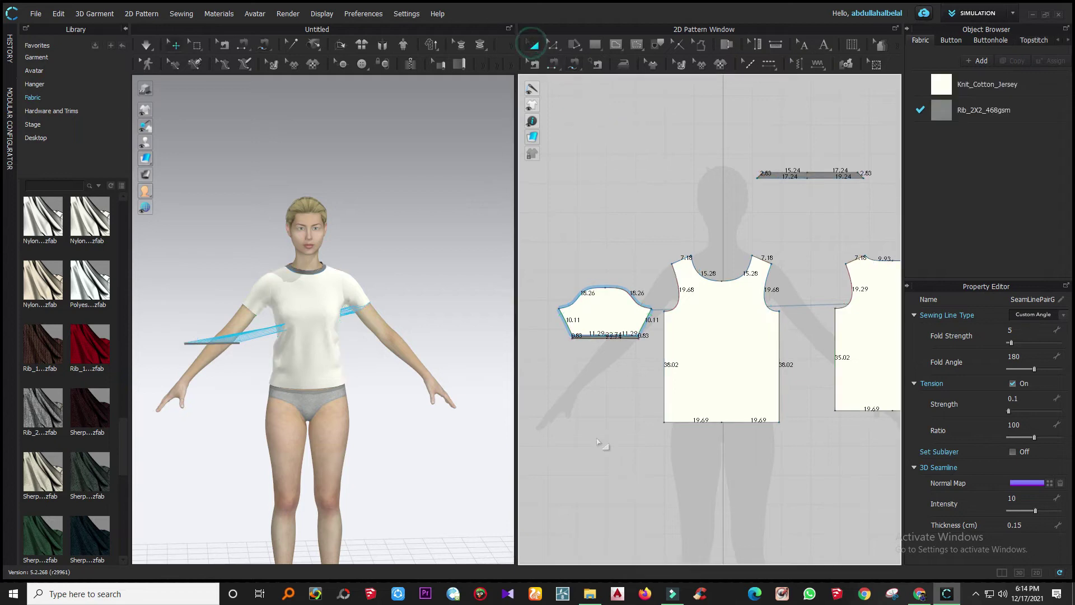
scroll(602, 339, up, 5)
click(633, 326)
scroll(569, 365, down, 3)
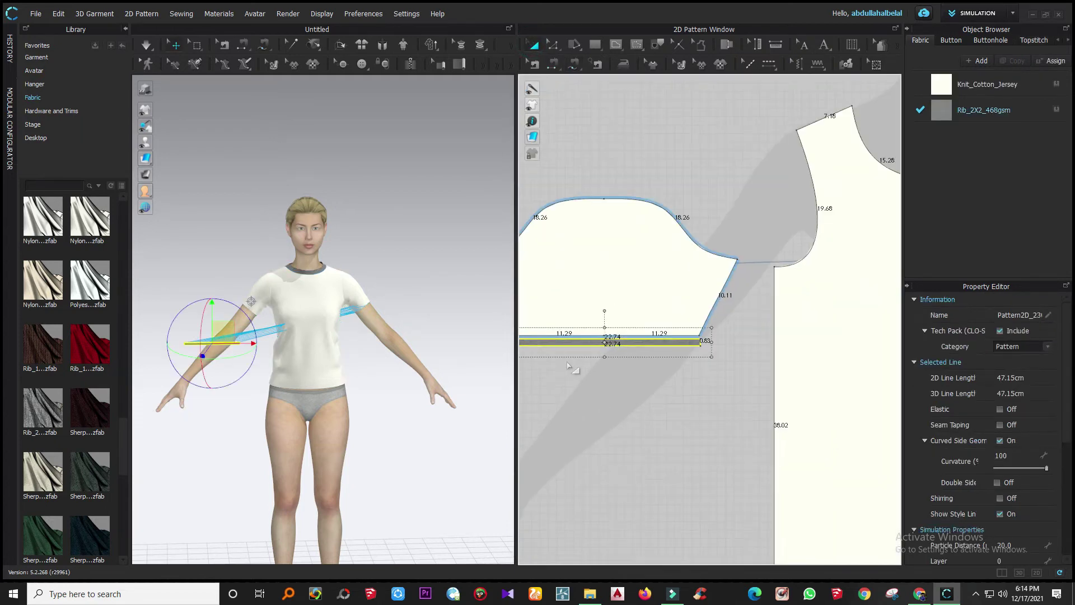
key(ctrl+c)
key(ctrl+v)
scroll(567, 405, down, 6)
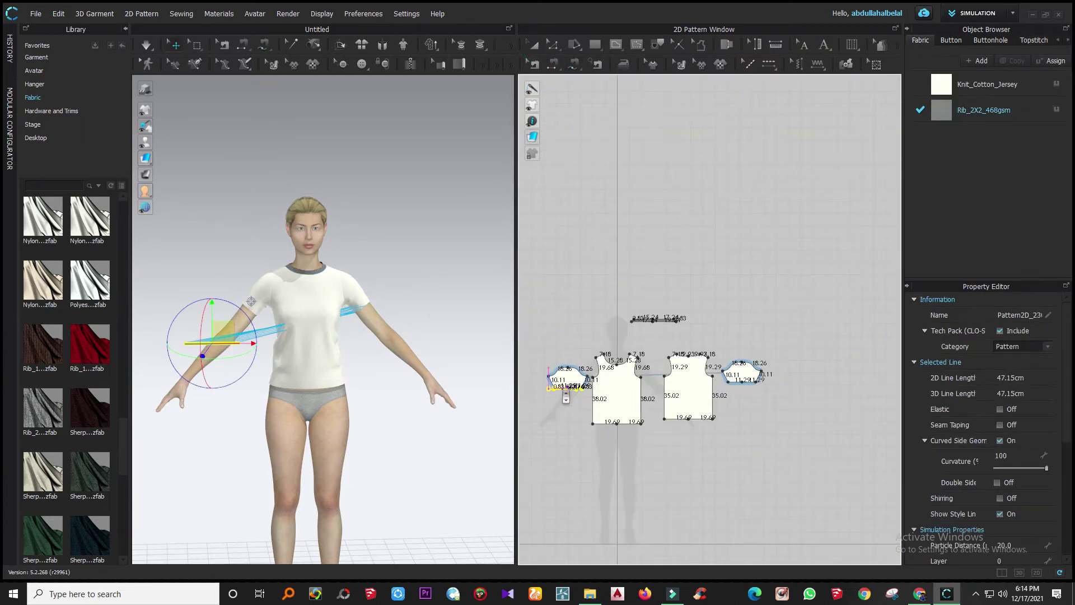
scroll(782, 402, up, 5)
drag(703, 336, 650, 330)
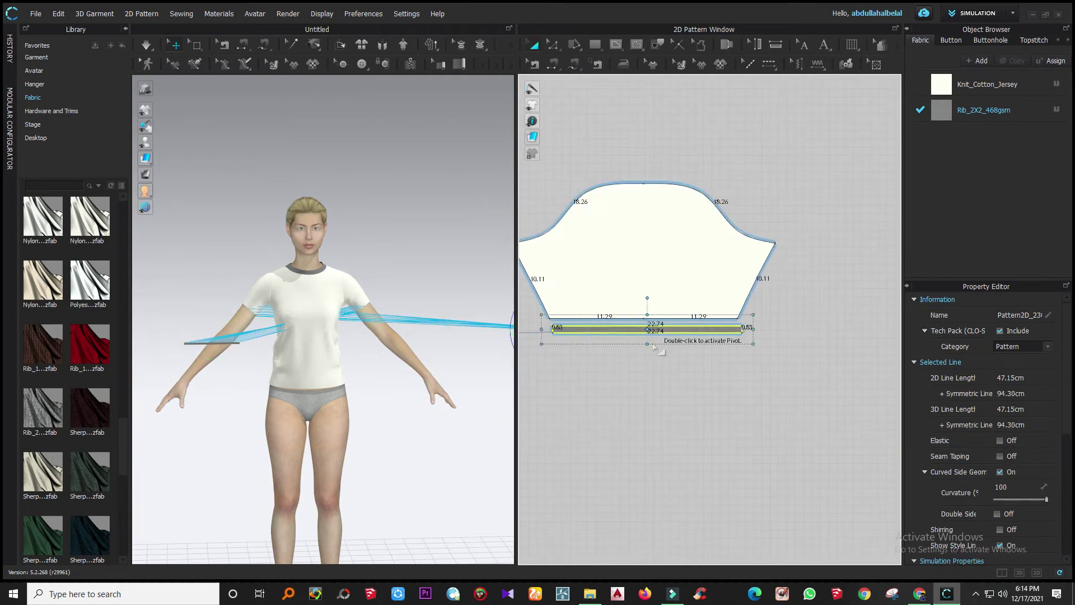
- Show the avatar's arrangement points and wrap the copied cuff strip around the avatar's left arm at the sleeve hem
scroll(762, 402, down, 3)
scroll(764, 404, down, 2)
scroll(765, 402, down, 1)
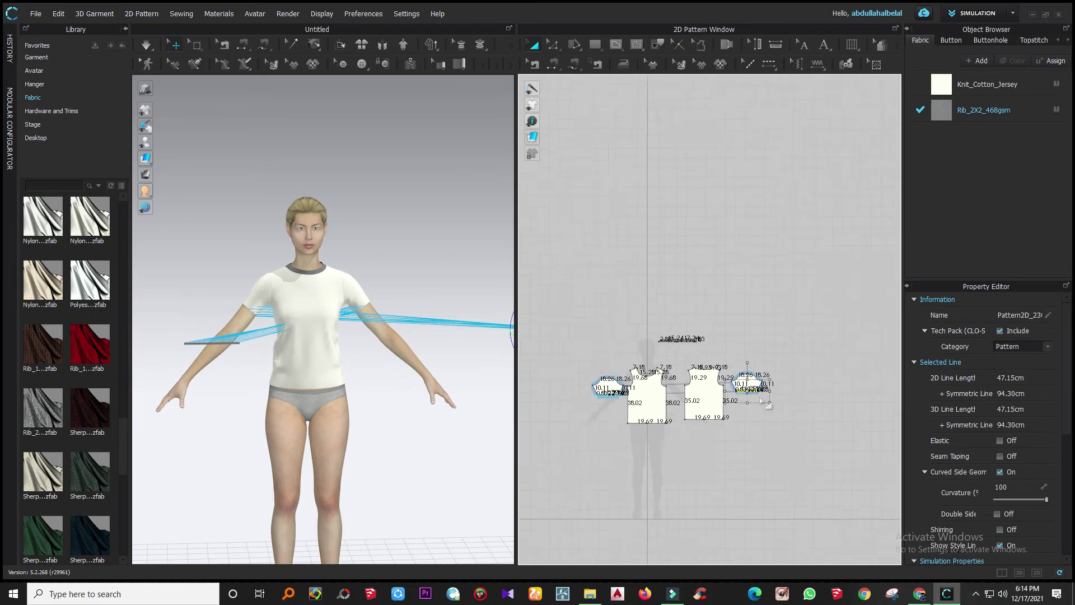
scroll(594, 380, up, 3)
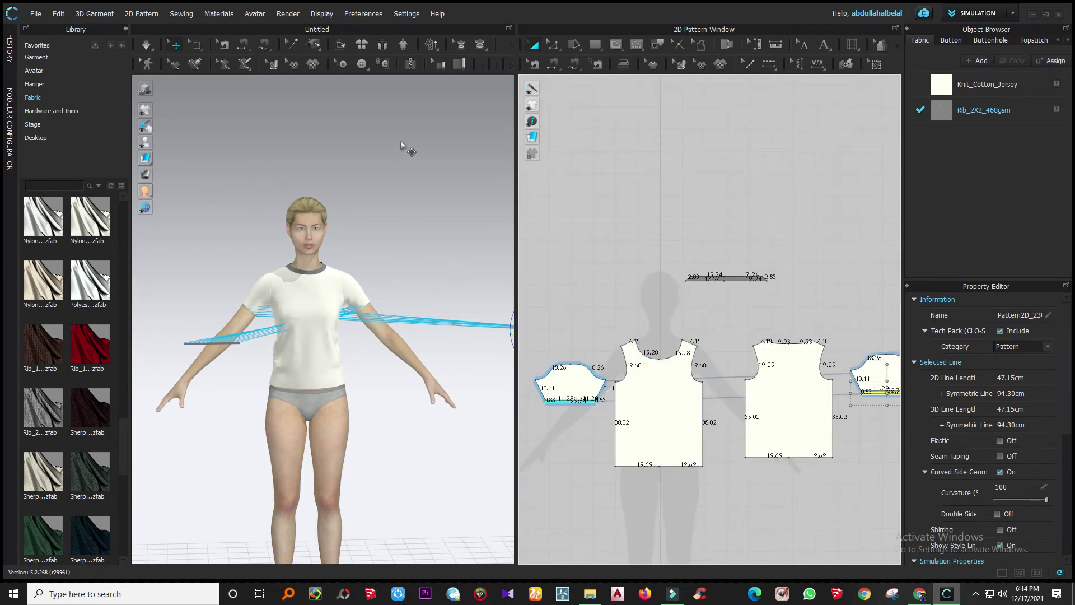
mouse_move(144, 142)
click(179, 141)
right_drag(429, 306, 294, 304)
scroll(313, 320, up, 5)
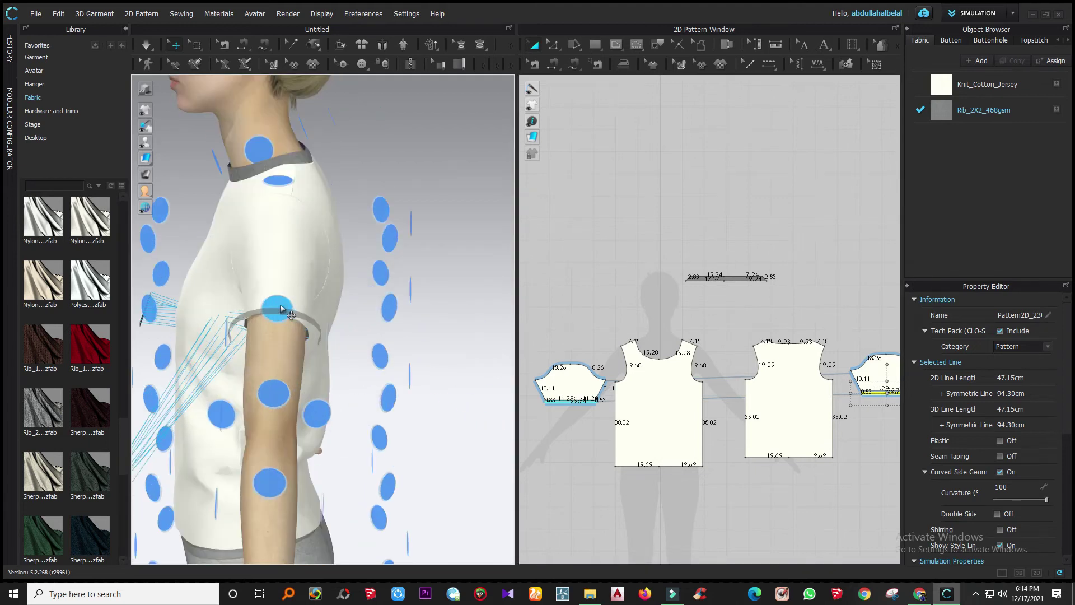
click(282, 307)
- Inspect which arm the first sleeve pattern and the cuff strip below it belong to
right_drag(229, 361, 454, 359)
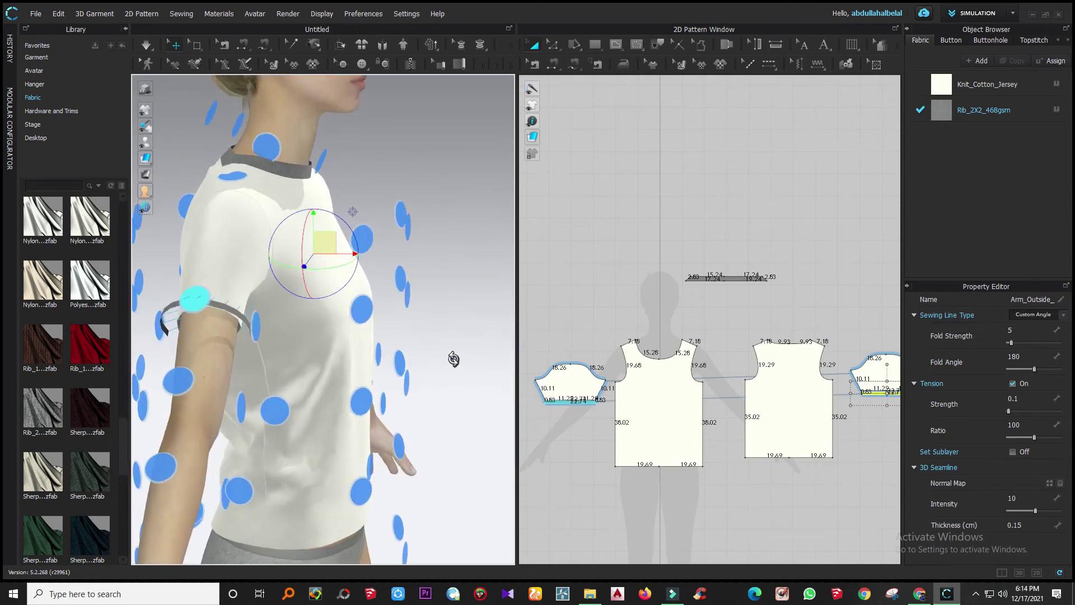
scroll(554, 378, down, 3)
click(572, 387)
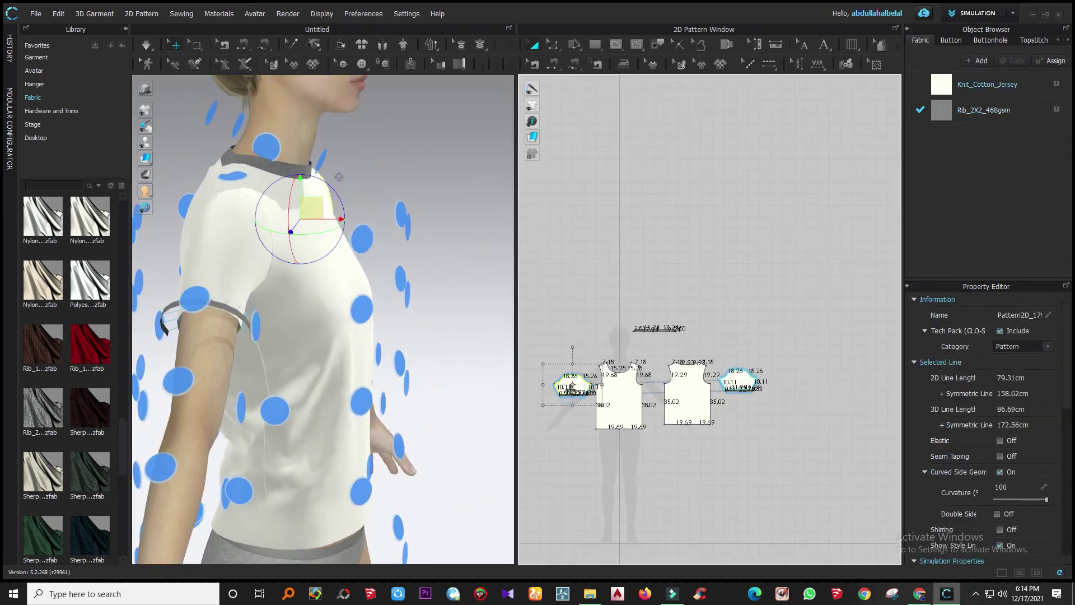
drag(339, 177, 406, 369)
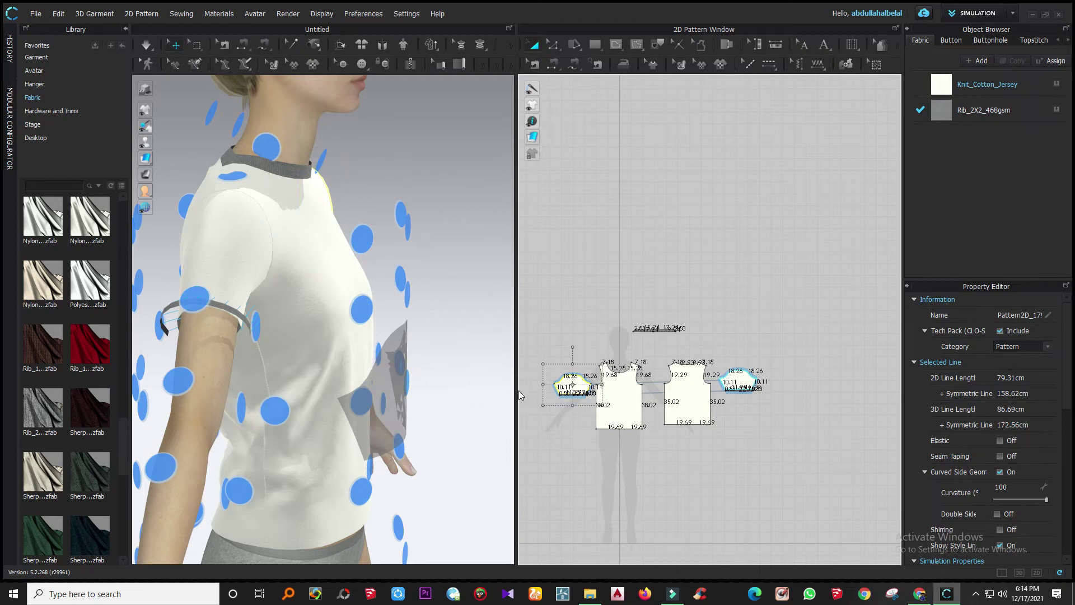
right_drag(449, 352, 235, 352)
scroll(570, 394, up, 5)
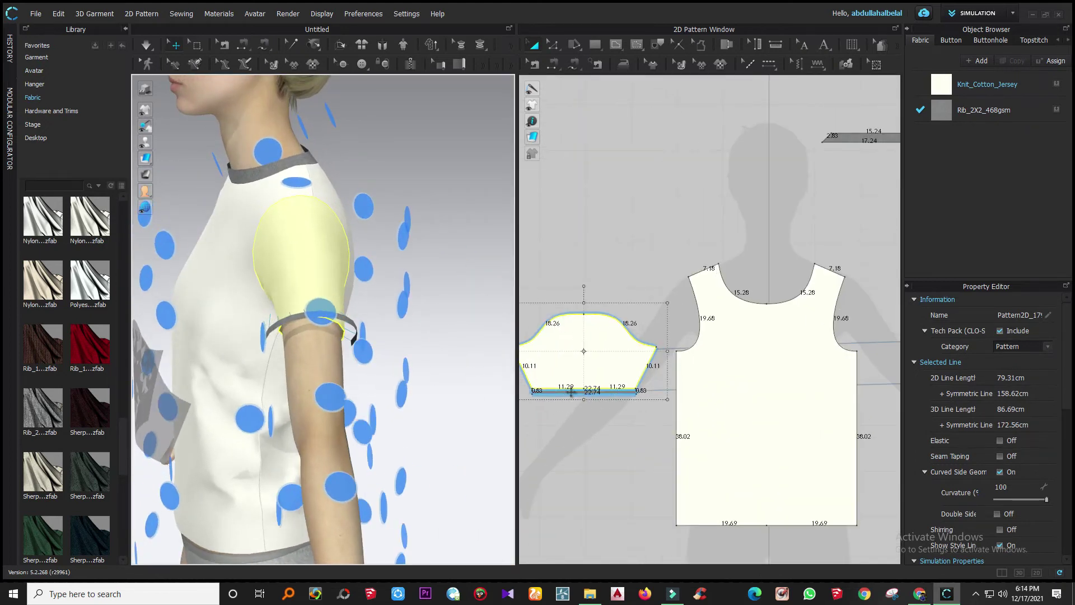
click(570, 391)
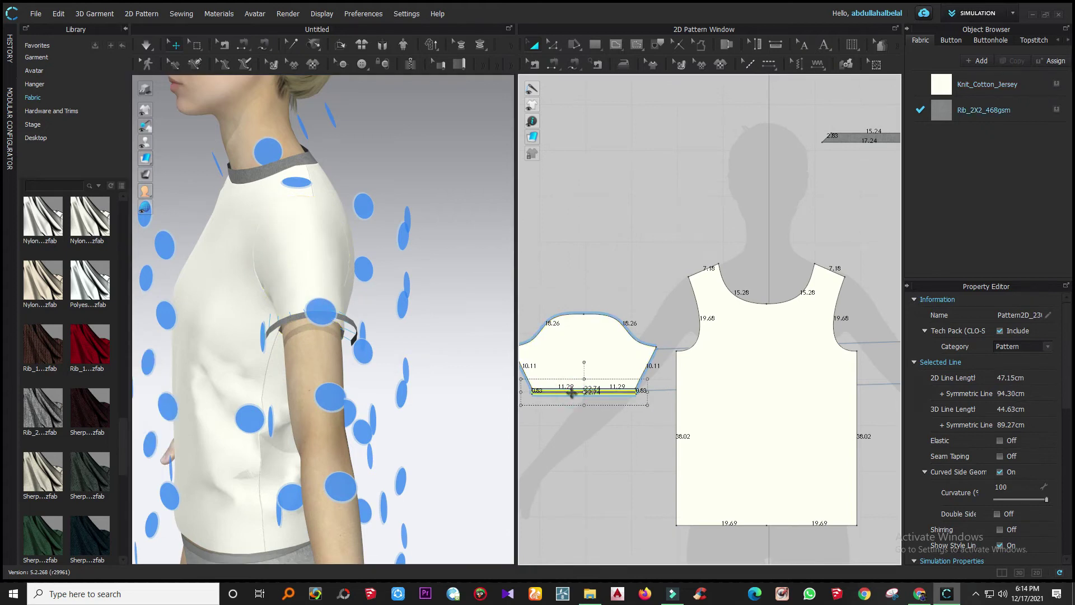
- Swap the cuff strips in the 2D layout so the one worn on the avatar's left arm lies below that arm's sleeve
drag(590, 401, 770, 411)
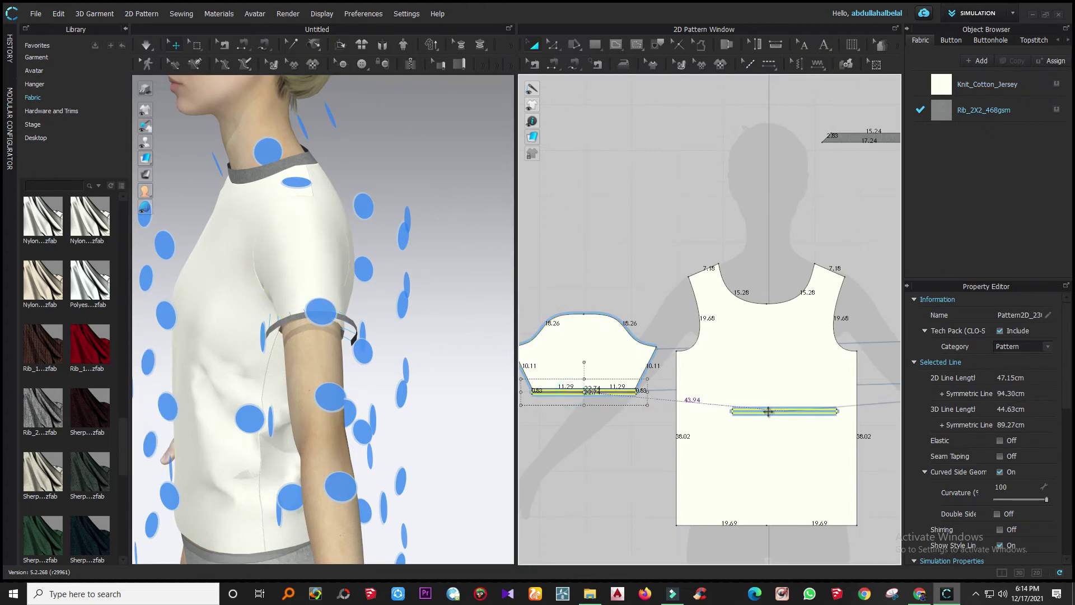
scroll(682, 407, down, 5)
scroll(703, 408, up, 3)
drag(638, 403, 559, 343)
click(461, 352)
click(583, 344)
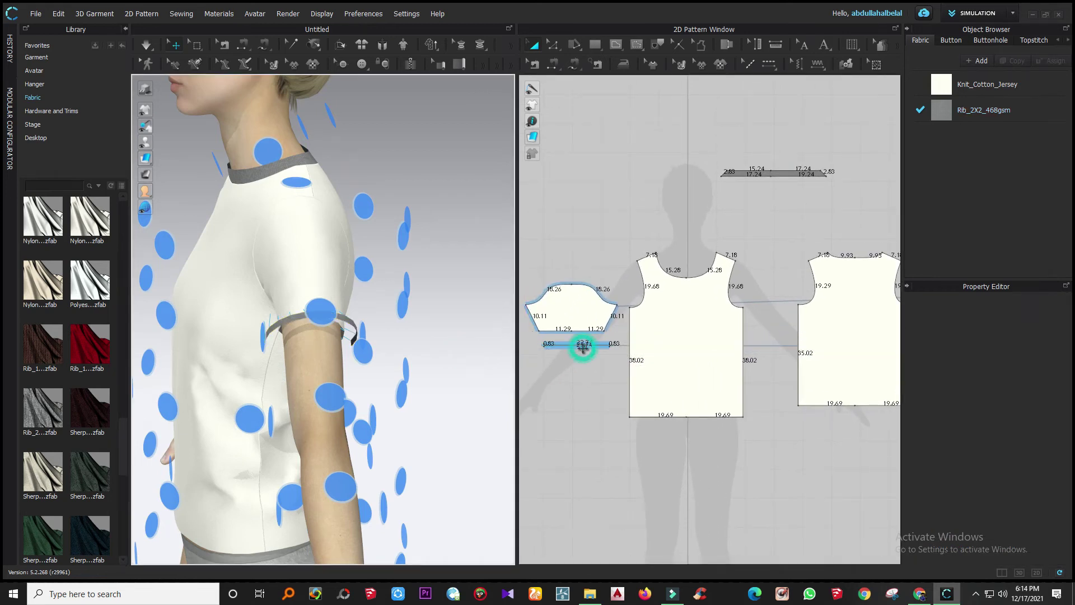
right_drag(324, 347, 294, 374)
click(533, 307)
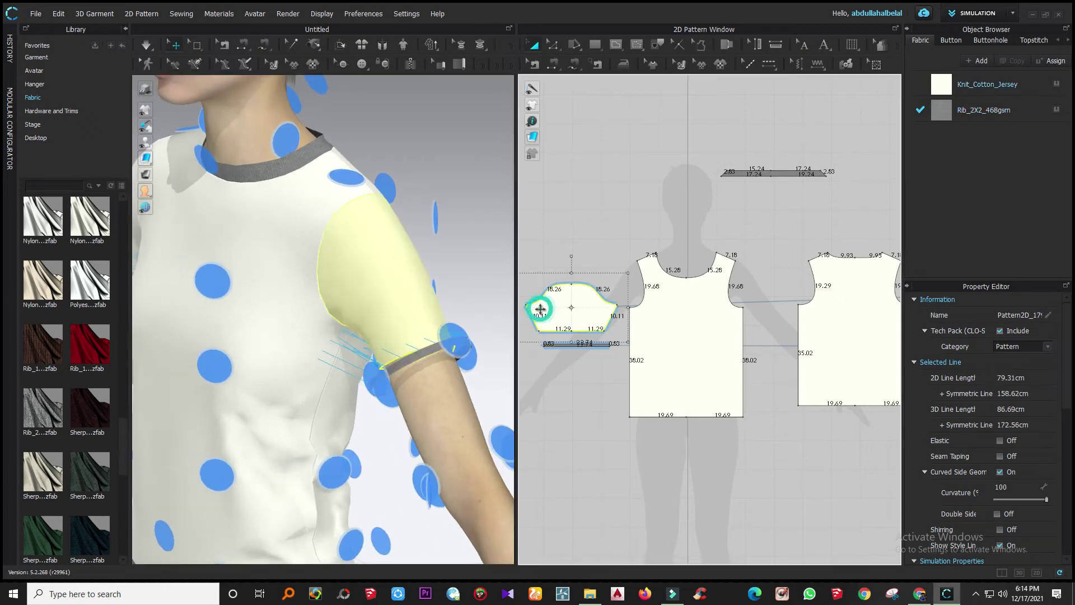
- Remove the crossed seams that join the cuff strips to the opposite sleeves
scroll(574, 357, up, 3)
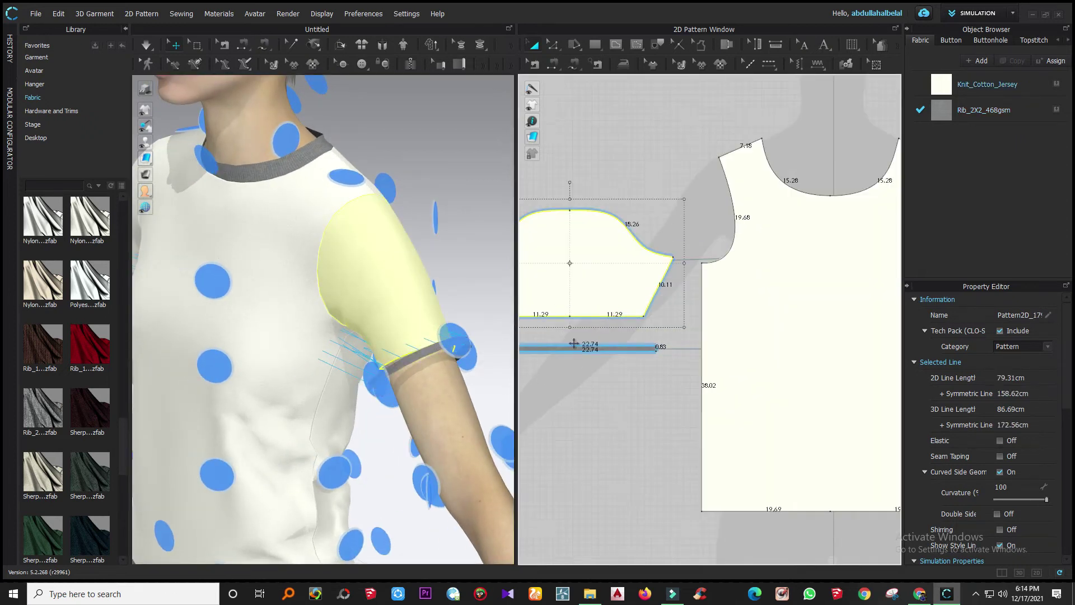
scroll(574, 356, down, 1)
click(535, 64)
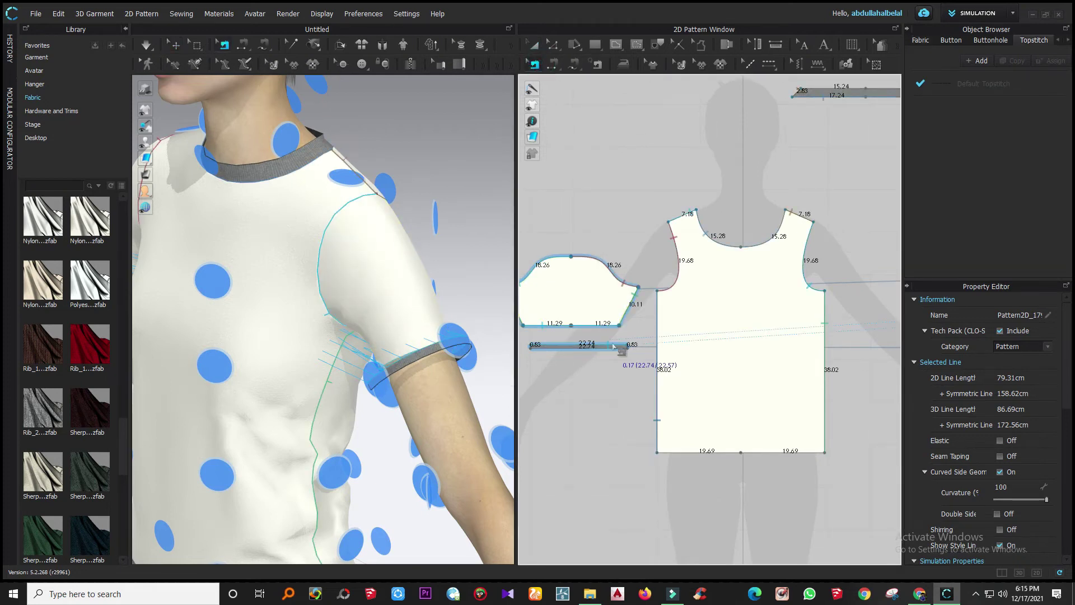
click(619, 346)
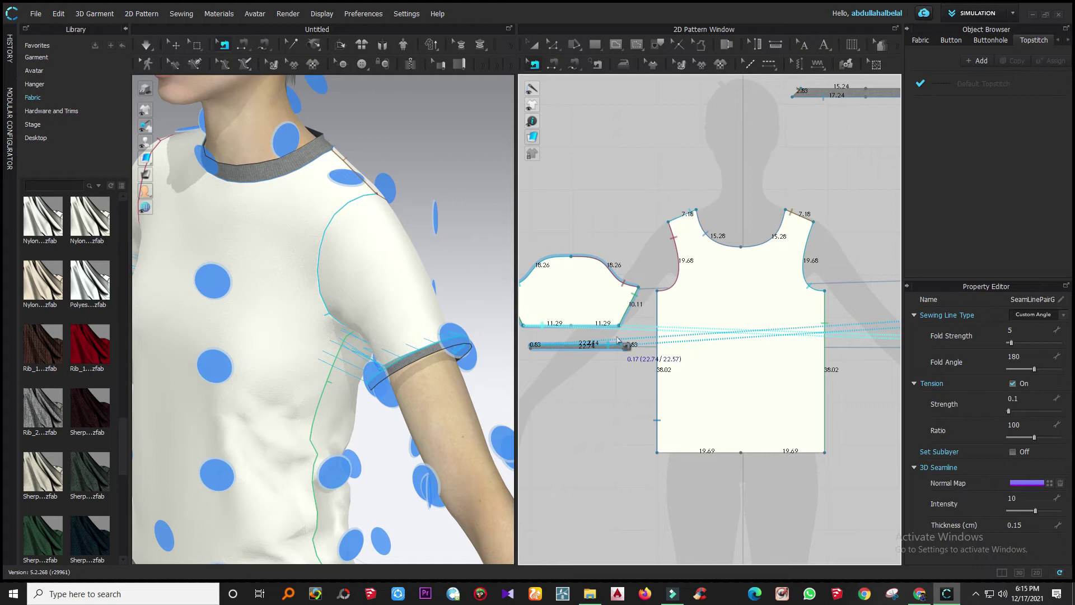
key(ctrl+z)
- Free-sew the upper edge of the swapped cuff strip to the entire hem of the sleeve above it
scroll(587, 342, up, 4)
scroll(684, 344, down, 4)
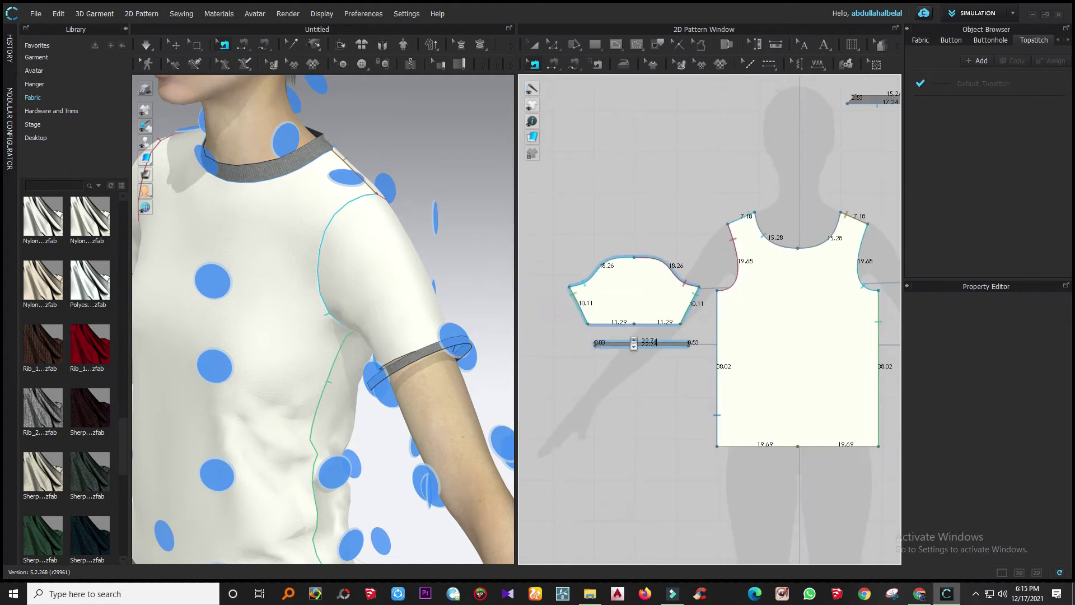
scroll(635, 342, up, 6)
scroll(703, 348, down, 3)
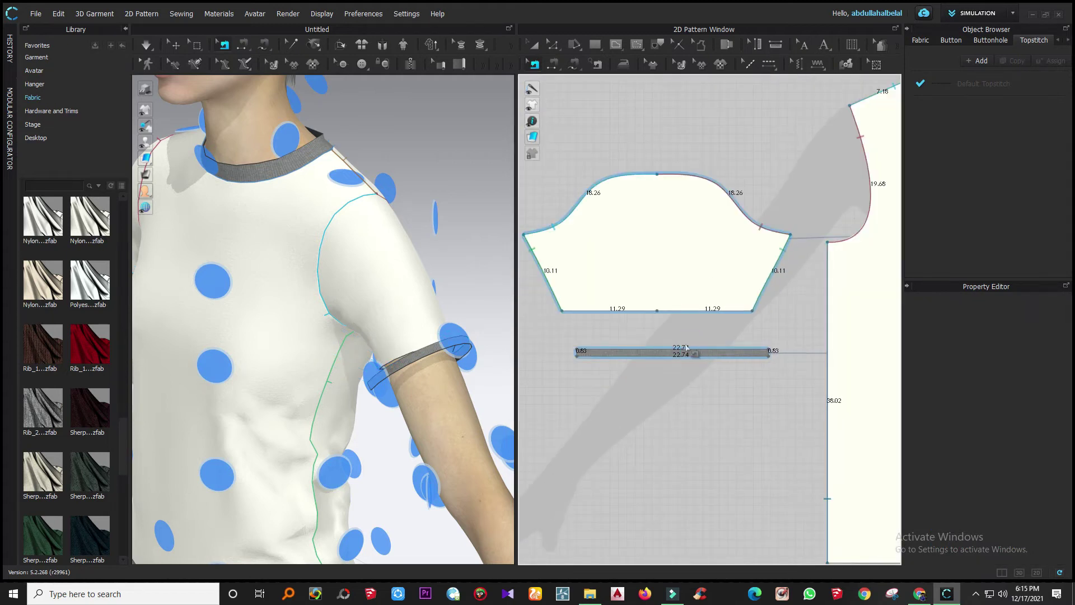
click(574, 66)
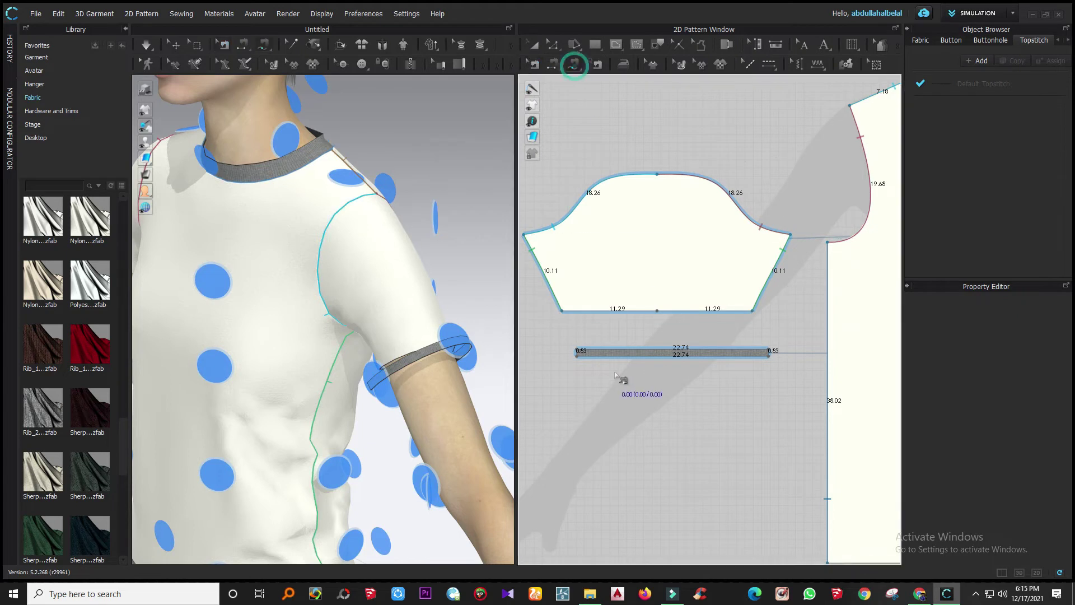
scroll(614, 384, up, 3)
click(547, 338)
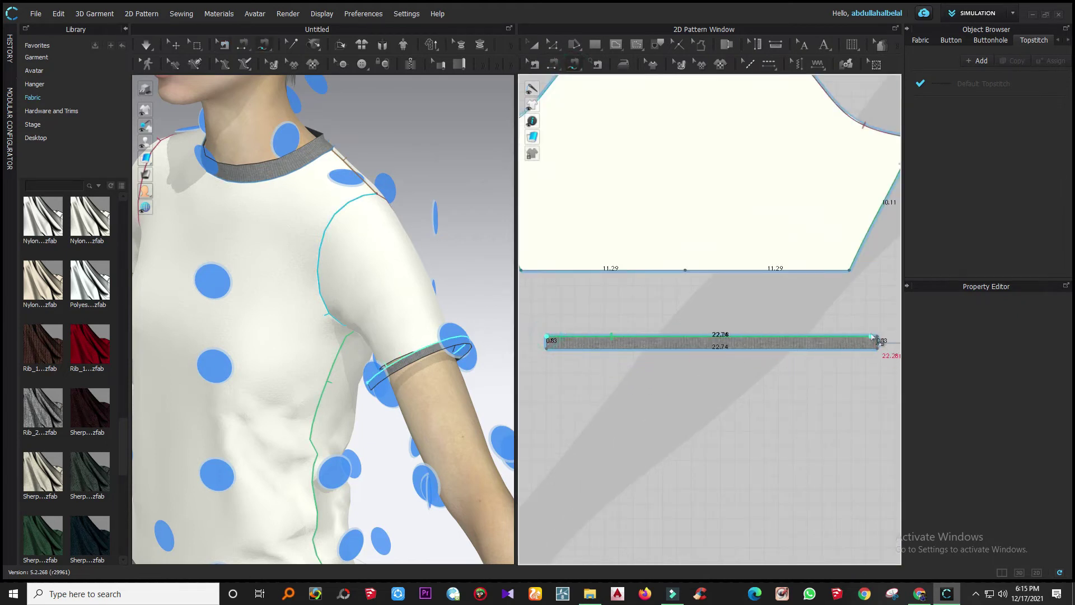
click(878, 338)
click(522, 271)
click(850, 270)
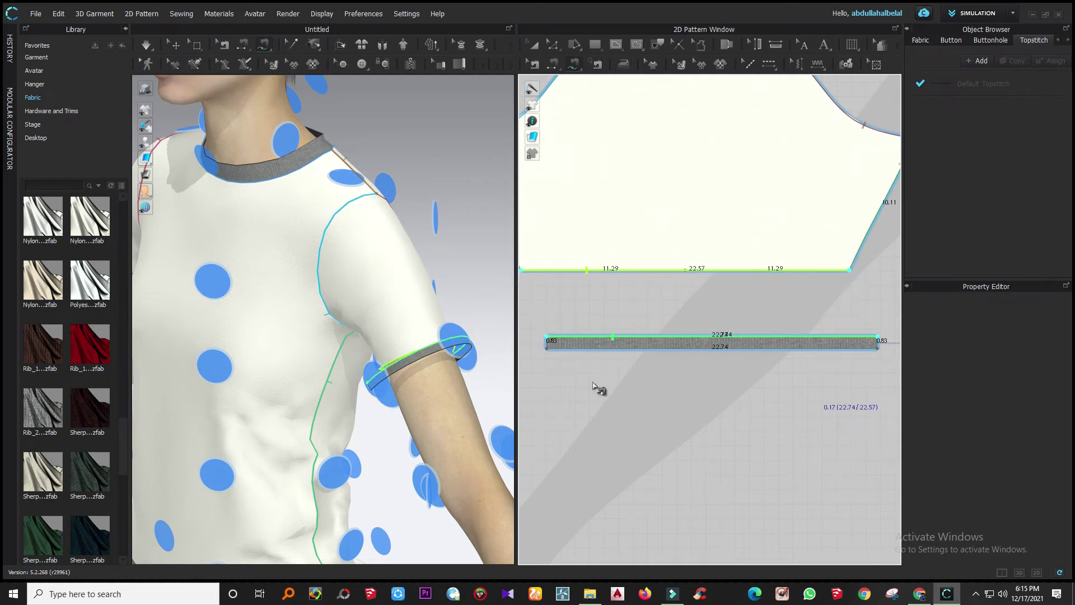
key(Return)
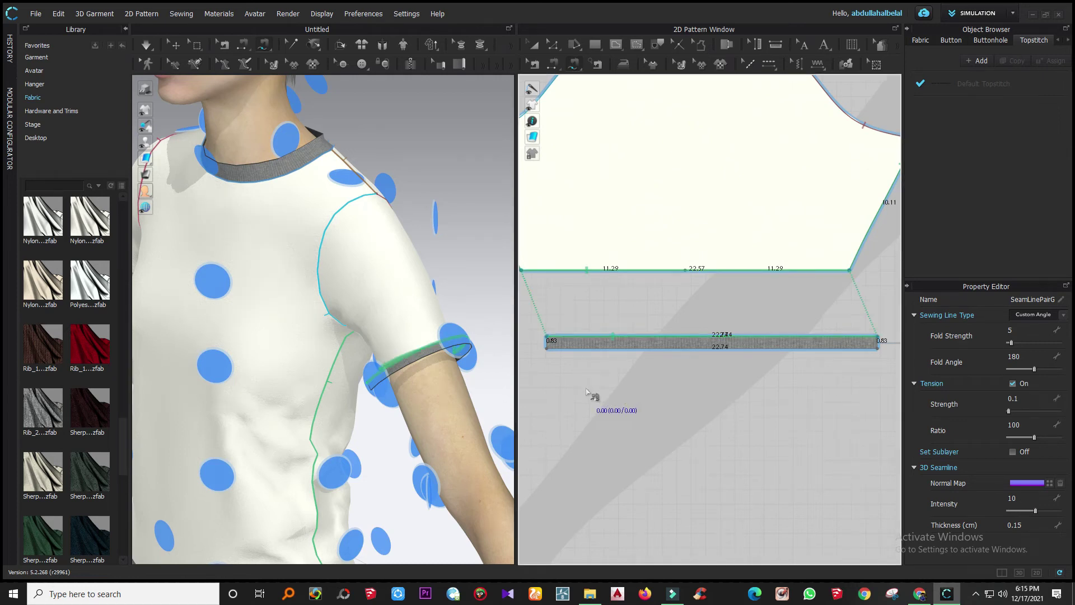
- Finish sewing and simulate the garment with the rib cuffs attached to the sleeves
click(533, 45)
click(615, 318)
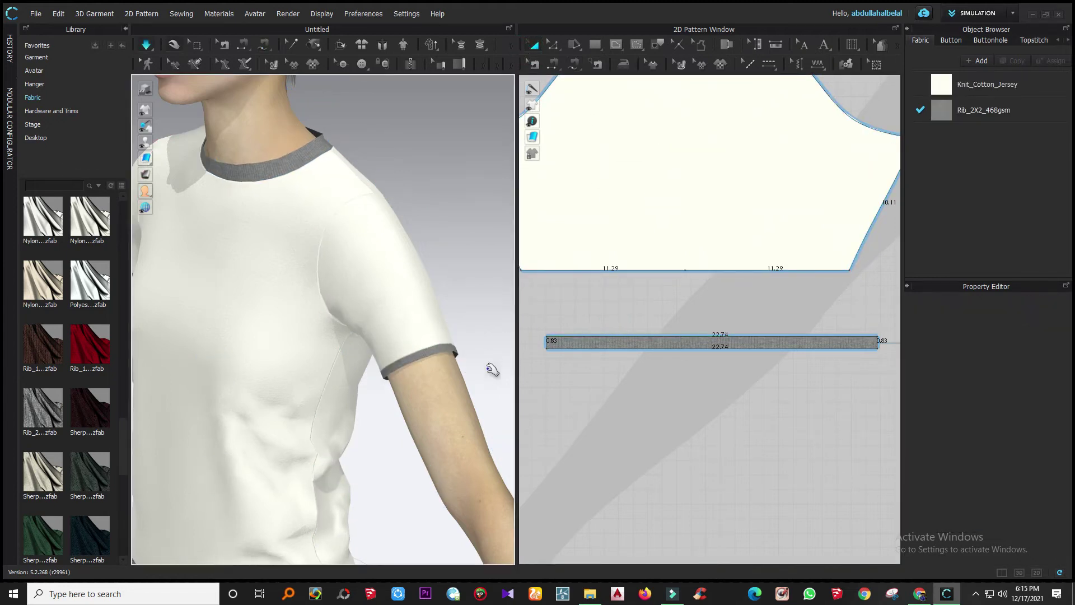
scroll(626, 371, down, 2)
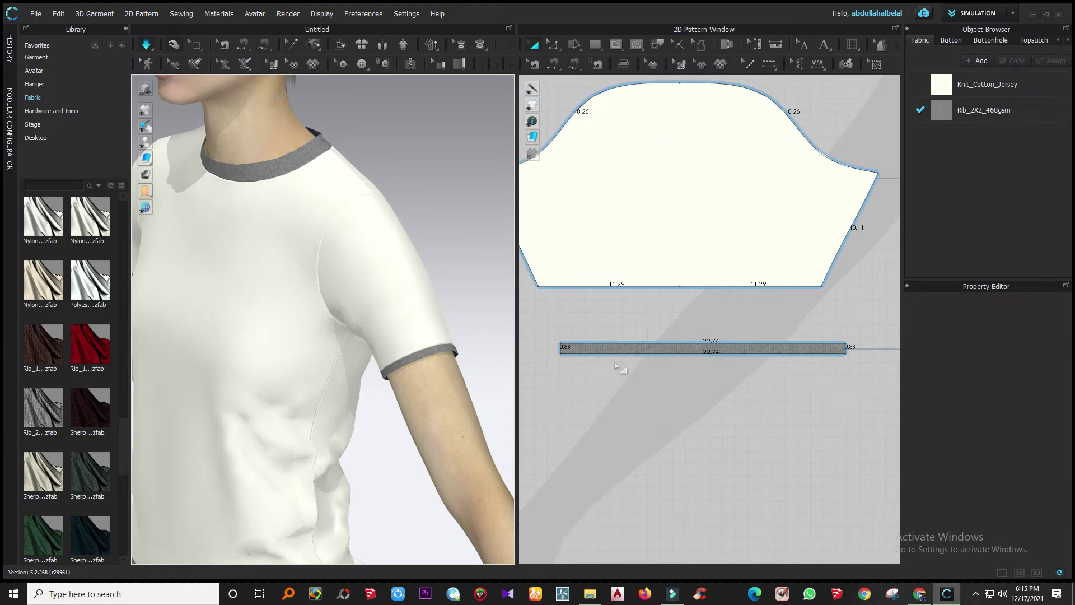
- Widen the cuff strip to about 1.83 cm by moving its lower edge downward, then simulate the garment
drag(855, 363, 553, 358)
click(553, 44)
click(564, 62)
drag(862, 381, 683, 346)
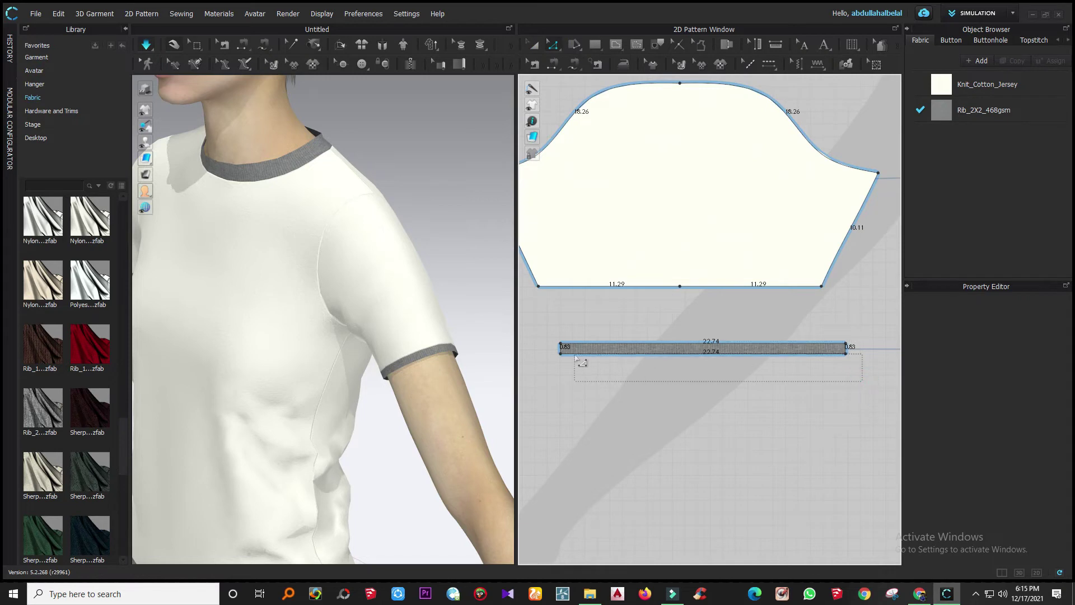
drag(552, 355, 553, 357)
mouse_move(578, 414)
mouse_down()
mouse_move(571, 425)
mouse_move(587, 423)
mouse_up()
key(space)
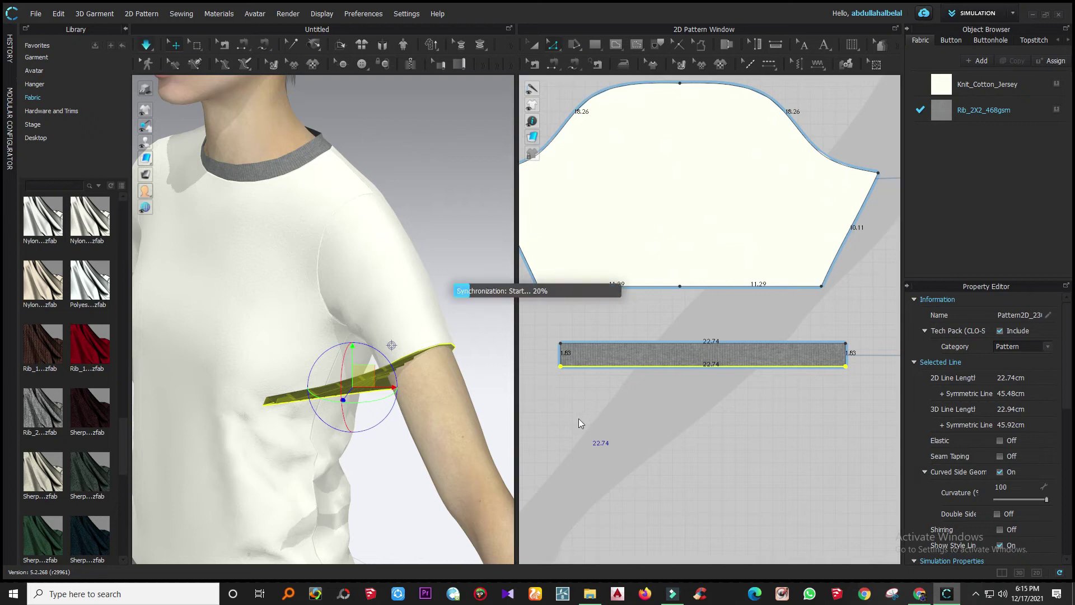
- Pull the cuff and sleeve fabric outward around the cuff's open ends in the running simulation
right_drag(501, 415, 268, 390)
right_drag(407, 364, 324, 353)
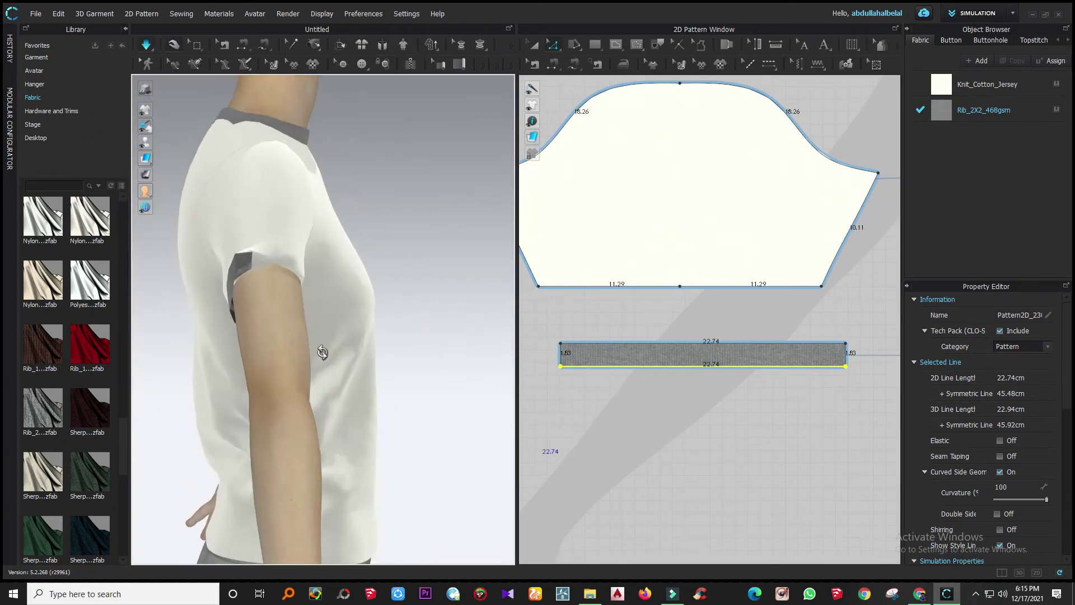
drag(271, 243, 429, 290)
drag(302, 287, 460, 327)
drag(279, 259, 491, 290)
- Sew the two short ends of the cuff strip together and simulate the closed cuffs
right_drag(376, 356, 187, 307)
scroll(510, 405, down, 2)
scroll(654, 375, down, 4)
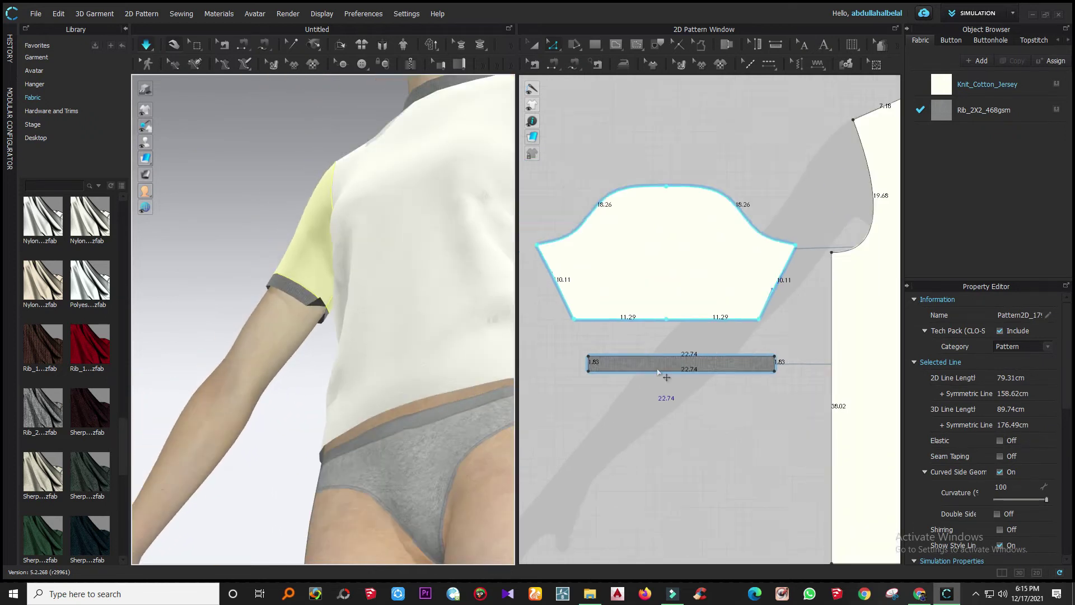
click(555, 64)
scroll(627, 359, up, 4)
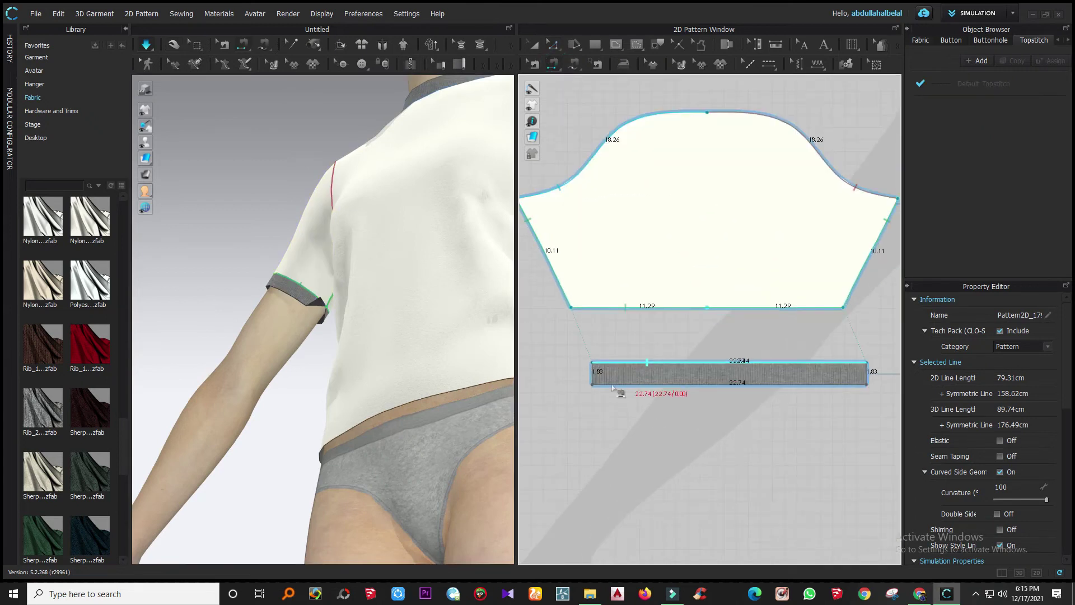
click(868, 380)
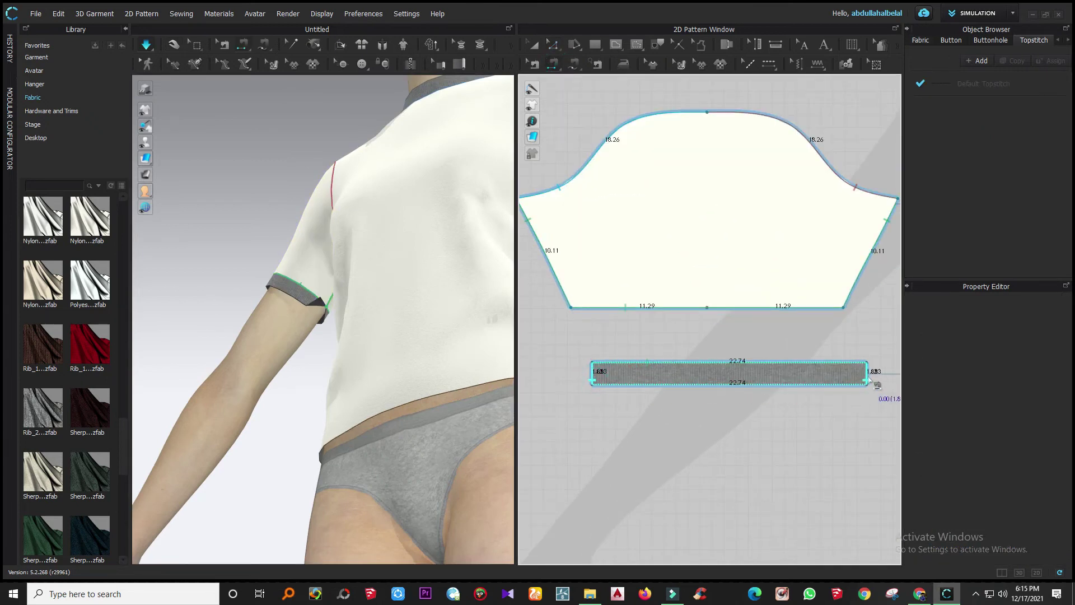
key(space)
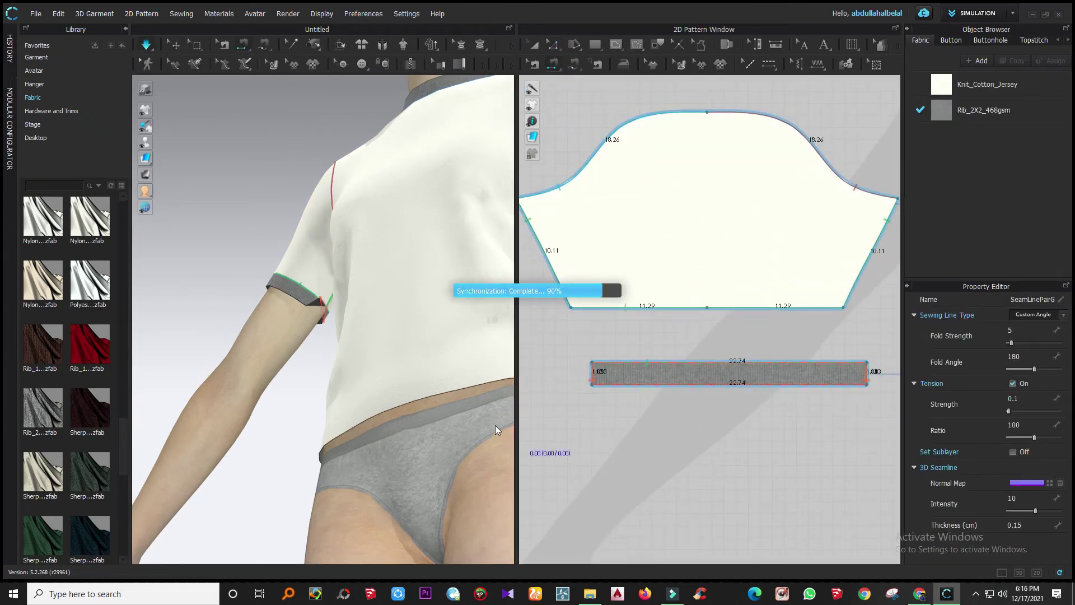
- Examine the closed rib cuffs on the avatar and the sleeve and cuff patterns on both sides of the layout
mouse_move(412, 420)
right_down()
mouse_move(327, 439)
mouse_move(418, 478)
mouse_move(383, 431)
mouse_move(428, 408)
mouse_move(426, 417)
right_up()
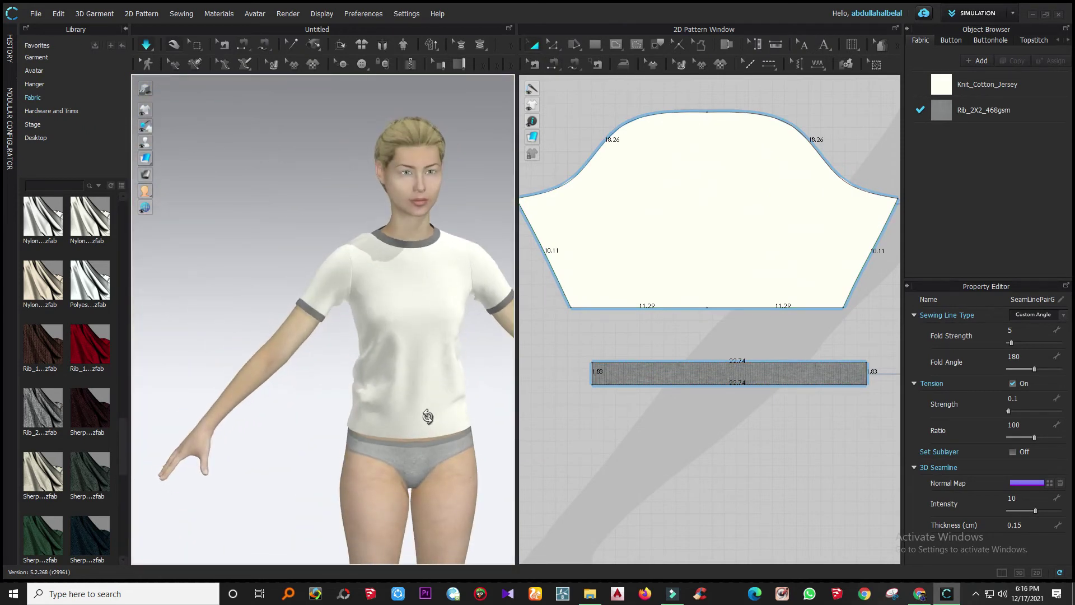
scroll(406, 421, down, 2)
scroll(569, 357, down, 4)
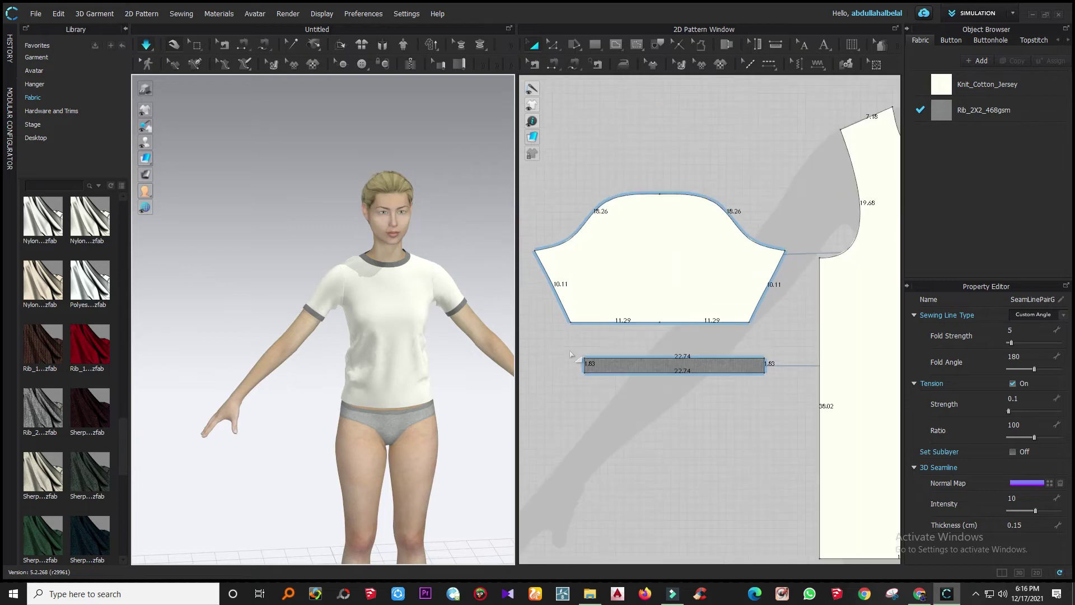
scroll(574, 354, down, 4)
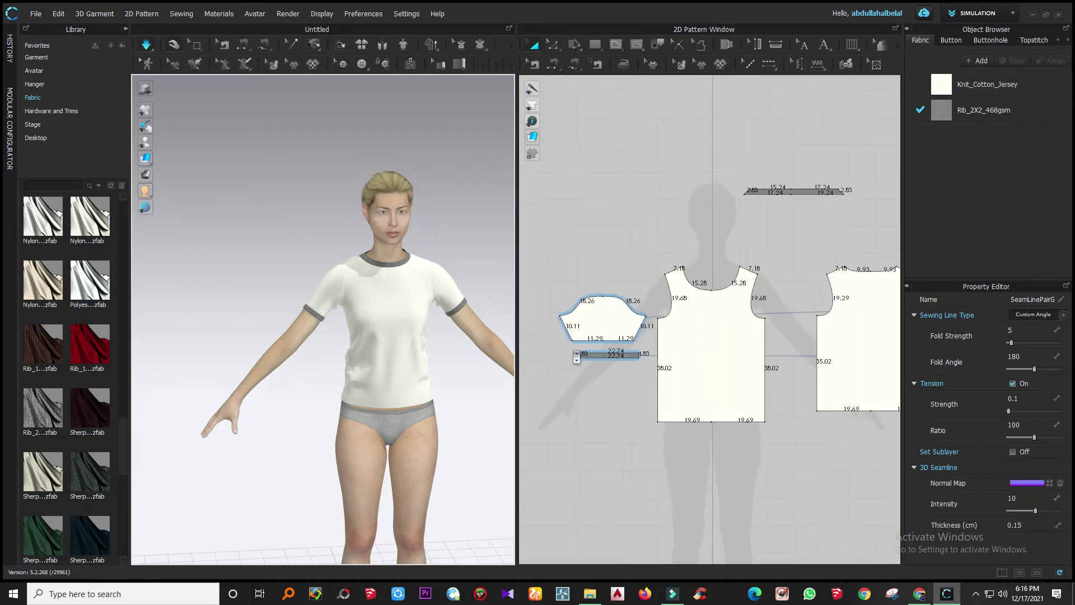
scroll(756, 347, up, 4)
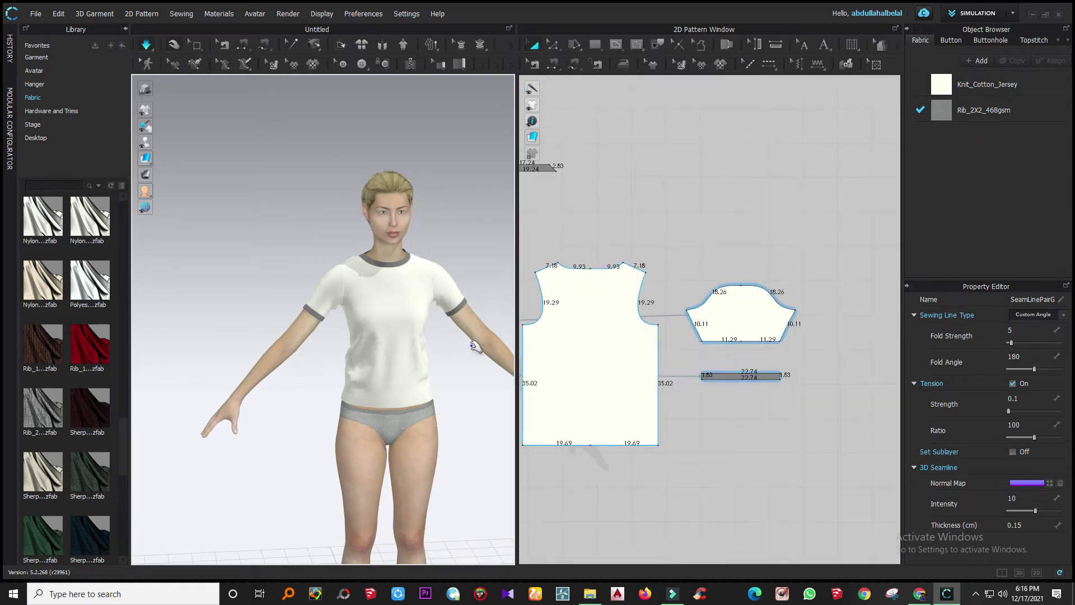
scroll(411, 371, up, 2)
scroll(410, 415, down, 1)
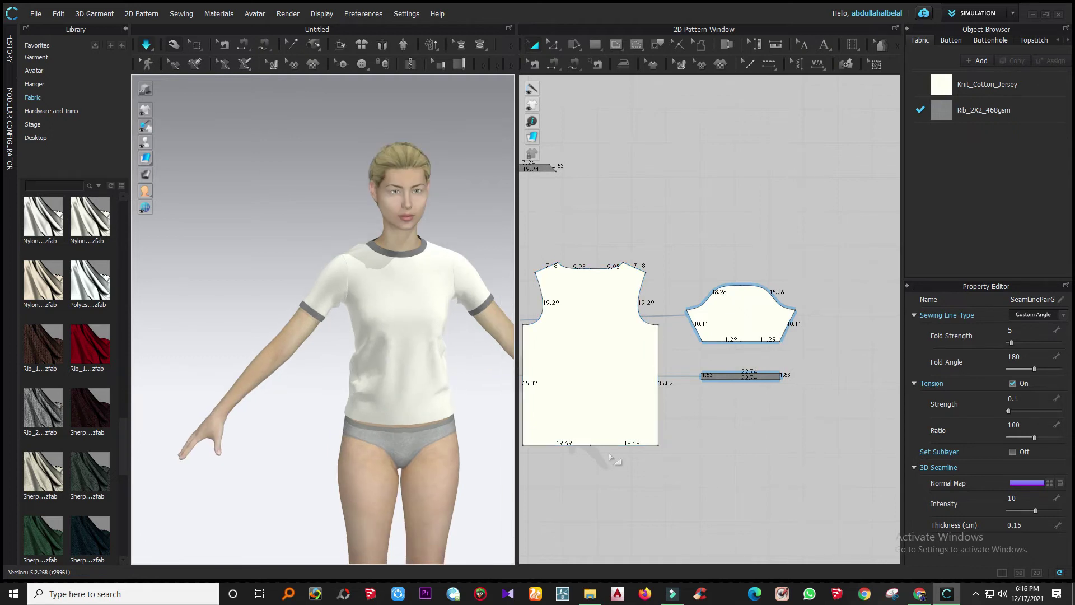
scroll(717, 456, down, 1)
scroll(609, 471, up, 1)
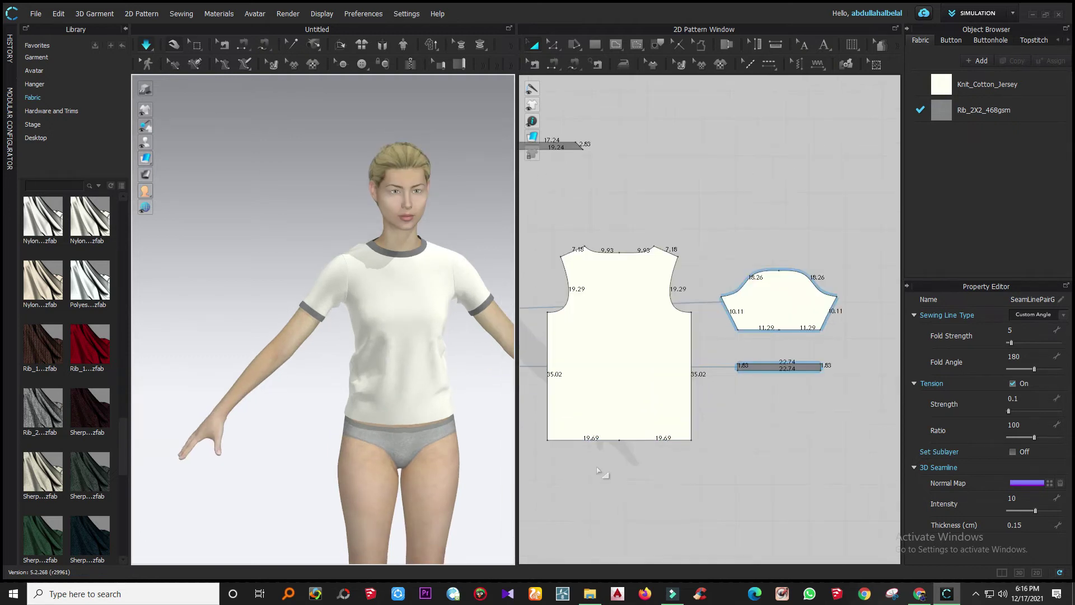
right_drag(445, 364, 346, 357)
right_drag(427, 374, 355, 375)
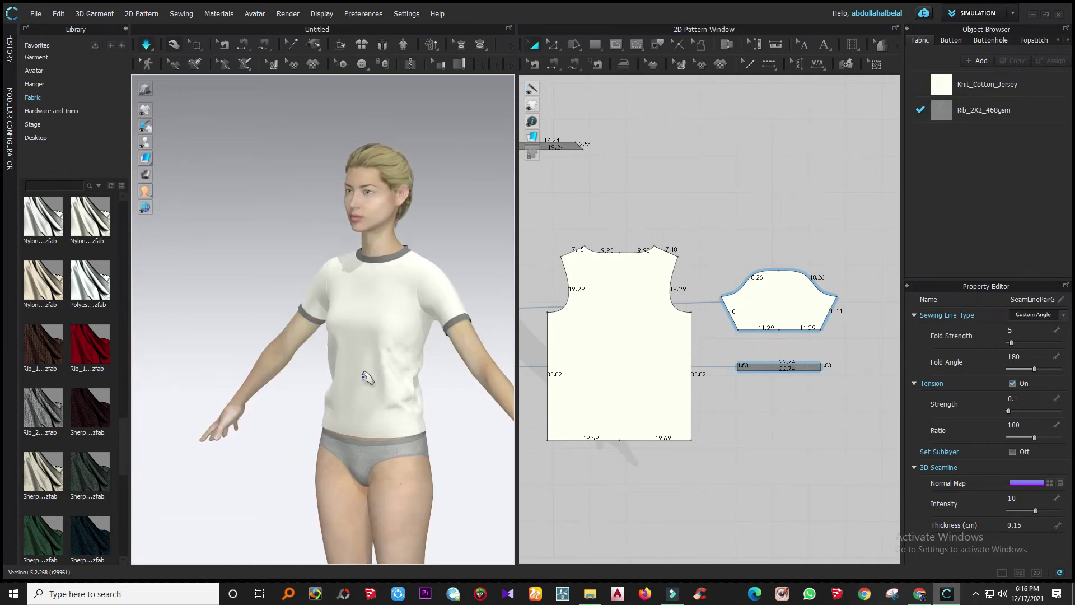
- Hide the avatar and frame the T-shirt alone from the front to check the finished neckband and cuffs
key(shift+a)
right_drag(430, 375, 324, 366)
right_drag(420, 376, 478, 369)
scroll(475, 369, down, 2)
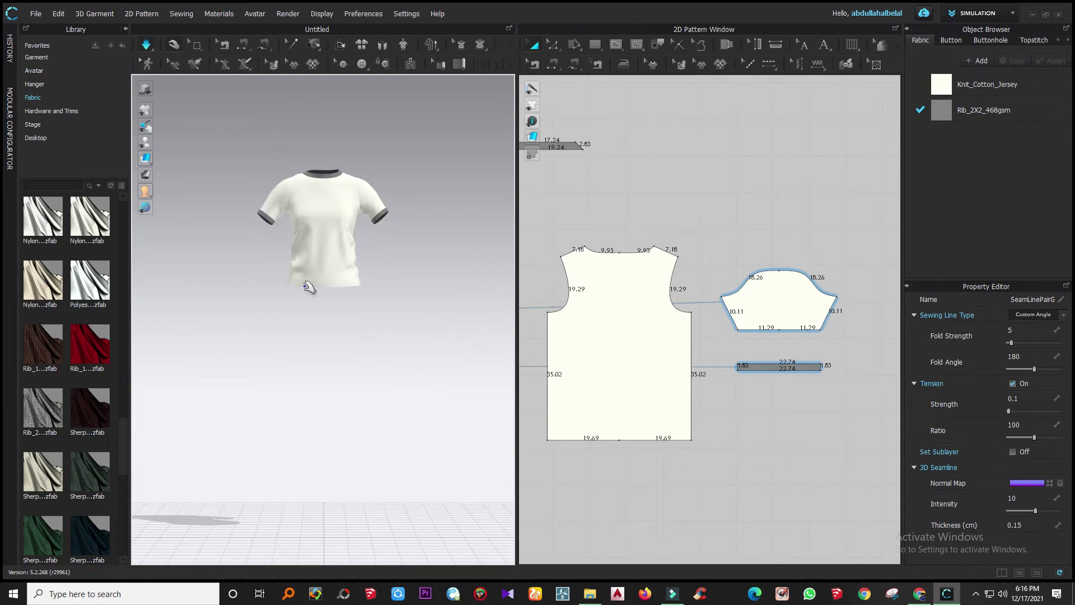
scroll(336, 193, up, 4)
middle_drag(340, 210, 336, 372)
scroll(324, 312, up, 5)
scroll(353, 302, down, 5)
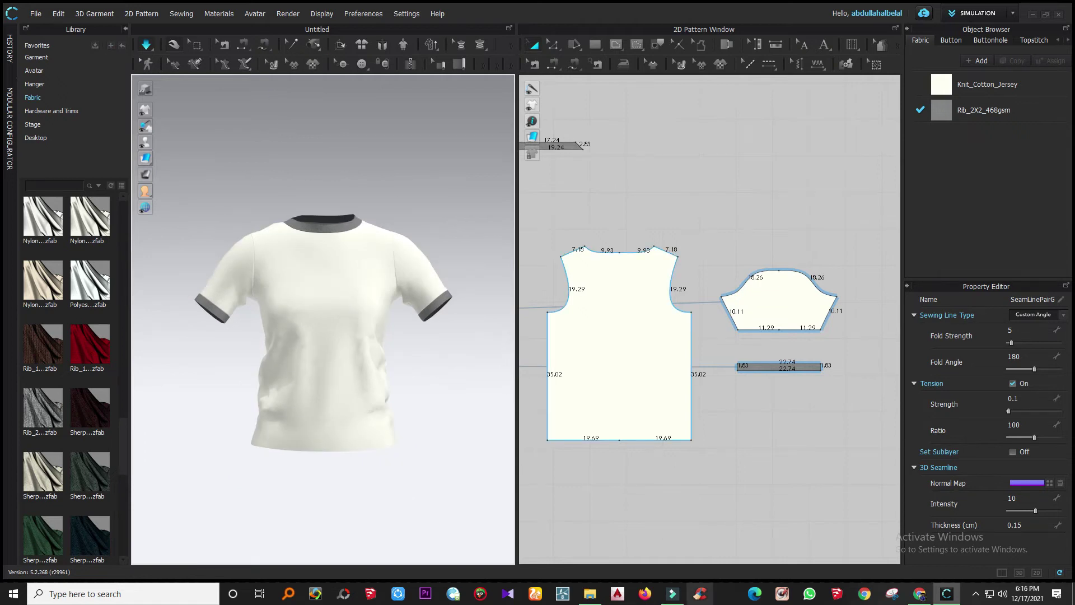
click(672, 591)
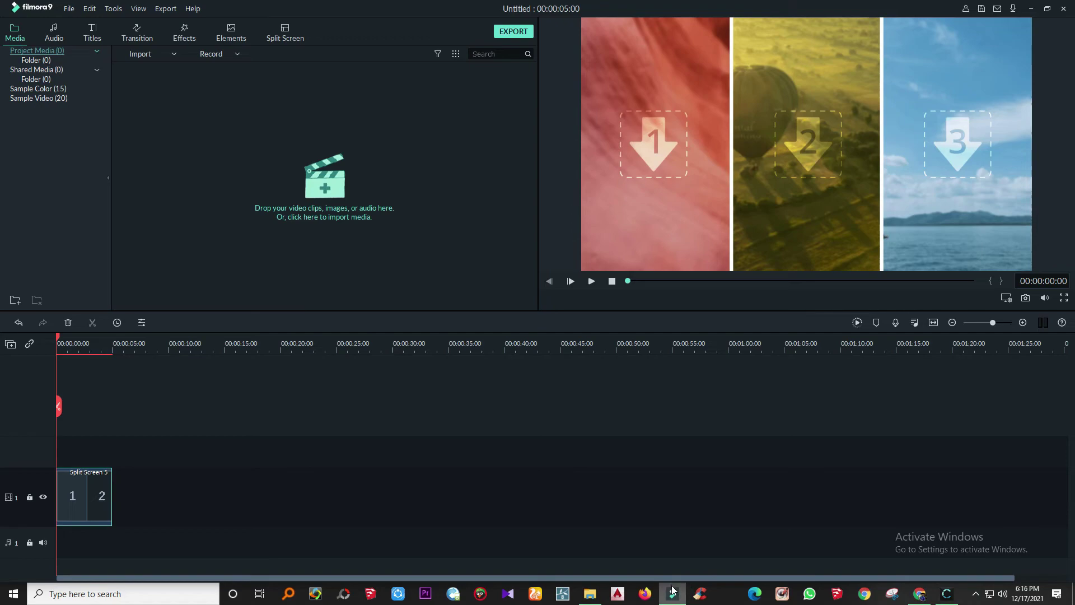
click(672, 589)
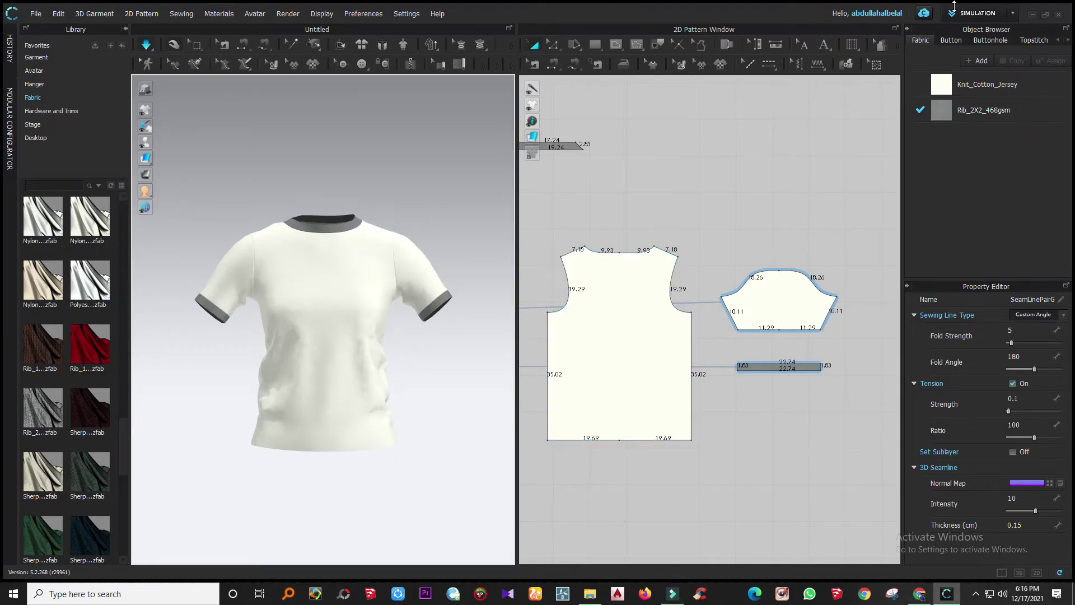